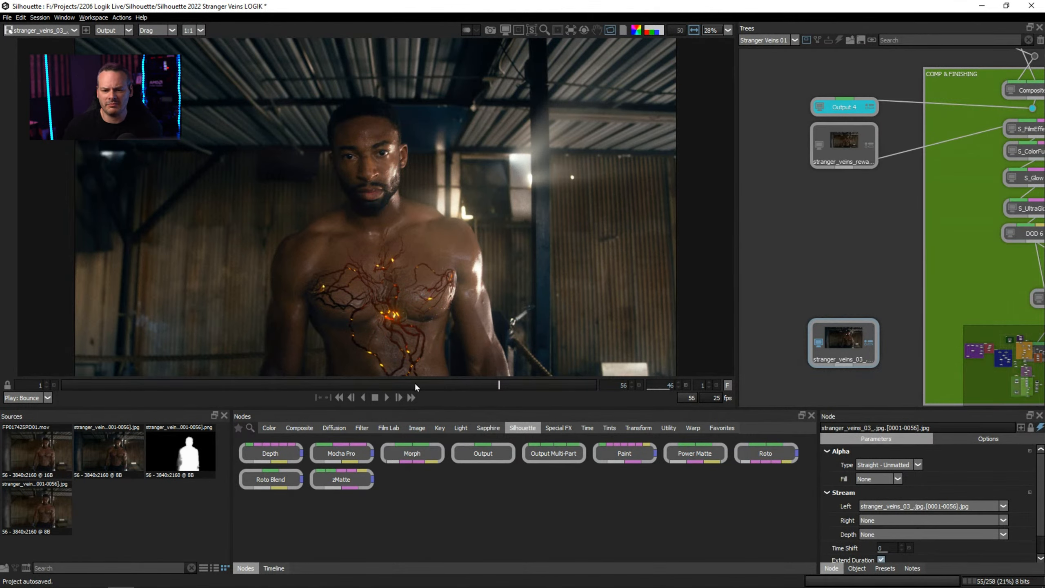
Review the glowing vein effect across the shot's frames and examine the glow, rewarp and comp sections of the node tree.
left_click_drag(414, 383, 388, 384)
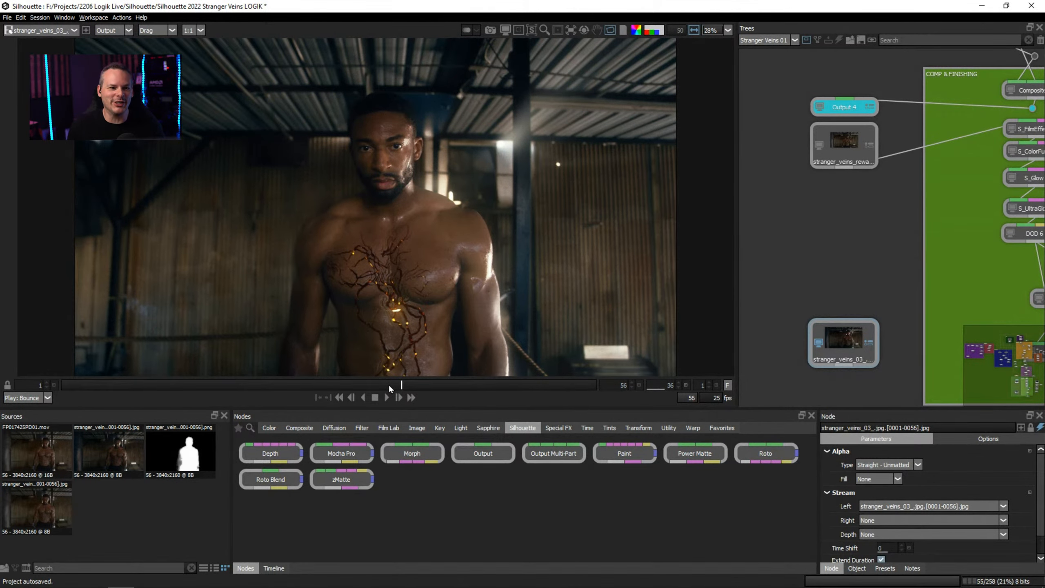
left_click_drag(337, 383, 121, 384)
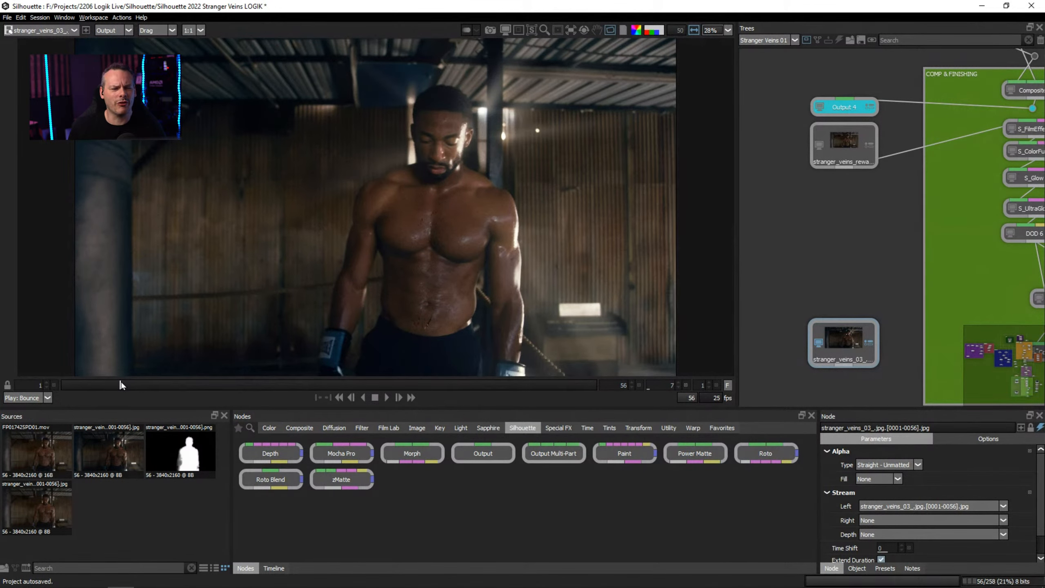
left_click_drag(212, 386, 225, 387)
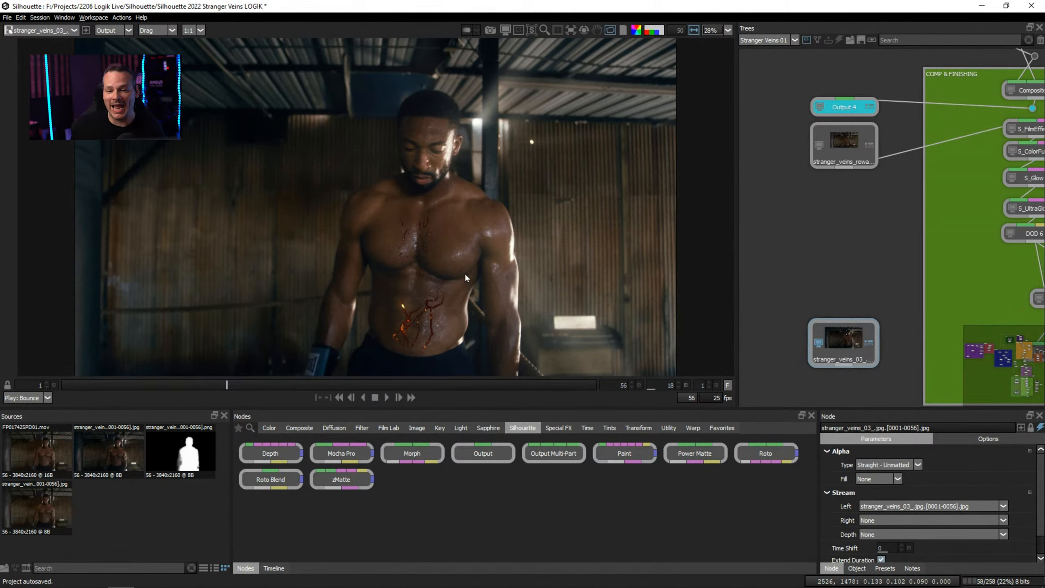
left_click_drag(338, 385, 374, 387)
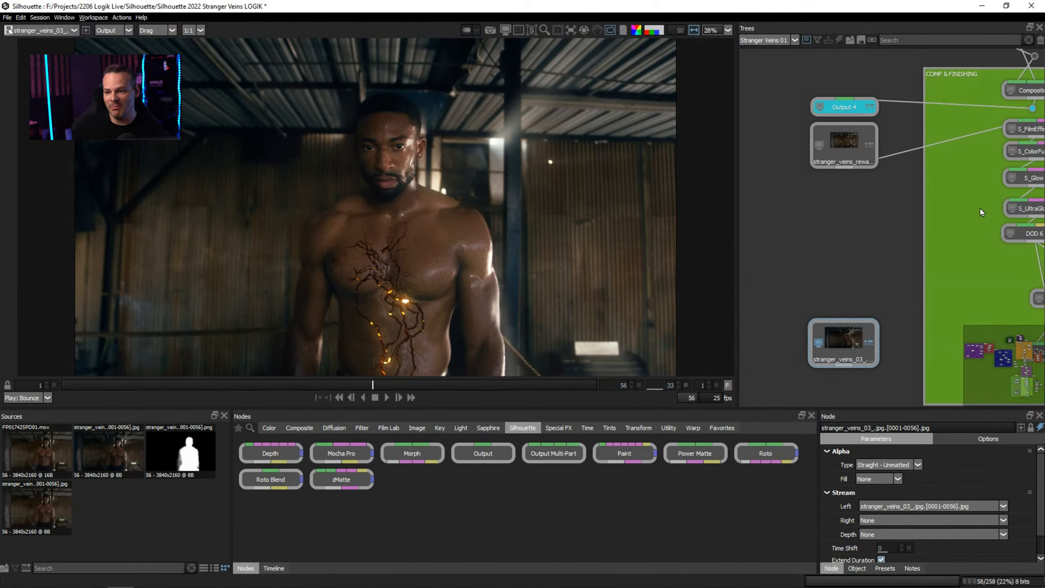
scroll(905, 226, "down", 1)
left_click_drag(830, 242, 749, 300)
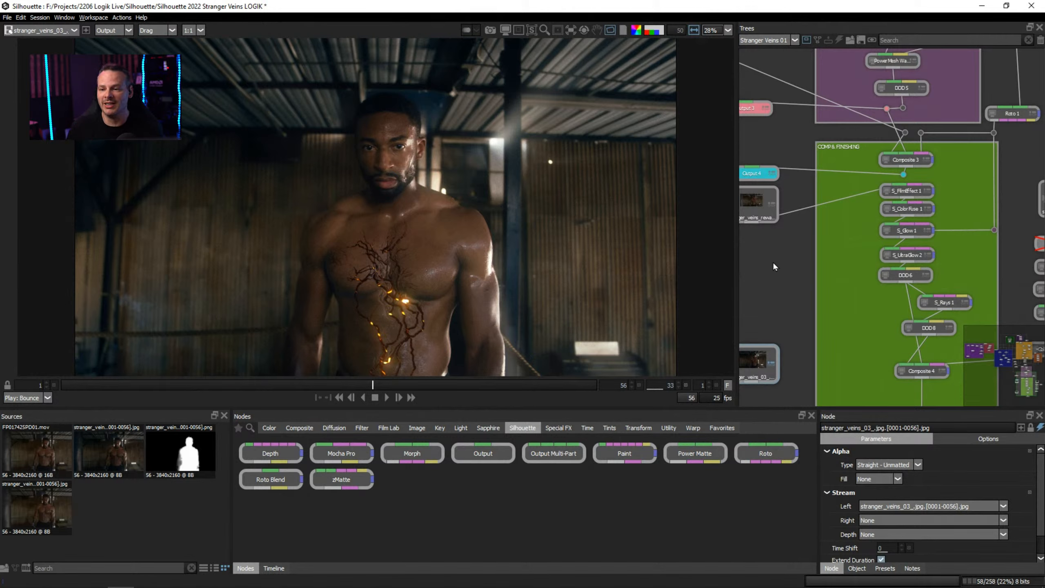
left_click_drag(782, 284, 792, 410)
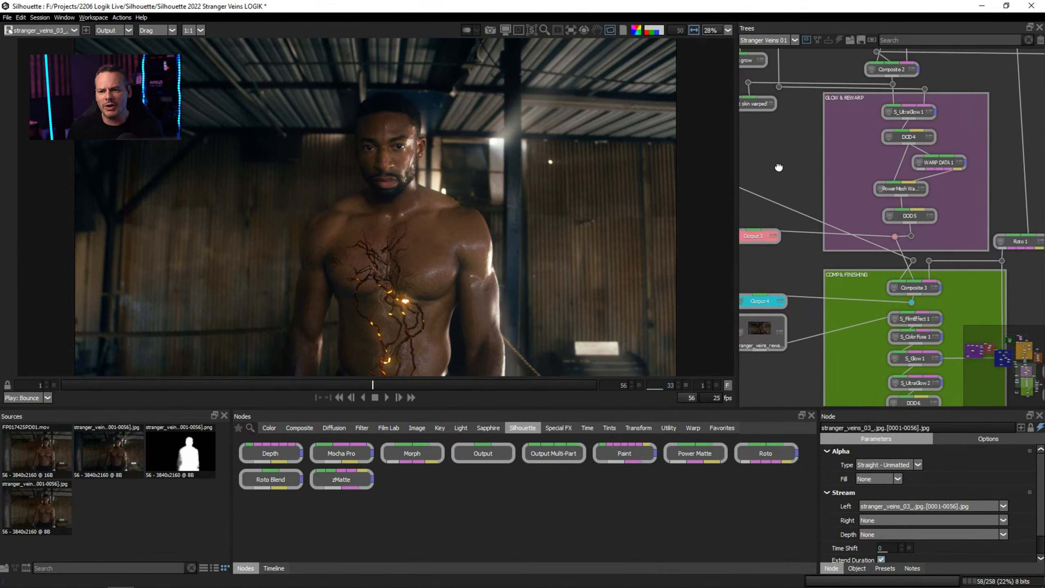
left_click_drag(787, 142, 783, 267)
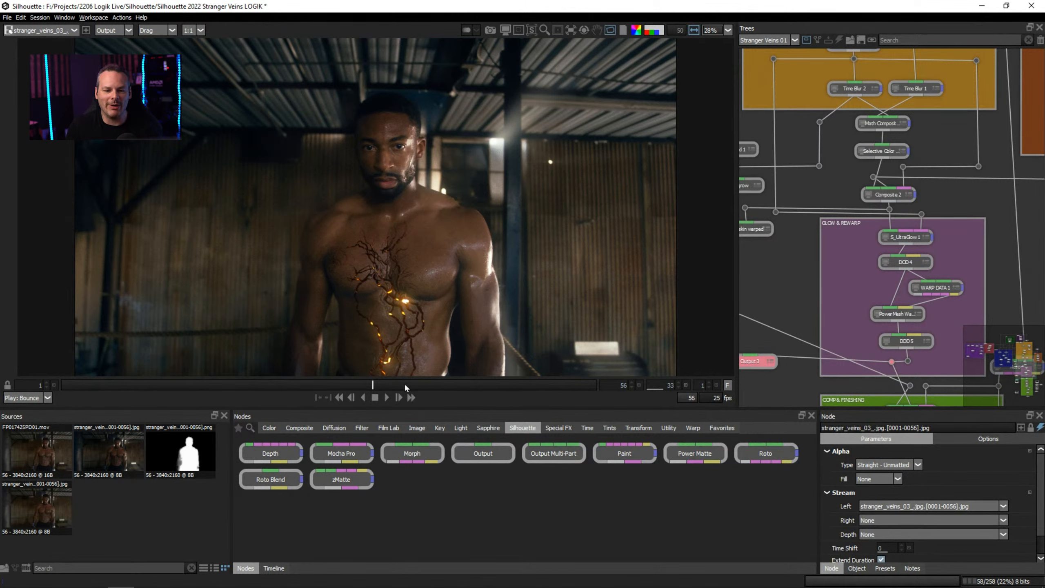
left_click_drag(311, 387, 249, 388)
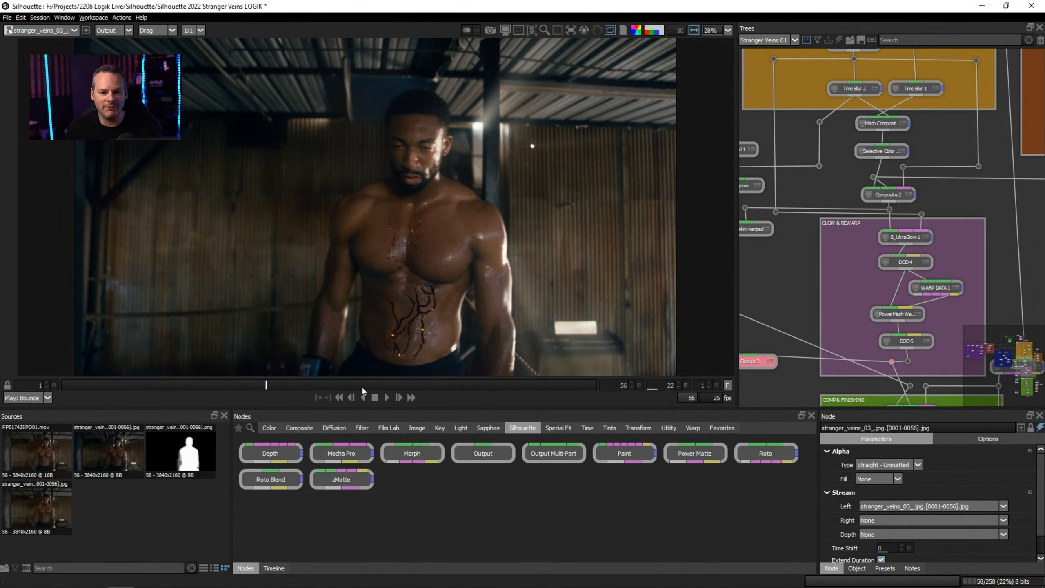
left_click(334, 387)
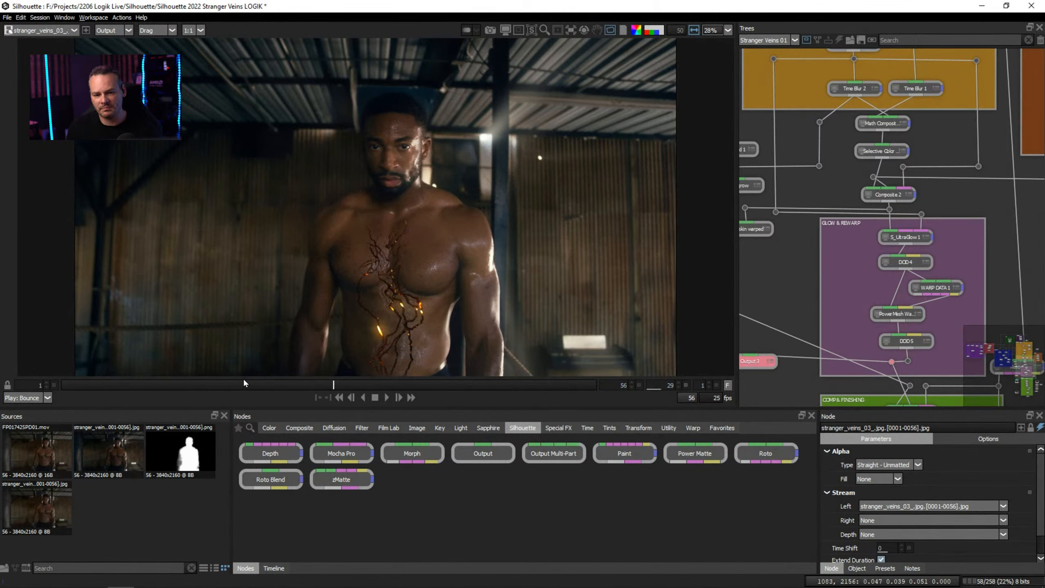
left_click(217, 385)
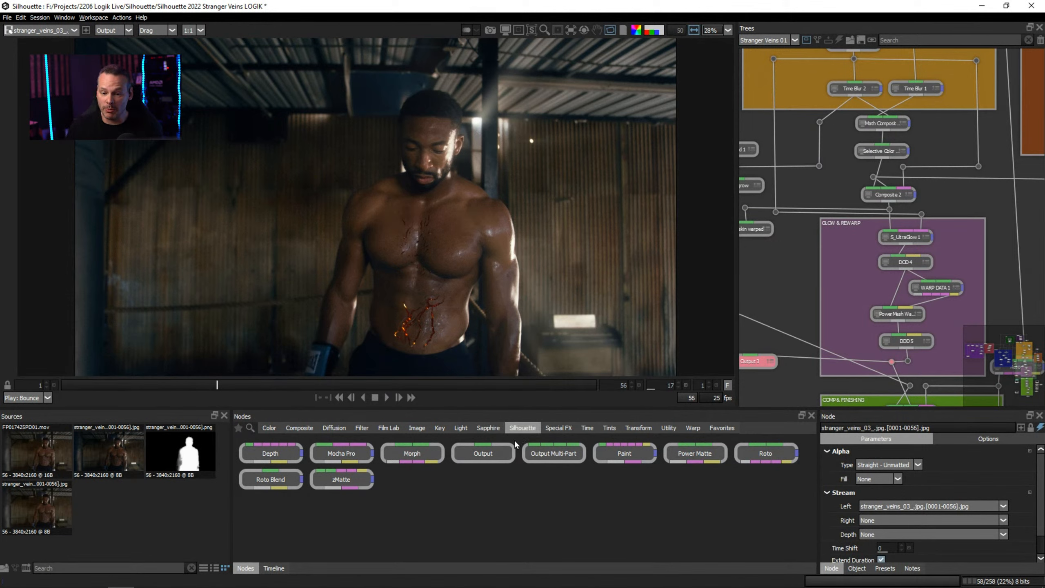
Look through the Sapphire node categories, including Blur+Sharpen, Builder, Composite, Distort, Lighting, Render and Time, and view the Comp & Finishing nodes.
left_click_drag(347, 457, 360, 461)
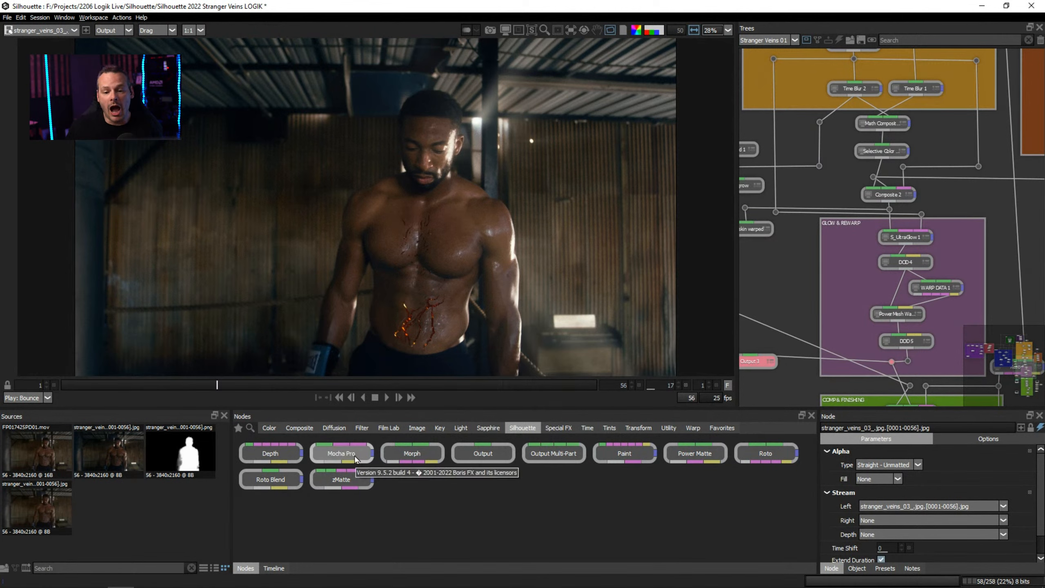
left_click(498, 432)
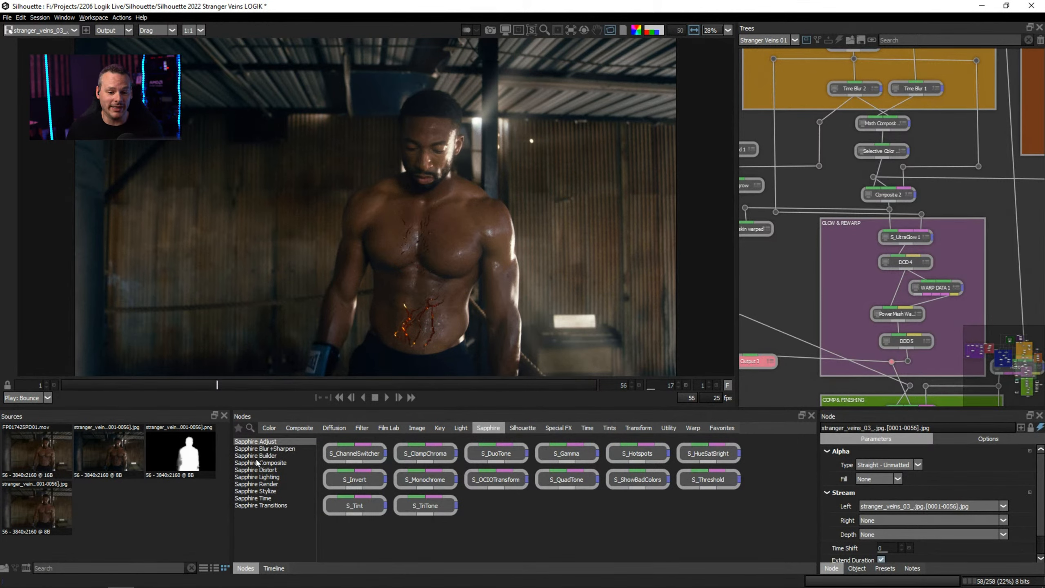
left_click(282, 449)
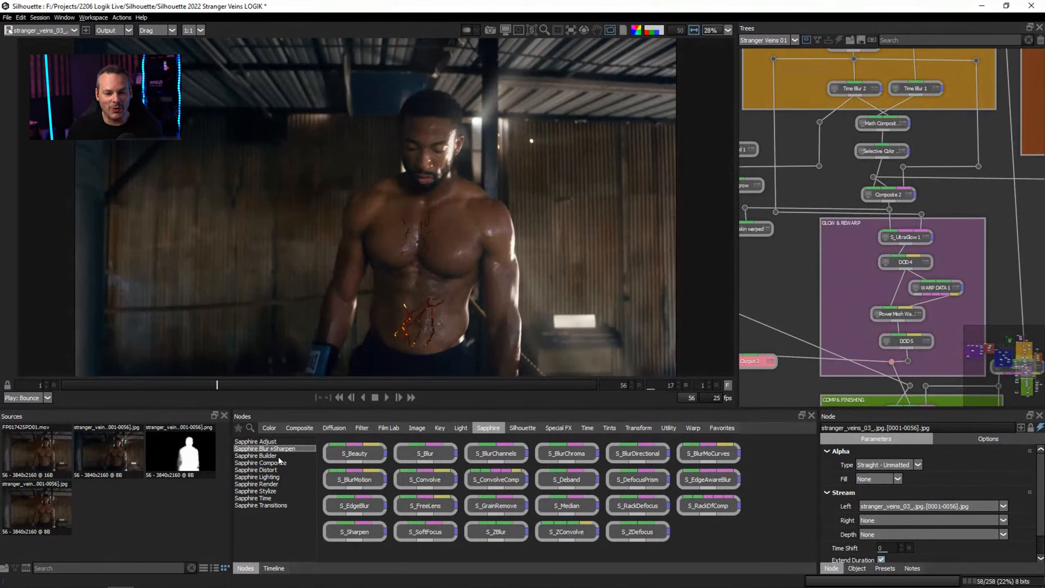
left_click(278, 462)
left_click(280, 469)
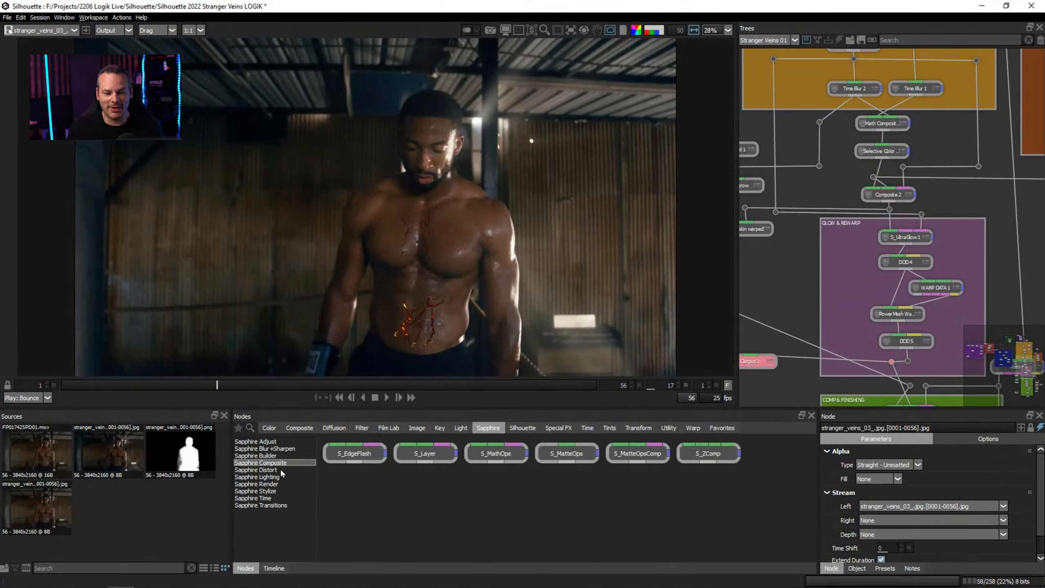
left_click(283, 478)
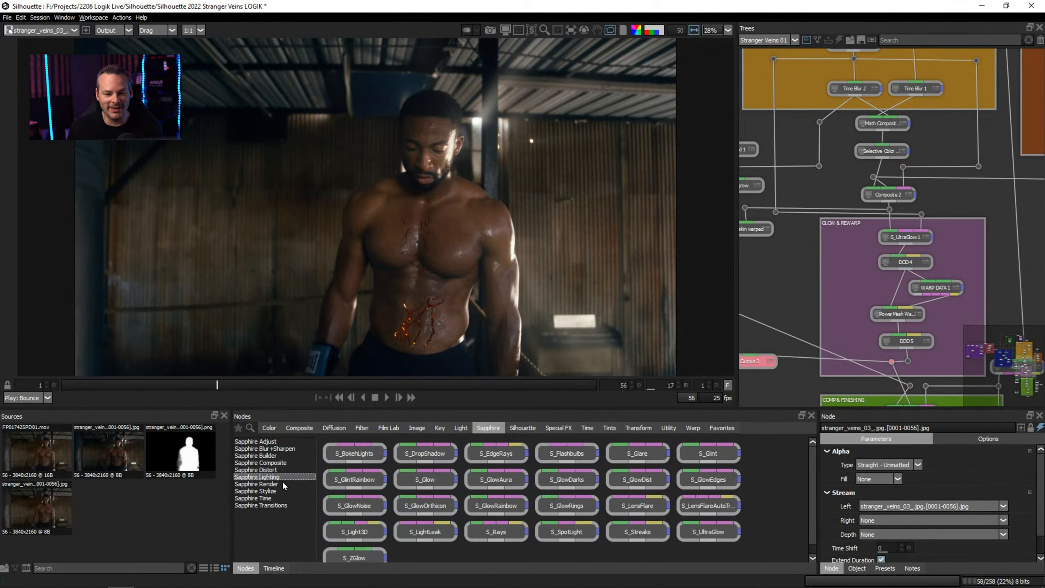
left_click(282, 484)
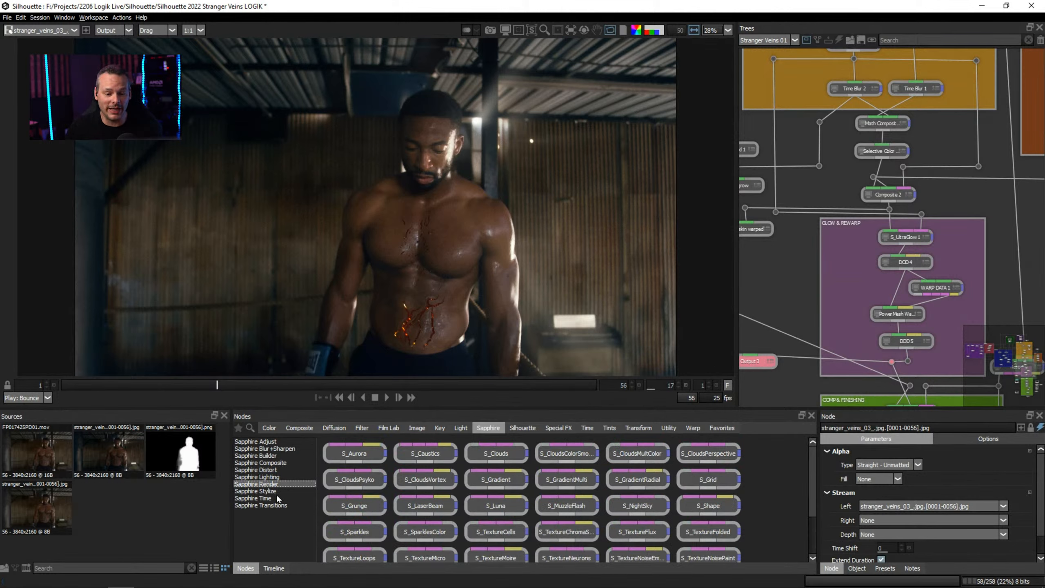
left_click(274, 497)
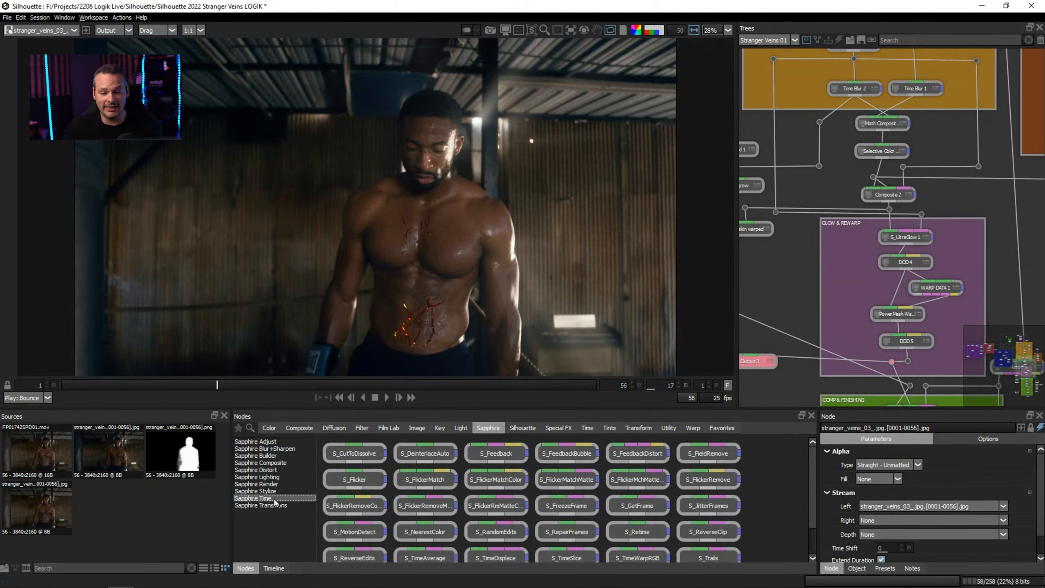
left_click(275, 470)
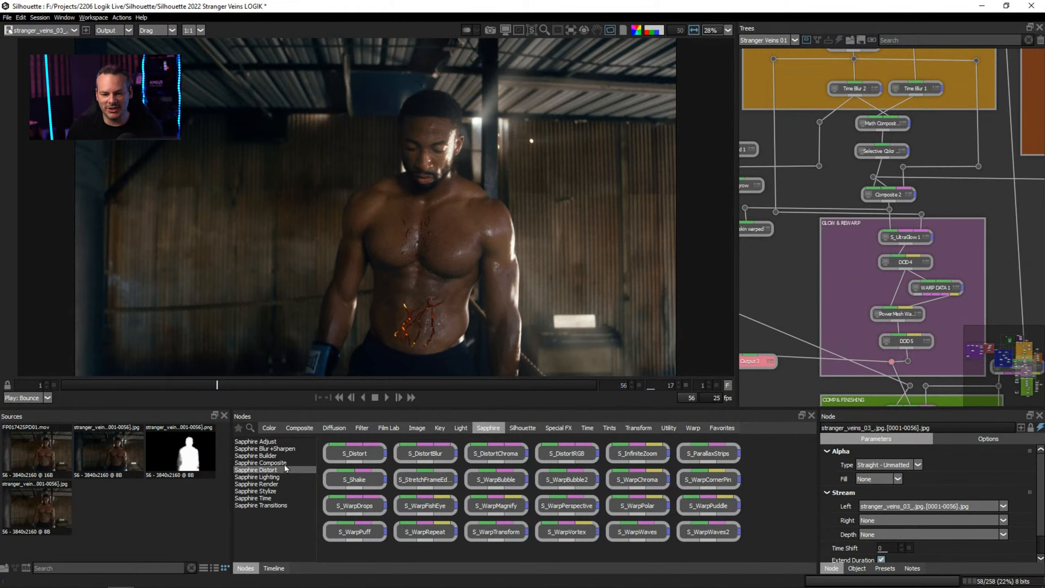
left_click(272, 456)
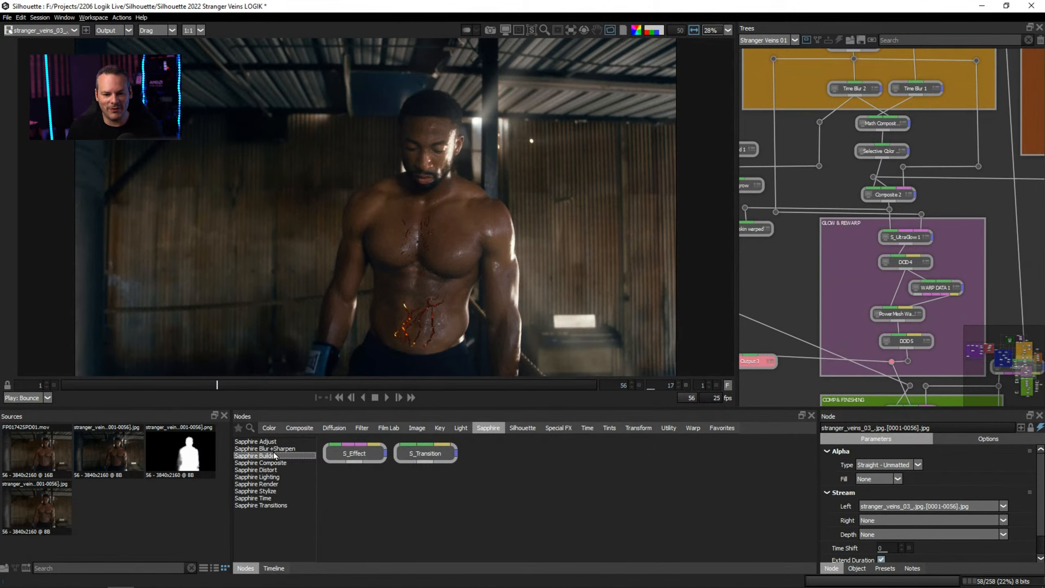
left_click(268, 448)
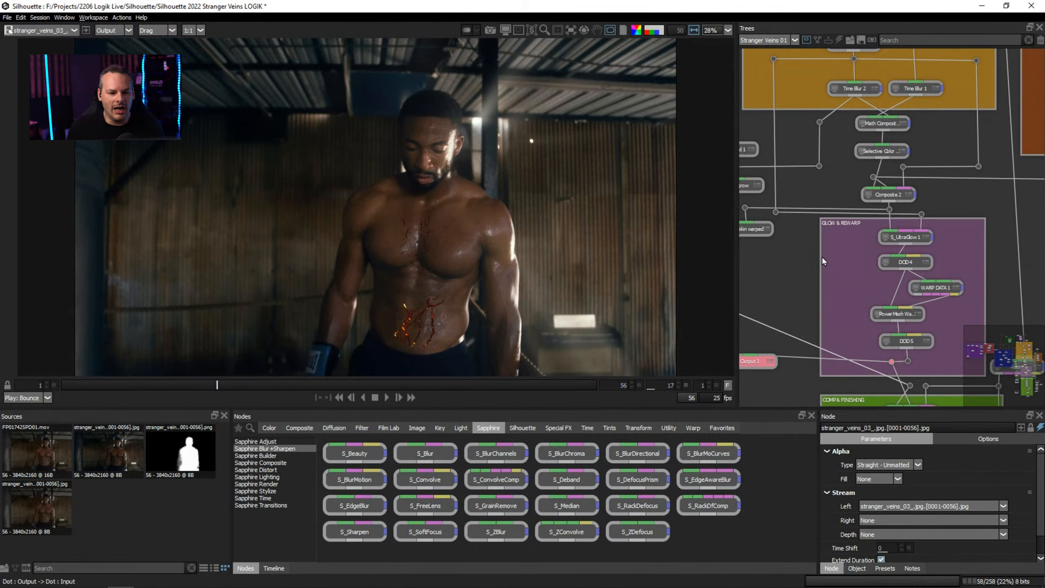
left_click_drag(1025, 363, 1026, 373)
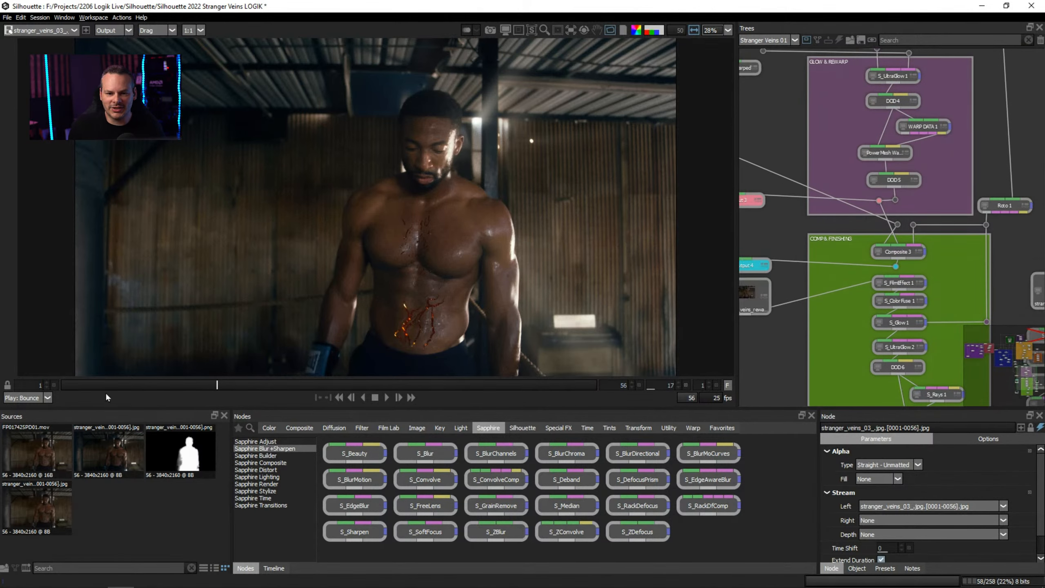
Create a session from the stranger_veins_03 clip with the Composite template, named with the presenter's first name followed by "Mocha".
left_click(68, 468)
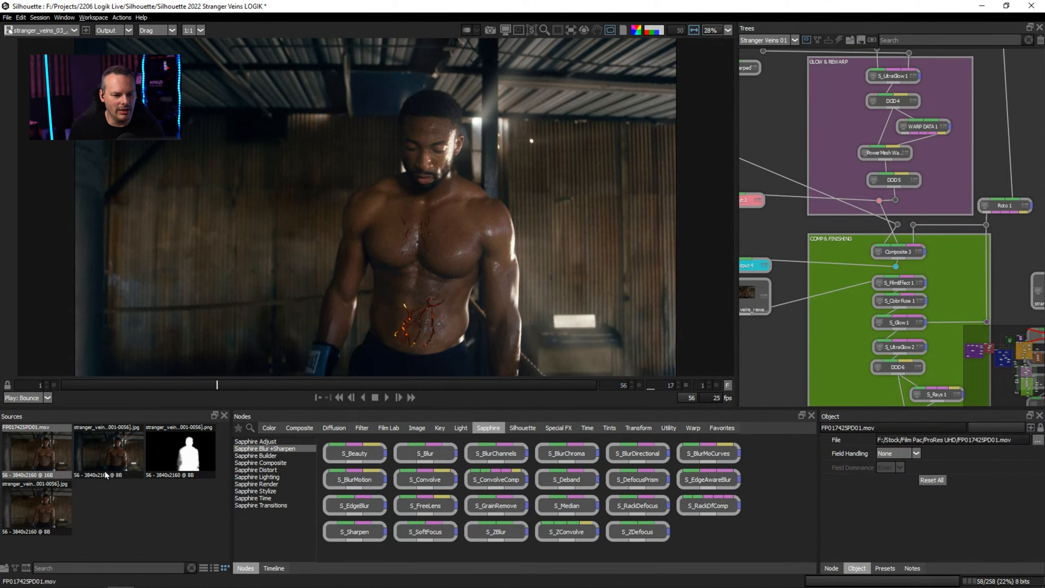
left_click(123, 448)
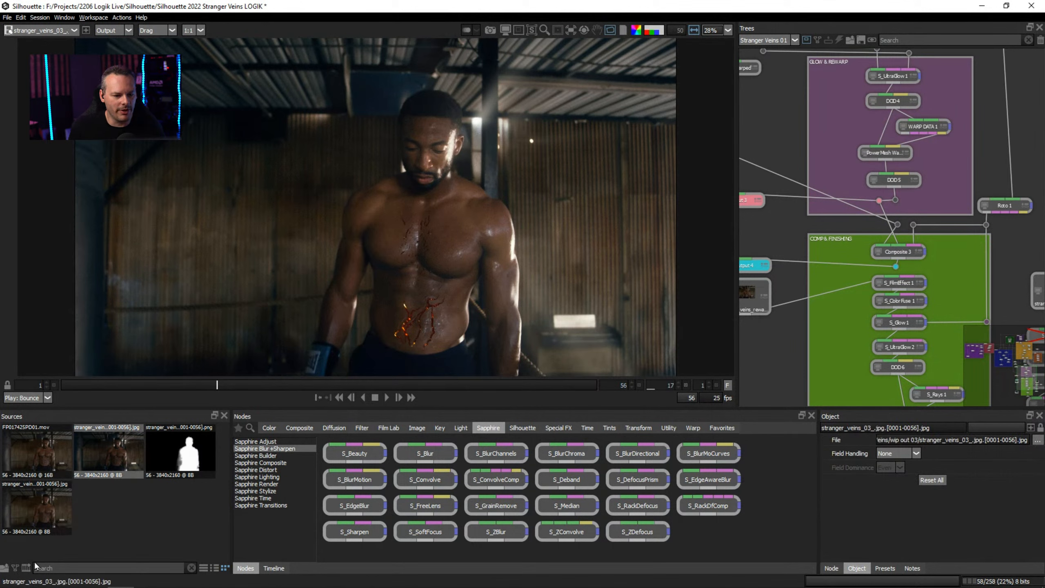
left_click(17, 569)
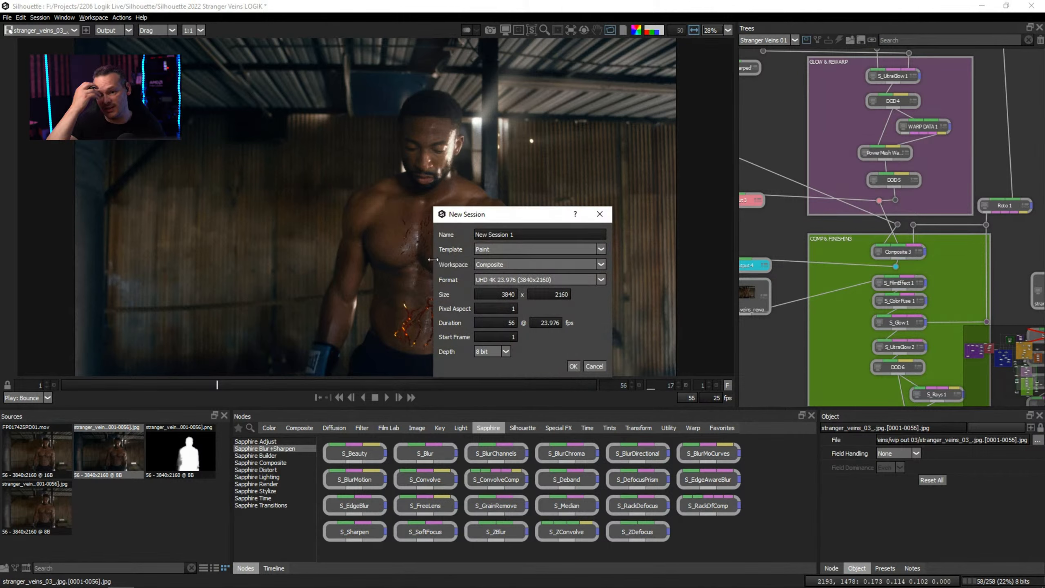
left_click(576, 247)
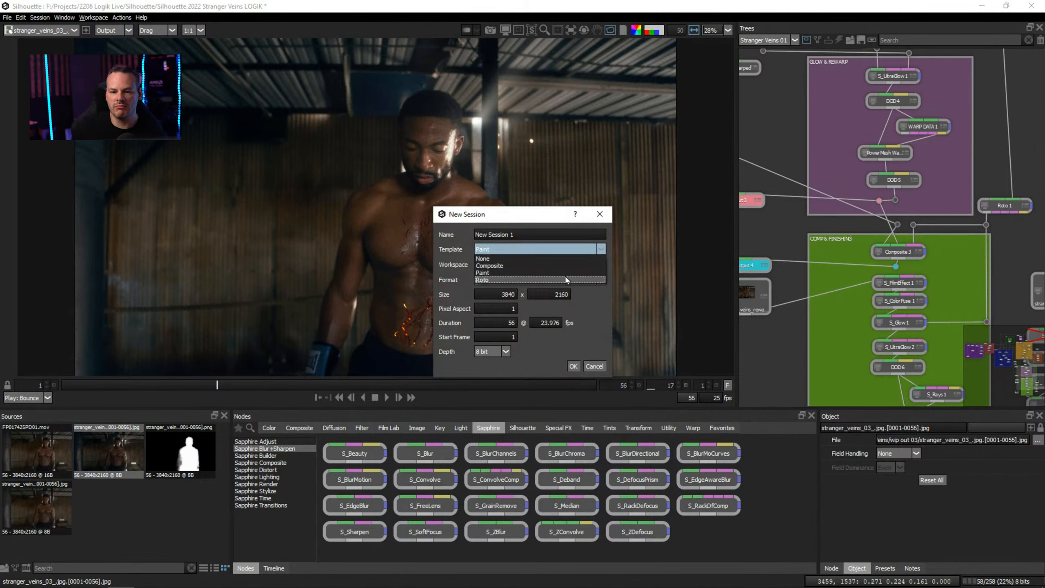
left_click(520, 266)
left_click_drag(527, 234, 434, 234)
type("Ben ")
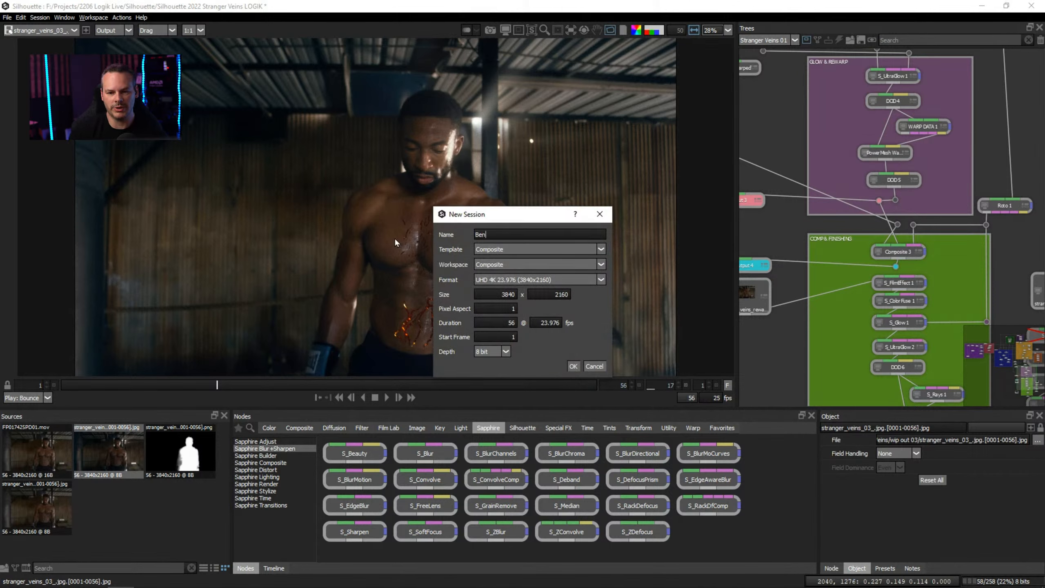
type("Mo")
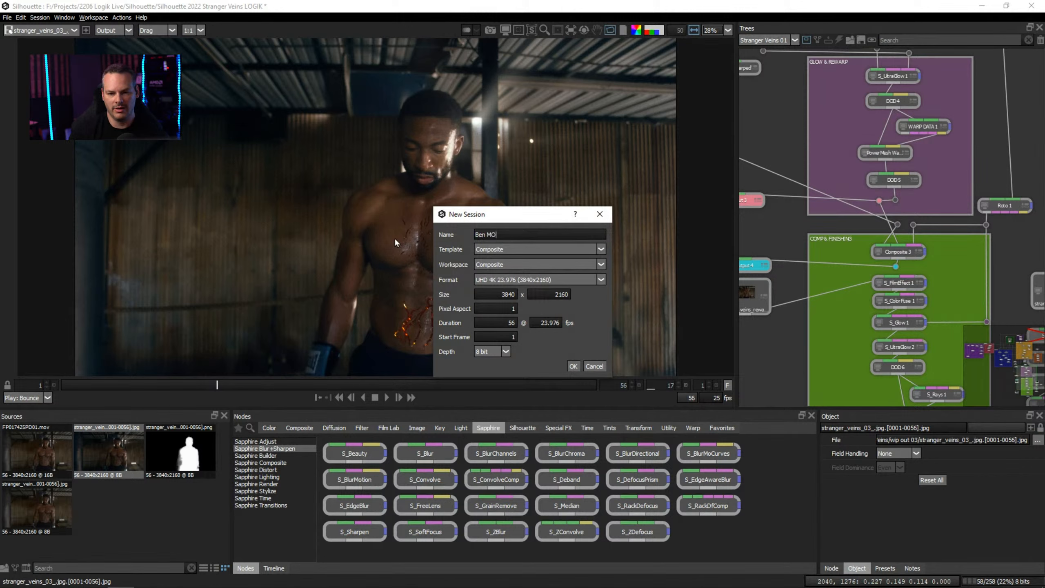
type("cha")
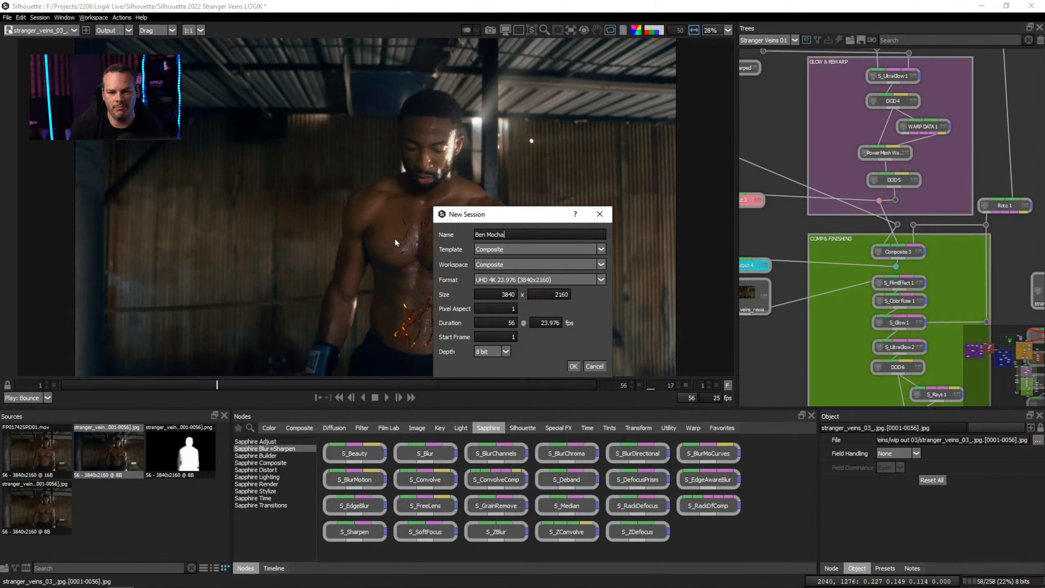
left_click(574, 366)
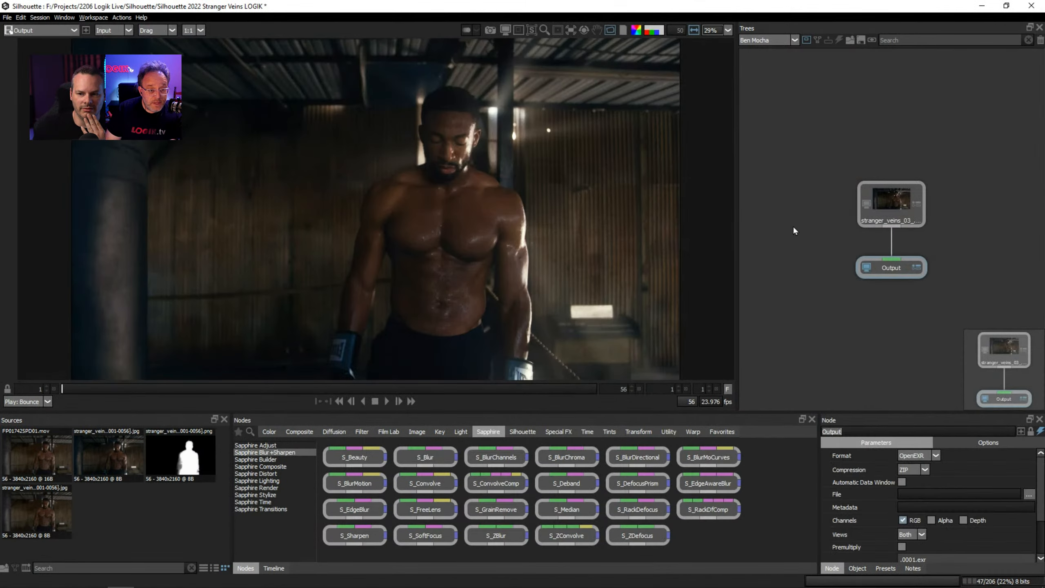
Replace the stranger_veins_03 source node with FP017425PD01.mov feeding the Output node, and play the clip.
left_click_drag(889, 208, 889, 149)
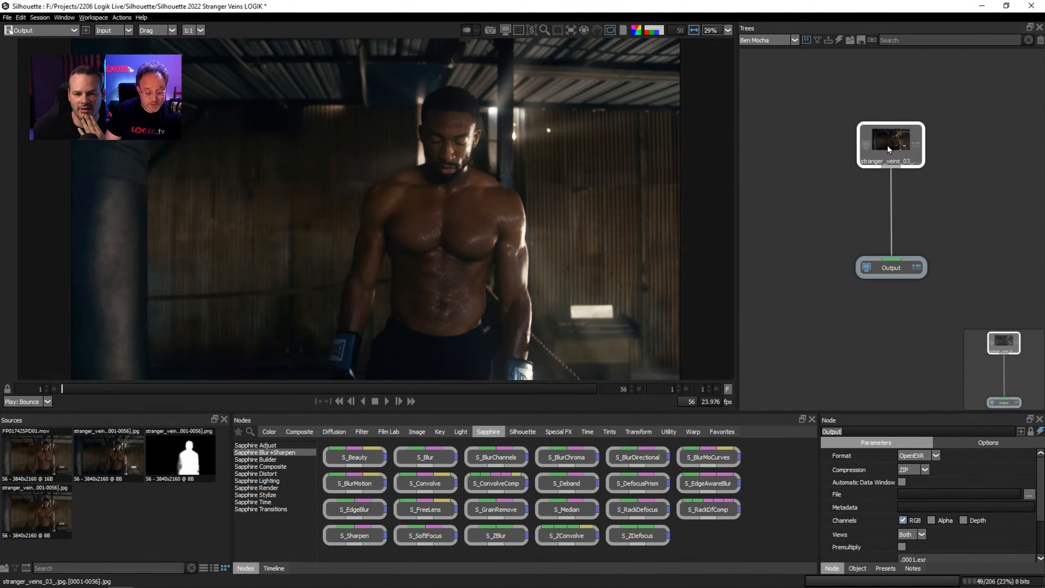
left_click(526, 433)
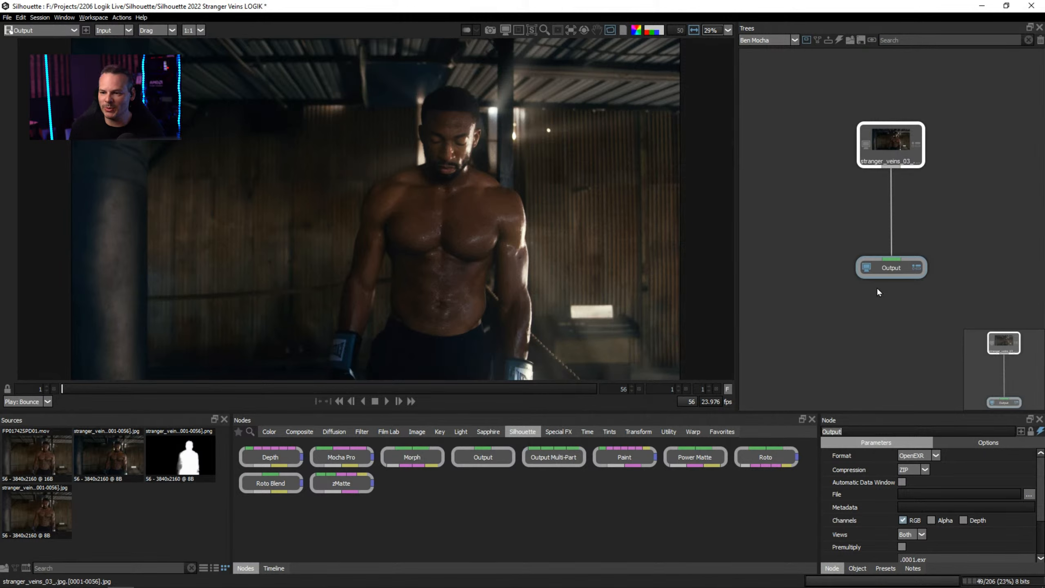
left_click(388, 402)
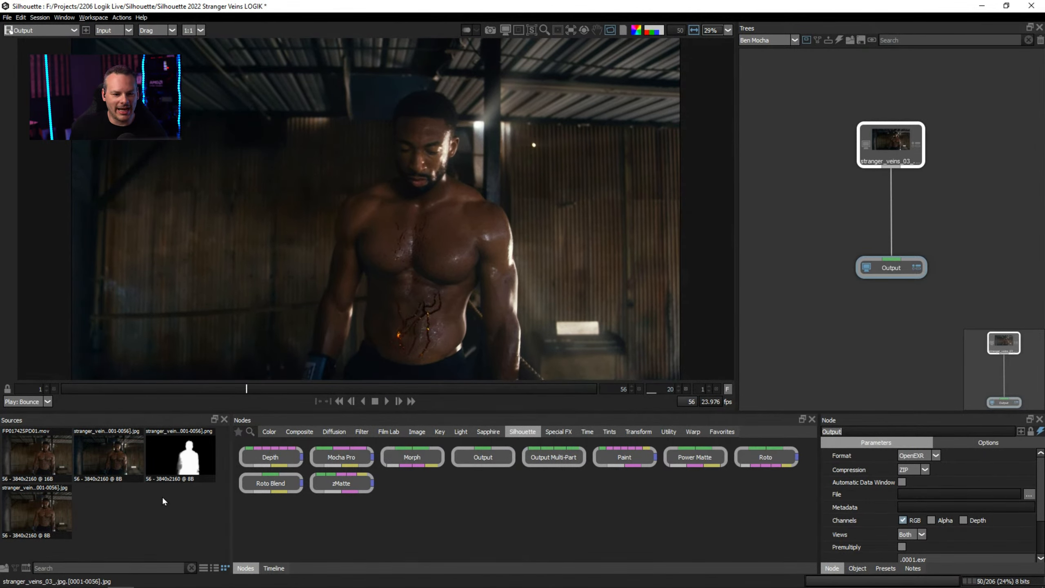
left_click_drag(39, 455, 891, 259)
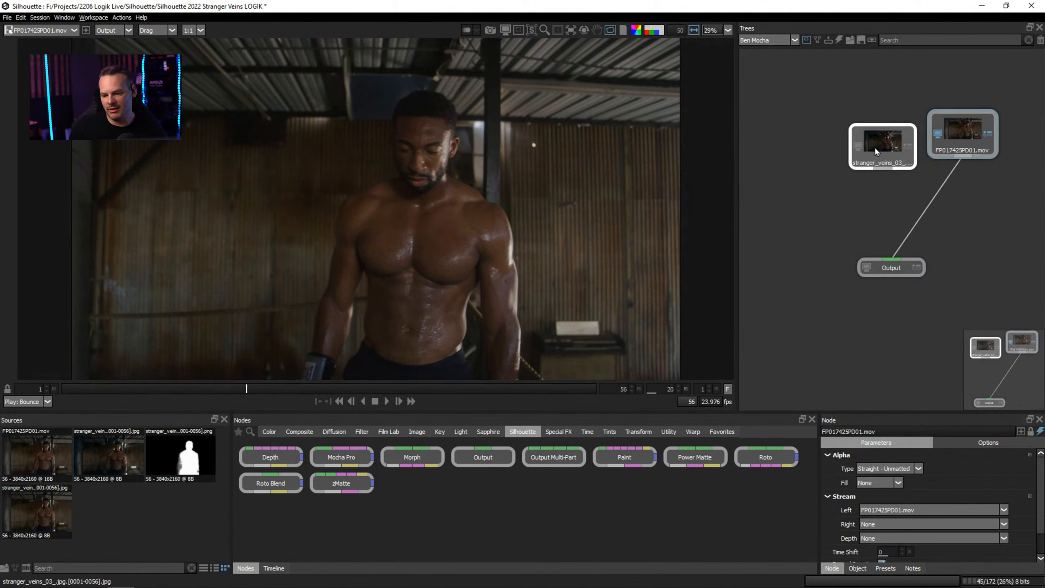
key("Delete")
left_click_drag(980, 134, 911, 148)
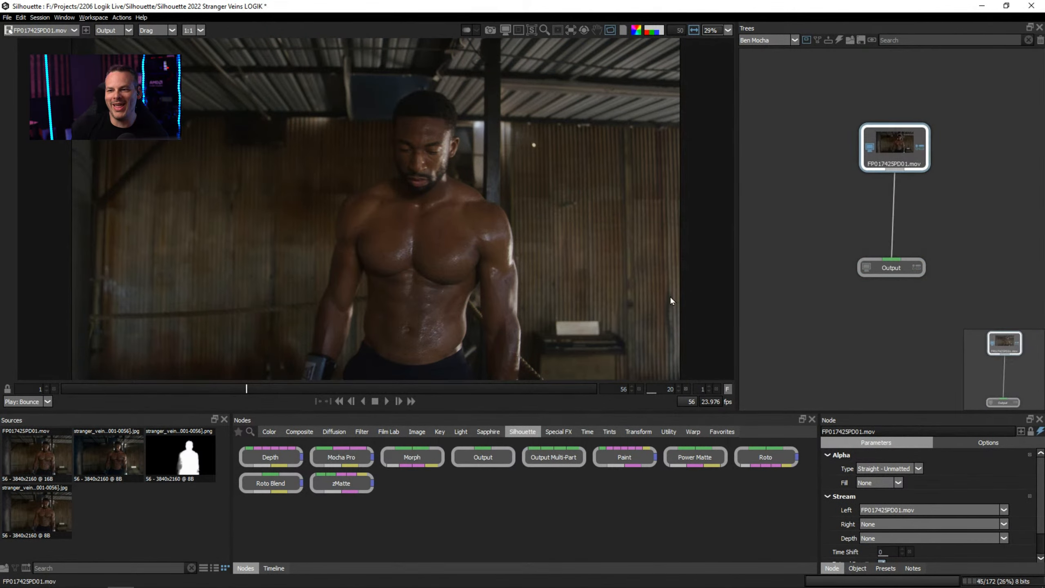
left_click(387, 401)
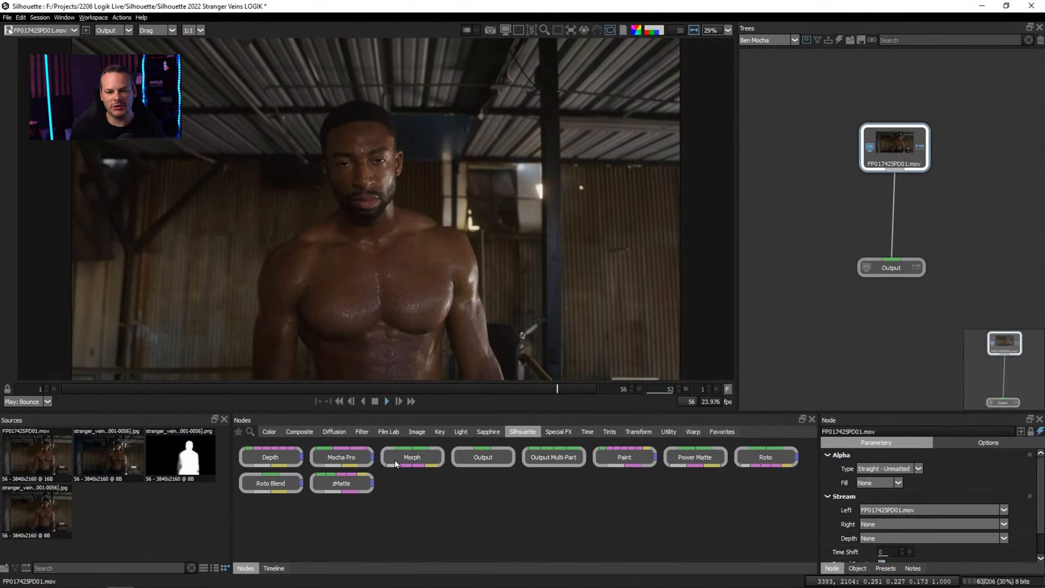
Stop the clip's playback and go to frame 34 to view the boxer facing the camera.
left_click(375, 402)
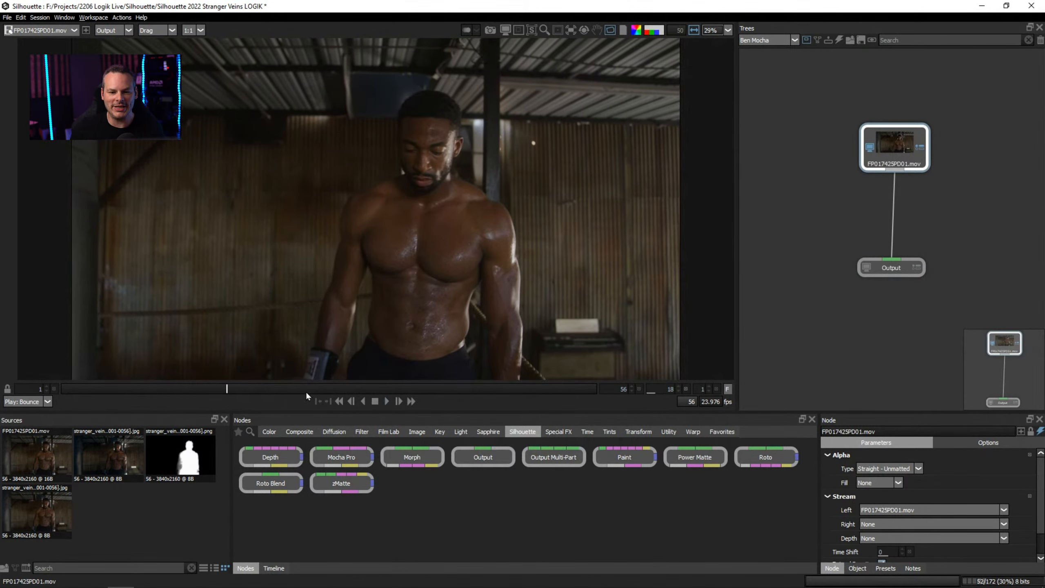
left_click(370, 389)
left_click(382, 389)
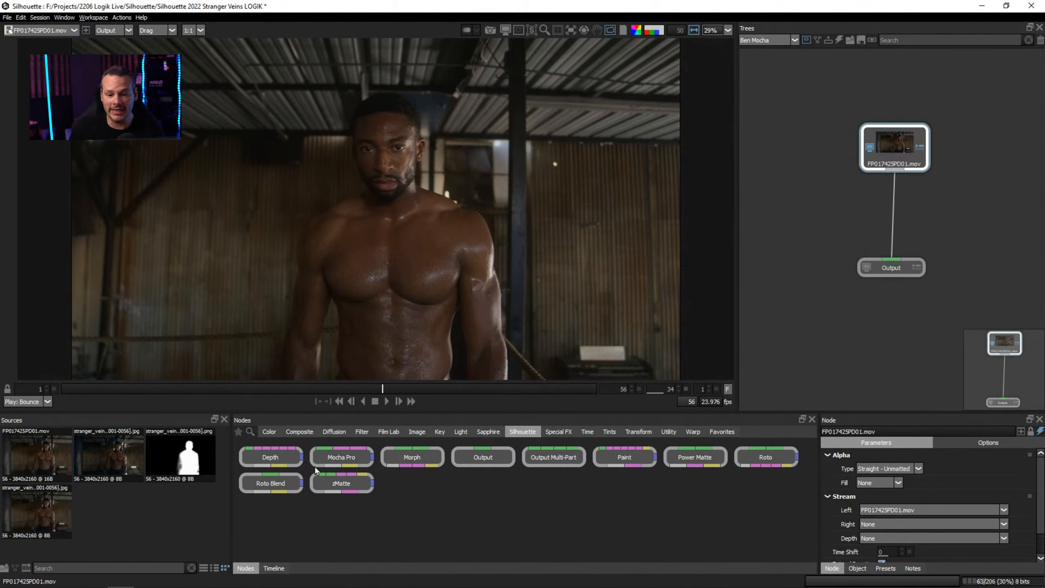
Insert a Mocha Pro node between the FP017425PD01.mov source and the Output node, spacing the nodes apart in the tree.
left_click_drag(358, 462, 914, 199)
left_click_drag(894, 157, 891, 125)
left_click_drag(921, 209, 911, 179)
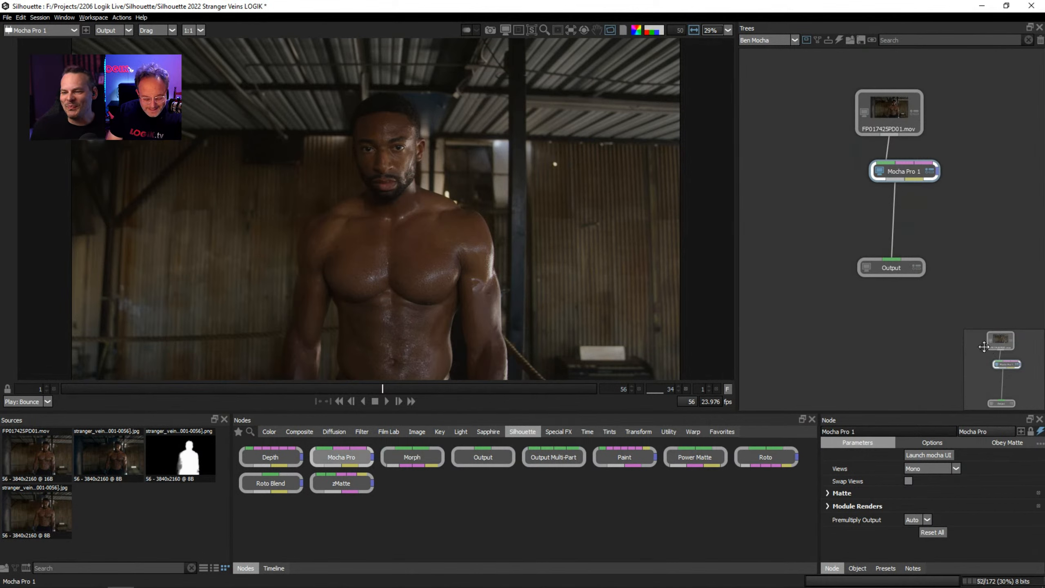
left_click_drag(901, 169, 906, 166)
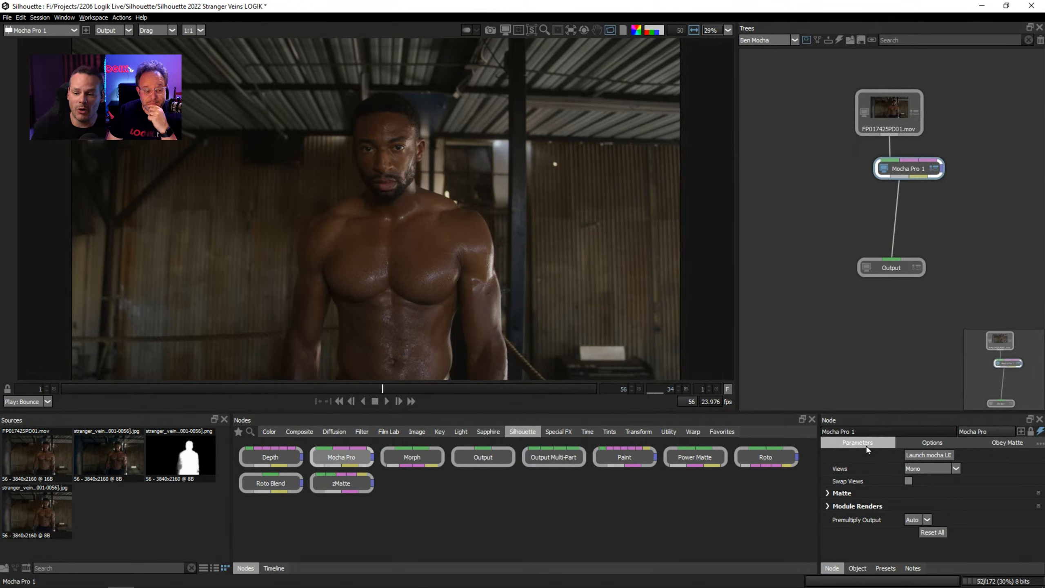
Open the node's clip in the Mocha Pro interface, dismiss the welcome window and go to frame 1.
left_click(926, 456)
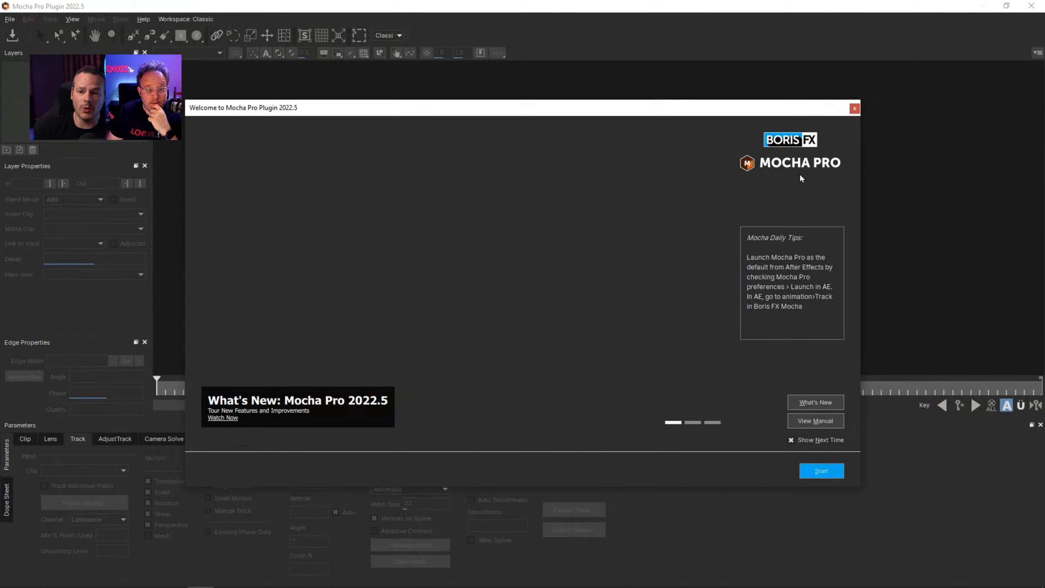
left_click(854, 108)
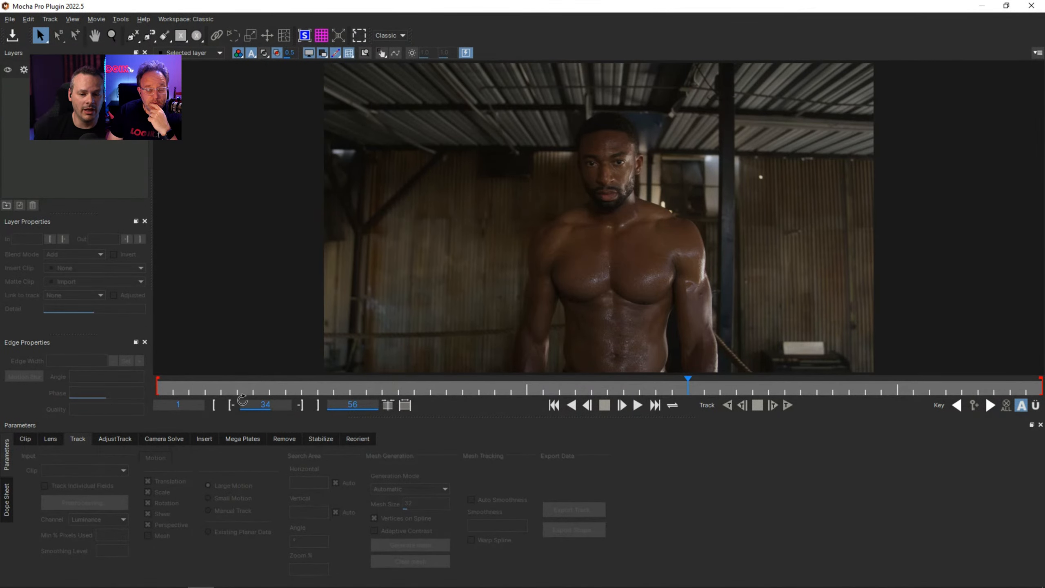
left_click_drag(210, 390, 82, 404)
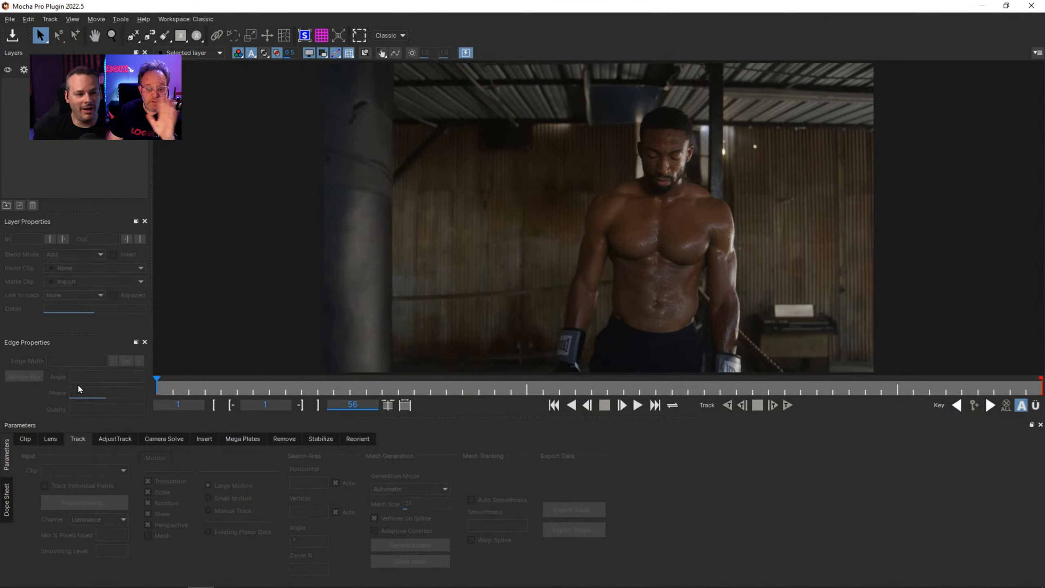
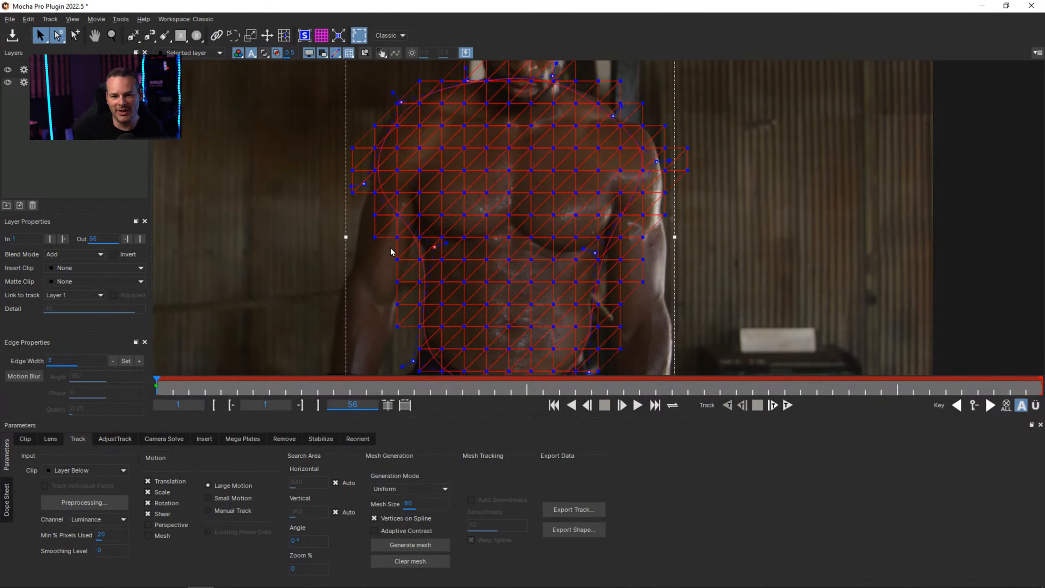
Set the torso layer's spline color to green, #00ff7f.
left_click(128, 83)
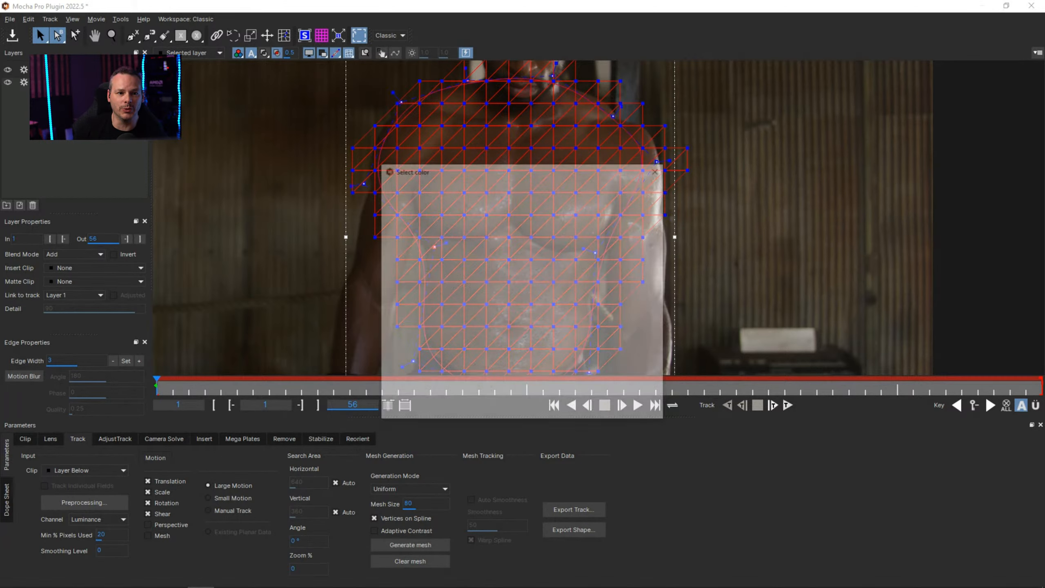
left_click(483, 215)
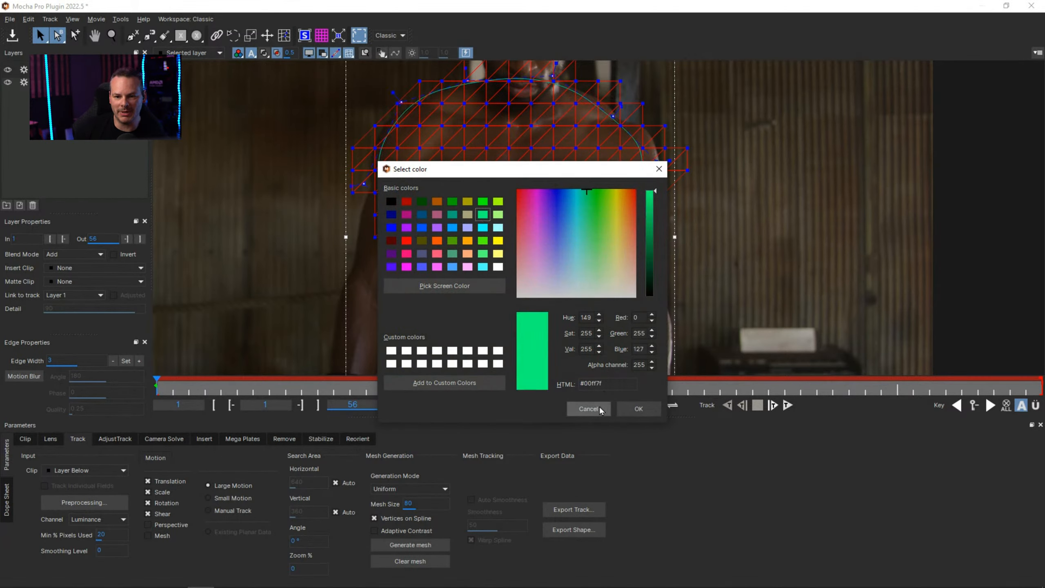
left_click(638, 409)
Hide the transform box and the mesh overlay so that only the torso spline shows.
left_click(356, 39)
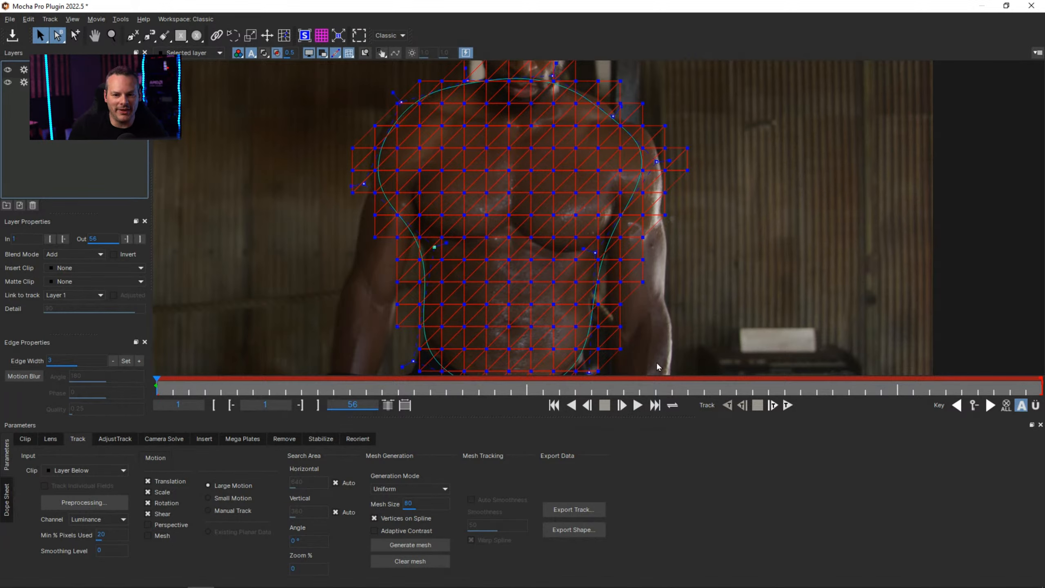
left_click_drag(478, 217, 407, 102)
left_click(350, 57)
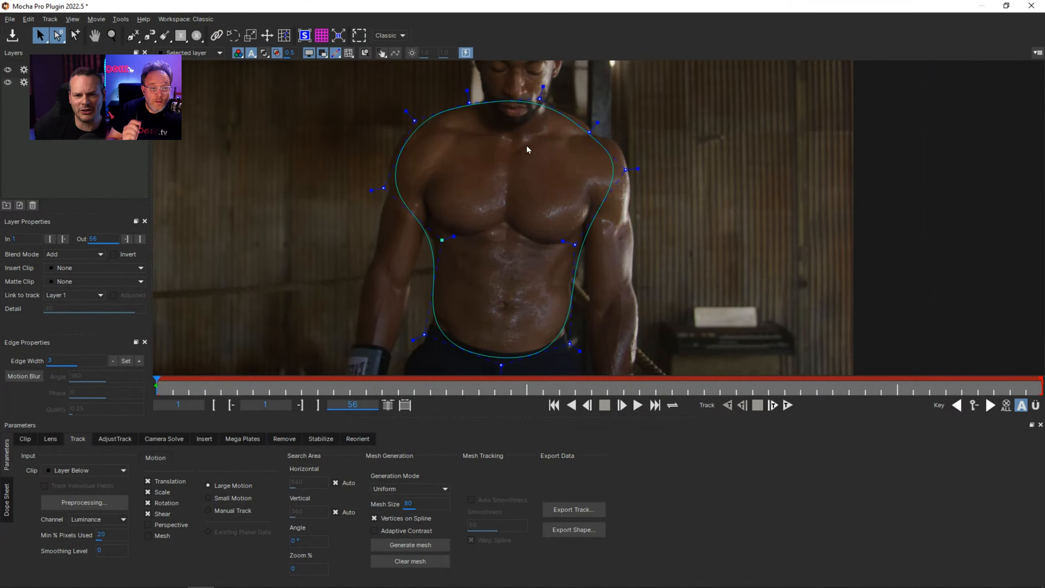
Rename the torso layer as Body Mesh.
key("x")
left_click_drag(520, 155, 515, 243)
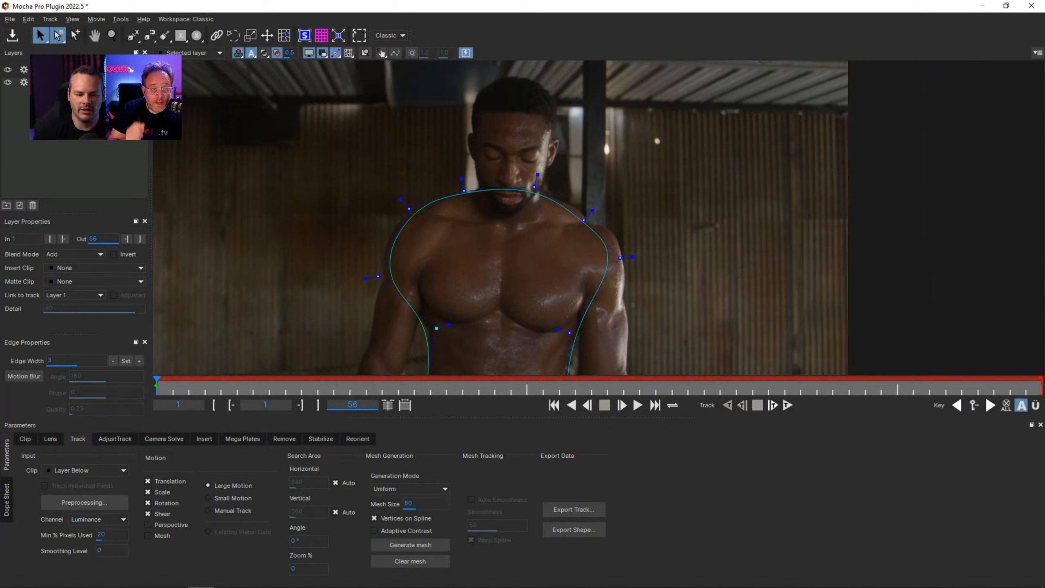
key("Return")
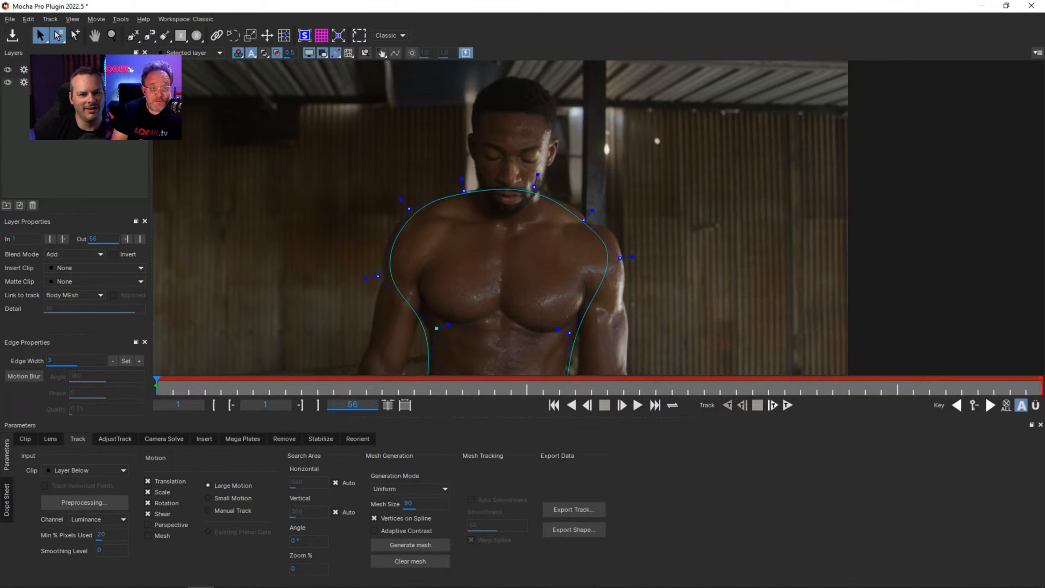
type("Body Mesh")
key("Return")
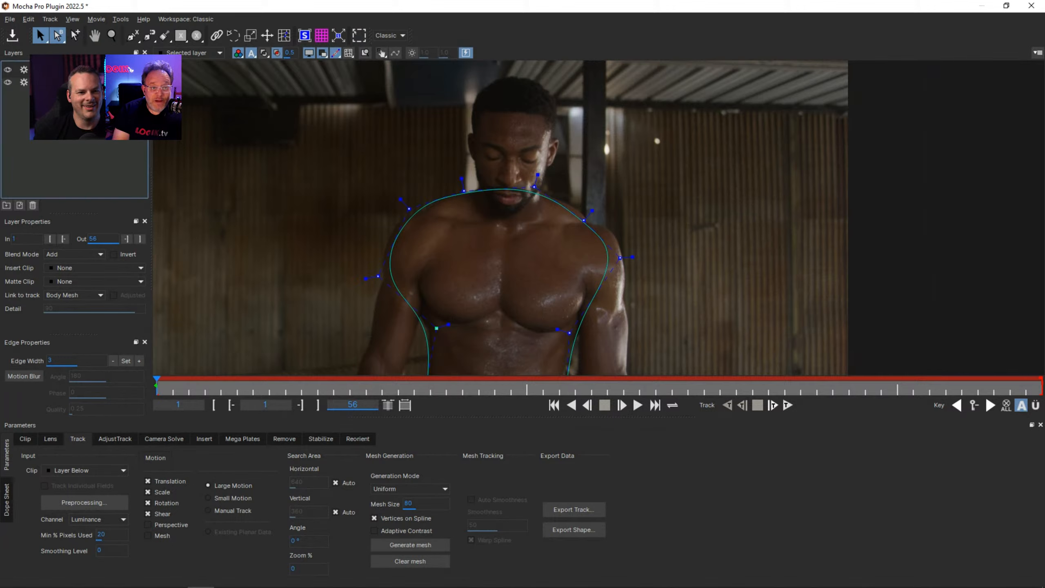
Create an elliptical spline around the boxer's head and enlarge it with the transform box to leave a margin around the face.
left_click(197, 36)
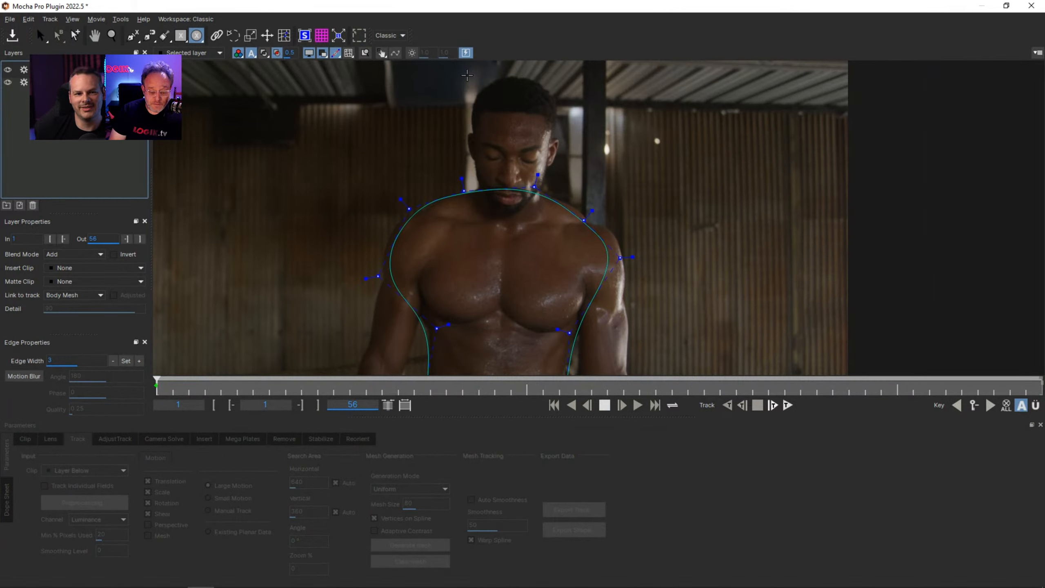
left_click_drag(468, 74, 560, 225)
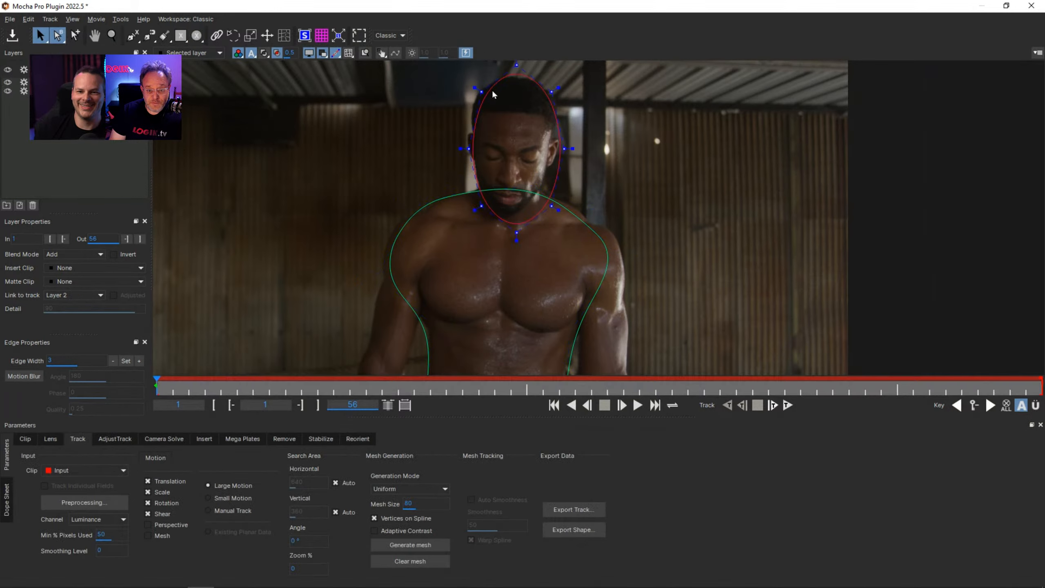
left_click(359, 36)
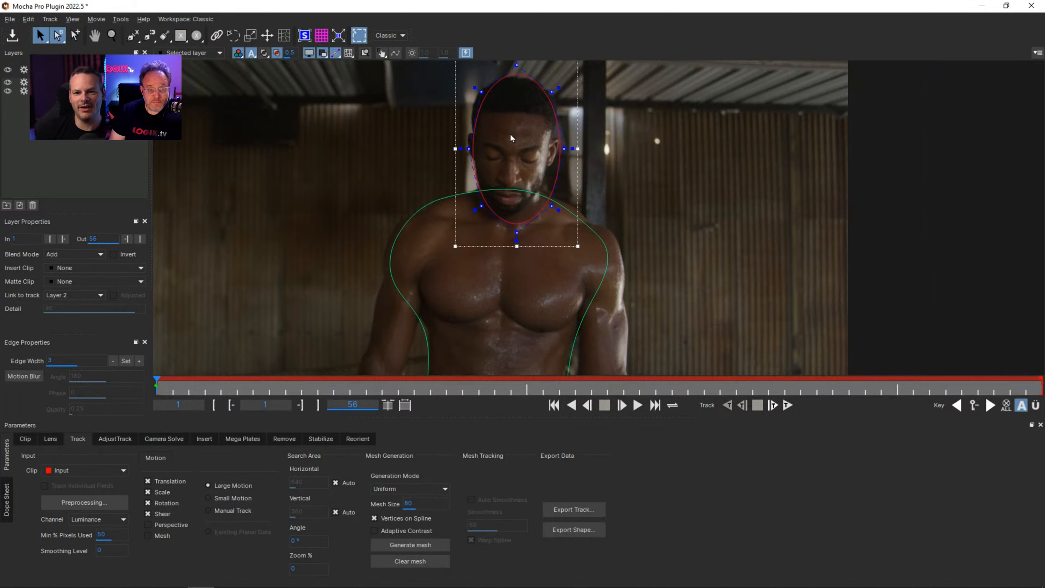
key("x")
left_click_drag(555, 172, 544, 220)
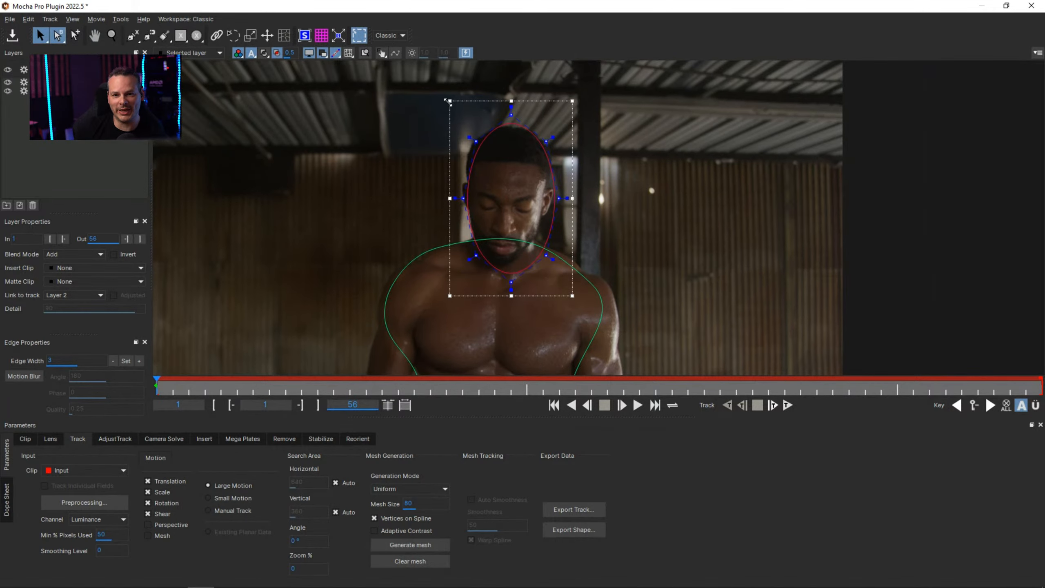
left_click_drag(437, 98, 436, 96)
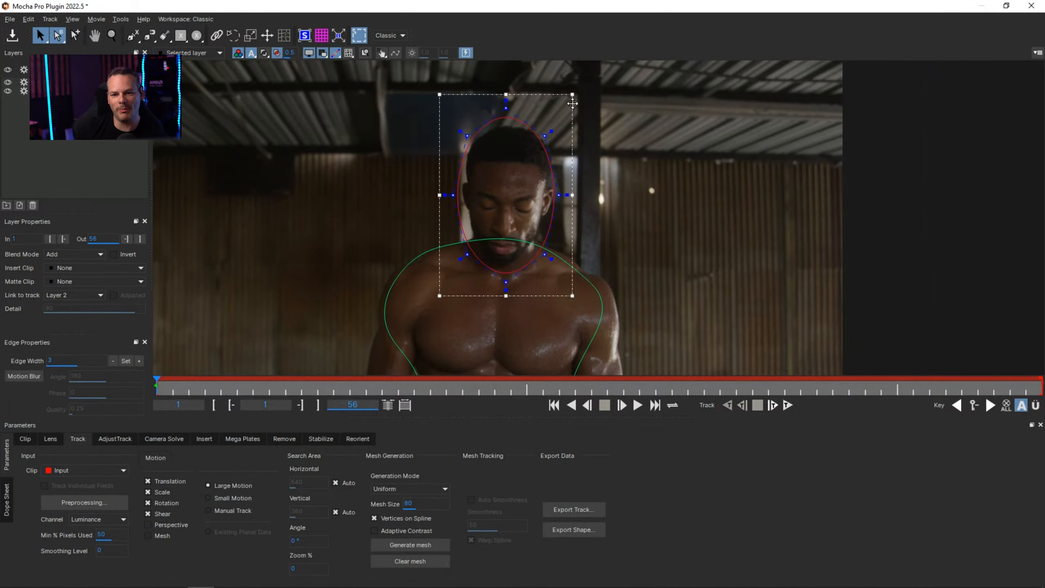
left_click_drag(573, 94, 578, 96)
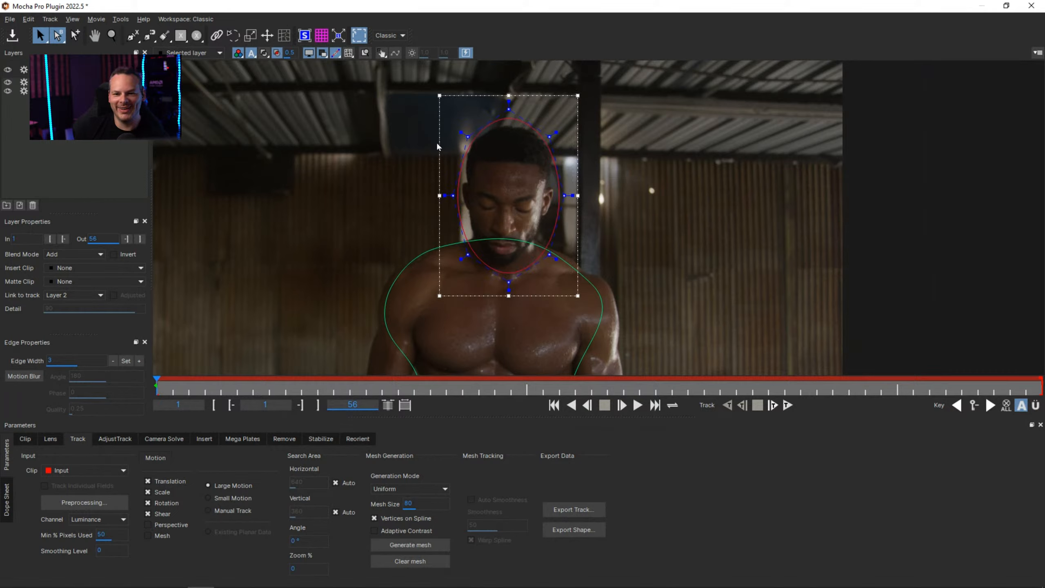
Set the head layer's spline color to light yellow, #ffff7f.
left_click(55, 83)
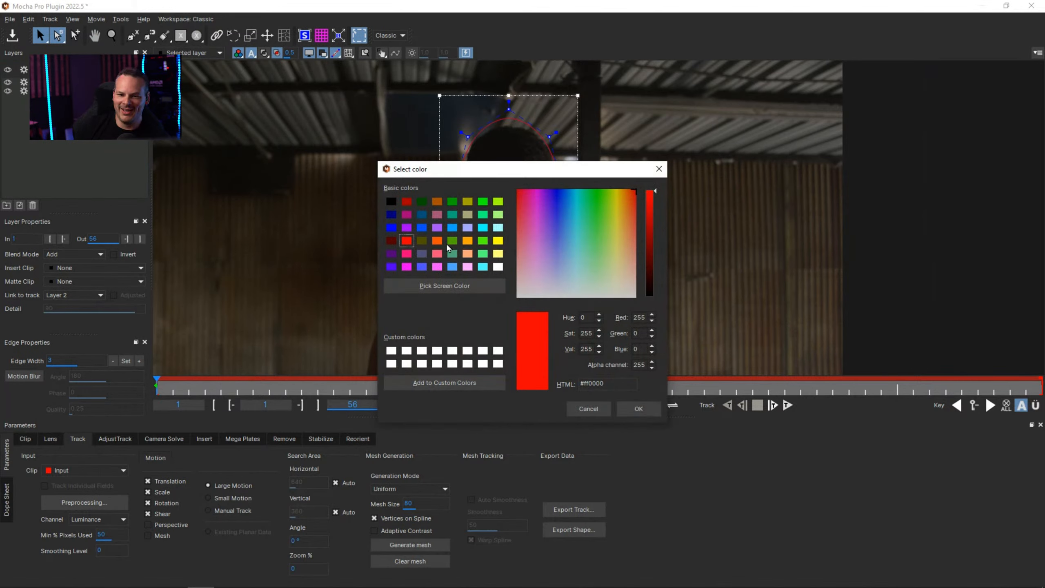
left_click(498, 254)
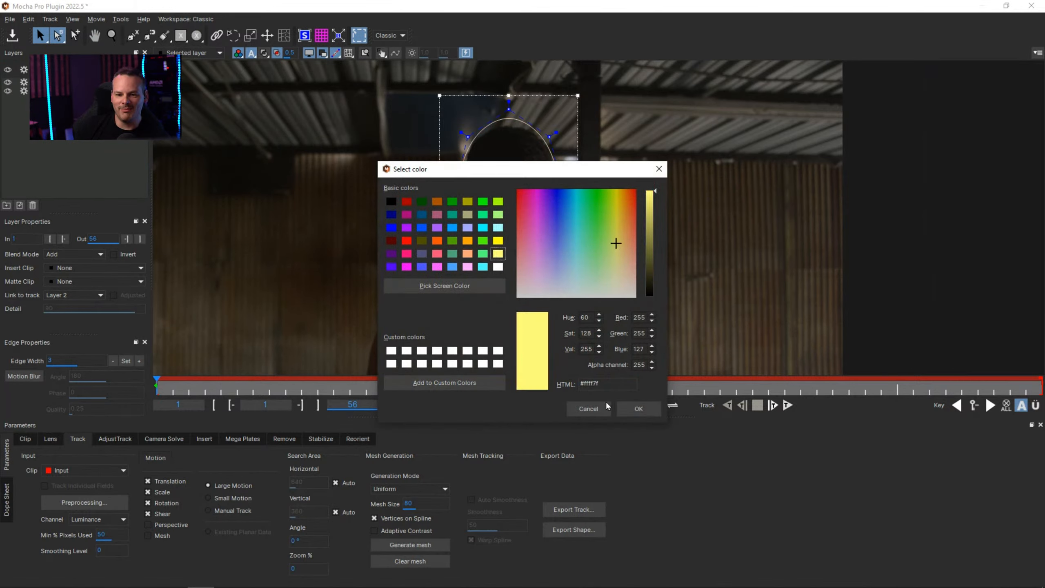
left_click(639, 408)
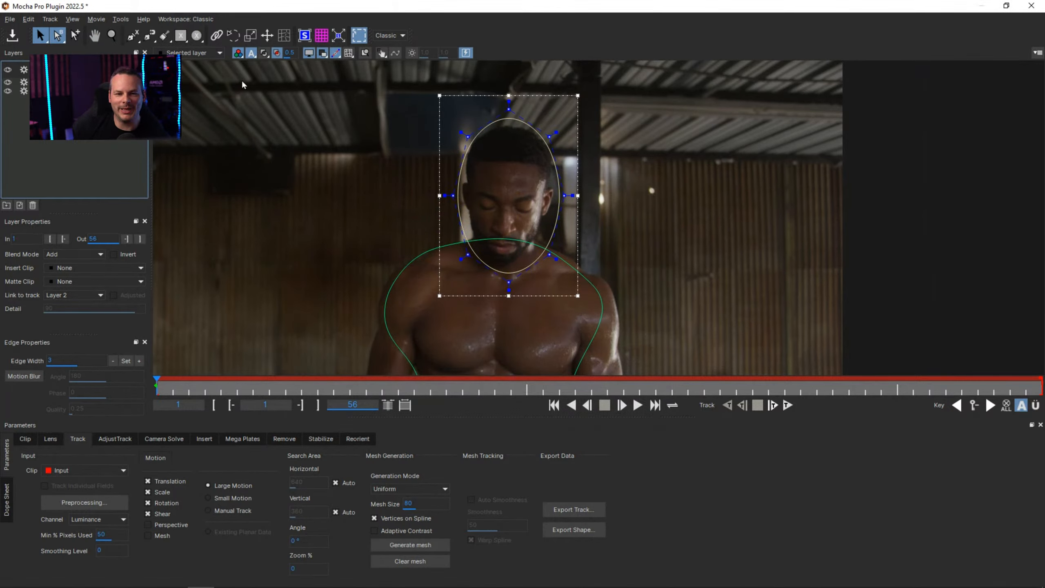
Enable Mesh and Perspective motion for the head layer and generate a uniform mesh with mesh size 96.
left_click(162, 535)
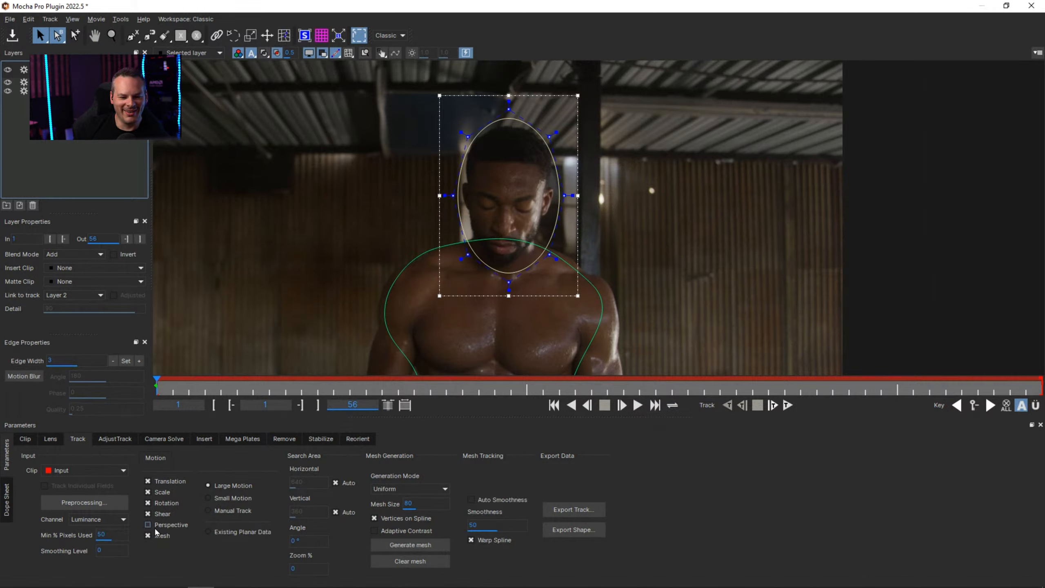
left_click(167, 525)
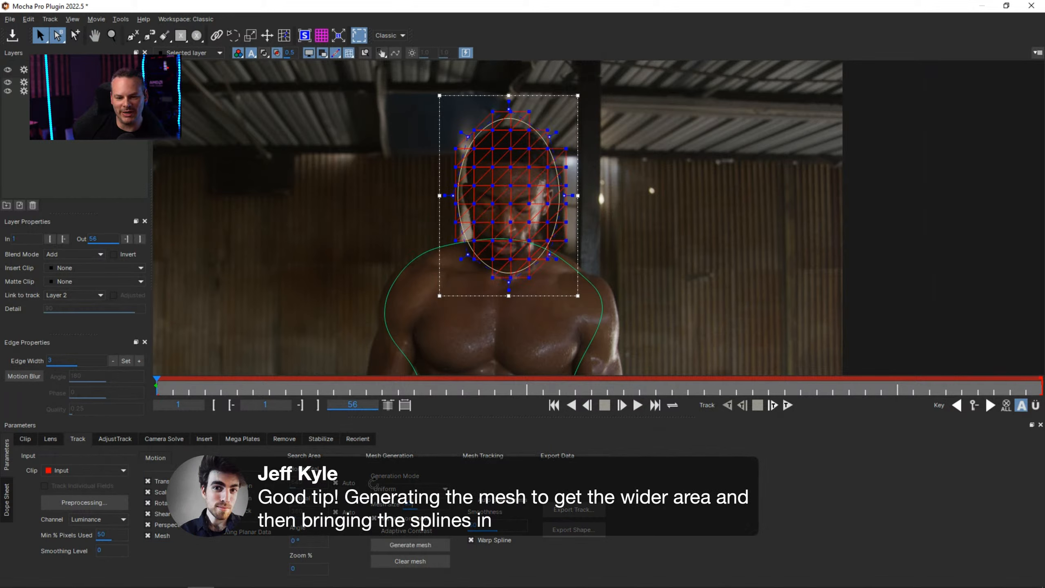
left_click(412, 544)
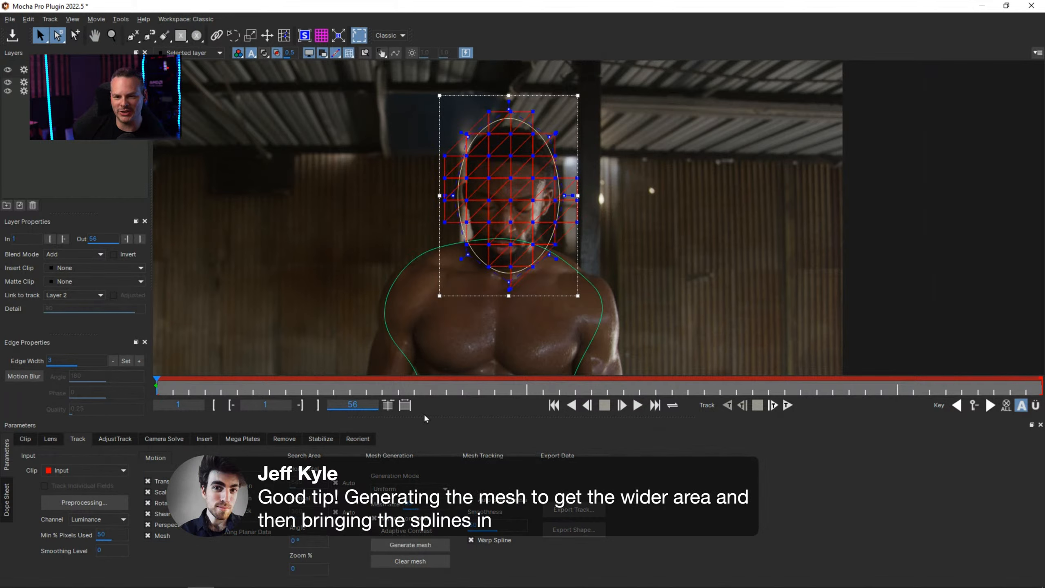
Hide the mesh overlay and pull the head spline's side, chin and top points in to fit closely around the head.
left_click(350, 56)
left_click_drag(456, 196, 468, 195)
left_click_drag(565, 195, 546, 198)
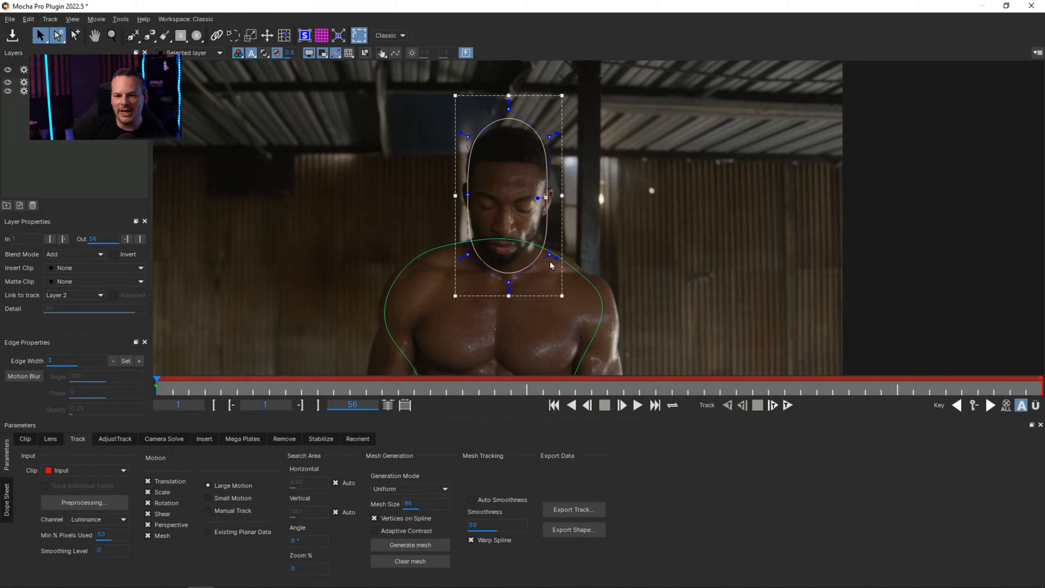
left_click_drag(456, 249, 640, 330)
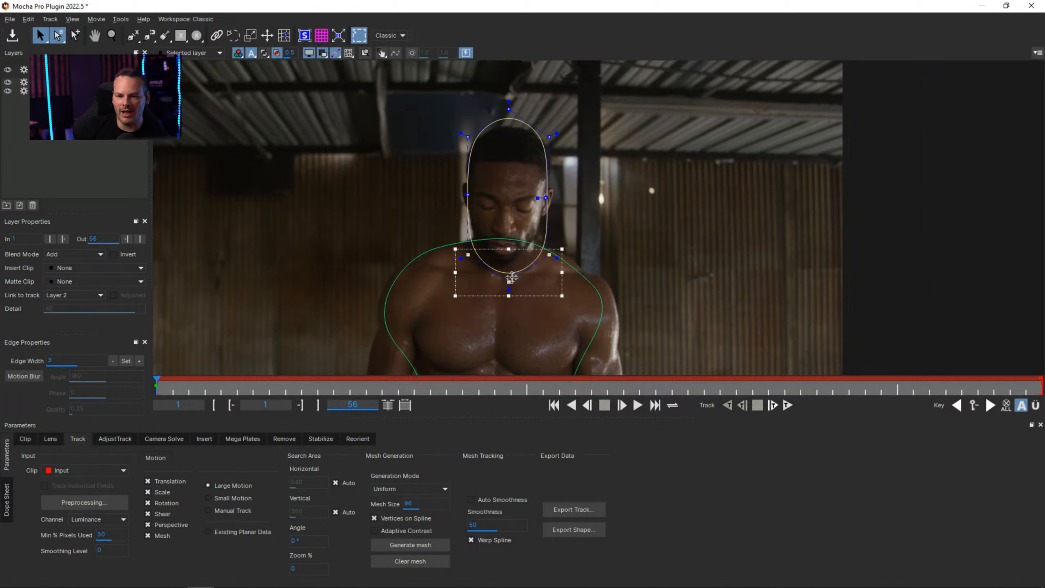
left_click_drag(510, 278, 458, 258)
left_click_drag(560, 259, 553, 258)
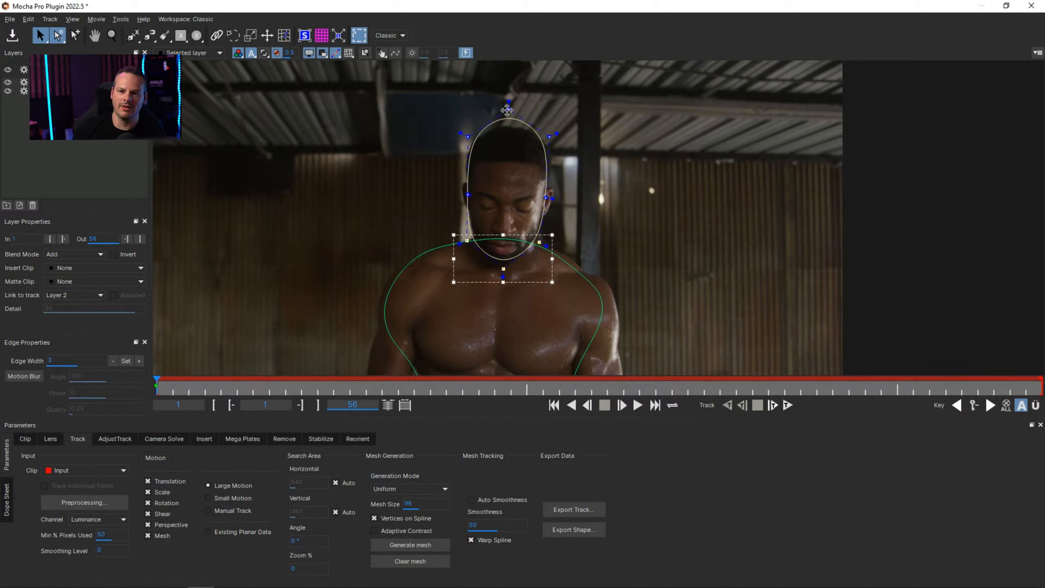
left_click_drag(508, 109, 511, 116)
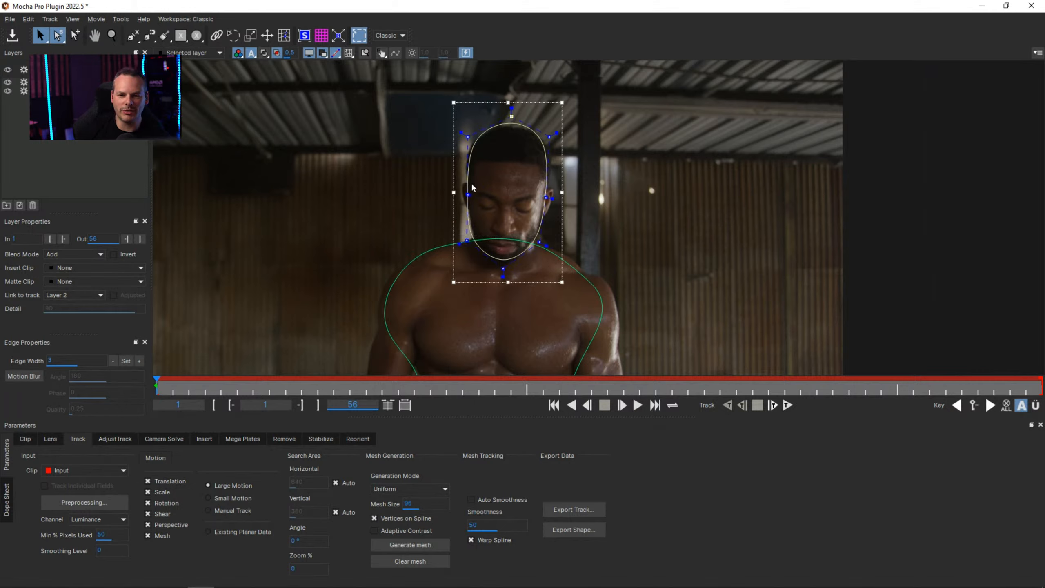
left_click_drag(469, 195, 465, 193)
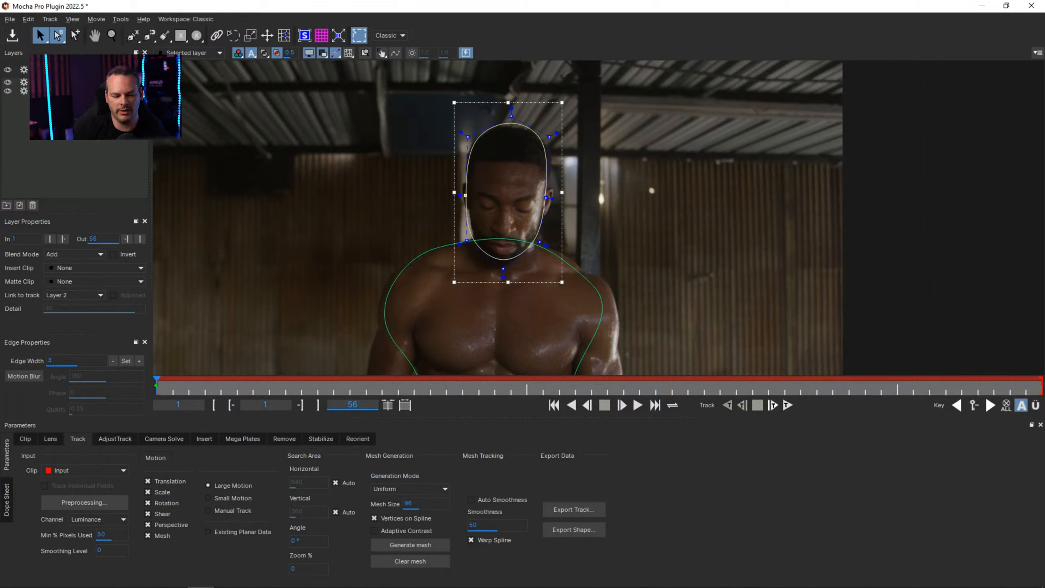
Rename the head layer as Face track, and enable Mesh and Perspective motion for the Body Mesh layer.
key("Return")
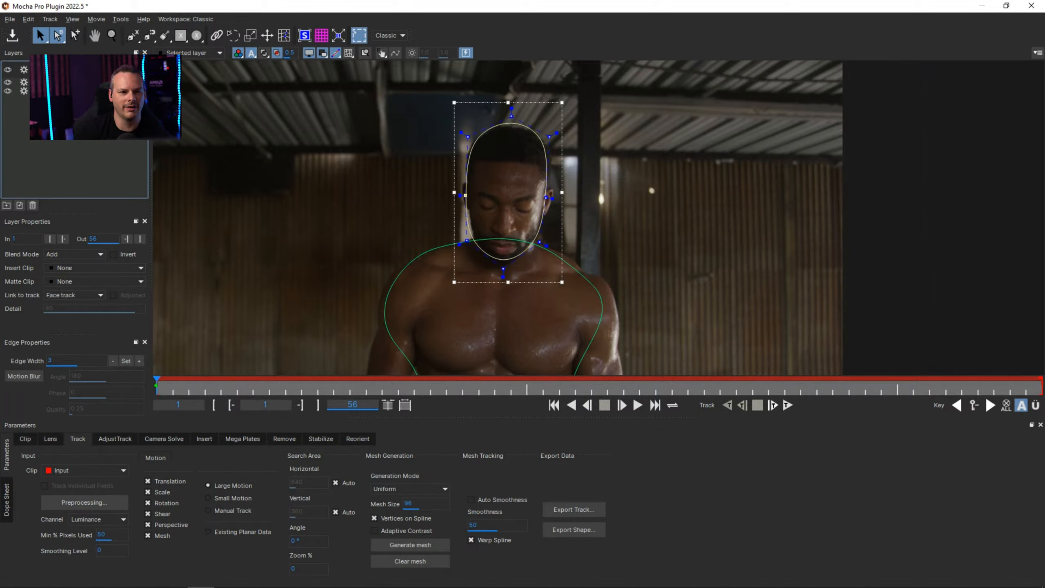
left_click(68, 82)
left_click(158, 535)
left_click(169, 525)
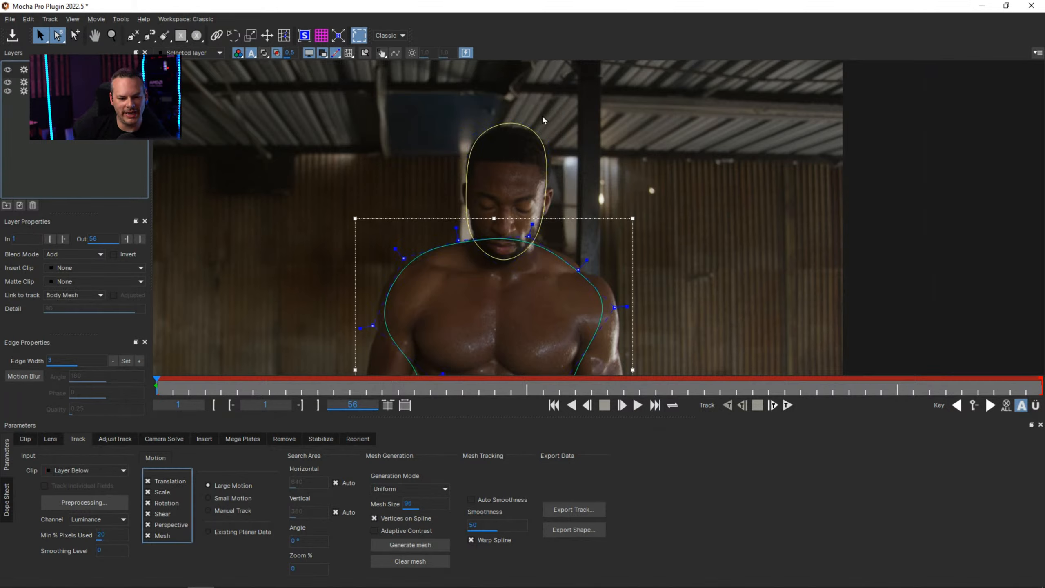
Play the clip with both splines in view to check the boxer's movement, and return to frame 1.
key("z")
left_click_drag(753, 180, 626, 199)
key("x")
key("s")
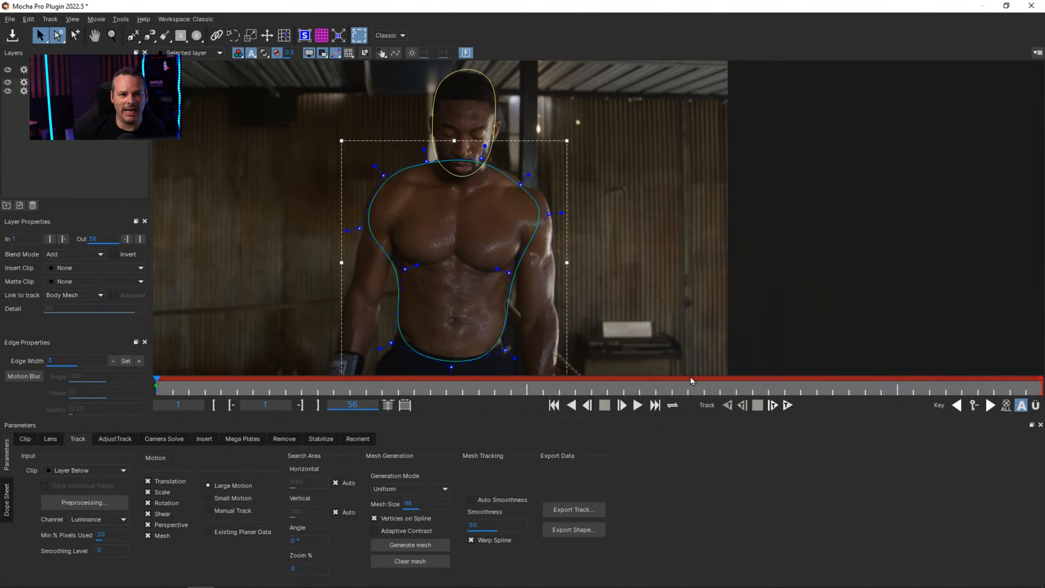
left_click(638, 405)
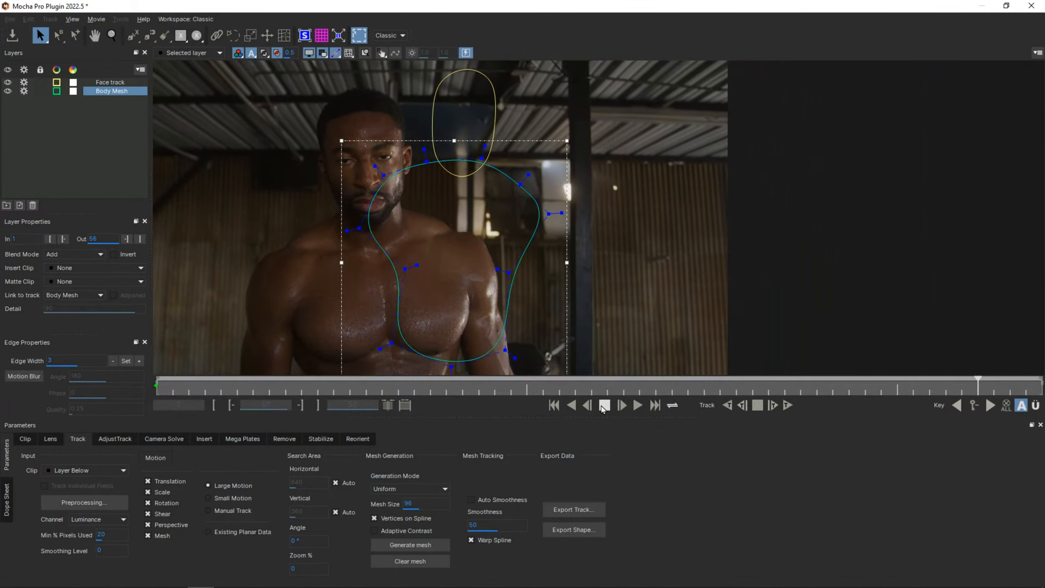
left_click_drag(200, 393, 106, 405)
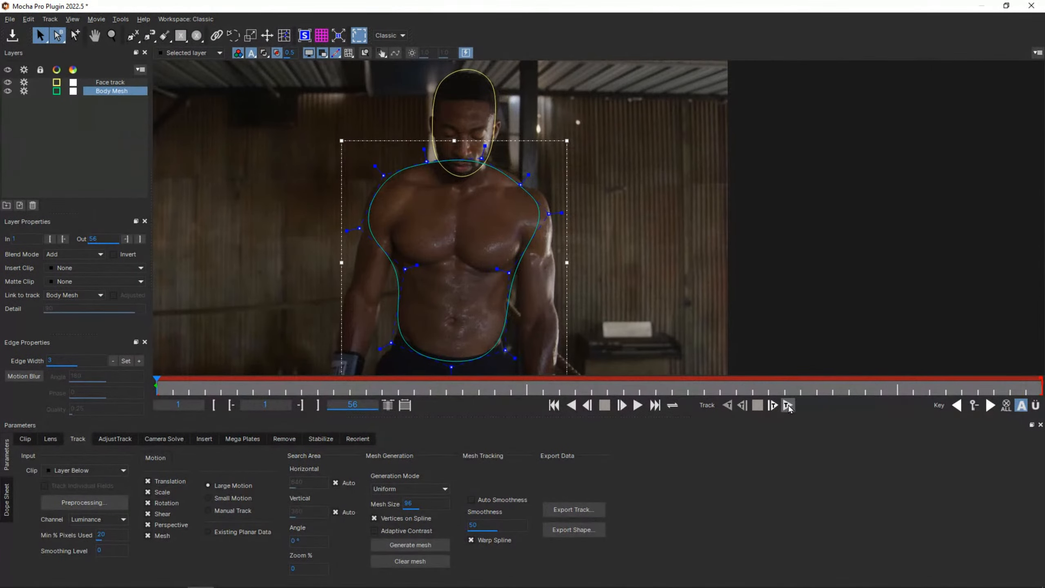
Track the Face track and Body Mesh layers forward from frame 1 to frame 56 with the mesh overlay displayed.
left_click(787, 405)
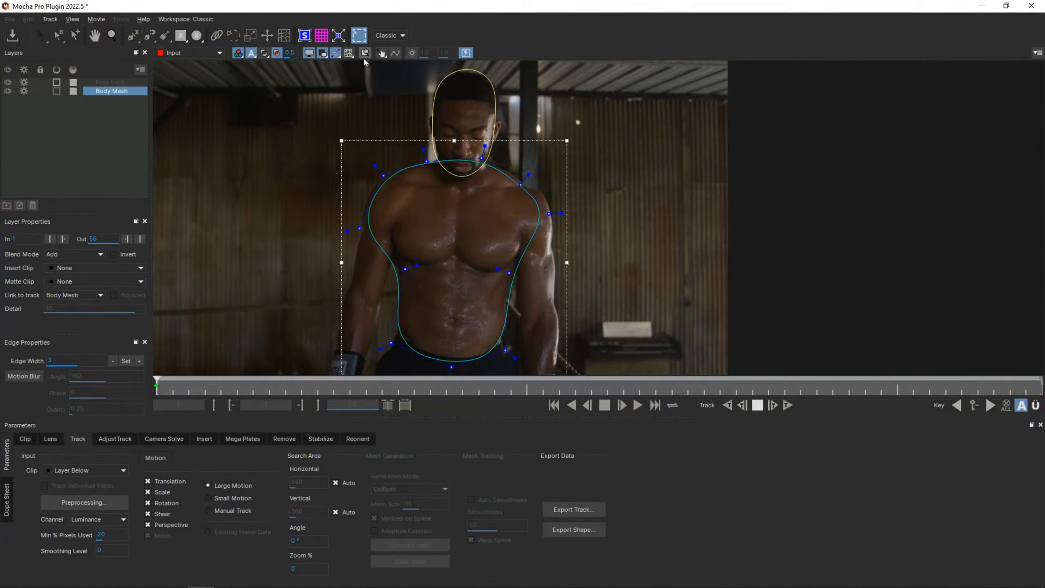
left_click(349, 52)
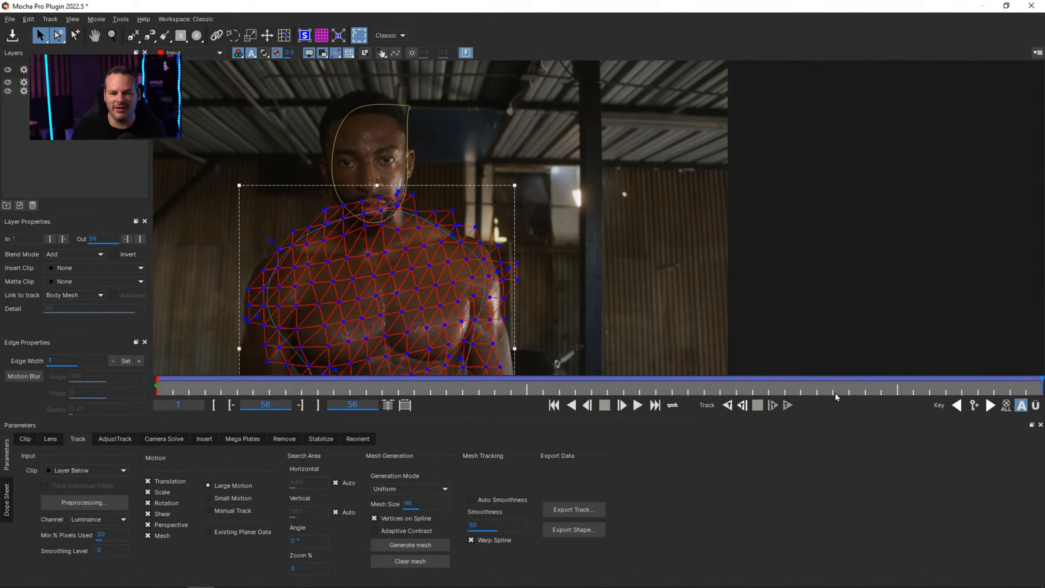
Return to frame 1, hide the transform box and play the tracked clip to review the body mesh with the full frame in view.
left_click_drag(861, 390, 153, 401)
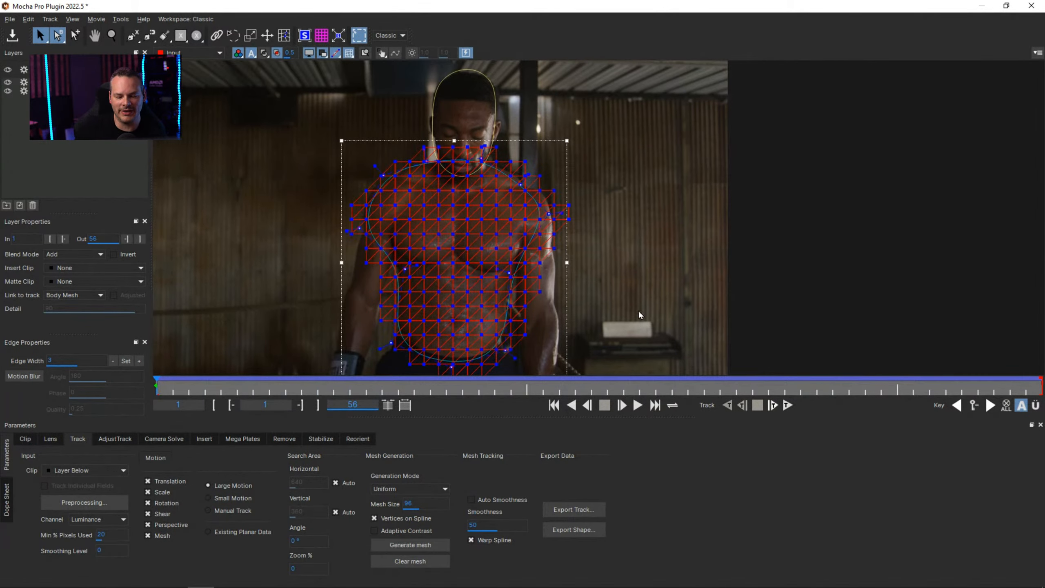
key("asterisk")
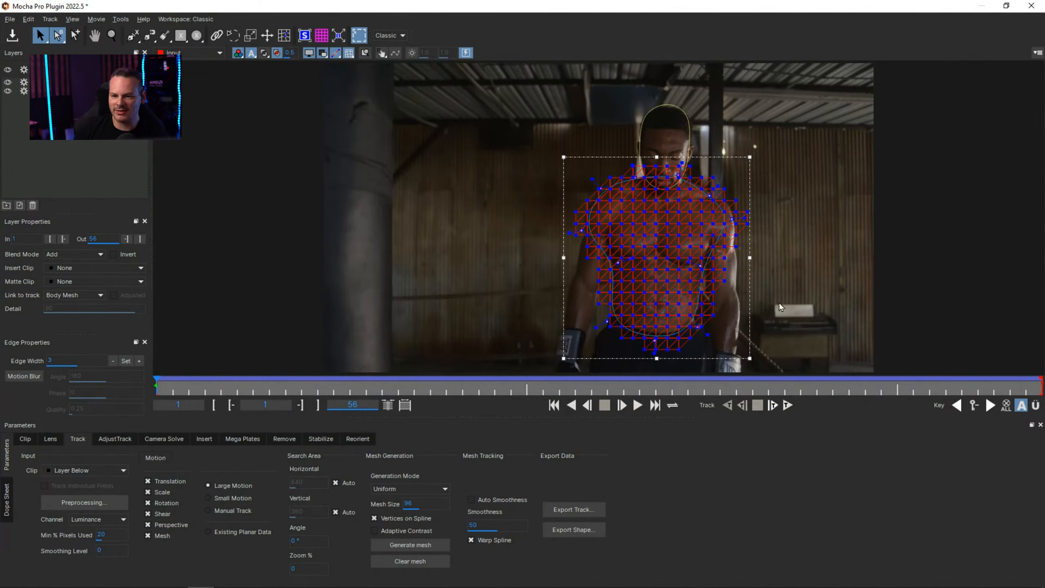
left_click(365, 53)
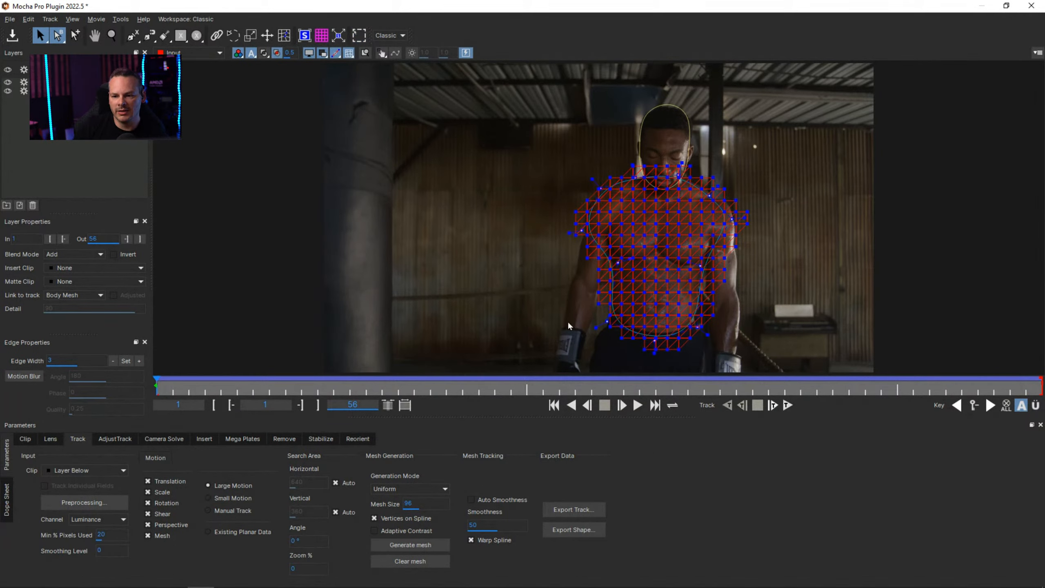
left_click(638, 405)
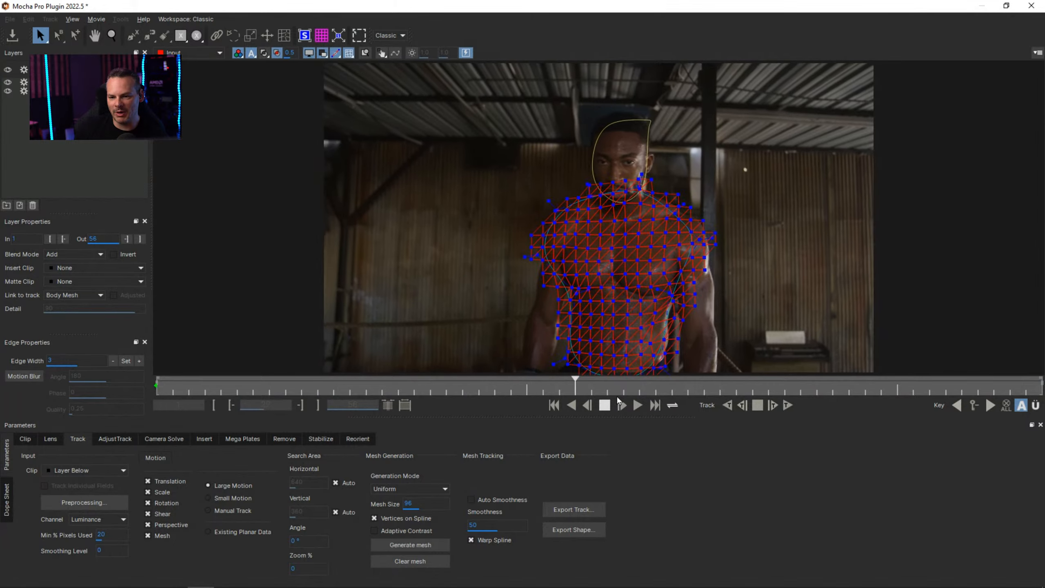
Scrub the tracked clip to frame 25 and save the Mocha project.
left_click_drag(622, 390, 543, 393)
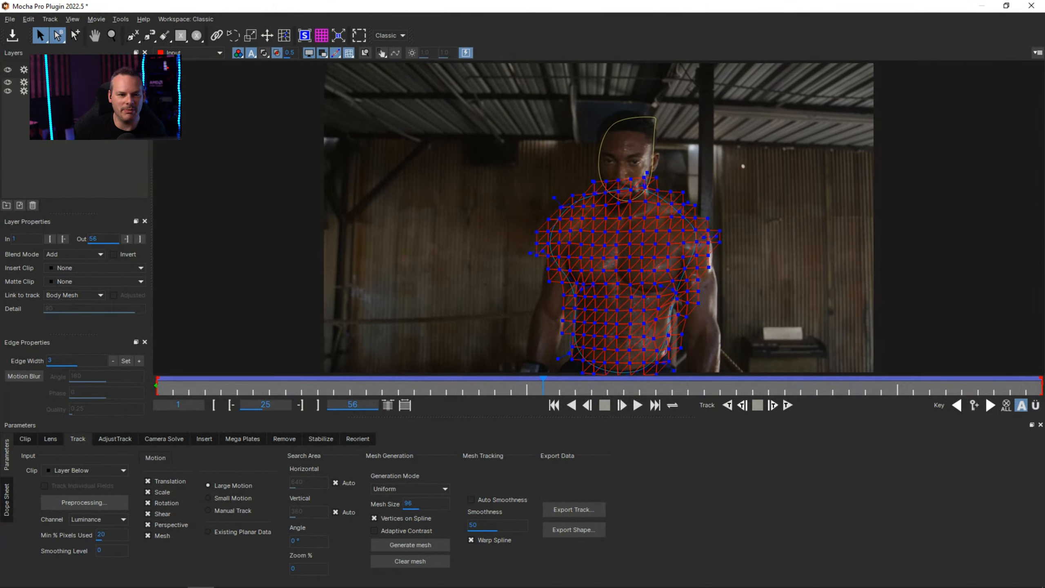
left_click(12, 36)
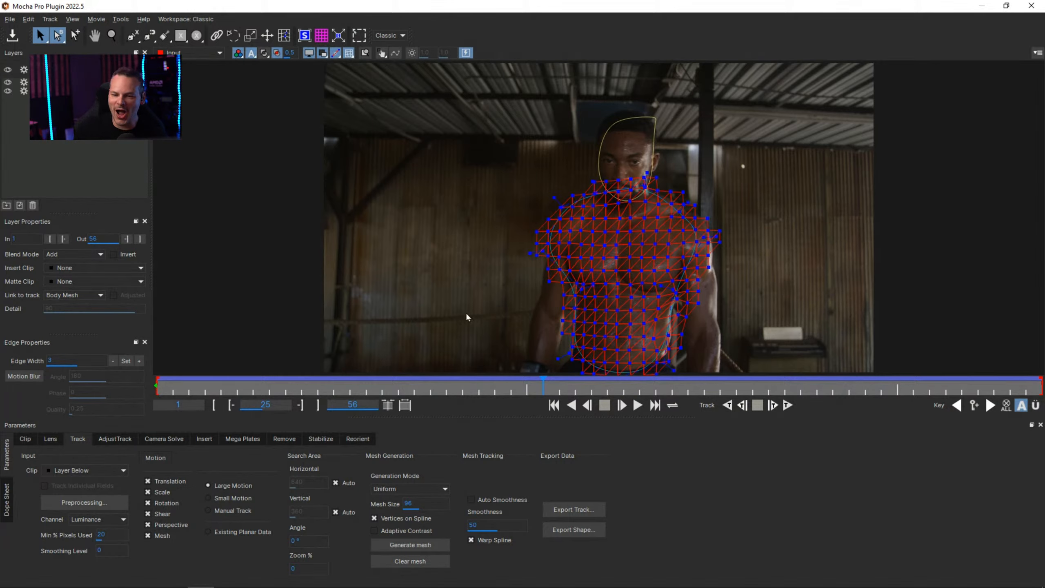
Scrub the tracked clip around frames 23 to 29 and examine up close how the body mesh follows the boxer's chest and shoulders.
left_click_drag(533, 389, 513, 392)
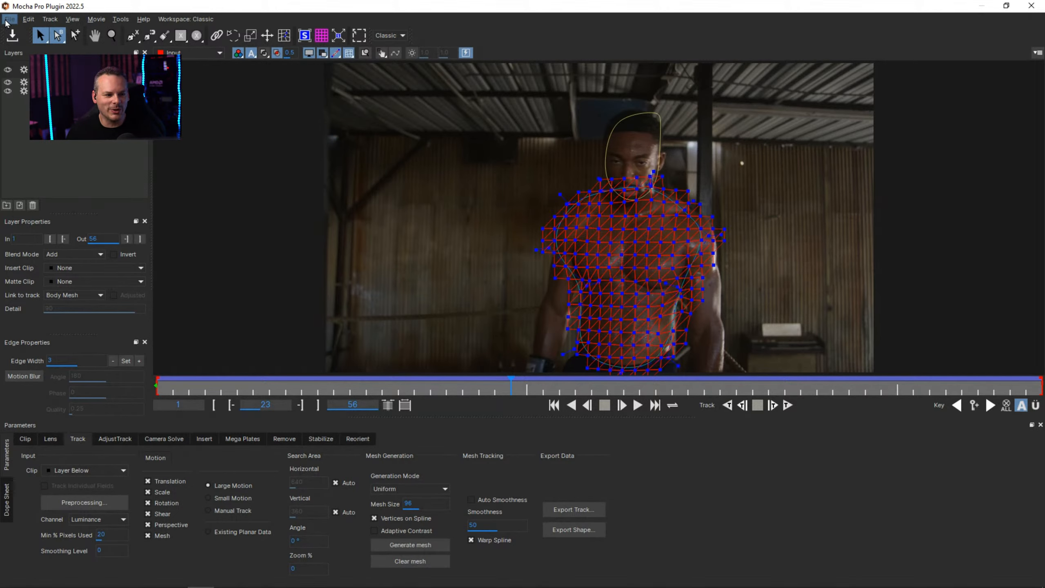
scroll(489, 296, "down", 1)
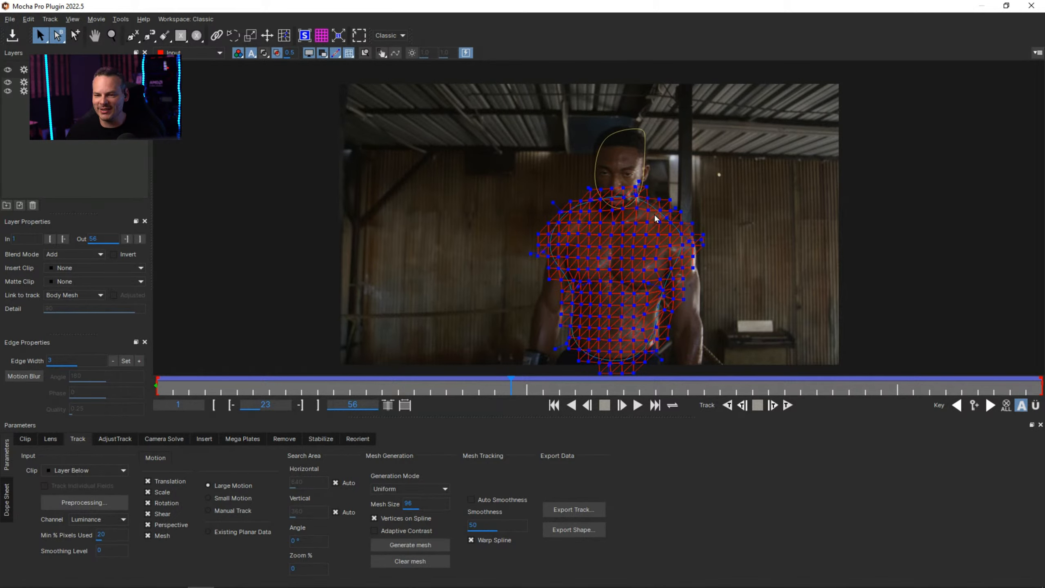
scroll(654, 214, "up", 6)
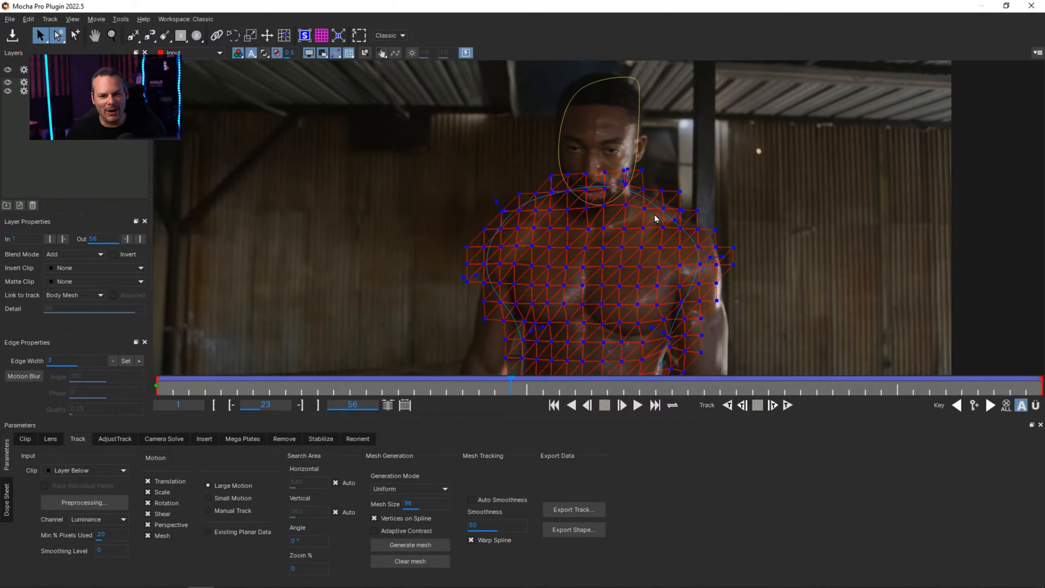
scroll(598, 309, "down", 5)
scroll(598, 309, "up", 6)
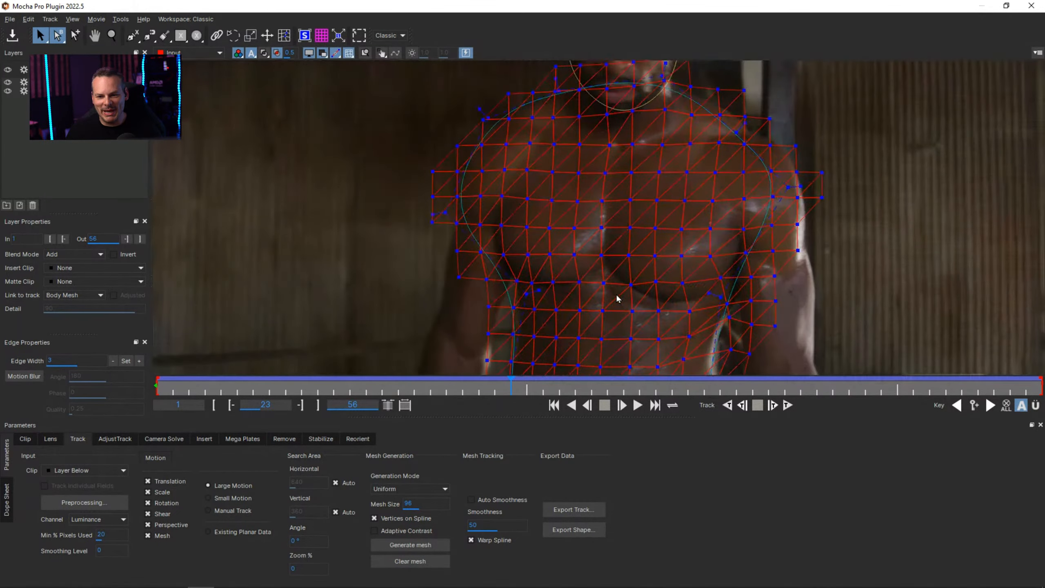
scroll(617, 299, "down", 2)
scroll(618, 299, "up", 3)
scroll(616, 296, "down", 4)
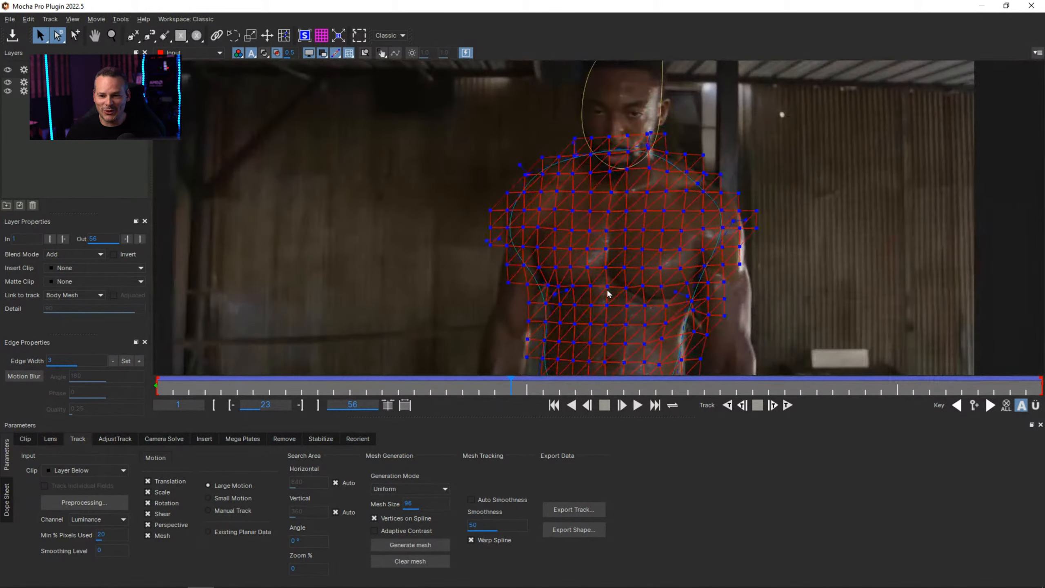
scroll(609, 294, "up", 3)
scroll(608, 293, "down", 4)
scroll(608, 294, "up", 2)
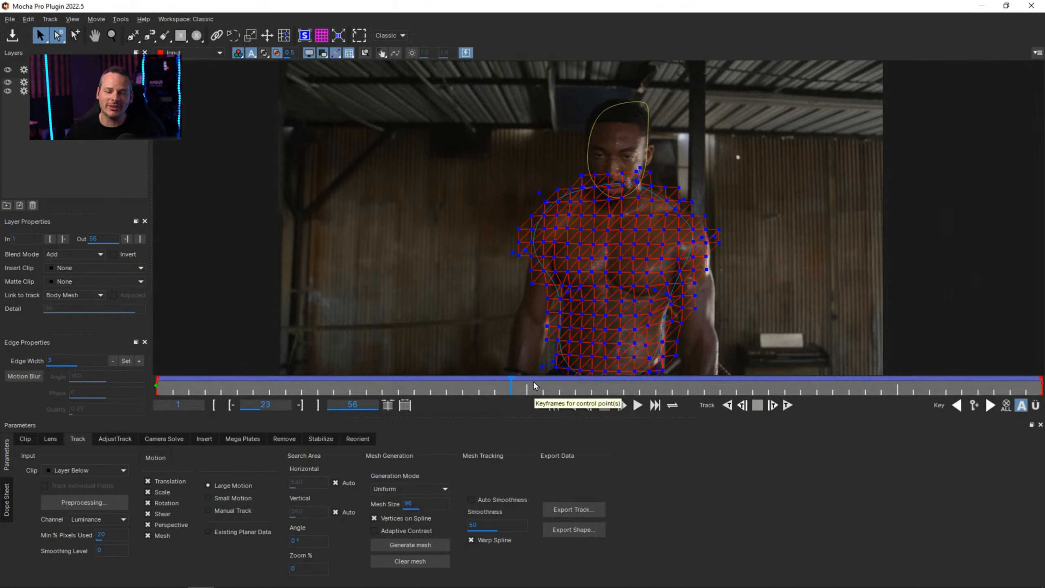
scroll(534, 387, "down", 3)
scroll(534, 388, "up", 6)
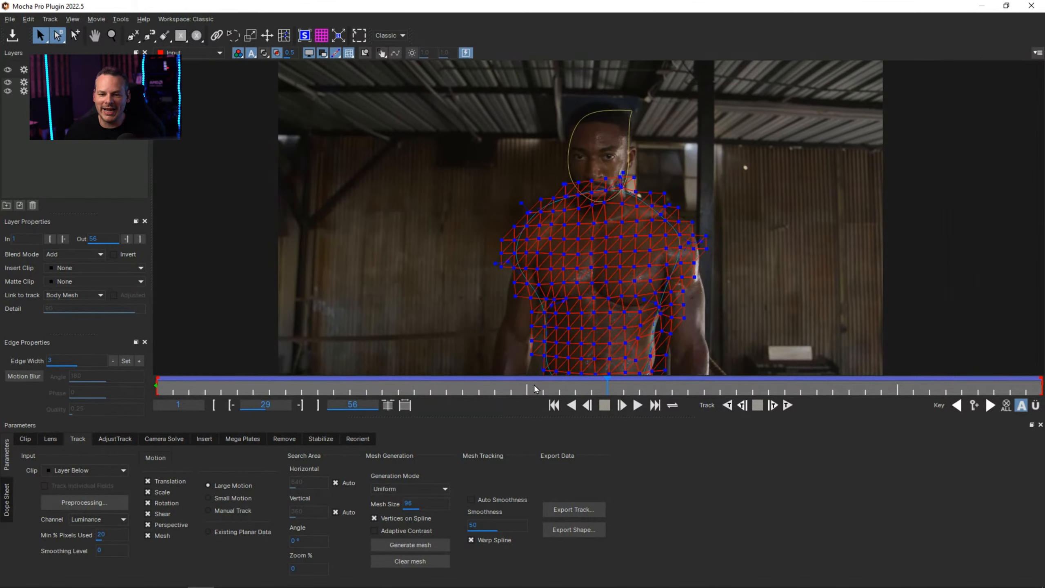
scroll(534, 389, "down", 9)
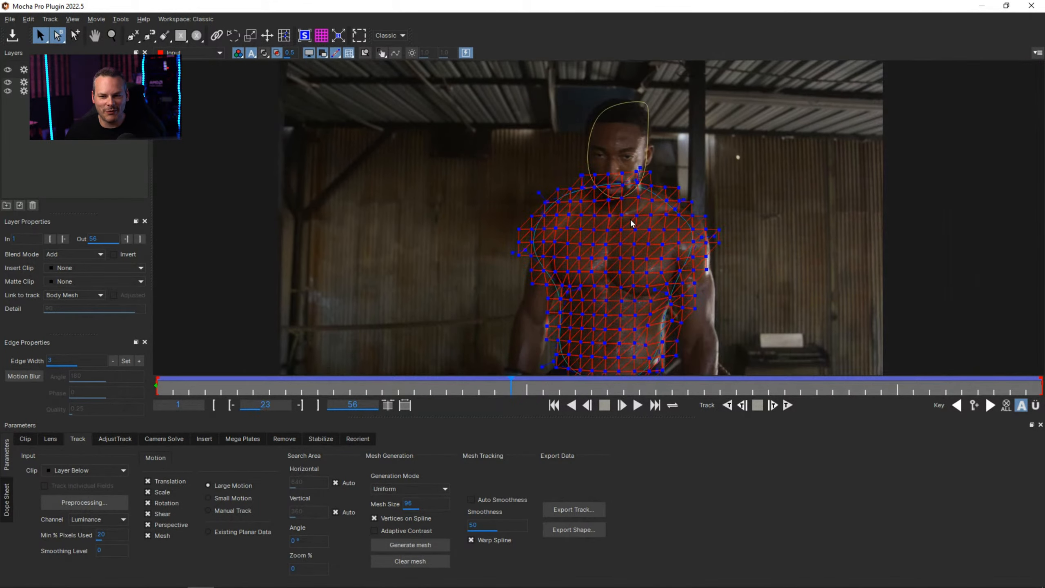
scroll(629, 230, "down", 3)
scroll(629, 231, "up", 2)
scroll(629, 231, "down", 2)
scroll(629, 231, "up", 3)
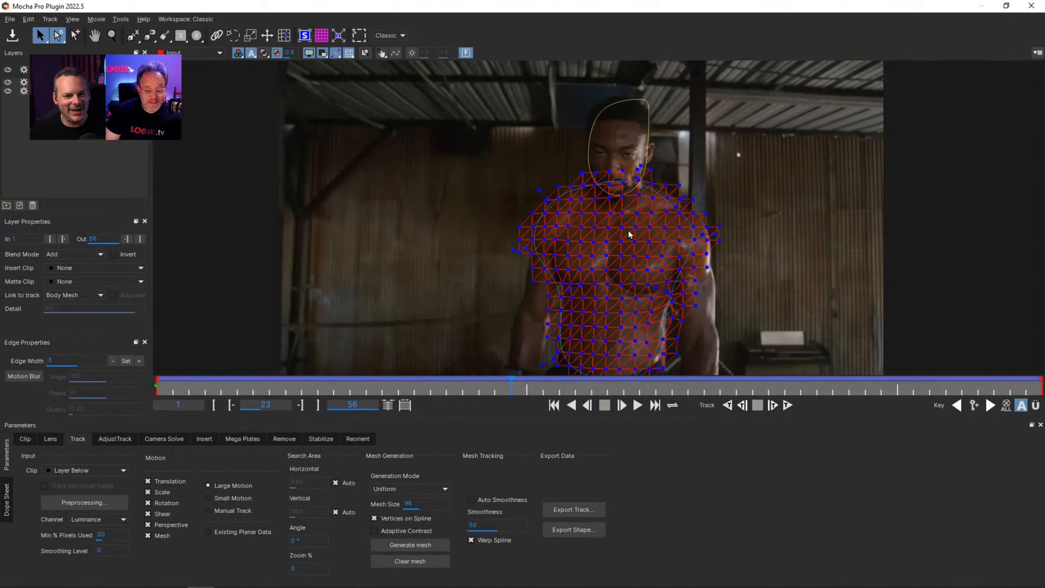
scroll(629, 235, "down", 2)
scroll(629, 235, "up", 1)
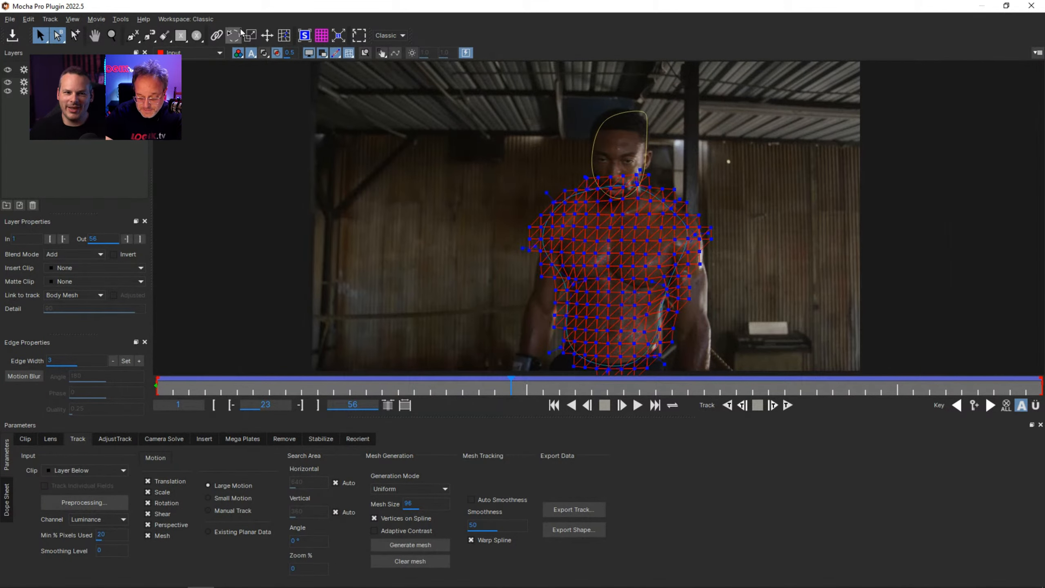
Exit Mocha Pro and return to the Silhouette node tree.
left_click(10, 18)
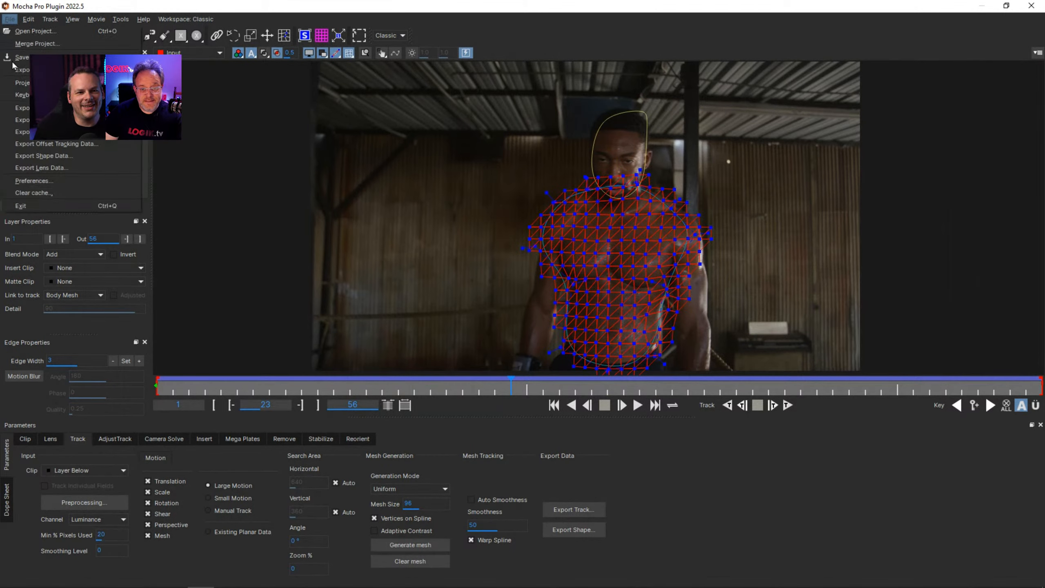
left_click(38, 205)
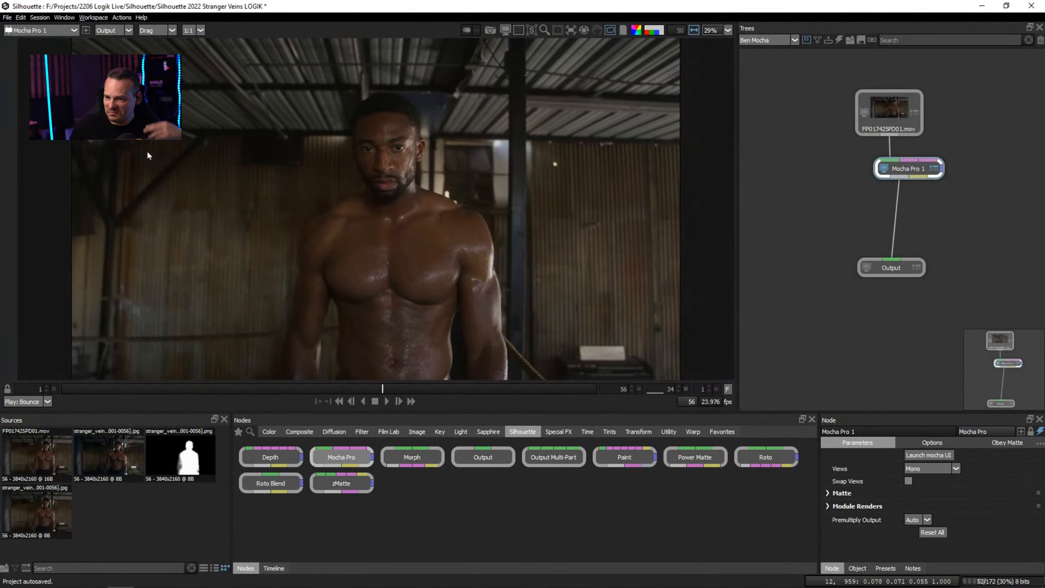
Rearrange the node tree, placing the Mocha Pro node just below the FP017425PD01.mov source and the Output node further down.
left_click_drag(893, 174, 922, 162)
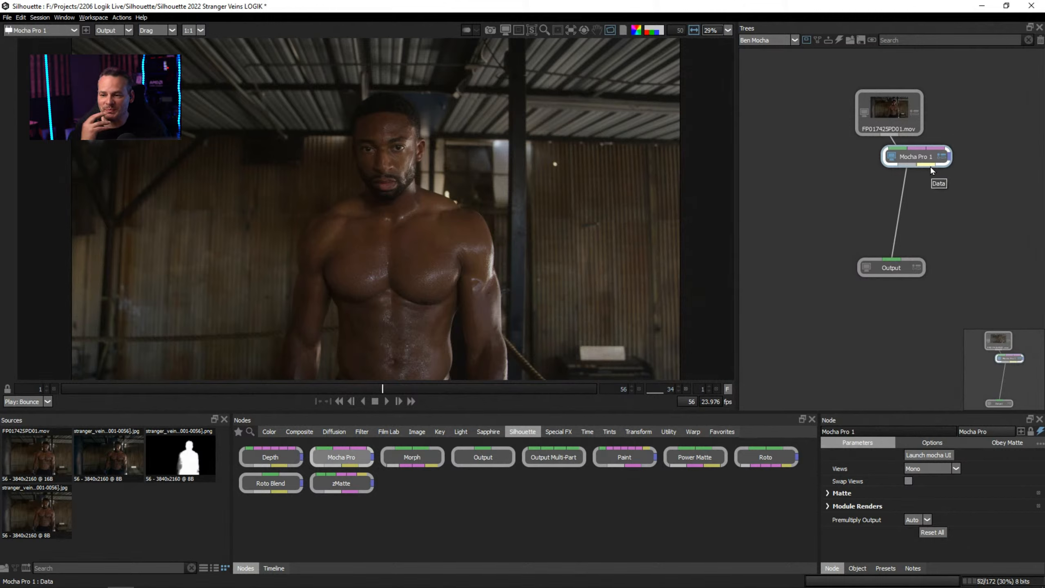
left_click_drag(930, 168, 920, 170)
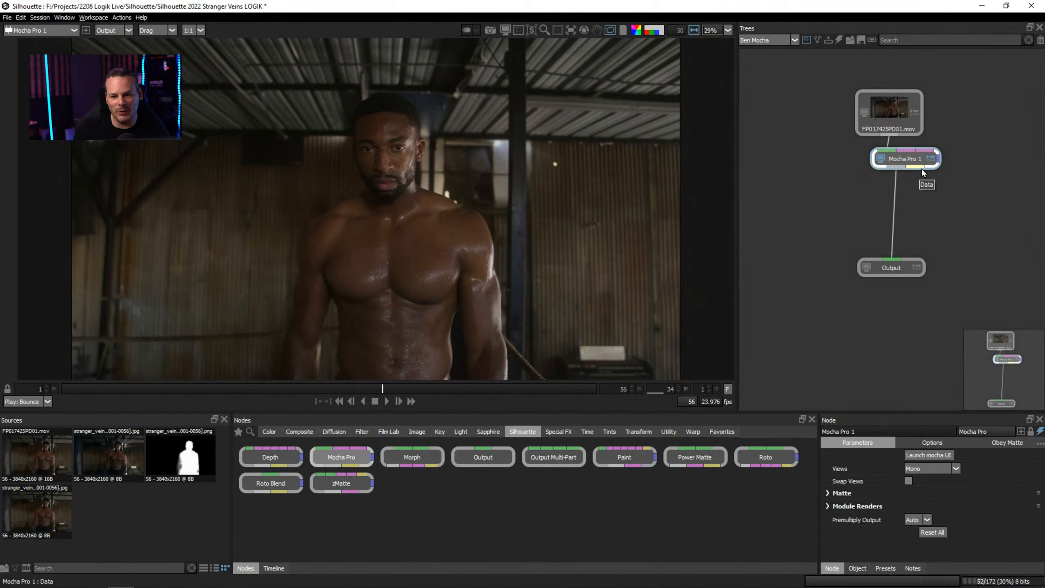
left_click_drag(893, 270, 893, 299)
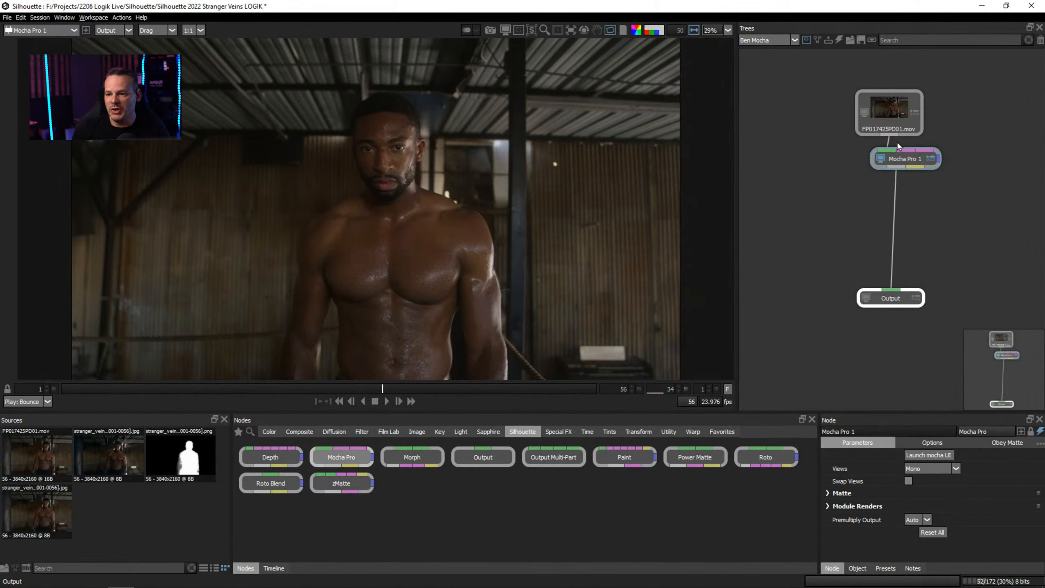
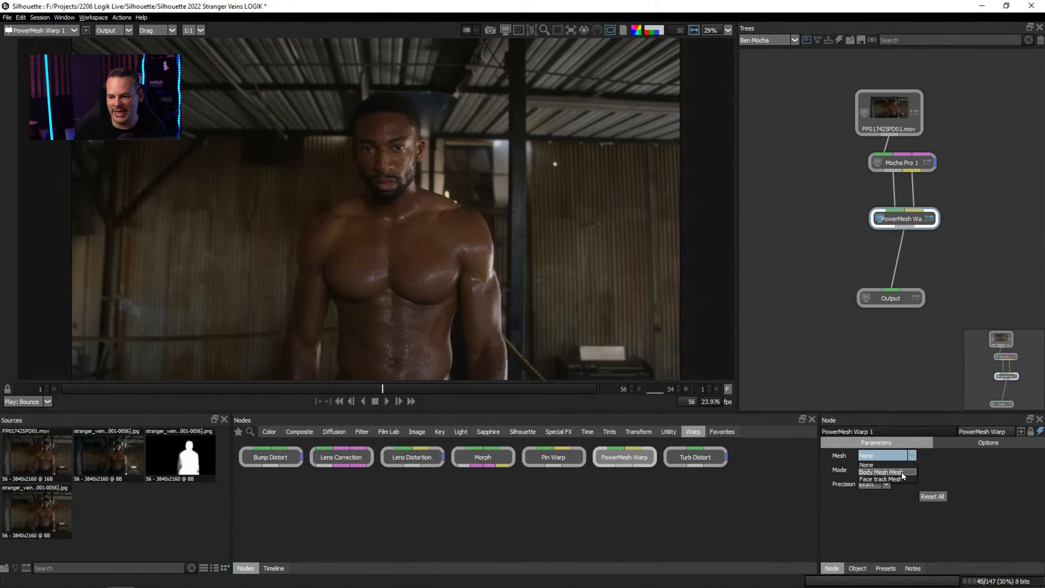
Set the PowerMesh Warp node to Body Mesh Mesh in Unwarp mode with Normal precision, and stop playback of the stabilized clip.
left_click(901, 472)
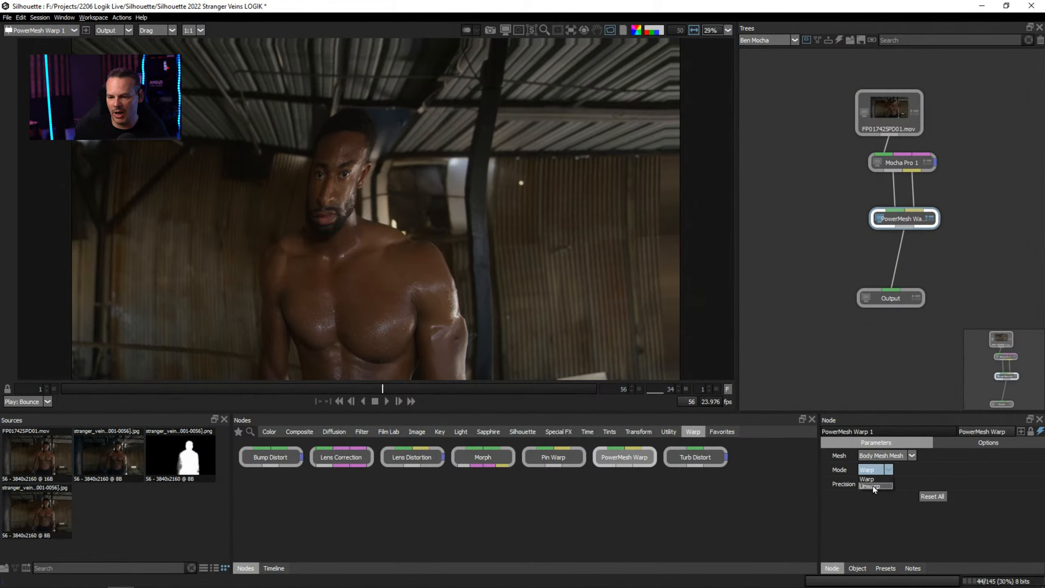
left_click(873, 486)
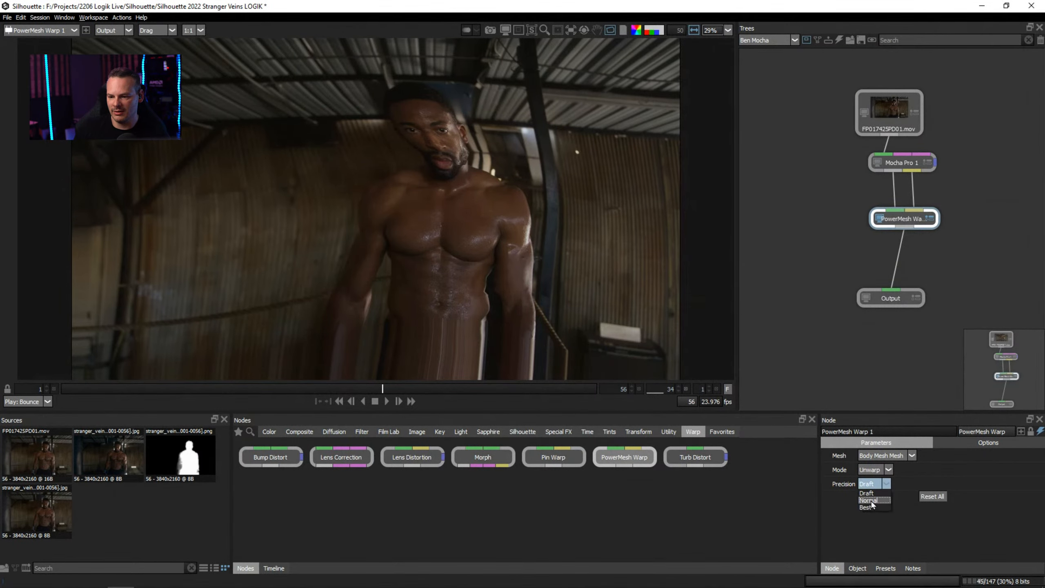
left_click(870, 500)
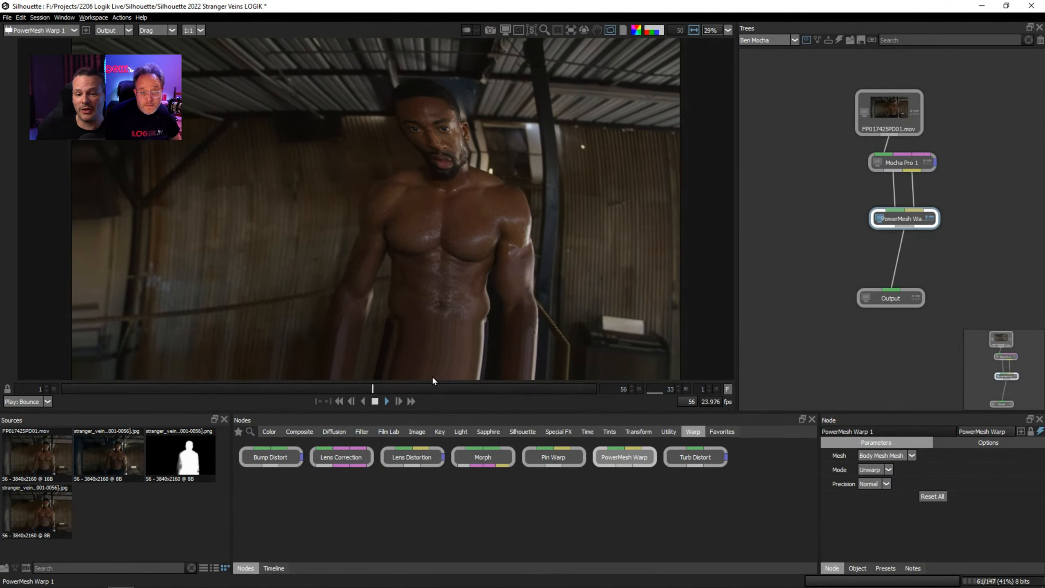
left_click(374, 401)
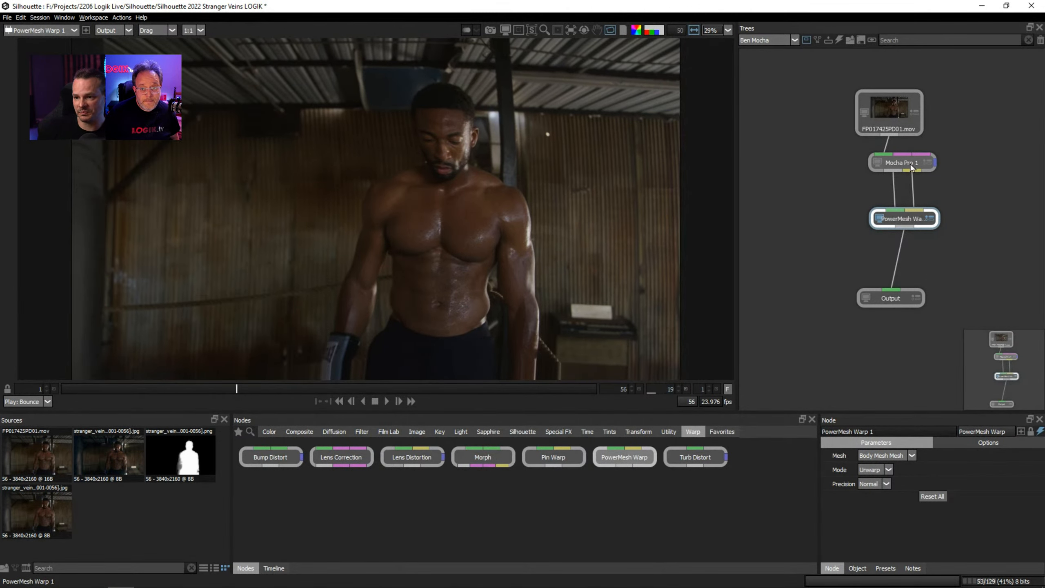
View the Mocha Pro node with its module render settings expanded, and align it and PowerMesh Warp beneath the source.
left_click_drag(916, 164, 905, 164)
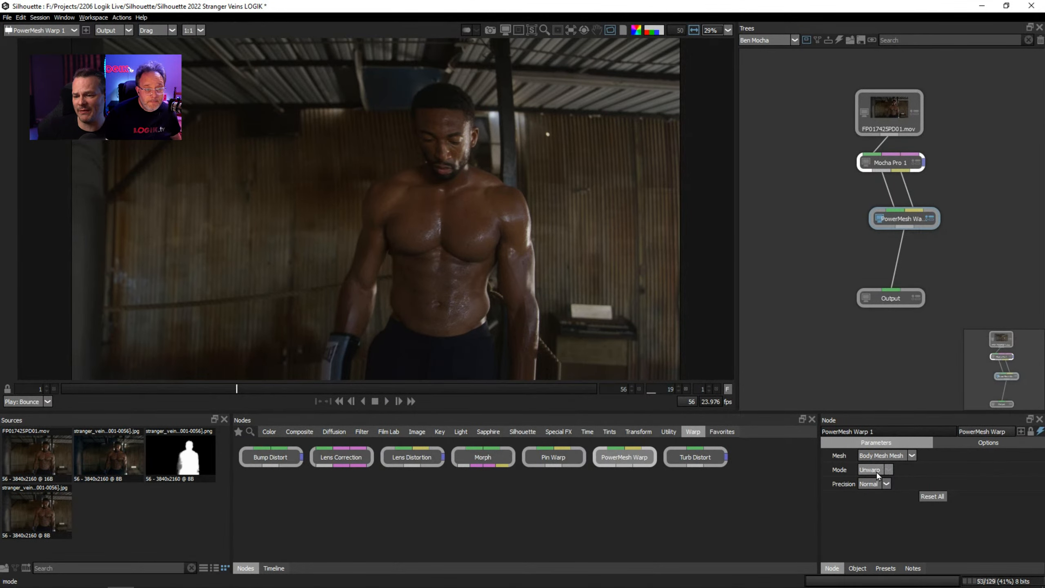
left_click(866, 162)
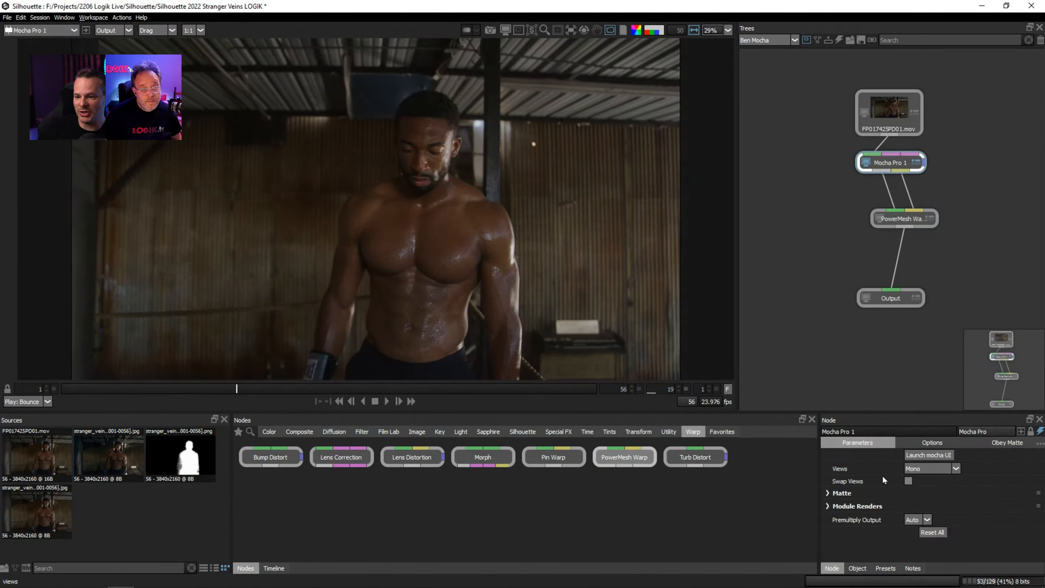
left_click(828, 506)
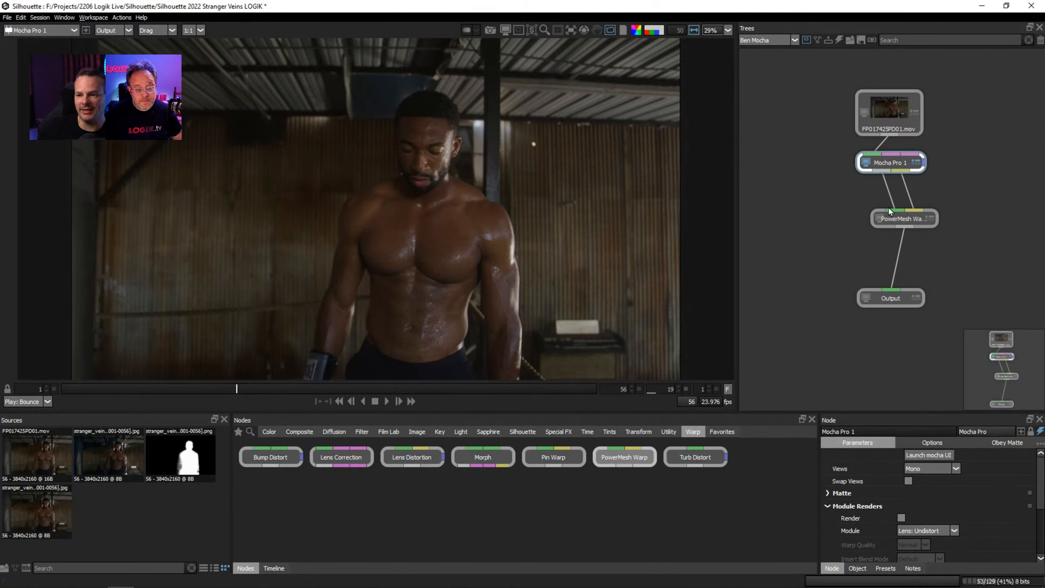
left_click_drag(895, 219, 885, 203)
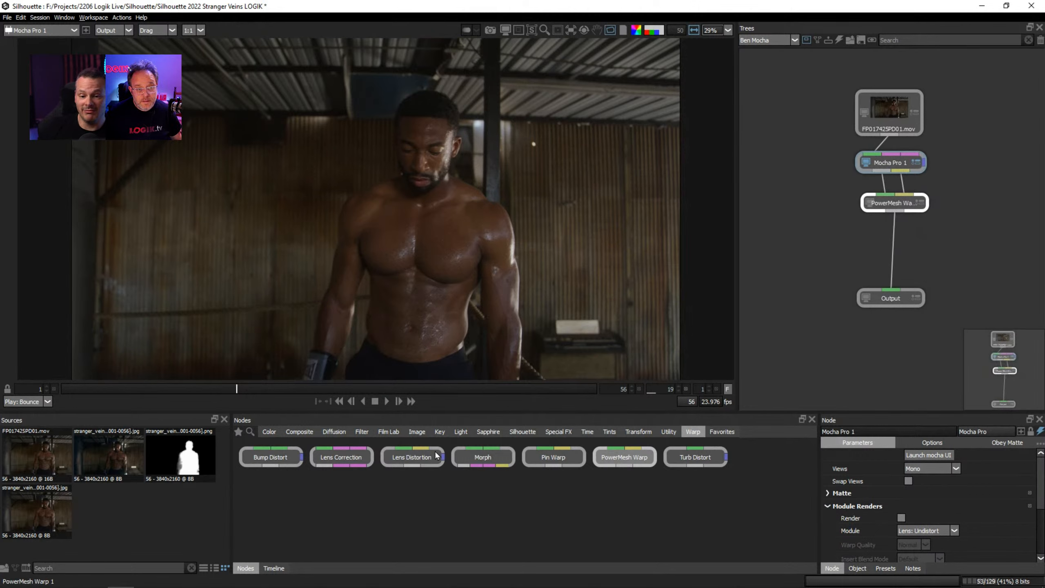
Scrub to frame 52, view the PowerMesh Warp output, and align that node directly below Mocha Pro.
left_click_drag(237, 386, 557, 398)
double_click(897, 204)
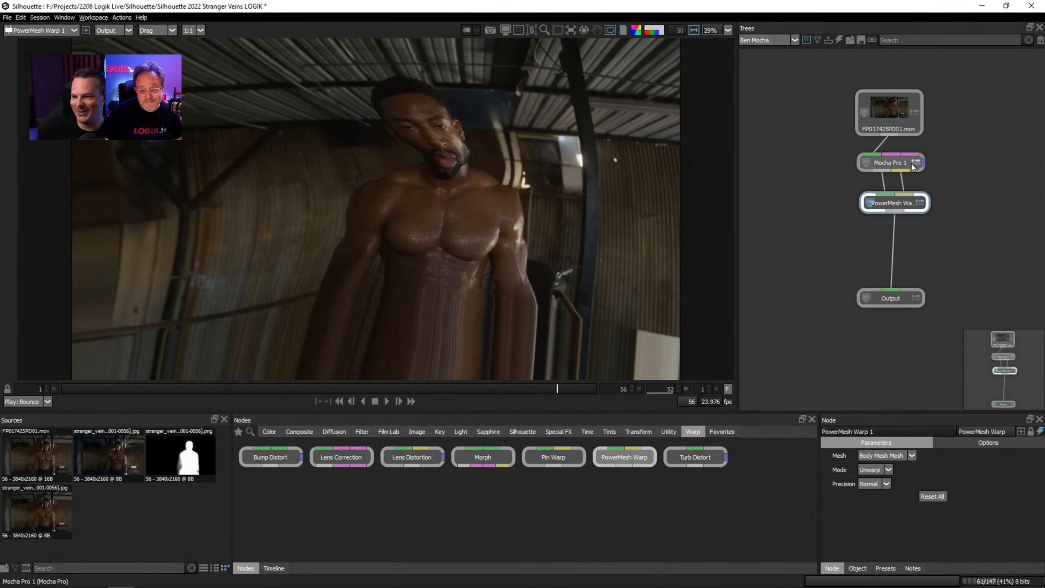
left_click_drag(904, 203, 898, 204)
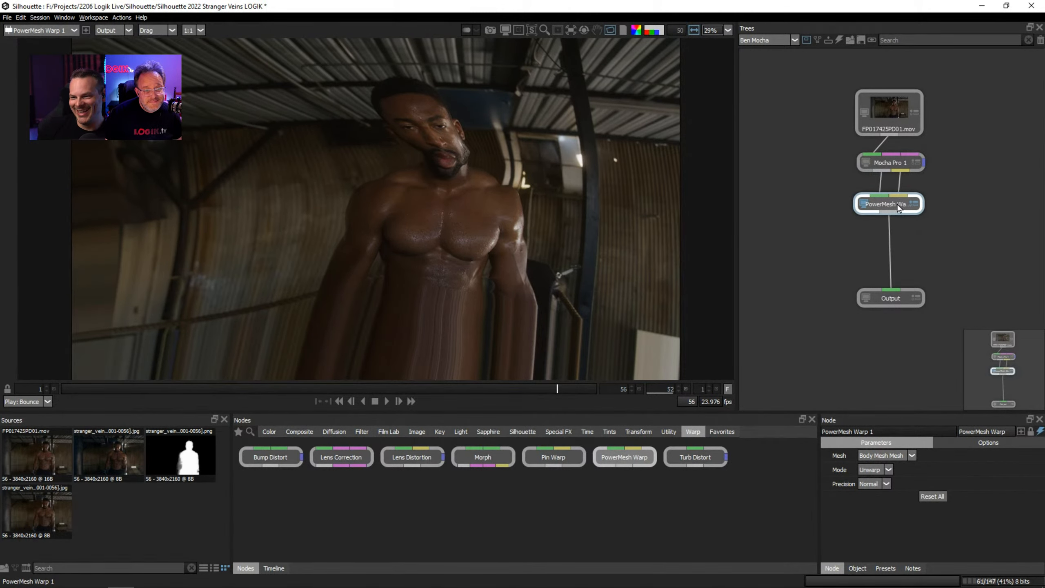
Create a Tracker node from the Mocha Pro node's tracking data.
left_click(885, 165)
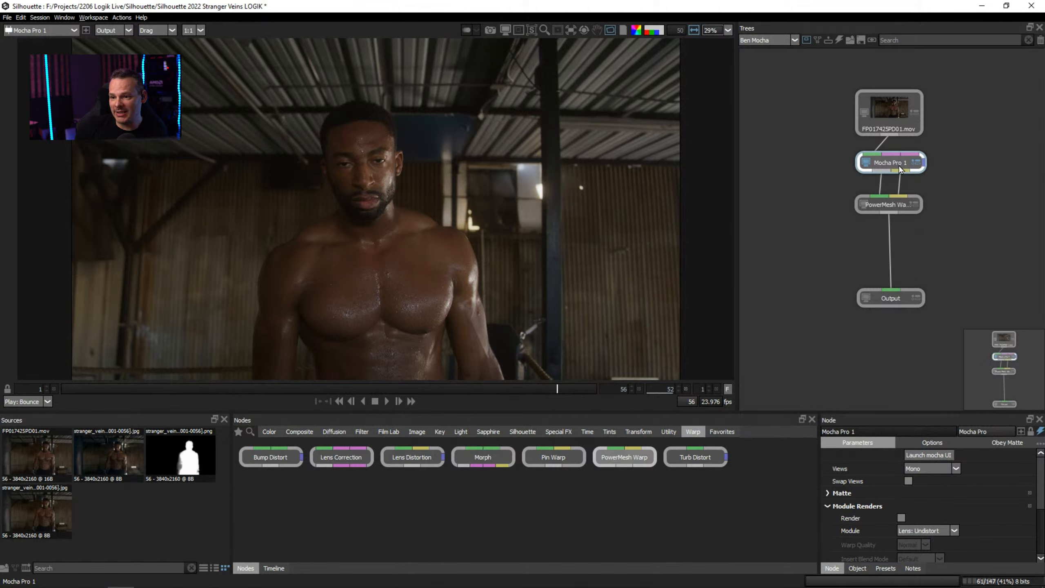
left_click(1040, 444)
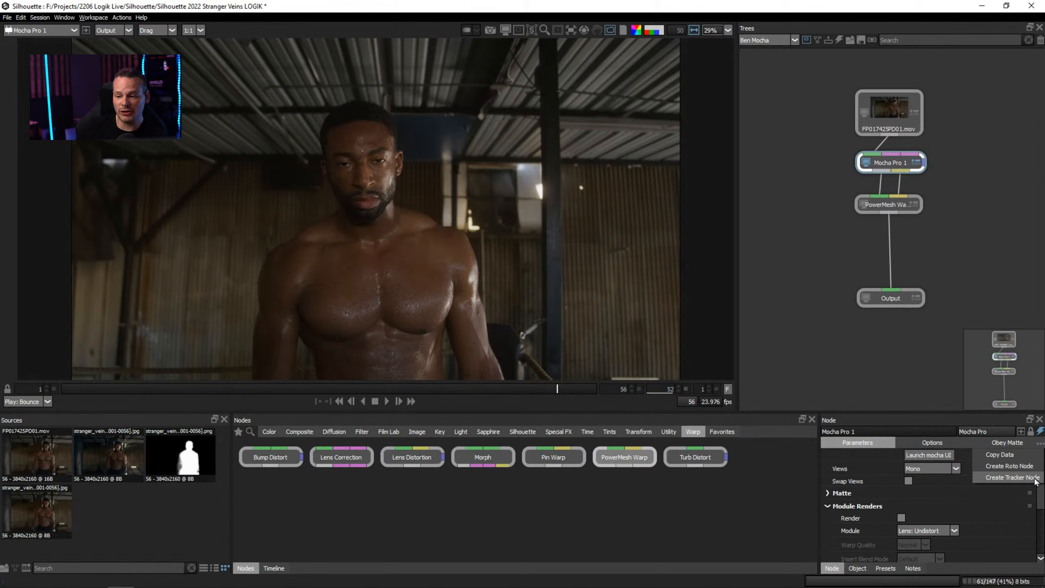
left_click(1035, 479)
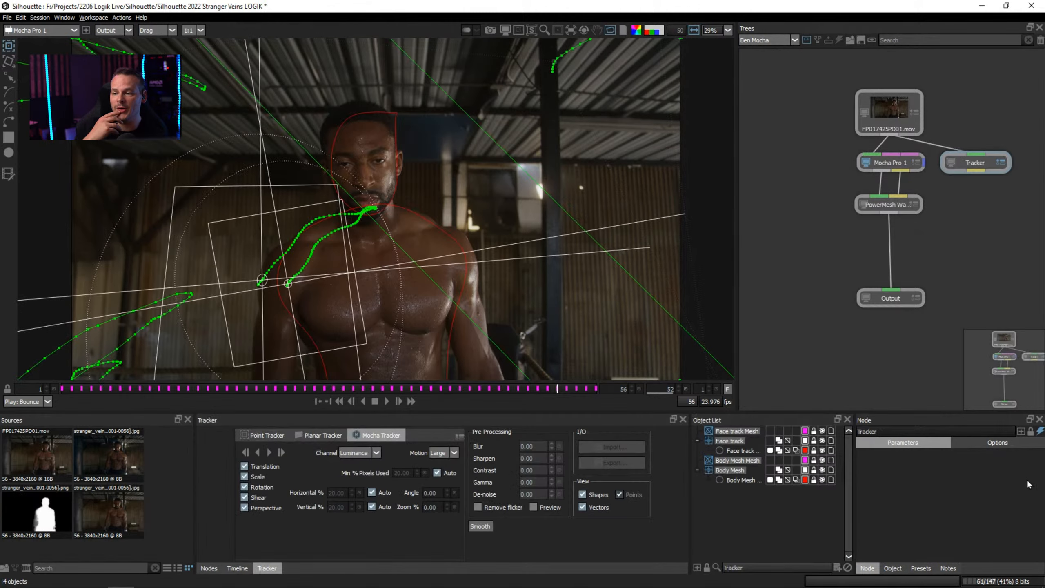
View the new Tracker node, examine its Face track layer and Face track Mesh, and scrub to frame 14.
left_click(976, 162)
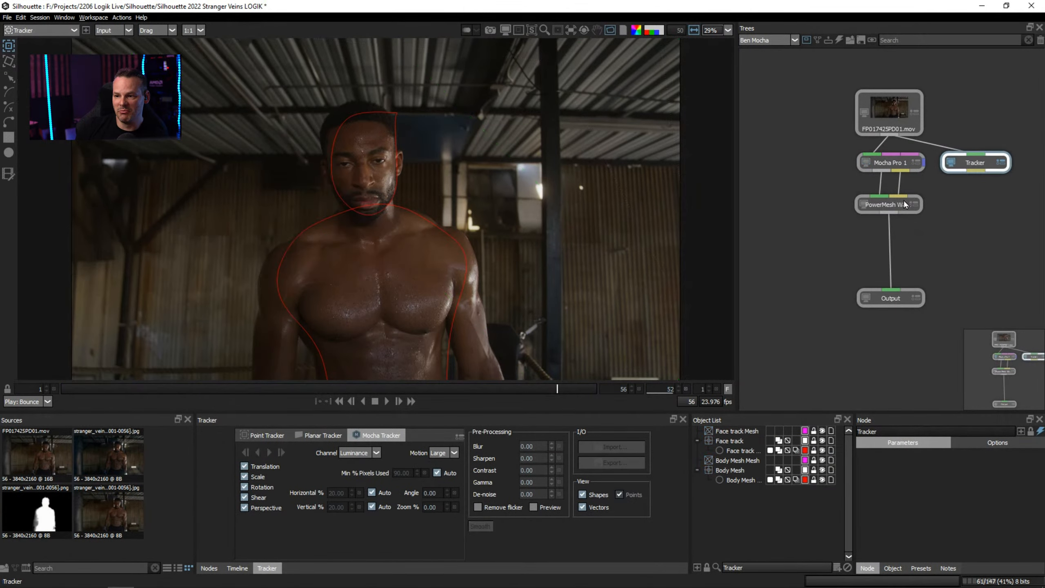
left_click(735, 431)
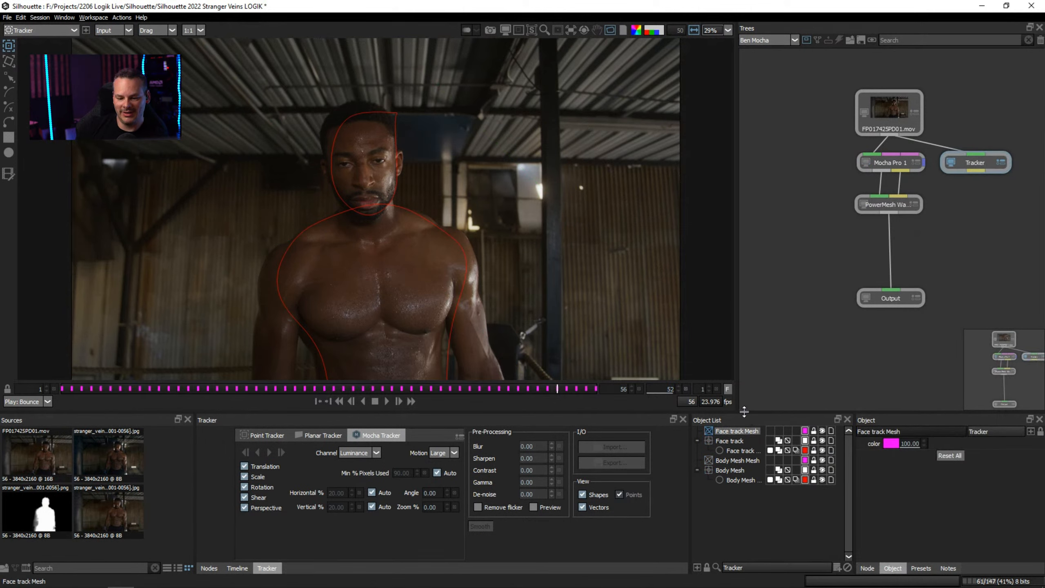
left_click(737, 442)
key("o")
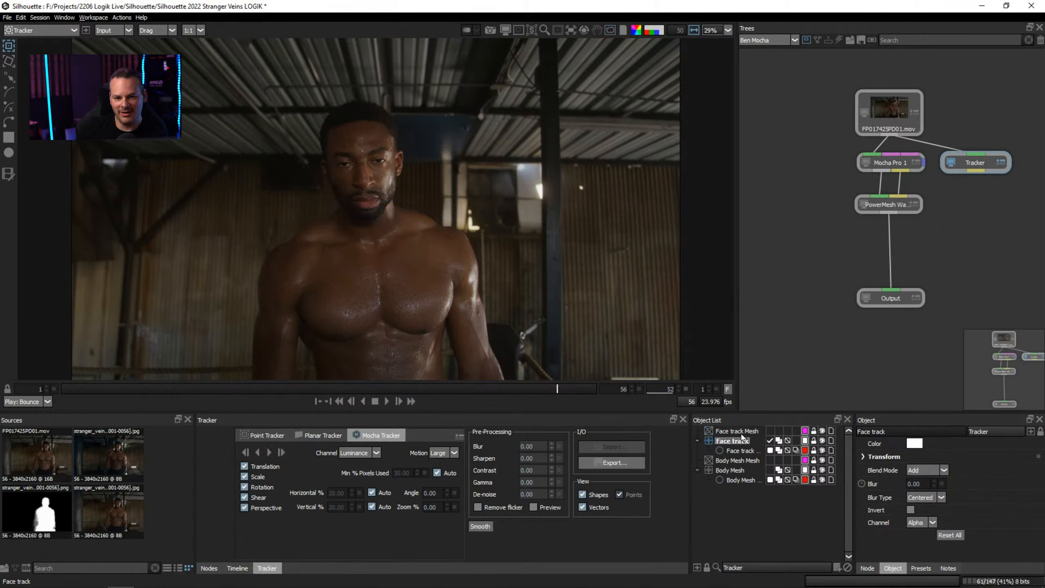
left_click(741, 433)
left_click_drag(329, 390, 188, 390)
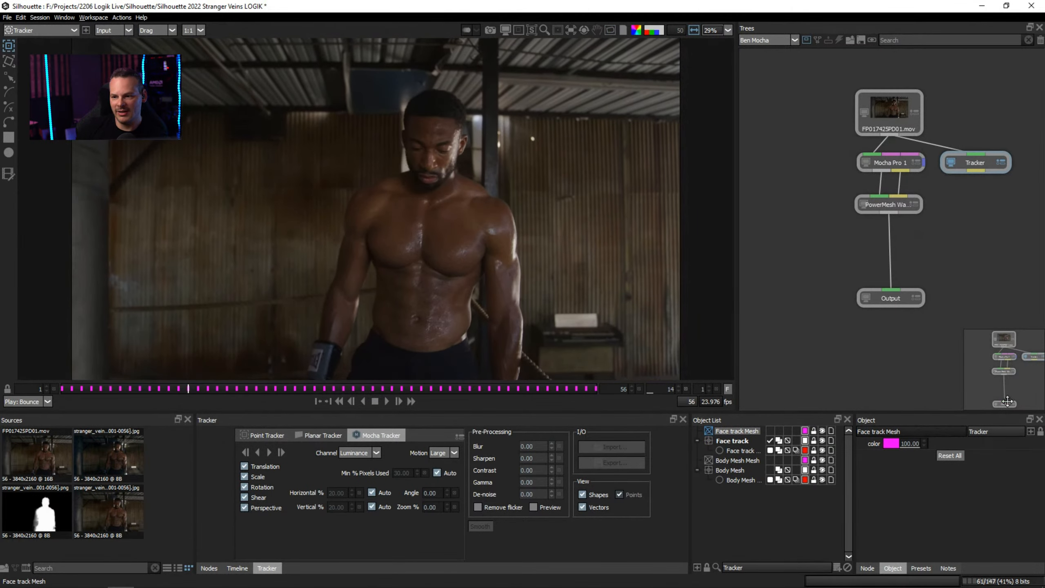
Create a Roto node from the Mocha Pro data, place it left of the Mocha Pro node, and inspect its face track objects.
double_click(889, 167)
left_click(1040, 443)
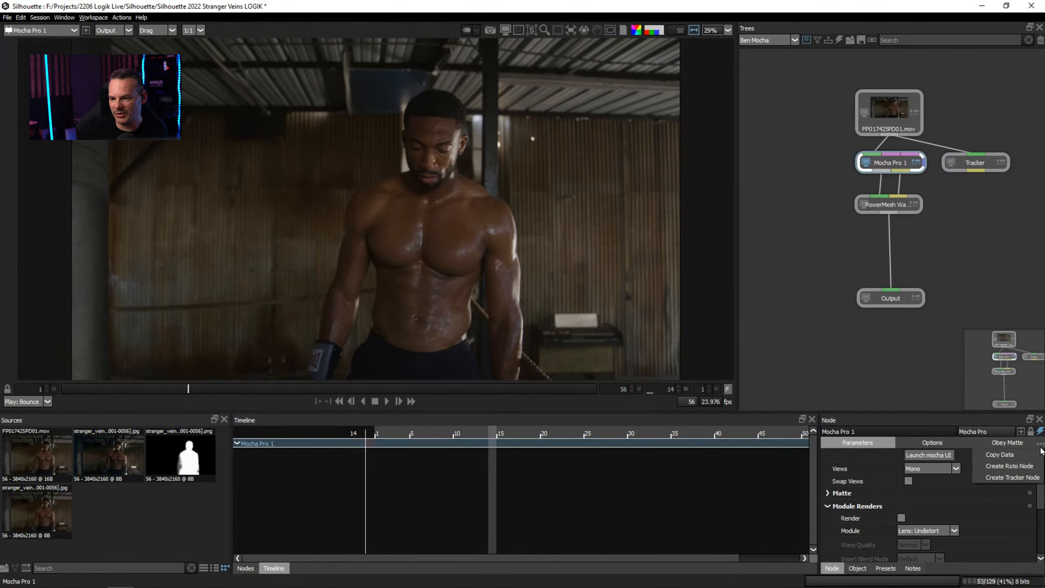
left_click(1004, 469)
left_click_drag(972, 165, 828, 169)
double_click(826, 170)
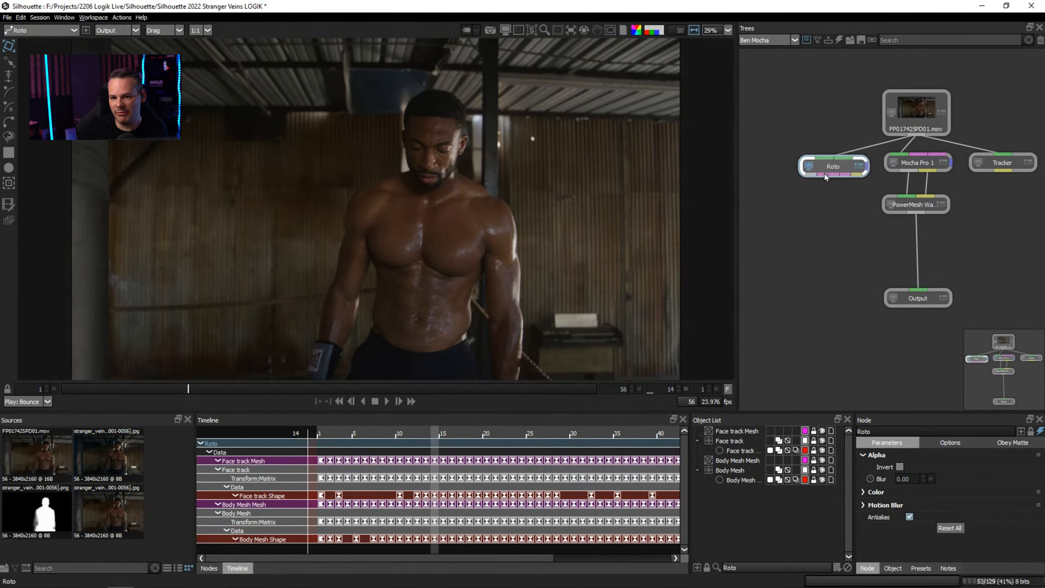
left_click(746, 433)
left_click(743, 440)
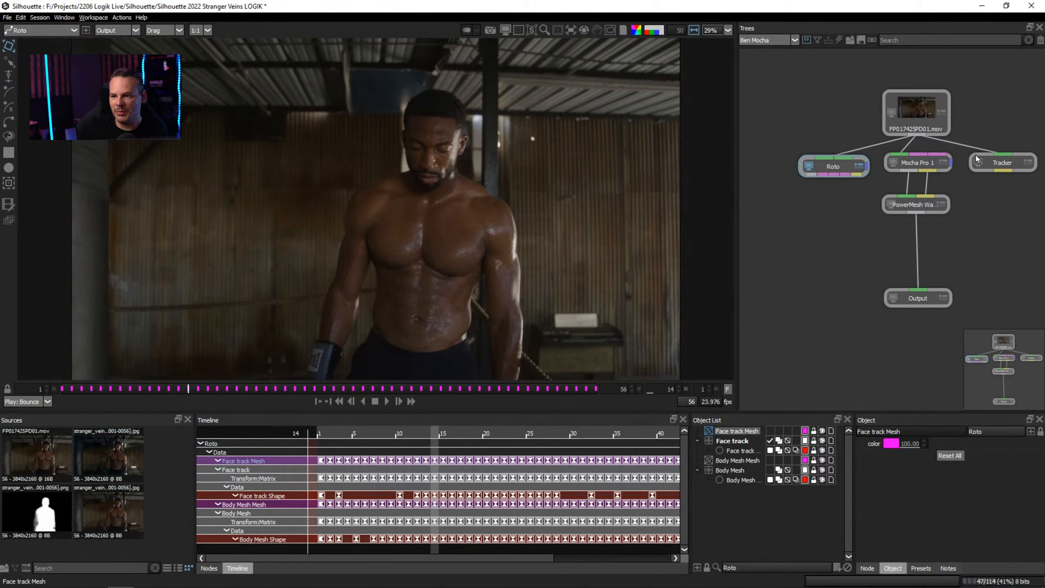
View the Tracker node, examine its Face track and Body Mesh layers and their meshes, and scrub to frame 31.
double_click(995, 164)
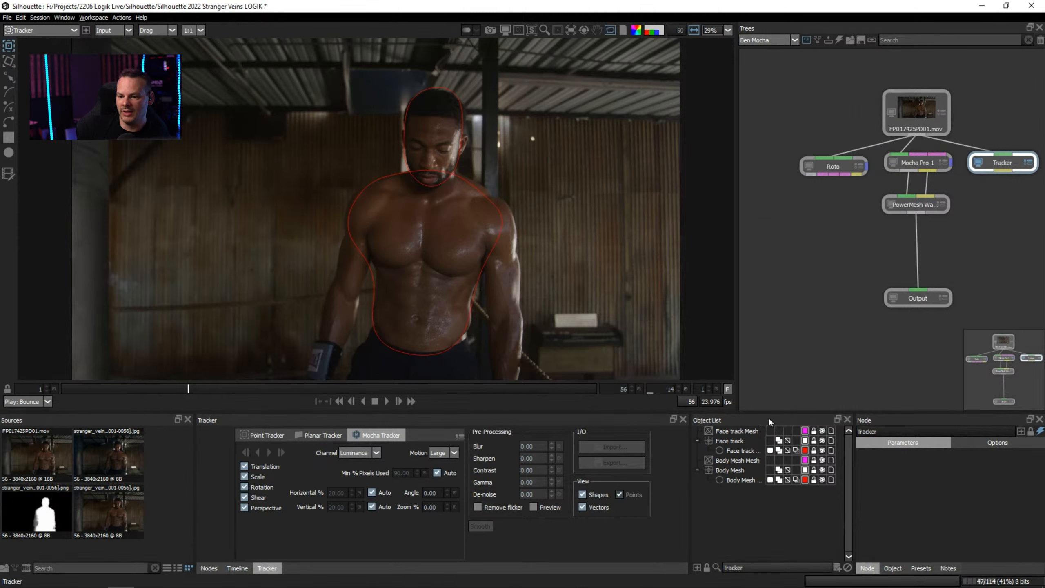
left_click(751, 431)
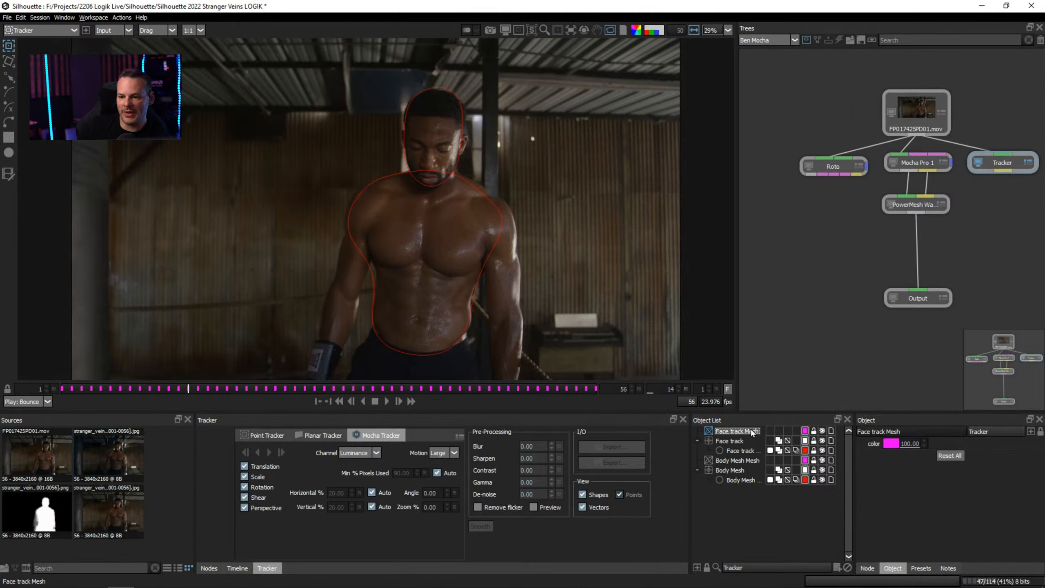
left_click(732, 441)
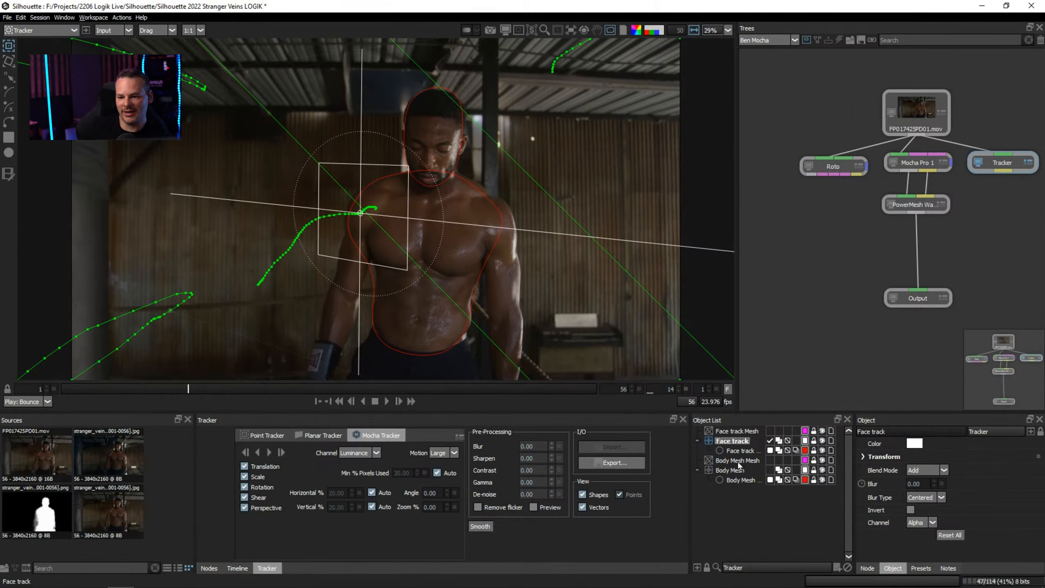
left_click(738, 460)
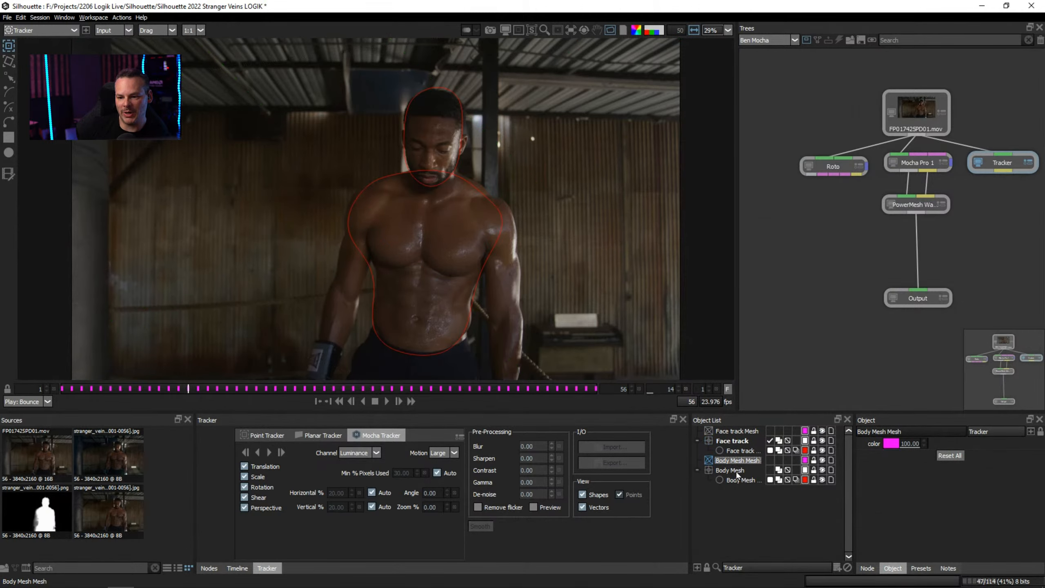
left_click(736, 470)
left_click(743, 480)
left_click(739, 470)
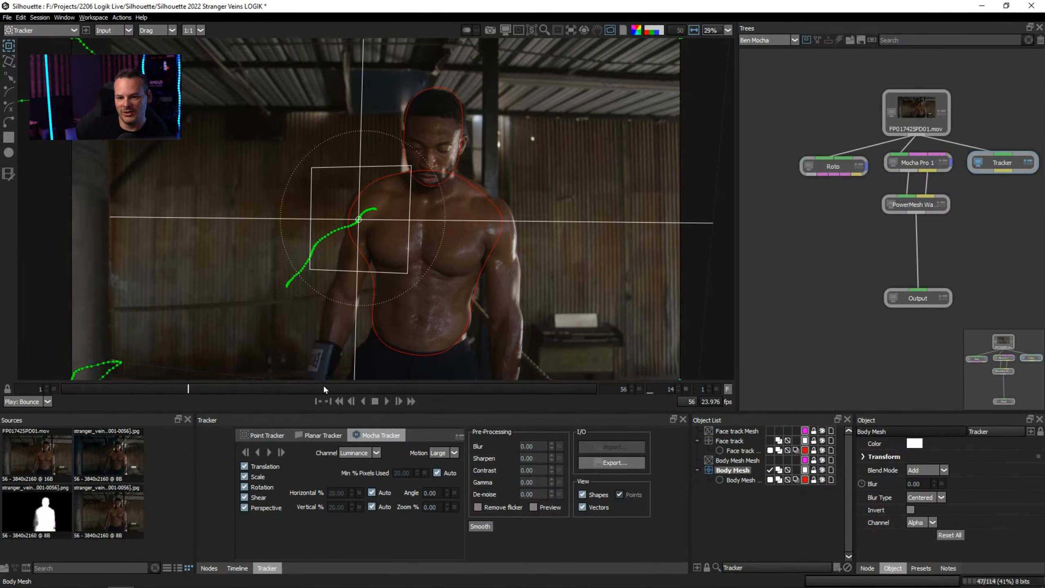
left_click_drag(324, 389, 354, 389)
Feed the Tracker node's data into PowerMesh Warp, move Mocha Pro aside to the left, and place the Tracker between source and warp.
left_click(1009, 169)
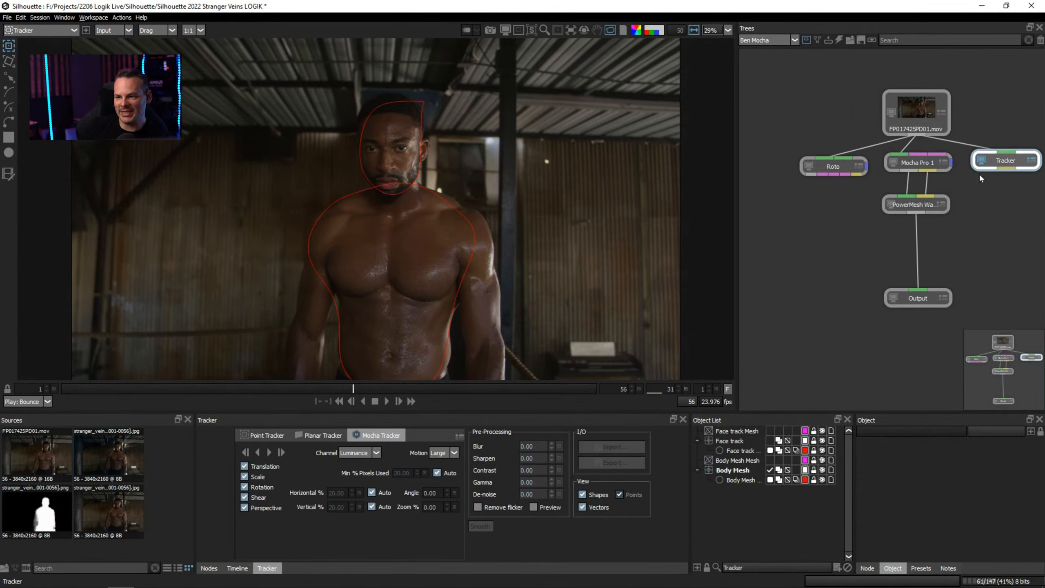
left_click_drag(1004, 170, 929, 203)
left_click(926, 204)
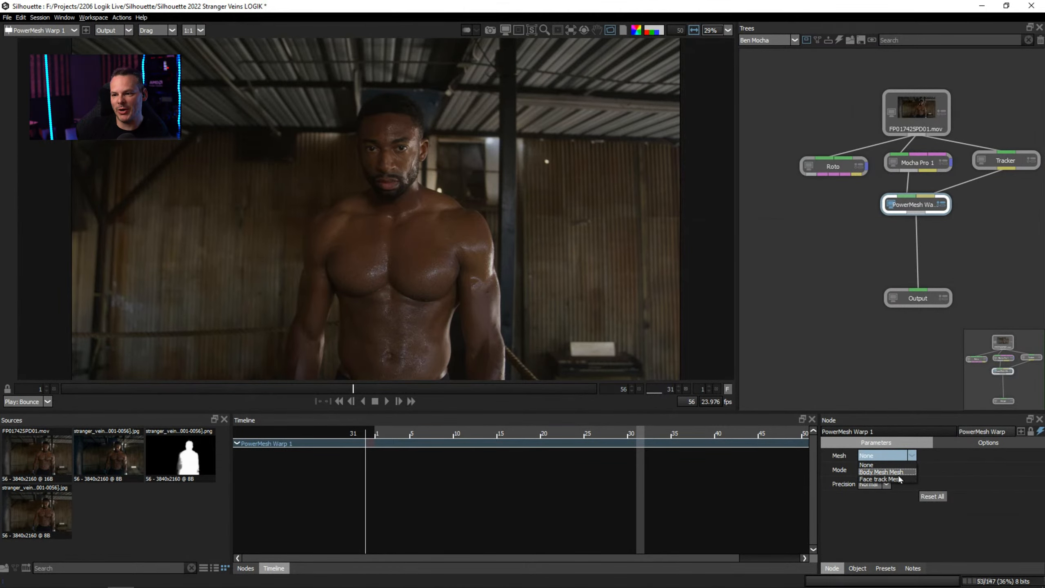
left_click(869, 464)
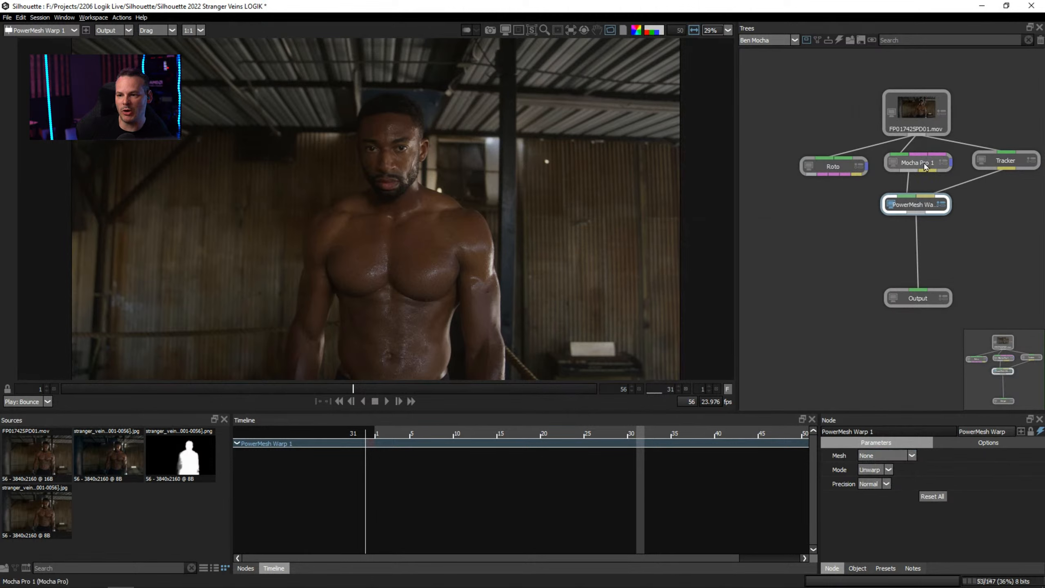
left_click_drag(924, 166, 772, 144)
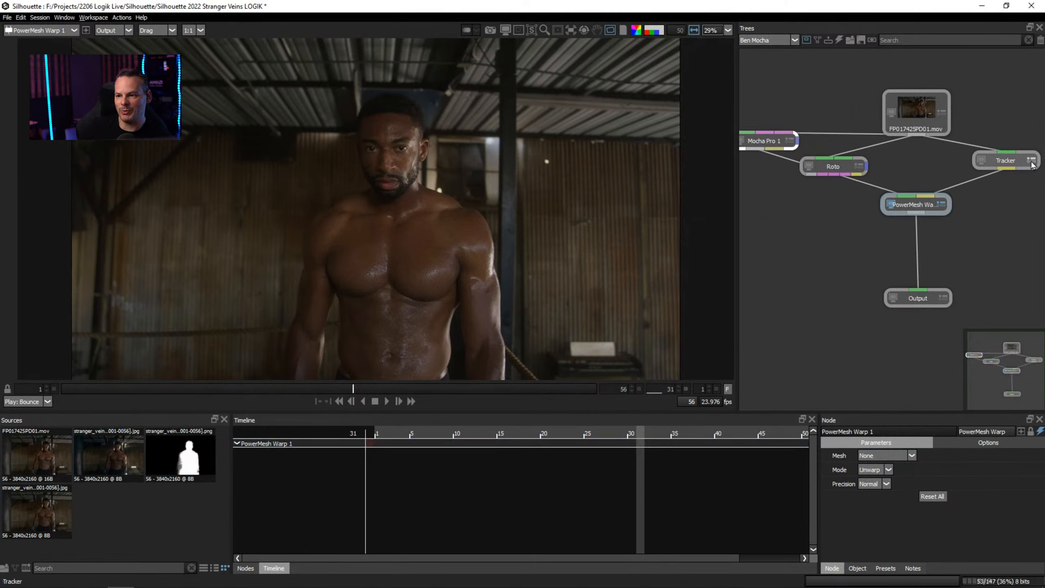
left_click_drag(1032, 164, 932, 164)
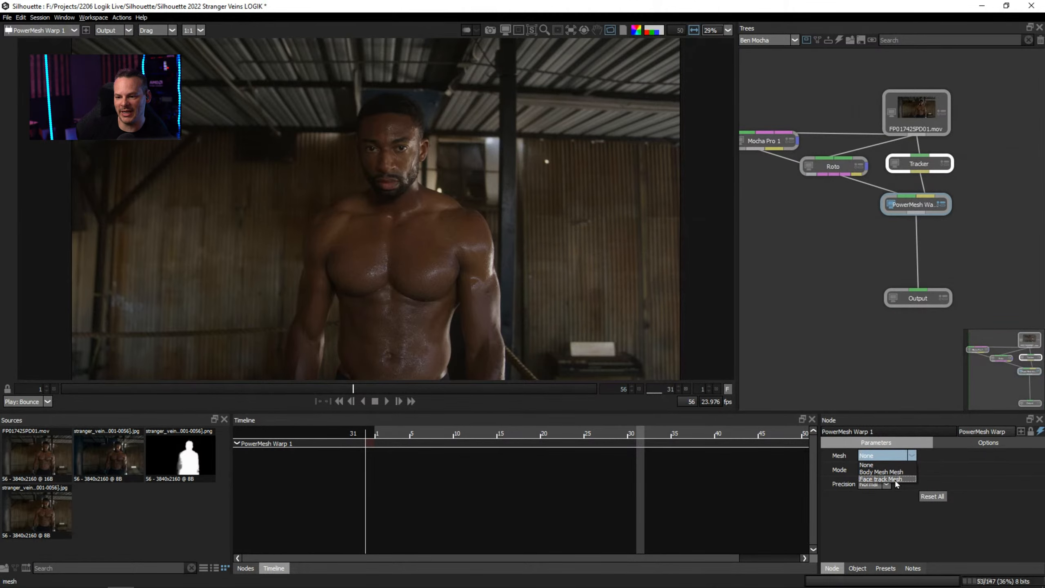
Try Body Mesh Mesh as the PowerMesh Warp mesh, and switch it to Face track Mesh.
left_click(880, 472)
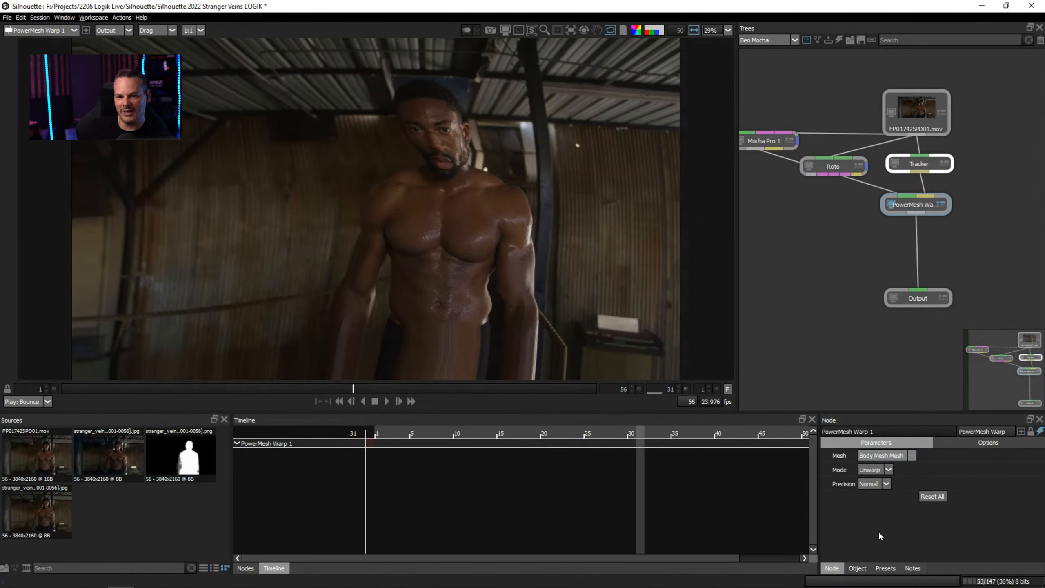
left_click(891, 456)
left_click(889, 479)
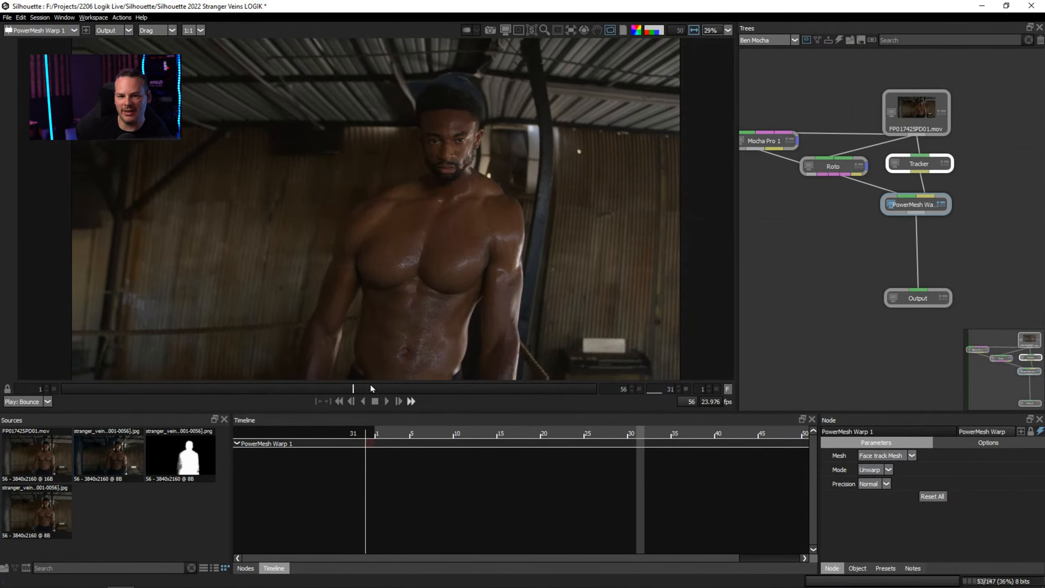
Play the face-stabilized clip and scrub from frame 52 back to frame 19 to examine the unwarped result.
left_click(387, 401)
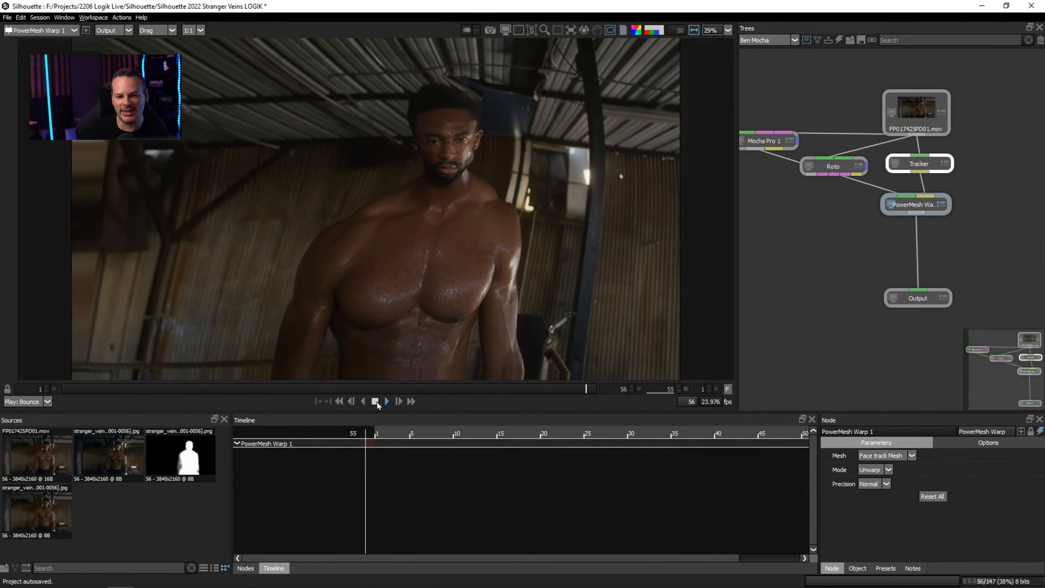
mouse_move(559, 390)
left_mouse_down()
mouse_move(460, 394)
mouse_move(561, 393)
left_mouse_up()
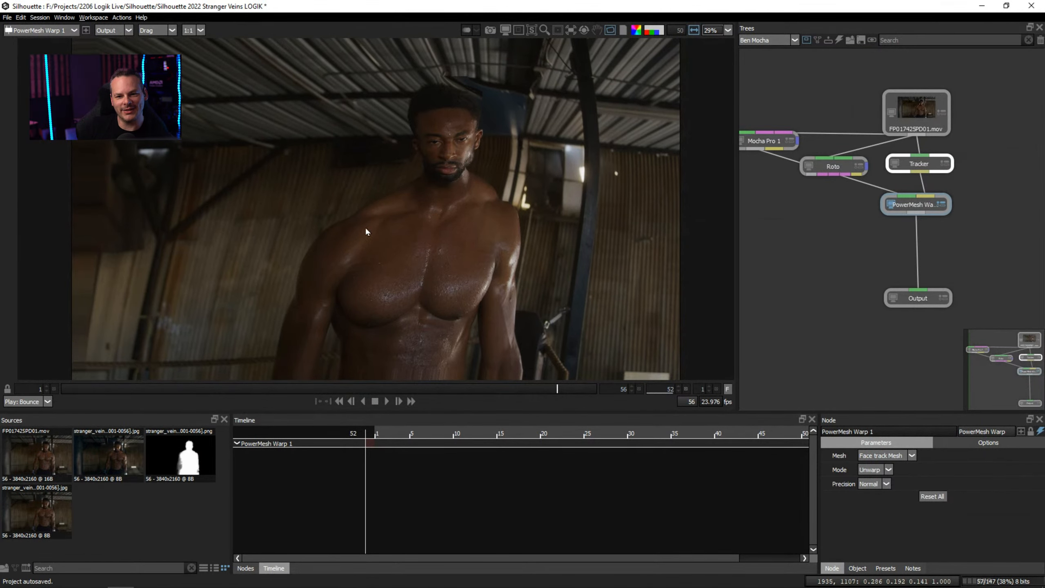
left_click_drag(558, 393, 120, 392)
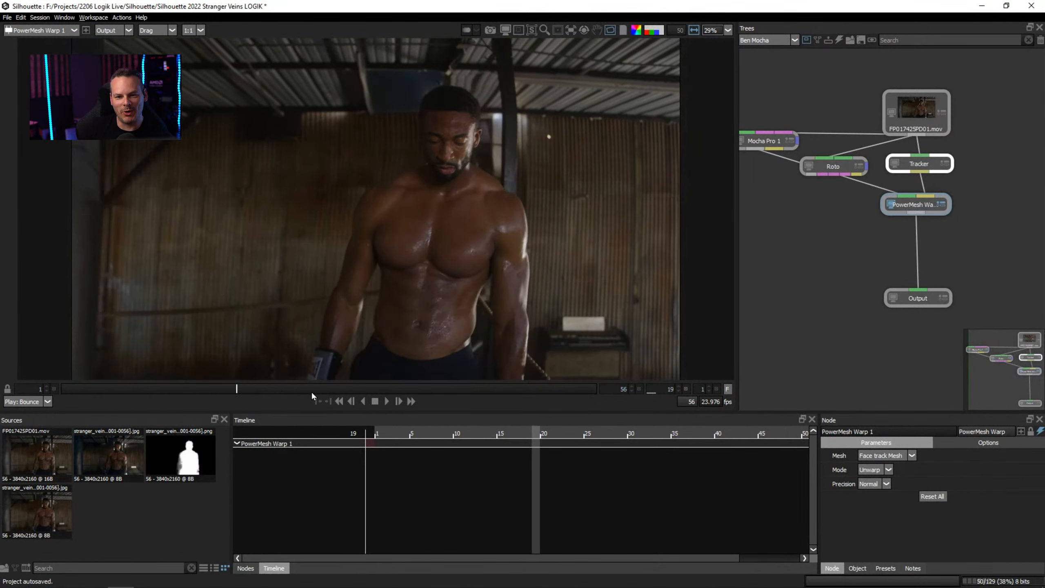
Scrub to frame 54 and set the PowerMesh Warp precision to Best.
left_click(577, 388)
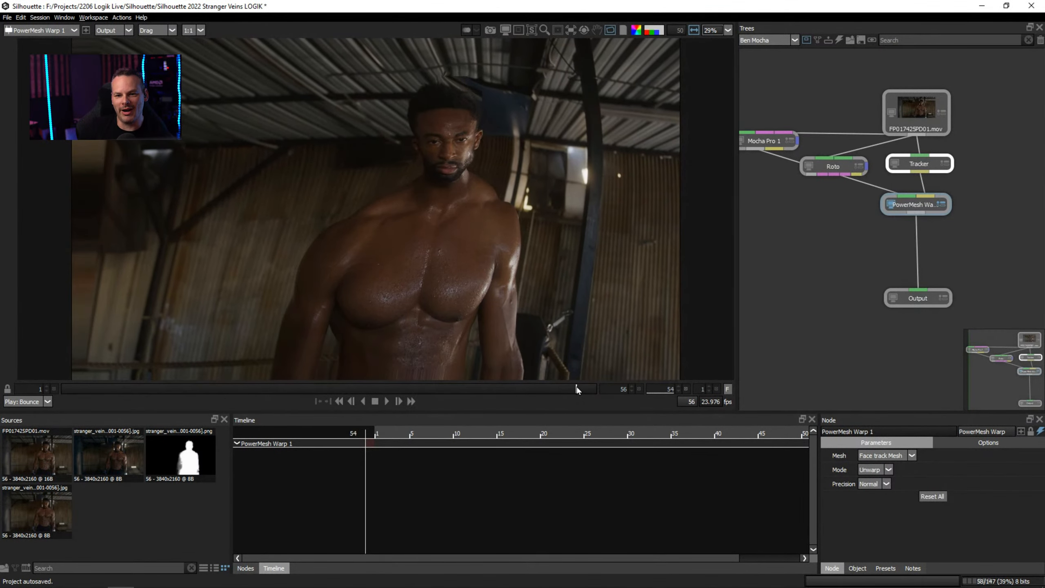
left_click(871, 483)
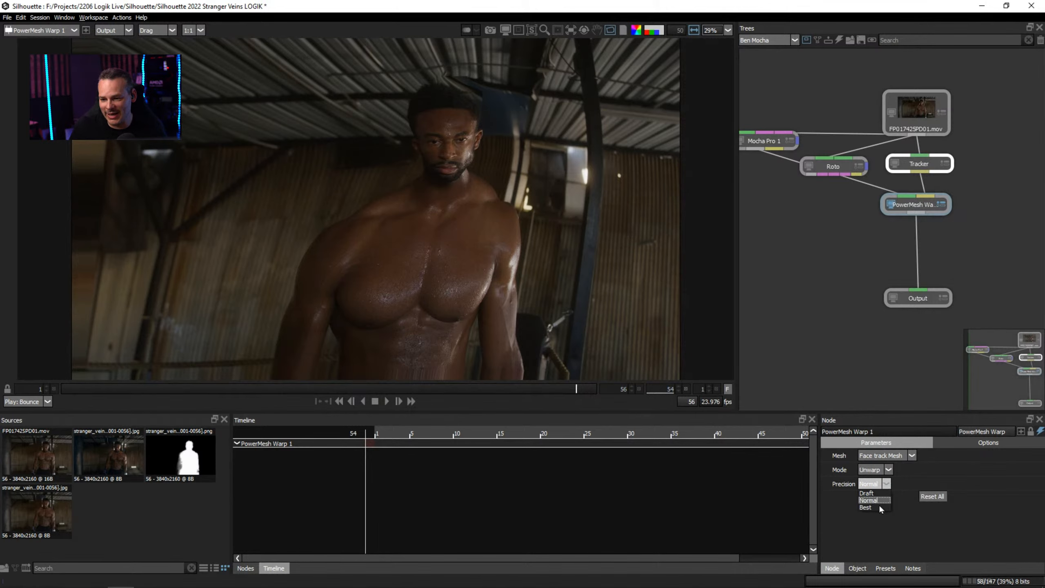
left_click(892, 522)
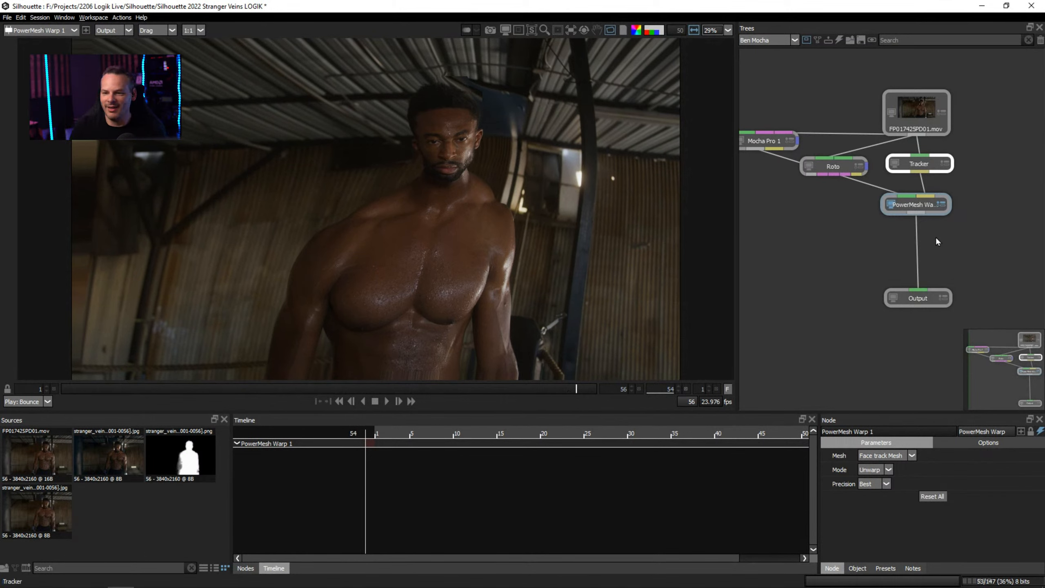
Disconnect Mocha Pro's output from PowerMesh Warp and line the warp node up beneath the relocated Tracker.
left_click_drag(922, 165, 975, 161)
left_click_drag(859, 168, 930, 162)
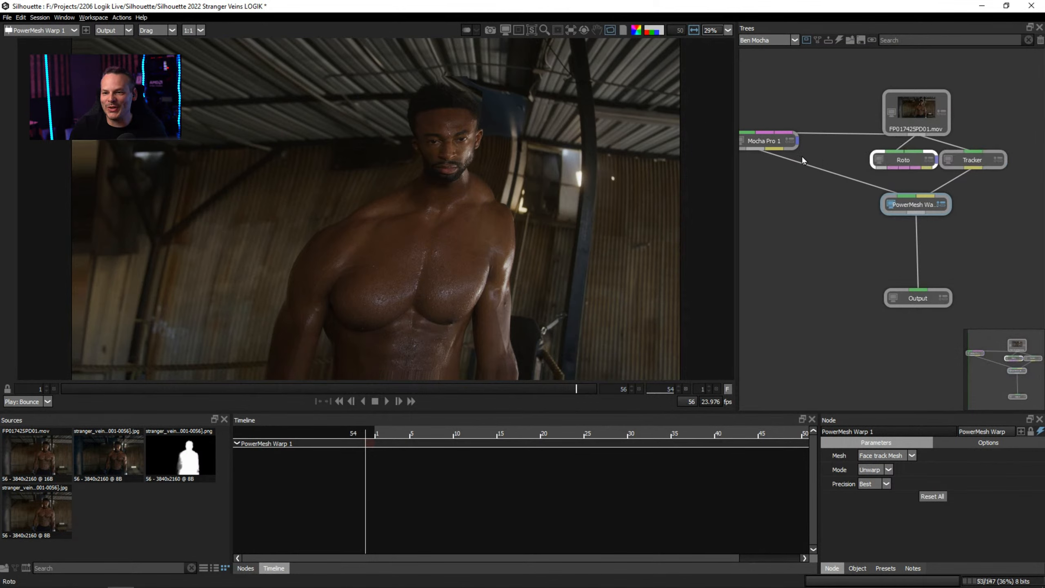
left_click(835, 175)
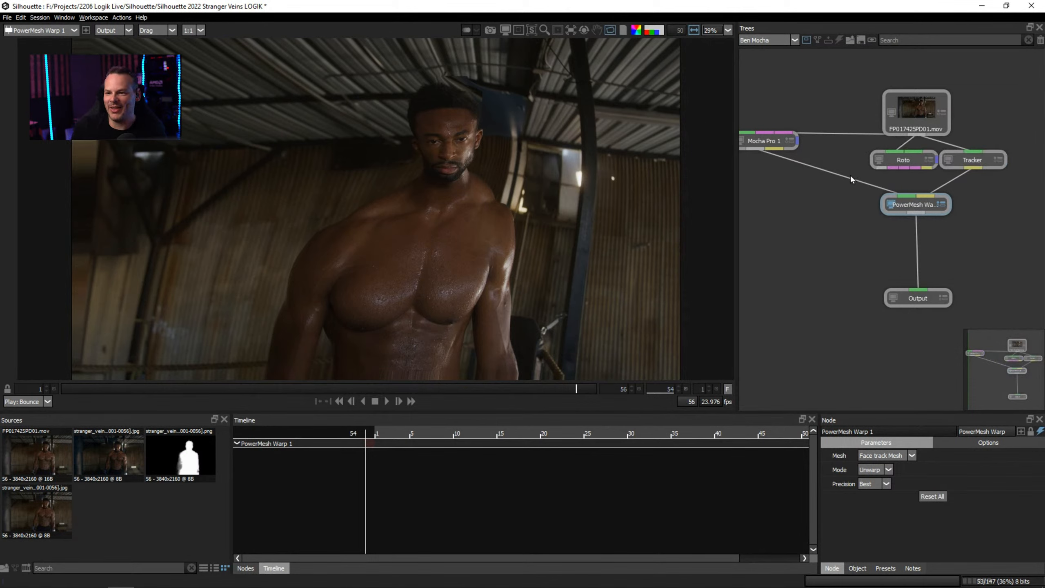
left_click_drag(856, 180, 954, 218)
Delete the Roto node from the tree and move Mocha Pro next to the source clip.
left_click_drag(932, 166, 805, 180)
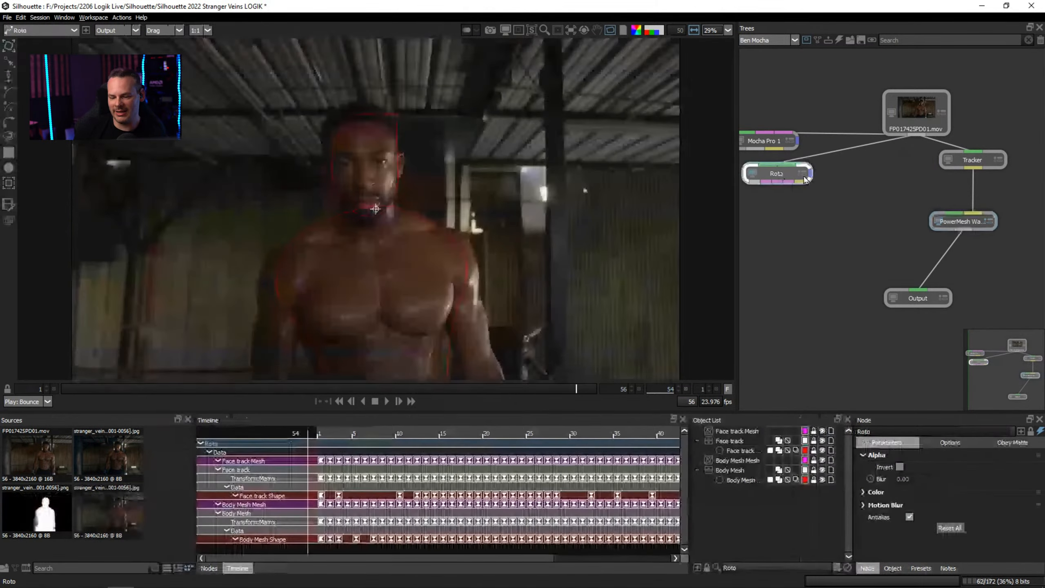
key("Delete")
left_click(917, 109)
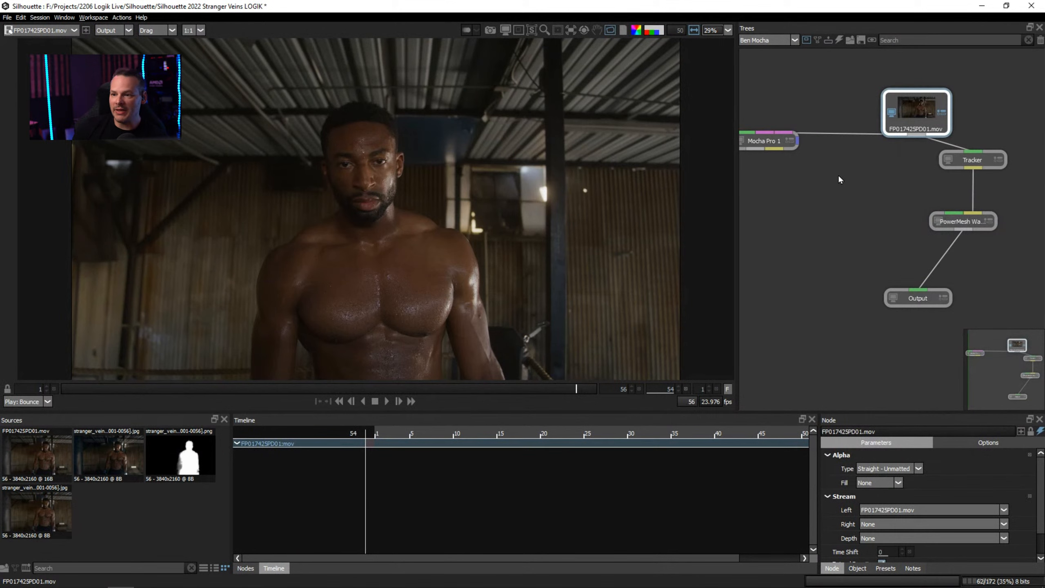
left_click_drag(765, 140, 1004, 116)
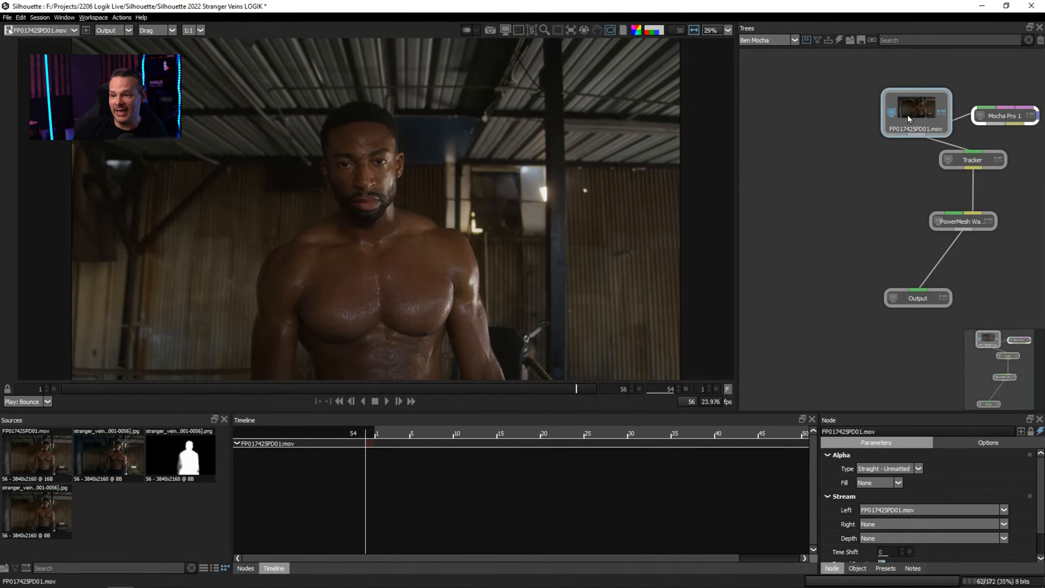
View the Tracker node and add a Checkerboard node to the tree beside the source clip.
left_click(973, 160)
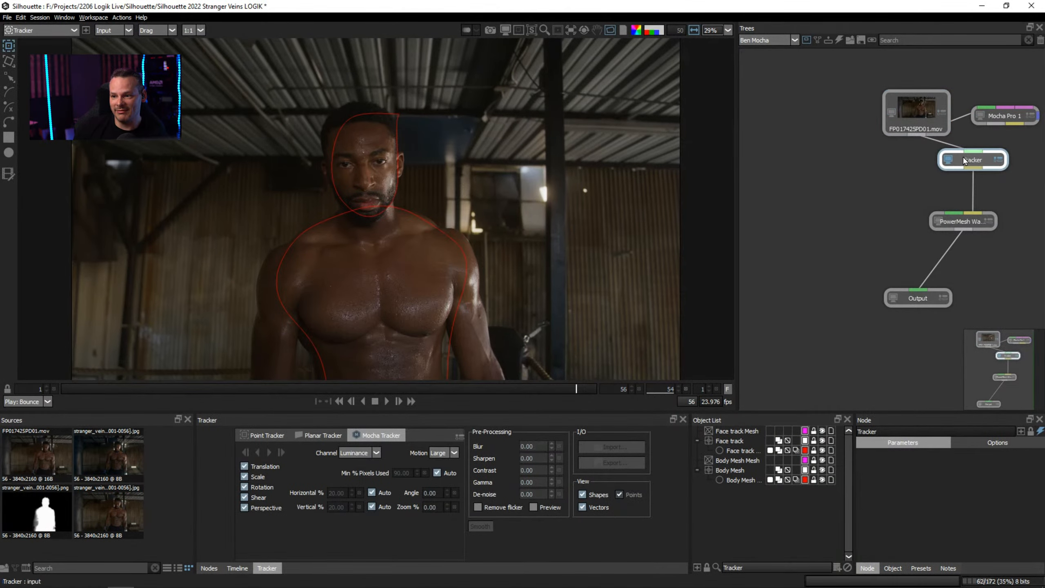
left_click(210, 570)
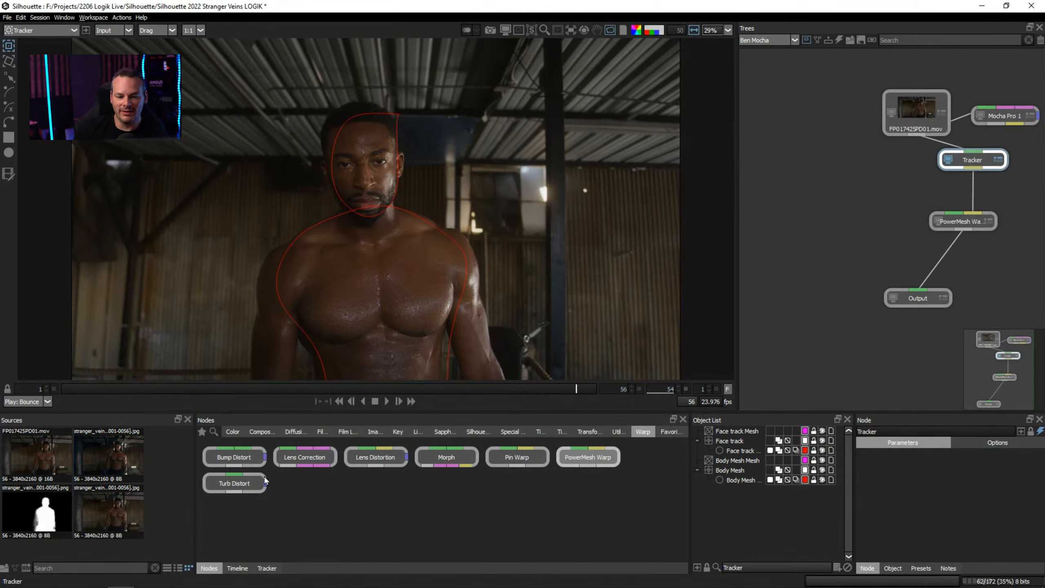
left_click(374, 432)
left_click_drag(229, 460, 809, 148)
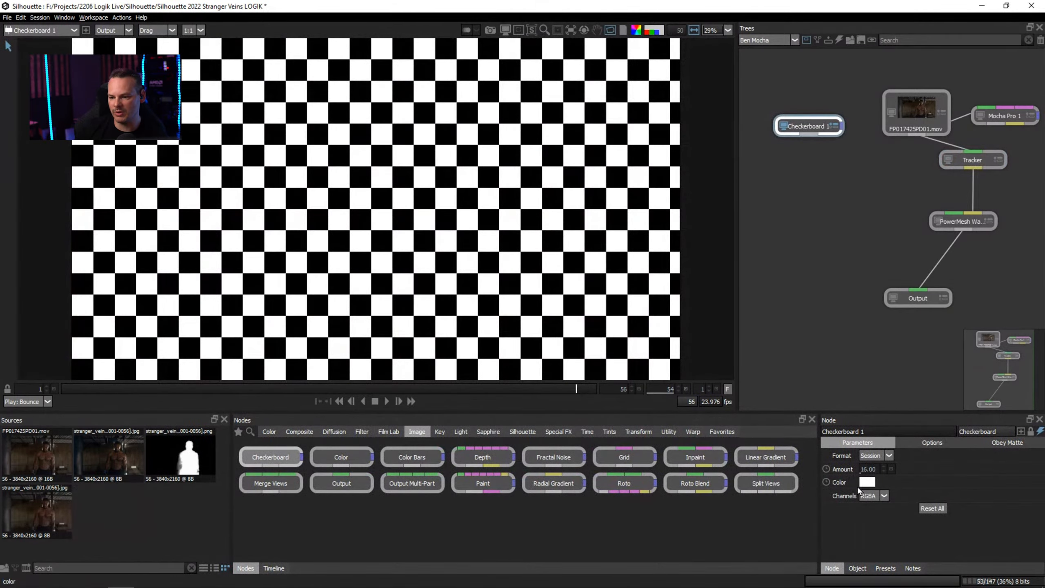
Set the Checkerboard color to purple, #aa00ff.
left_click(861, 483)
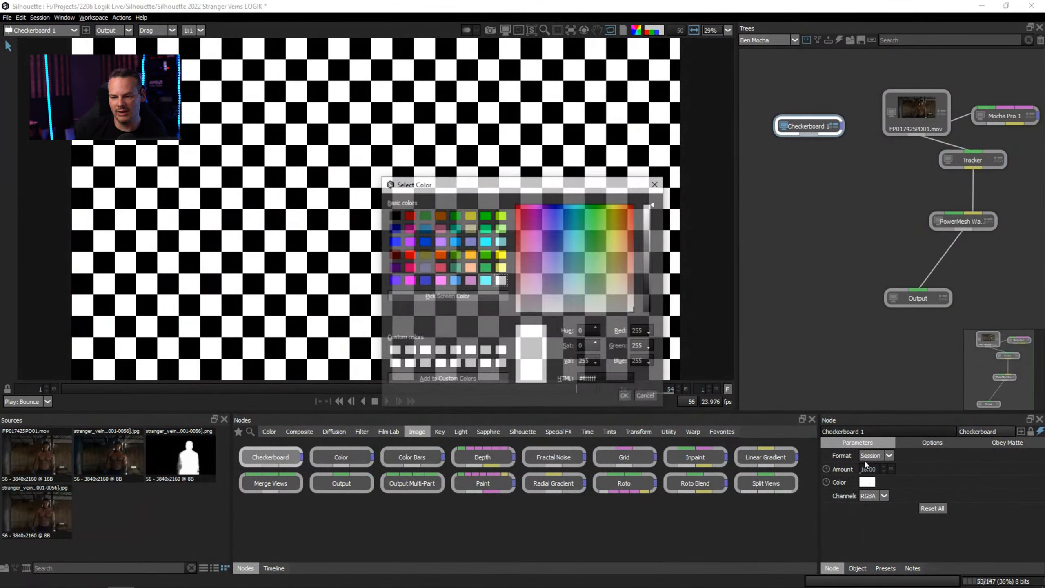
left_click(413, 243)
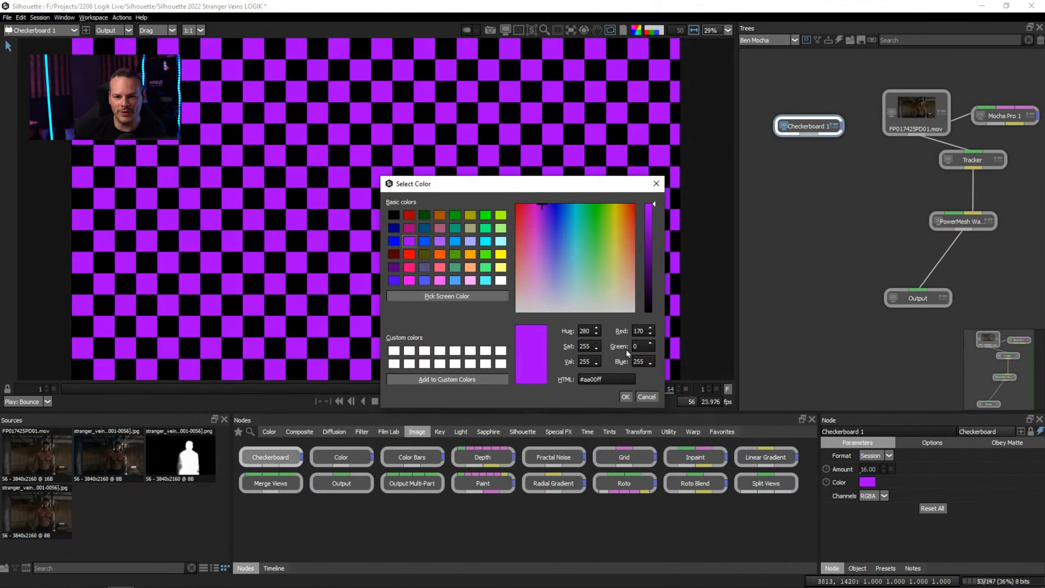
left_click(625, 396)
Feed the Checkerboard into PowerMesh Warp's source input and configure it with Mode Warp and Mesh Body Mesh Mesh.
left_click_drag(819, 126, 837, 121)
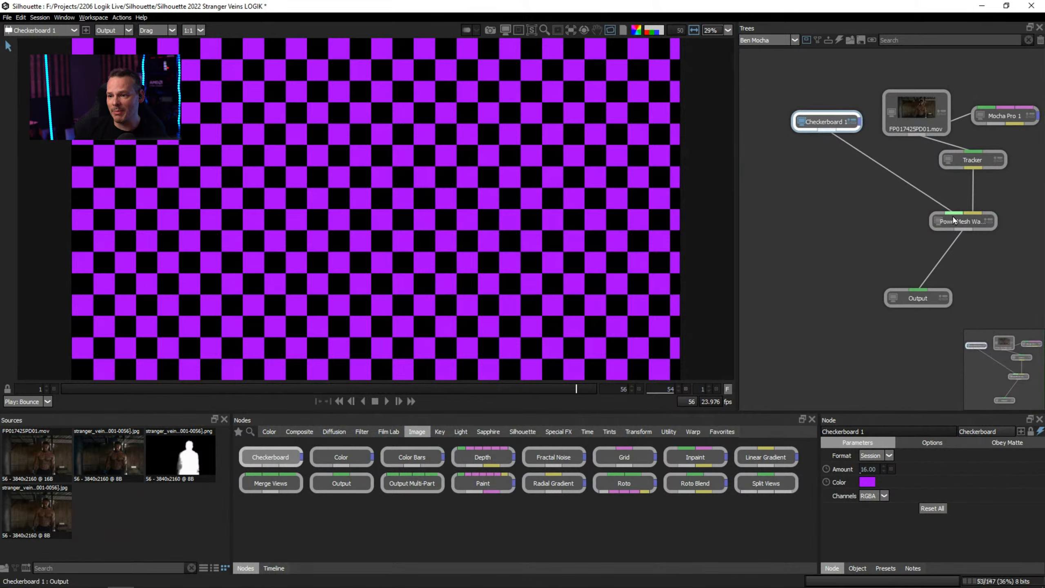
left_click_drag(954, 221, 902, 198)
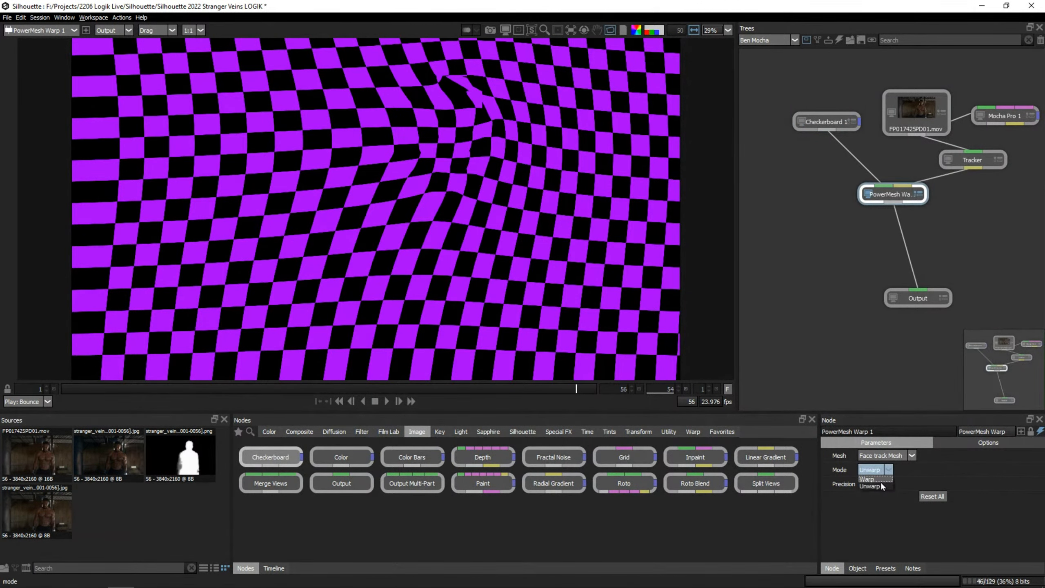
left_click(889, 470)
left_click(885, 455)
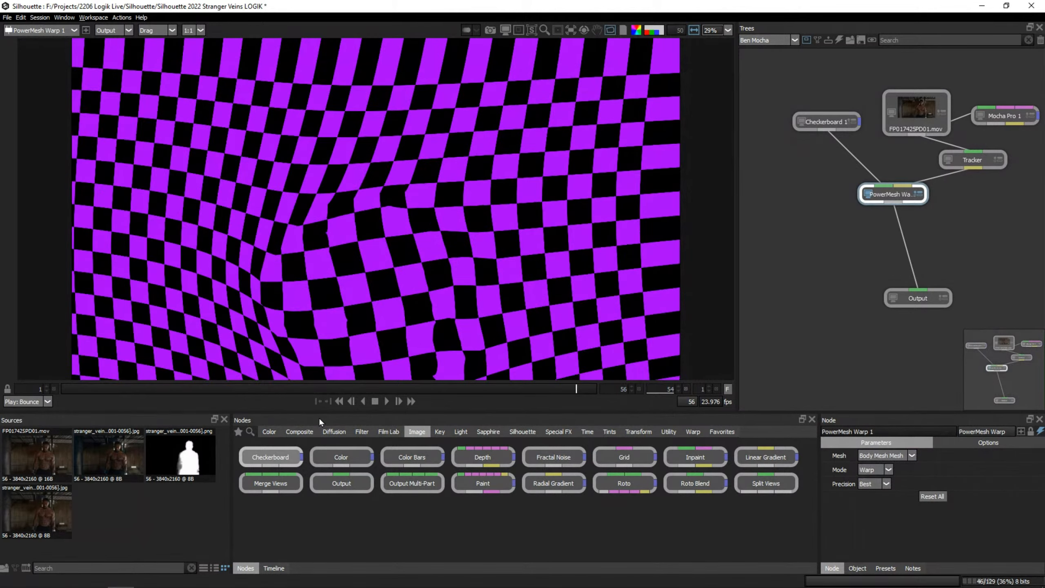
Scrub through the warped checkerboard to frame 40 and place PowerMesh Warp directly beneath the Checkerboard node.
left_click_drag(325, 390, 603, 390)
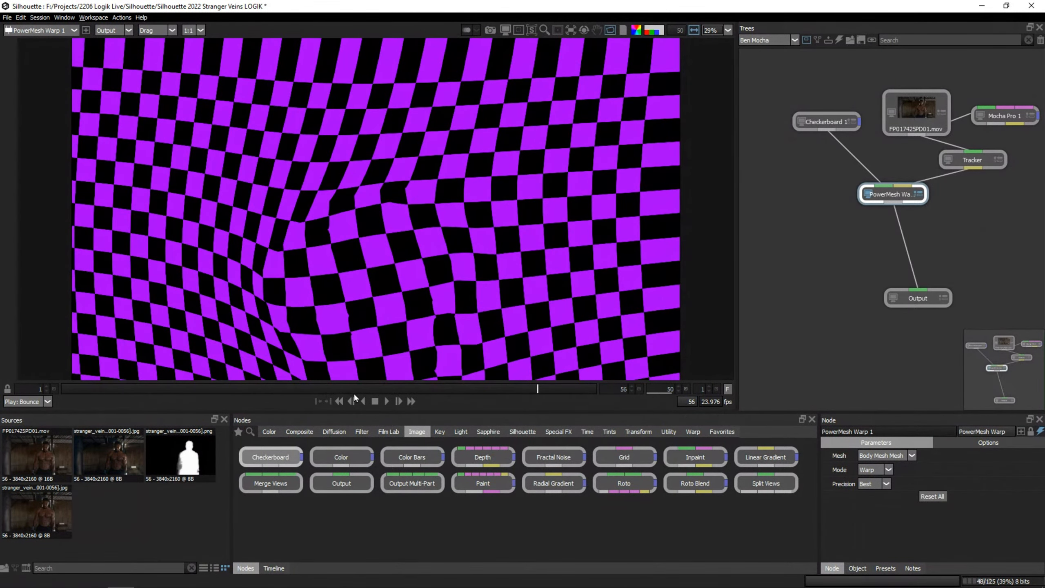
left_click(283, 389)
left_click_drag(894, 199, 836, 176)
left_click_drag(381, 386, 441, 387)
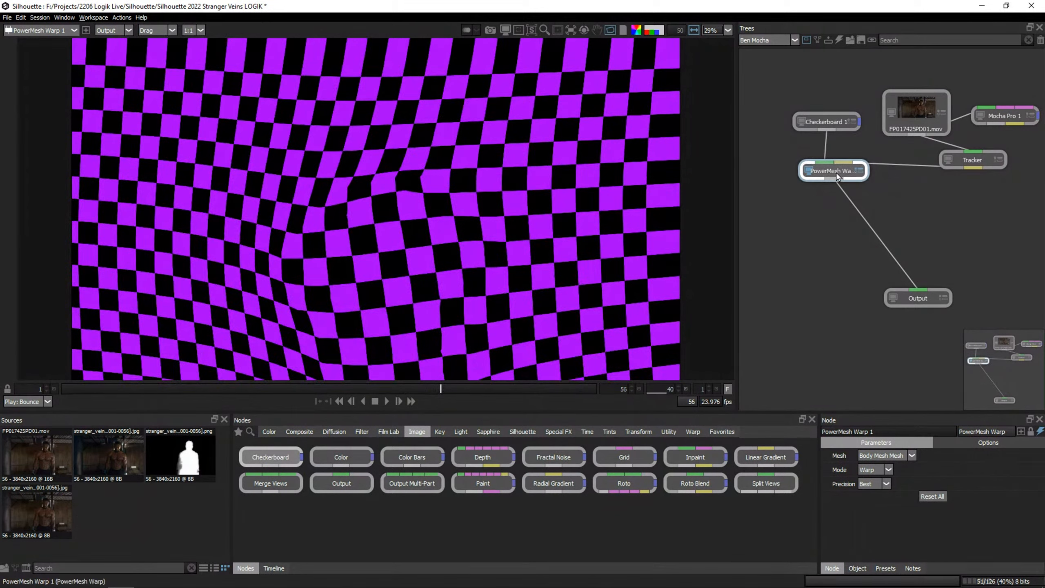
left_click_drag(835, 176, 834, 186)
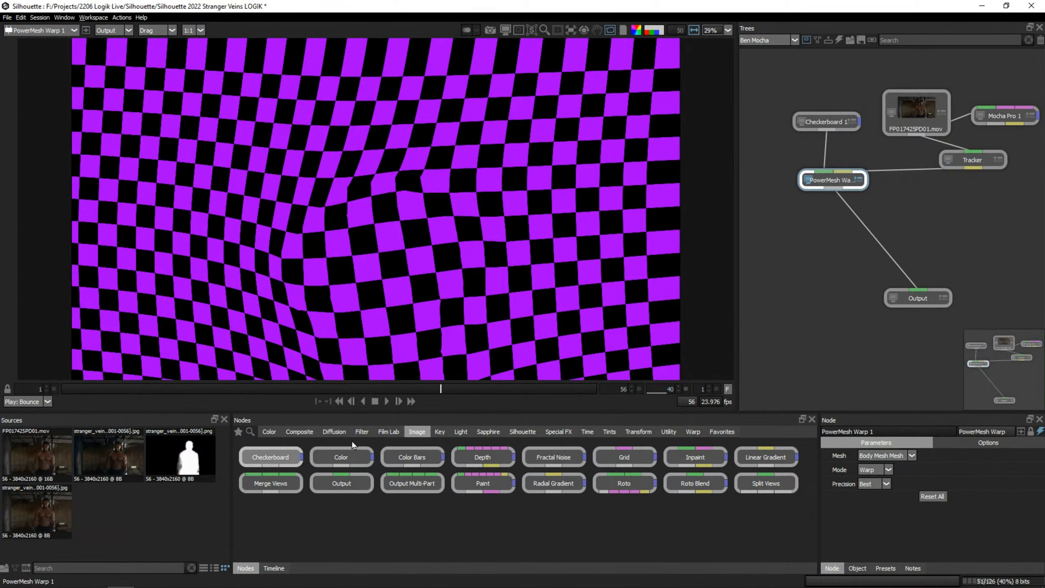
Insert a Math Composite between PowerMesh Warp and Output, with the source clip connected to its second input.
left_click(299, 432)
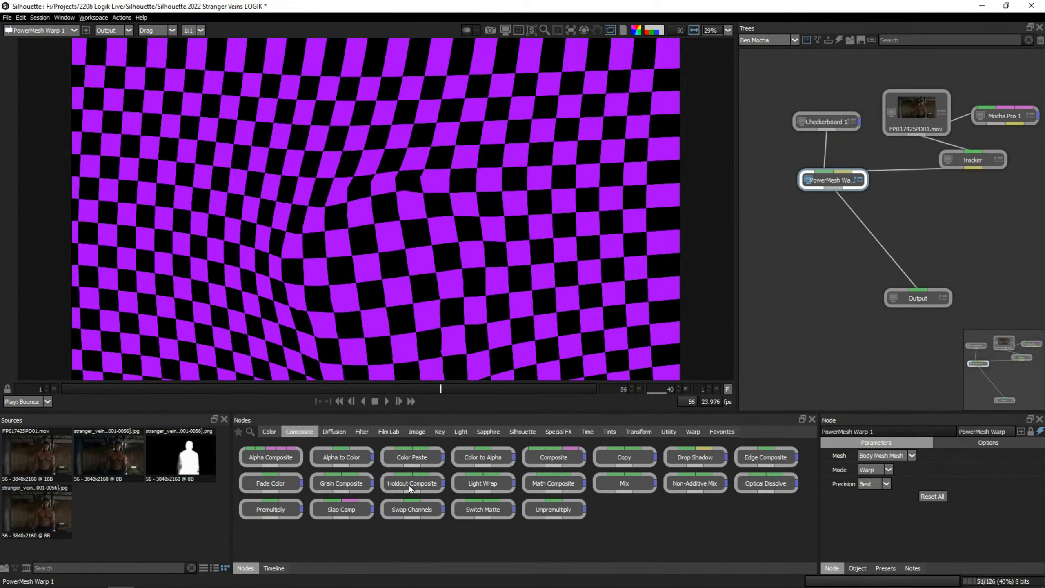
left_click_drag(563, 486, 860, 268)
left_click(868, 225)
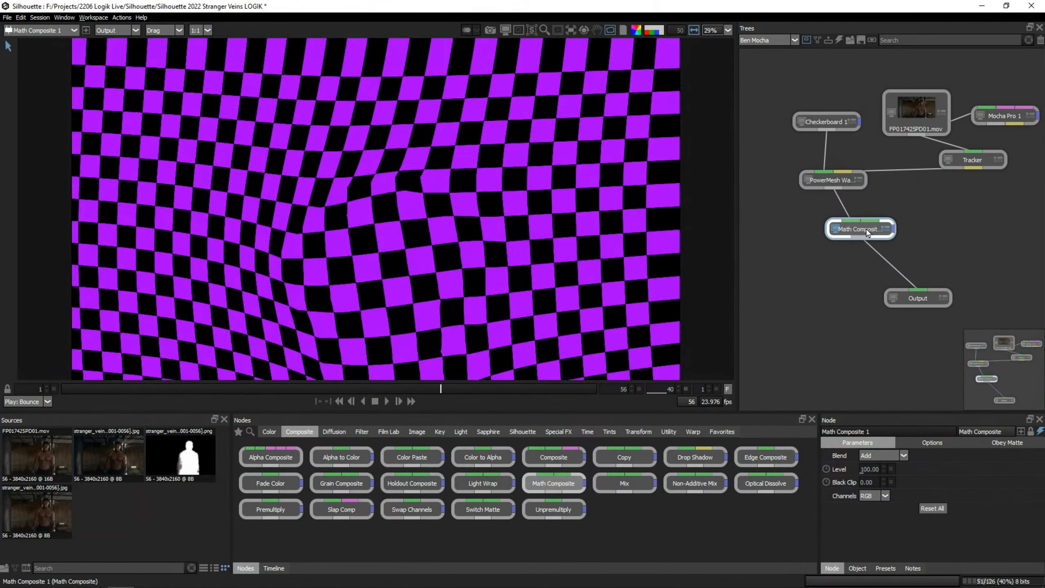
left_click_drag(869, 224, 897, 254)
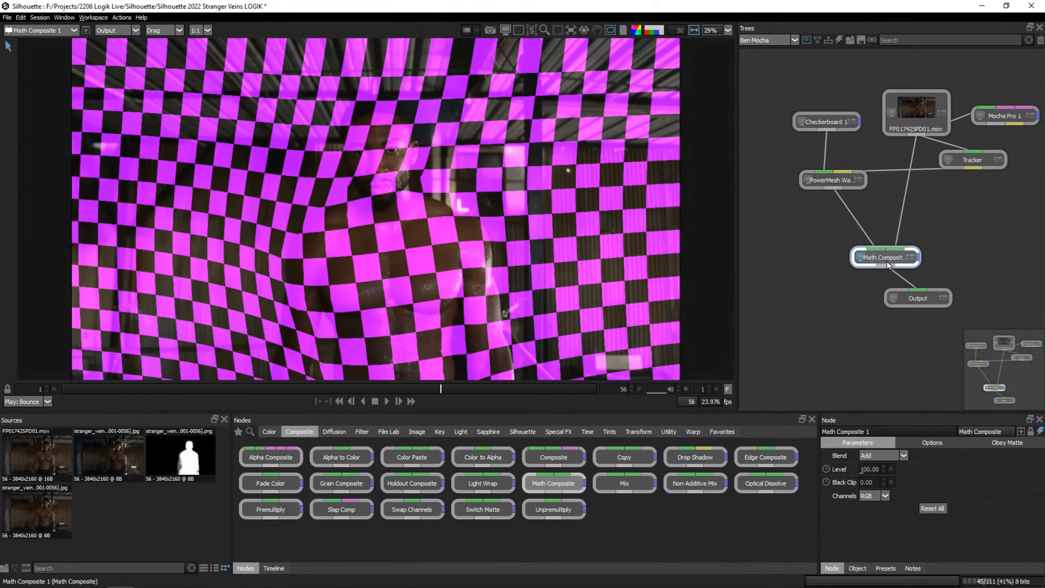
left_click_drag(889, 252, 886, 243)
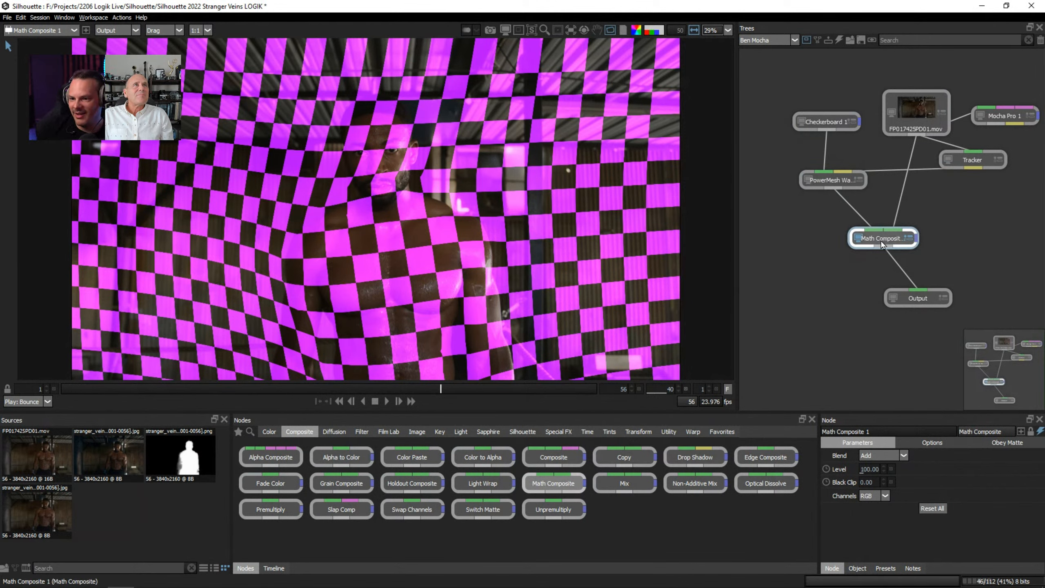
Create a Roto node from the Mocha Pro node's tracking data.
left_click(986, 123)
left_click(1041, 445)
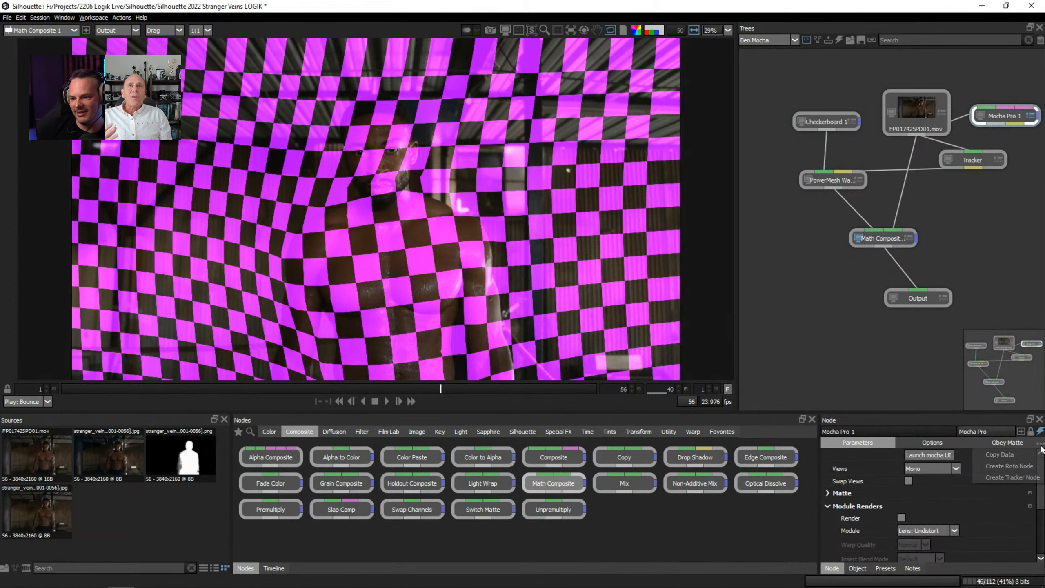
left_click(1019, 475)
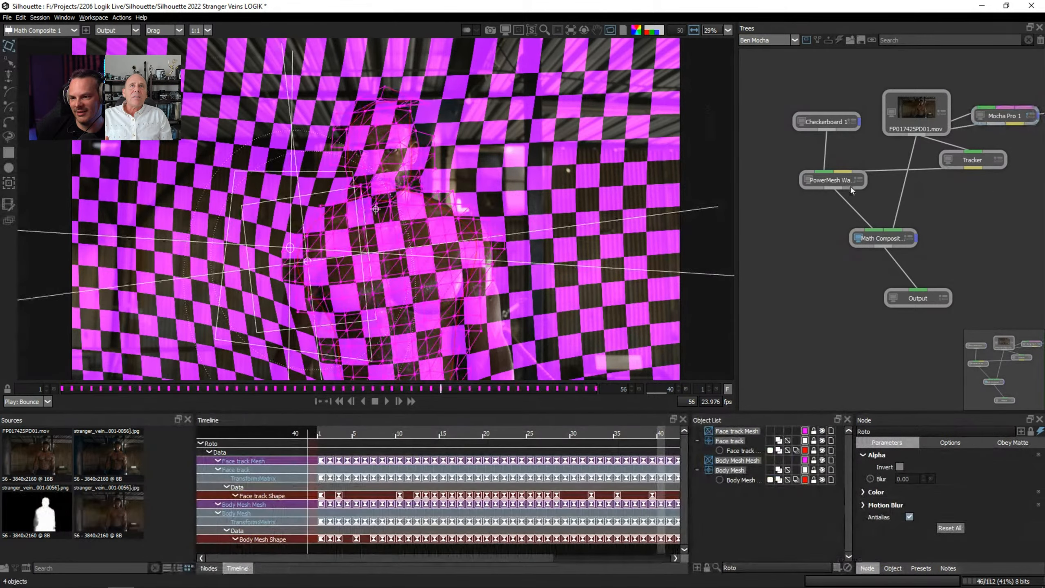
Detach Mocha Pro from the source clip and place the new Roto node beside the Tracker.
left_click_drag(1003, 359, 1019, 356)
left_click_drag(1035, 133, 1000, 177)
left_click_drag(867, 124, 854, 116)
left_click_drag(952, 123, 979, 108)
left_click(954, 168)
left_click_drag(918, 172, 903, 178)
left_click_drag(975, 169, 959, 175)
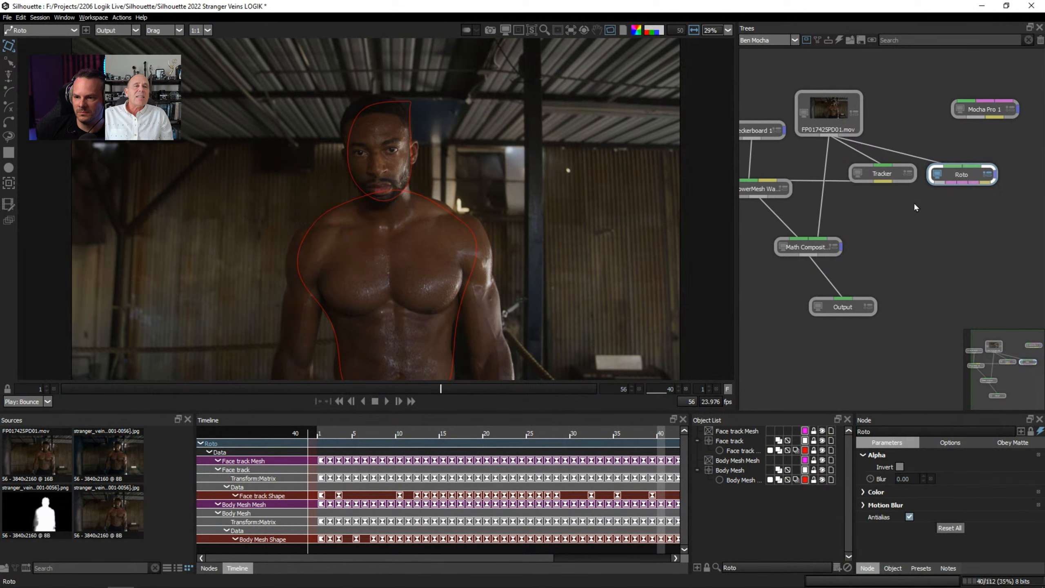
left_click_drag(1012, 377, 998, 376)
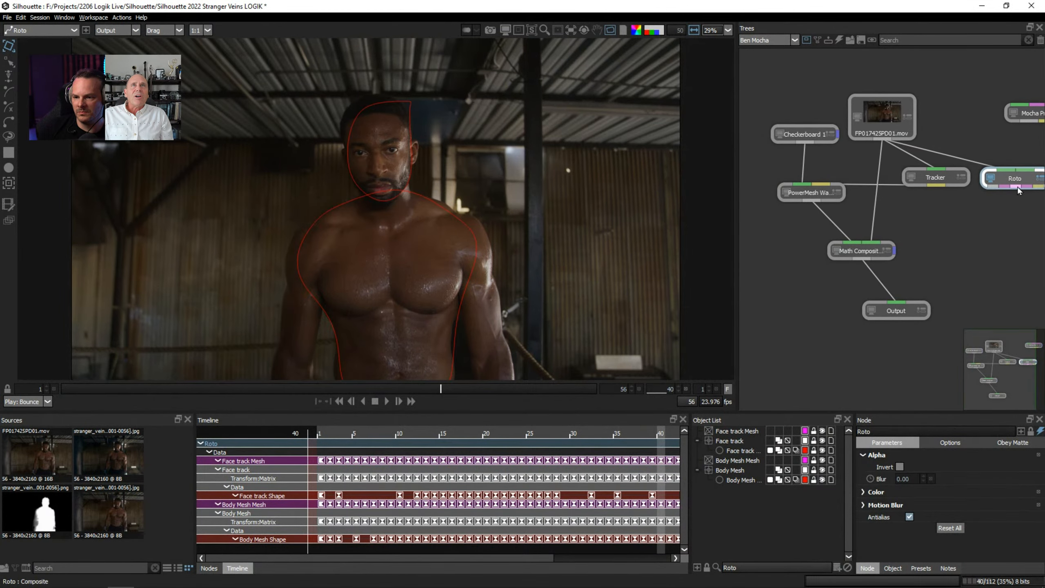
Connect the Roto output to Math Composite's obey matte input and view the composite's Obey Matte settings.
left_click_drag(1027, 190, 896, 254)
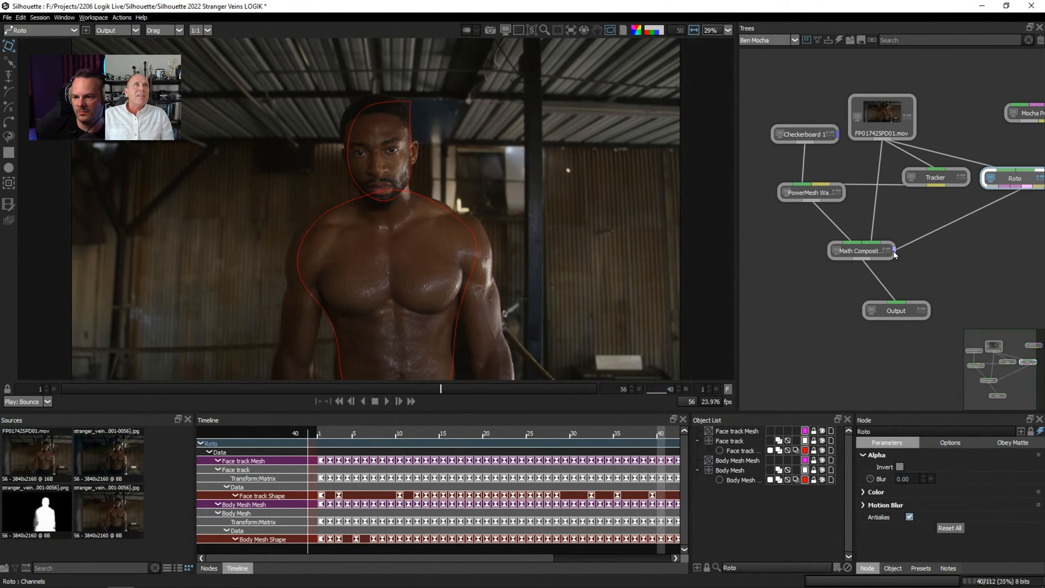
left_click(882, 255)
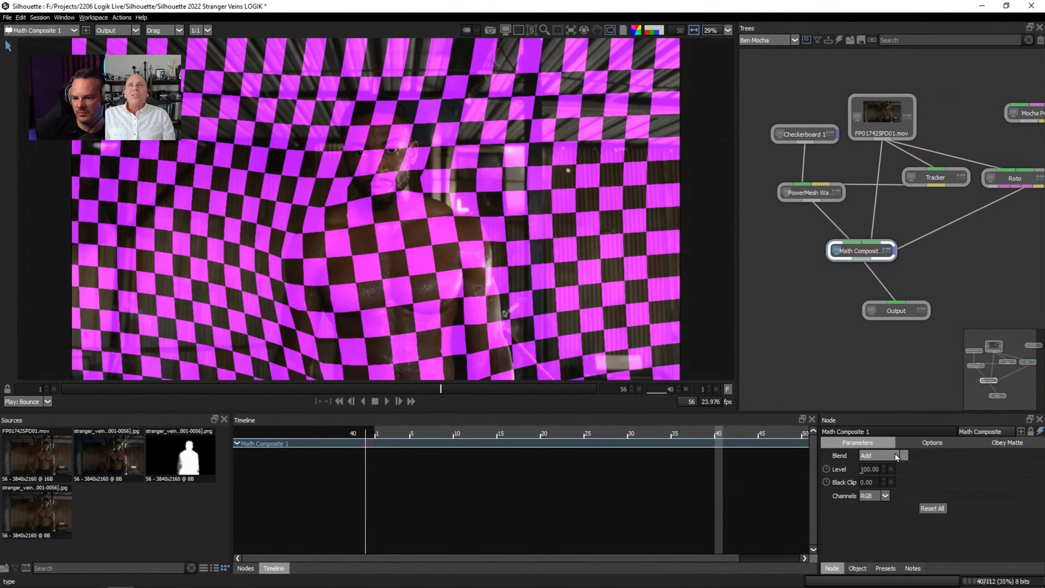
left_click(987, 443)
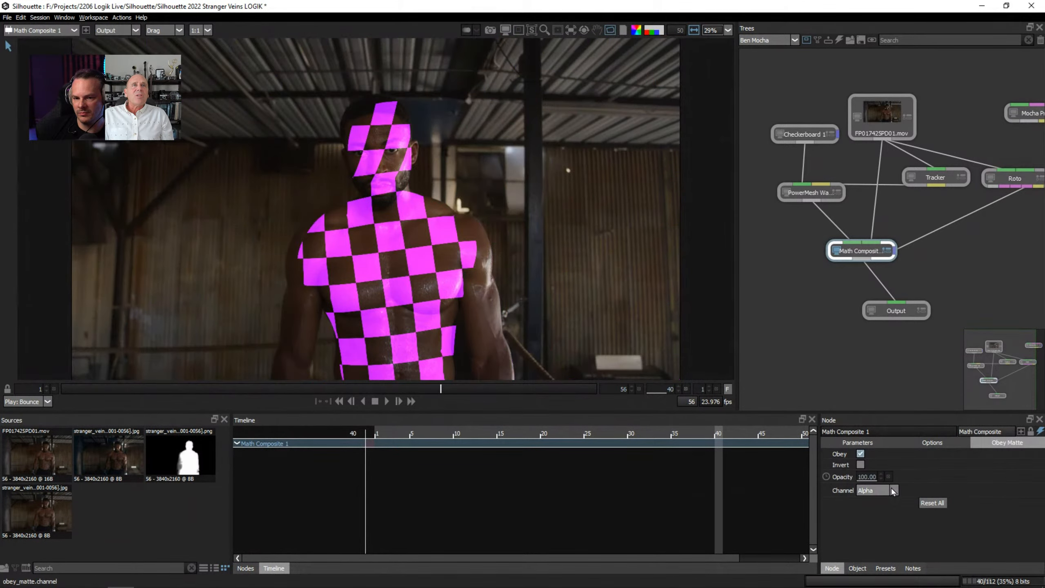
Exclude the Roto node's Face track layer from the matte while keeping its outline visible.
left_click(1020, 178)
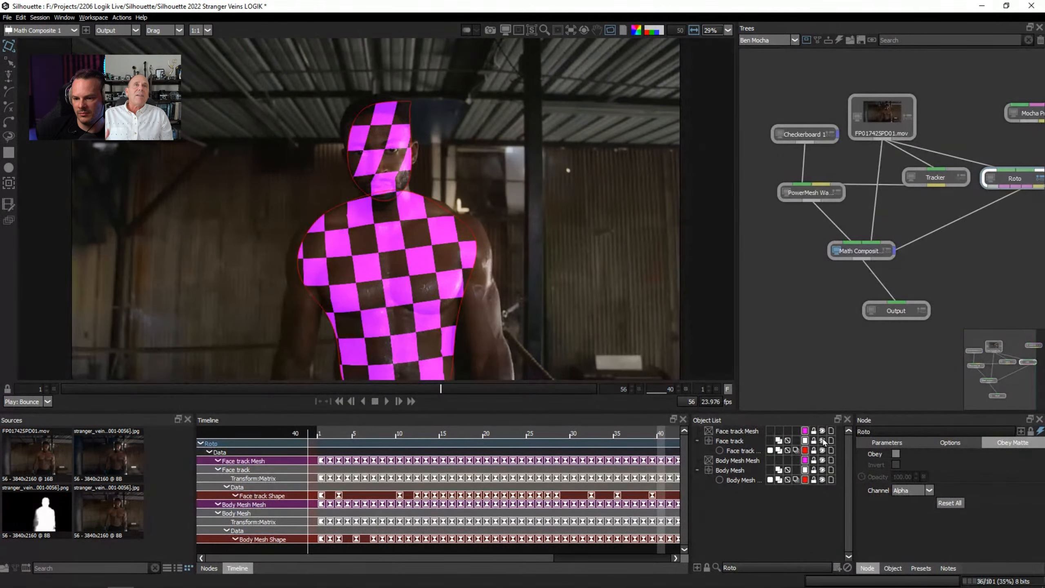
left_click(822, 441)
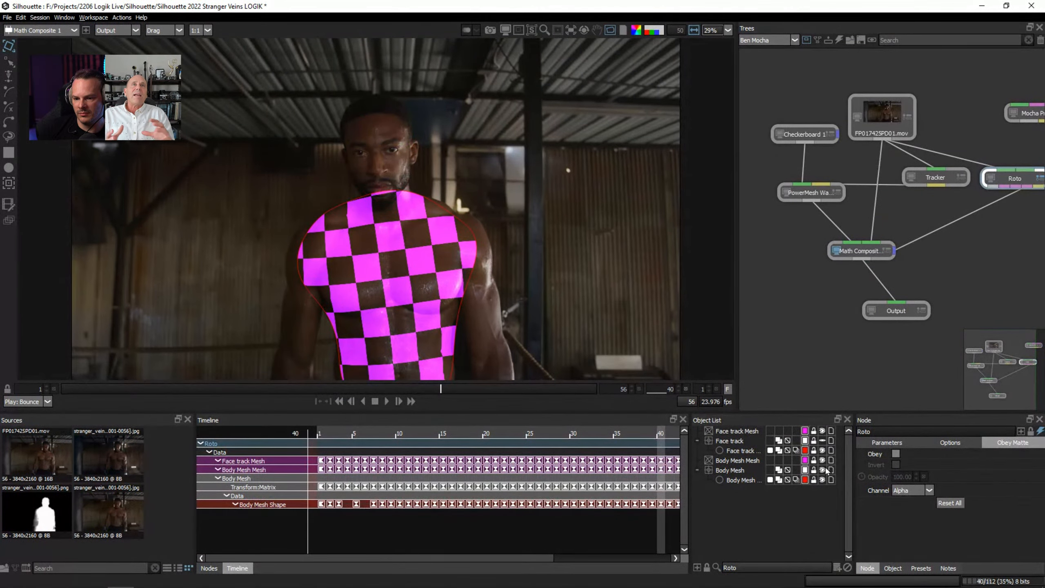
left_click(822, 441)
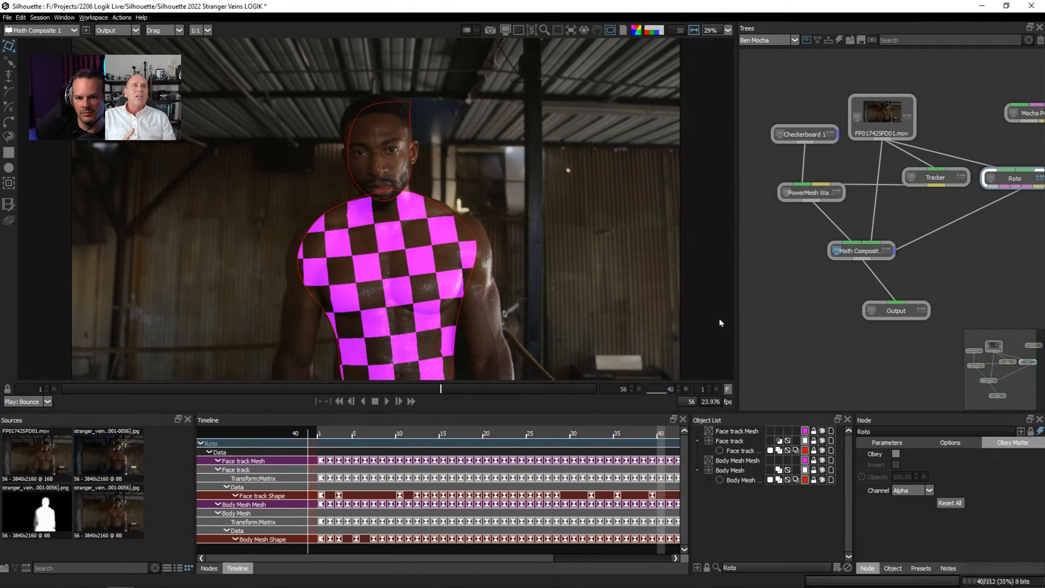
Place the Output node beneath Math Composite and scrub the checkerboard composite to frame 16.
left_click(886, 249)
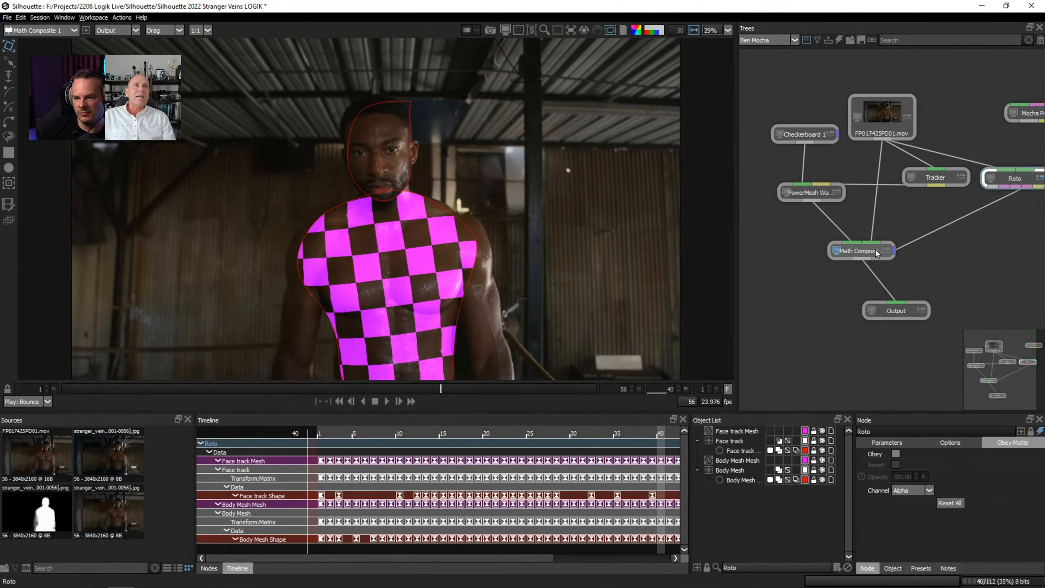
left_click_drag(900, 311, 868, 293)
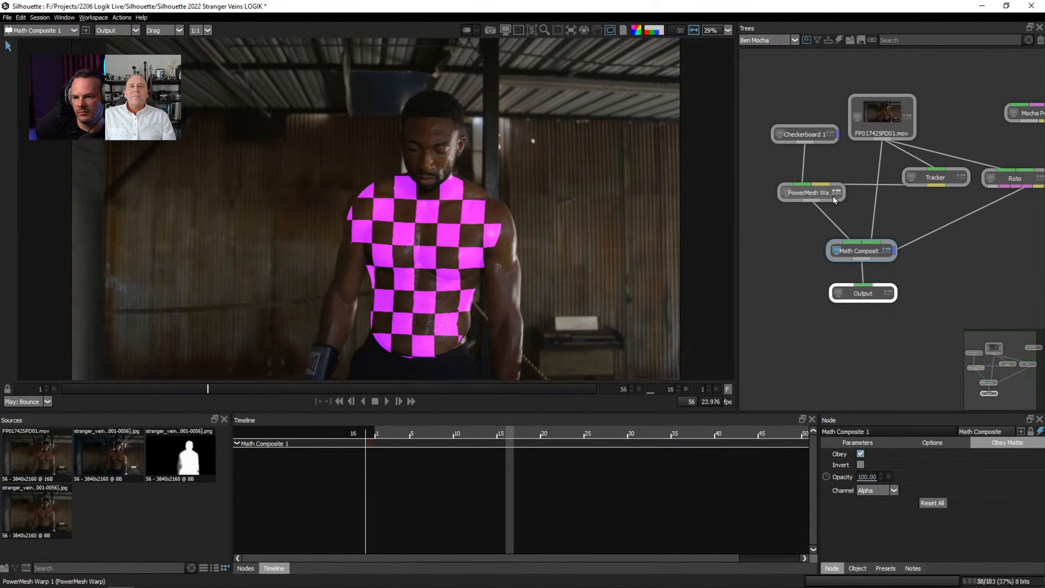
Set the Math Composite node's blend mode to Overlay.
left_click(858, 442)
left_click(881, 456)
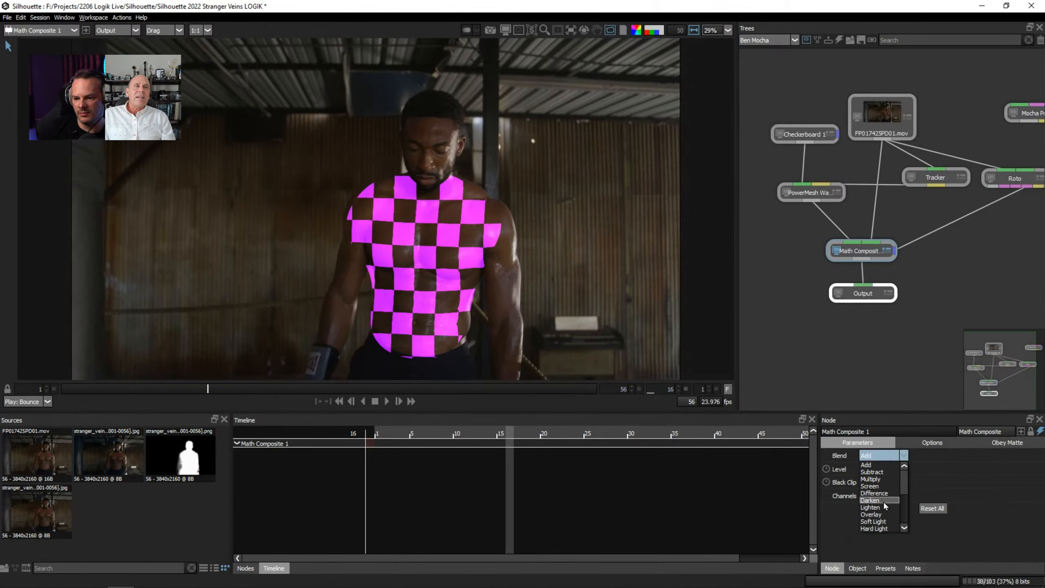
left_click(884, 504)
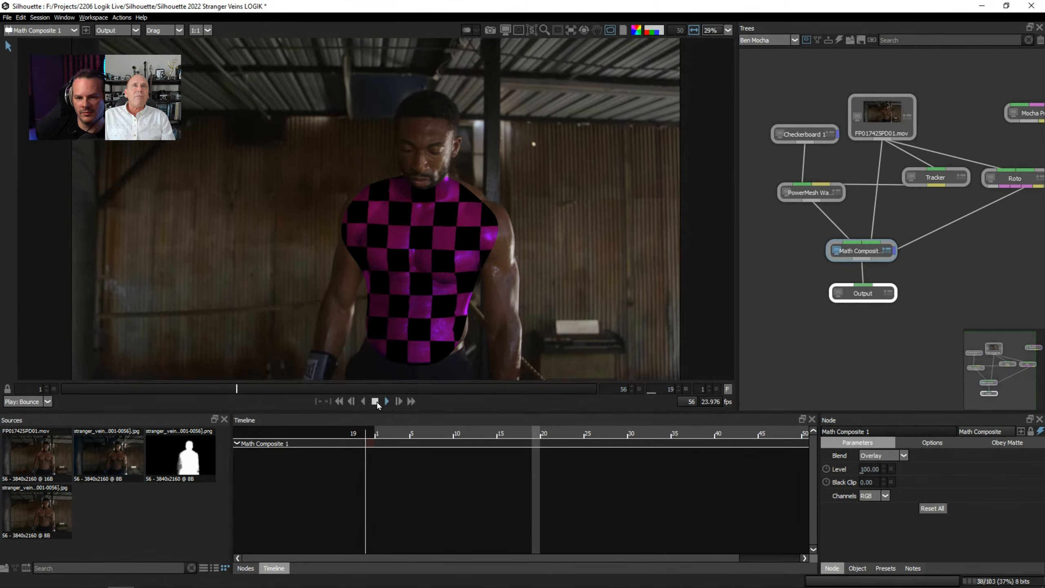
Look through the Composite, Image, Film Lab, Filter and Diffusion node categories during playback, and stop the composite's playback.
left_click(246, 569)
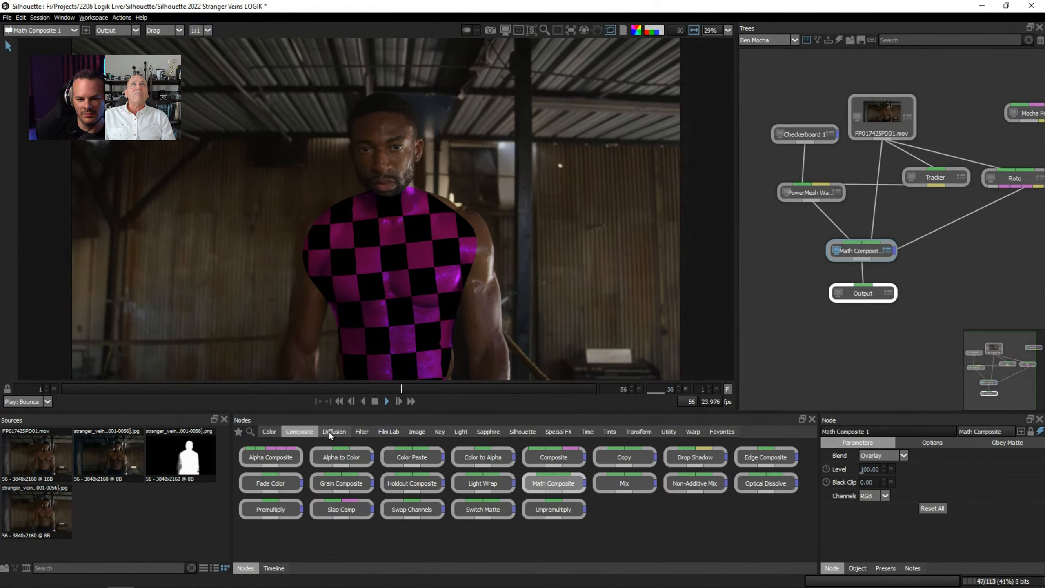
left_click(416, 432)
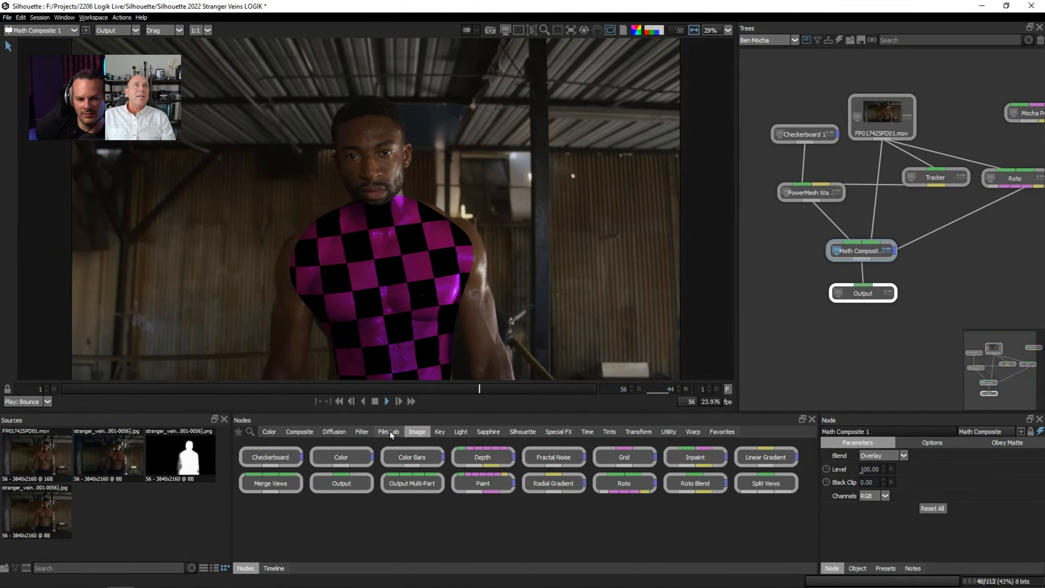
left_click(389, 432)
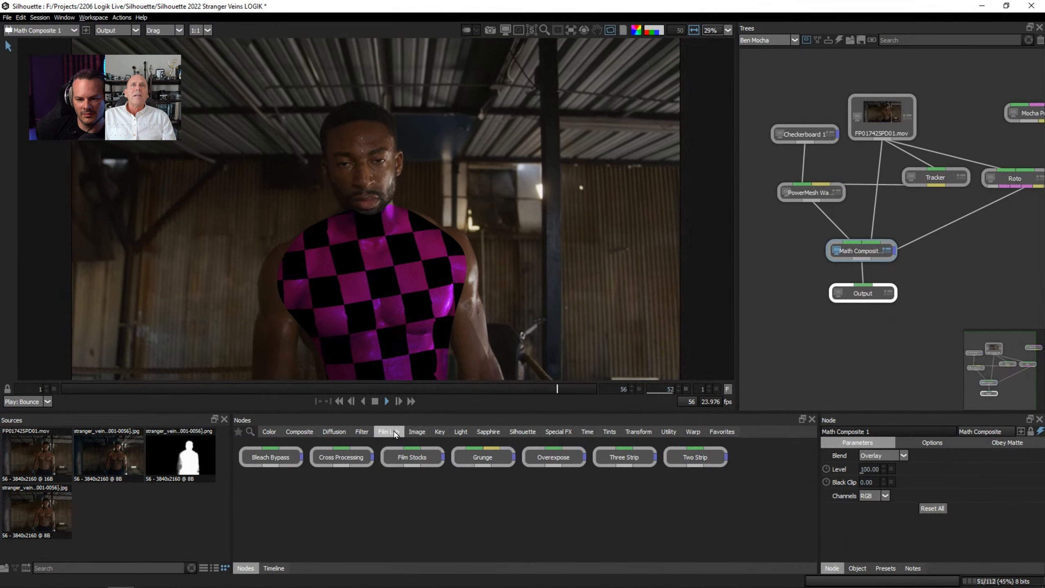
left_click(362, 432)
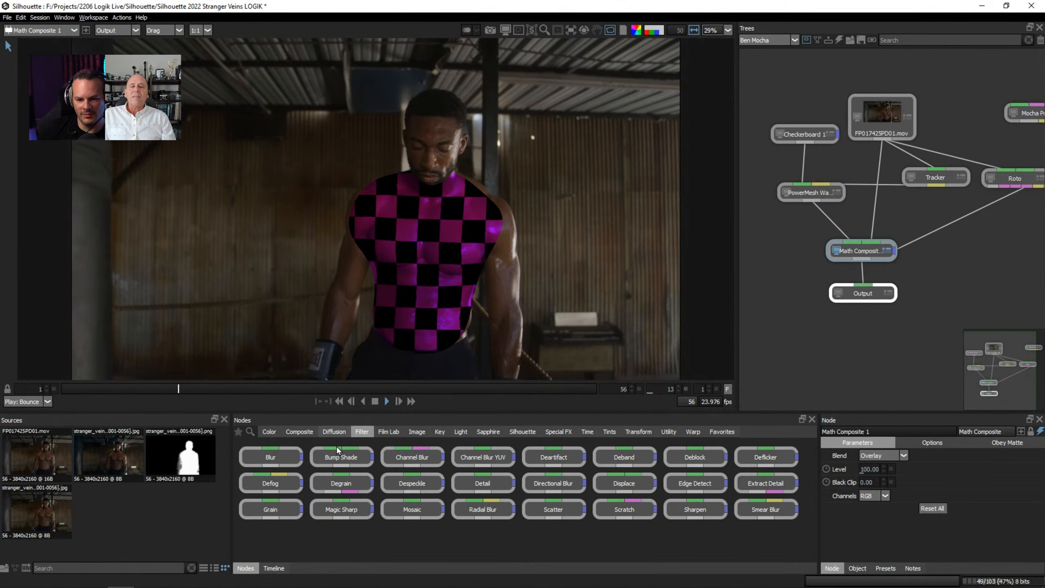
left_click(334, 432)
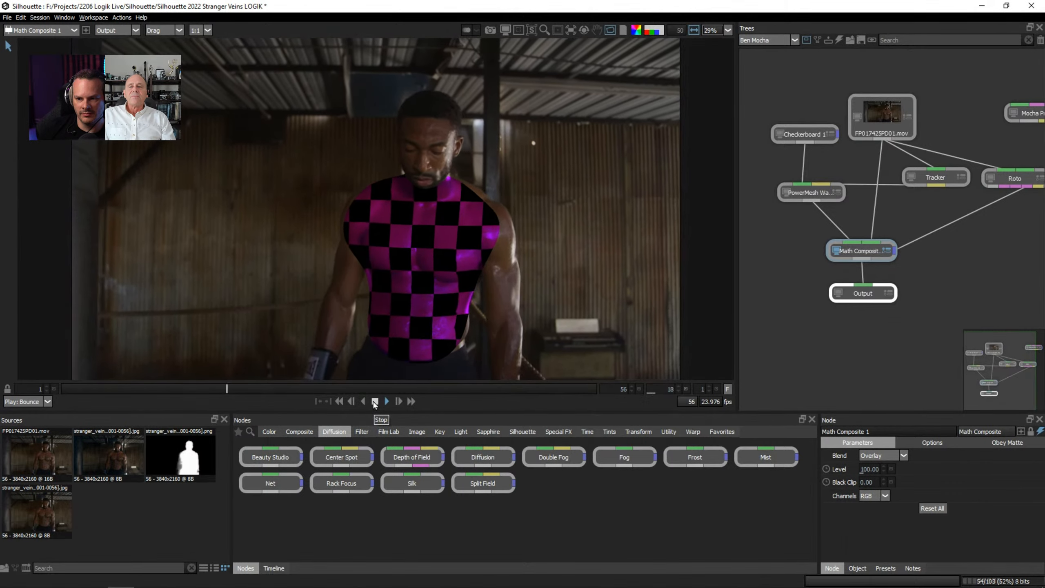
left_click(375, 401)
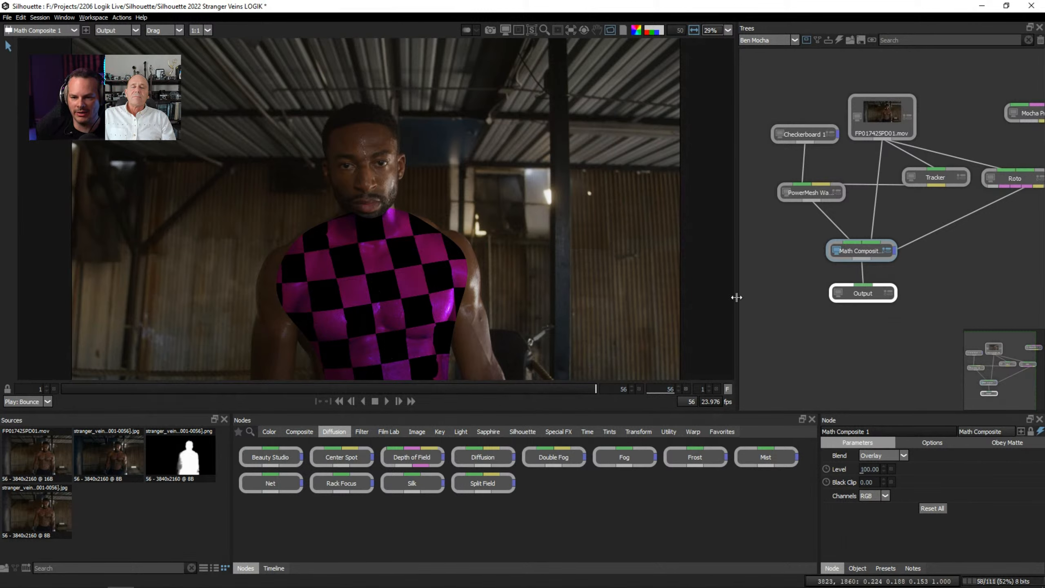
Rearrange the node tree with Math Composite and Output lower, PowerMesh Warp beneath Checkerboard, and Tracker between Checkerboard and the source clip.
left_click_drag(925, 326, 874, 282)
left_click_drag(817, 201, 816, 241)
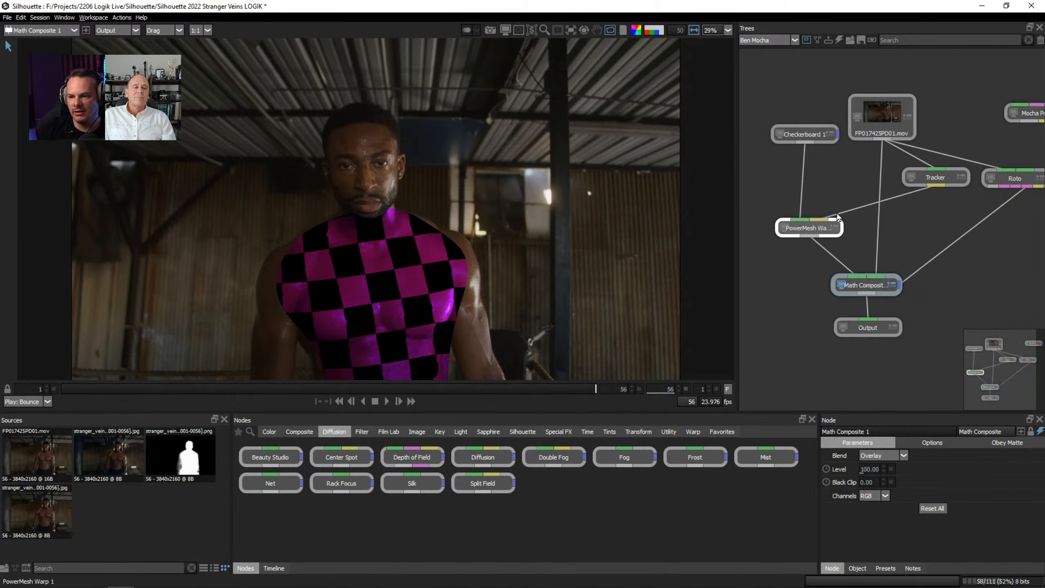
left_click(936, 177)
left_click_drag(936, 178, 838, 188)
left_click_drag(804, 130, 773, 136)
left_click(834, 189)
left_click_drag(834, 189, 827, 174)
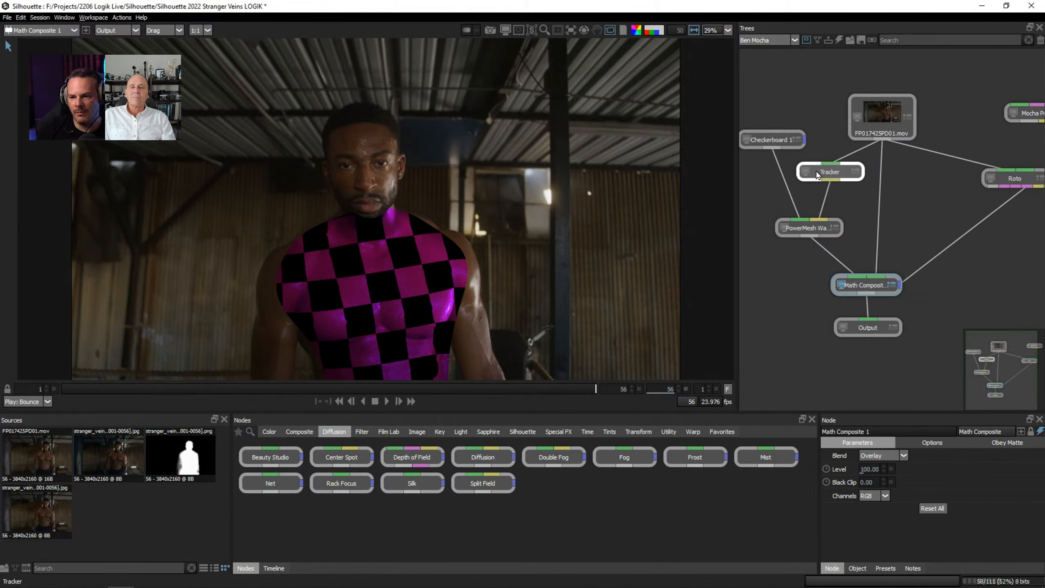
left_click(817, 229)
left_click_drag(817, 229, 792, 230)
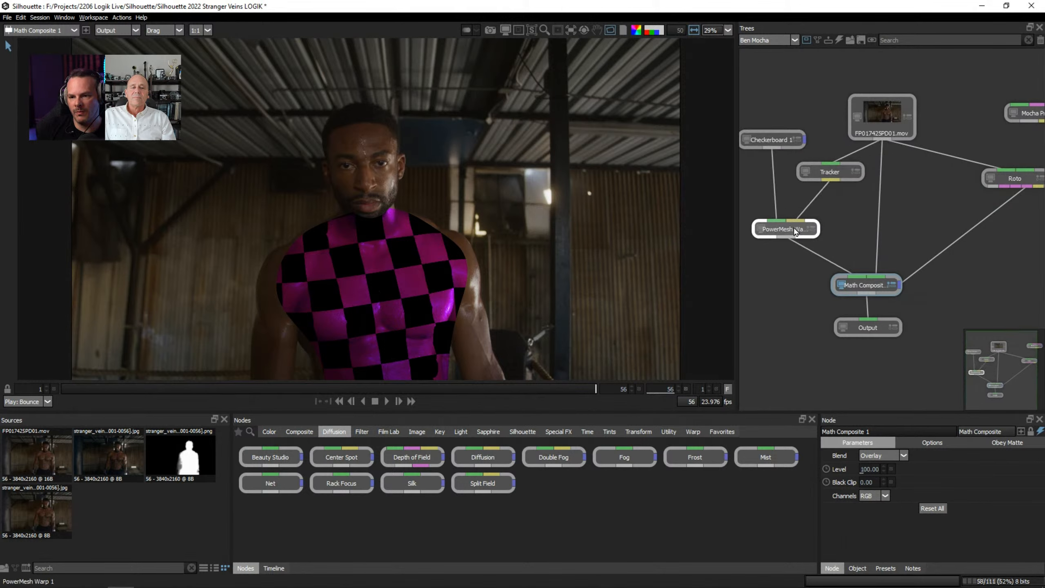
Insert two Dot nodes into the Tracker-to-PowerMesh Warp connection to route it at right angles.
left_click(824, 201)
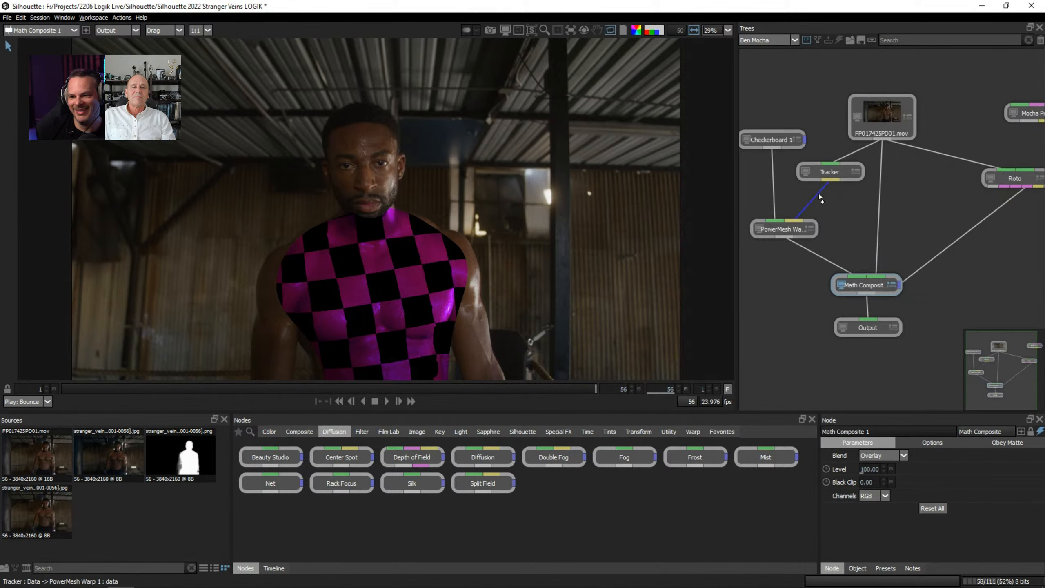
left_click_drag(820, 200, 831, 198)
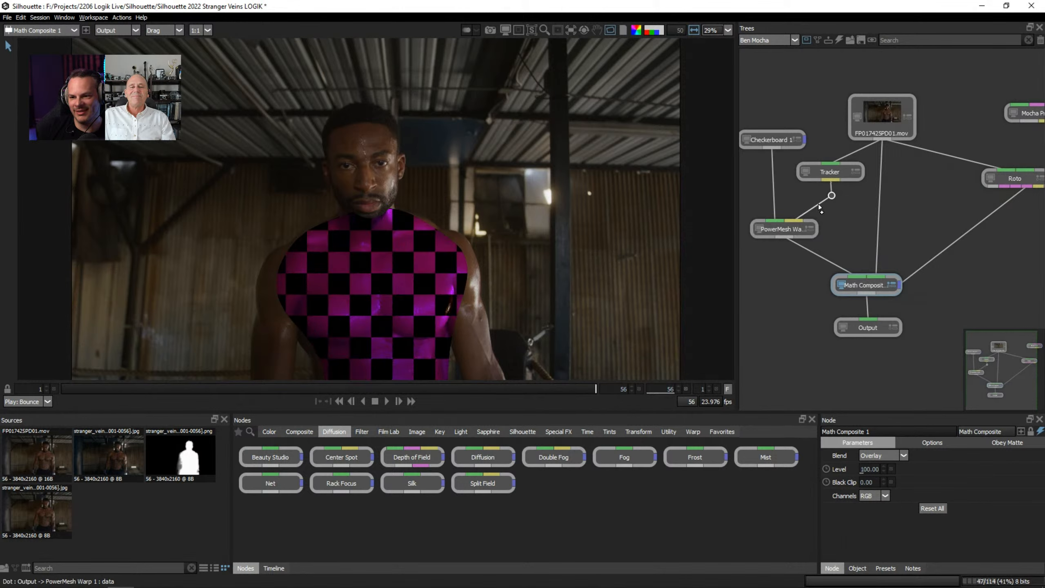
left_click(818, 205, "alt")
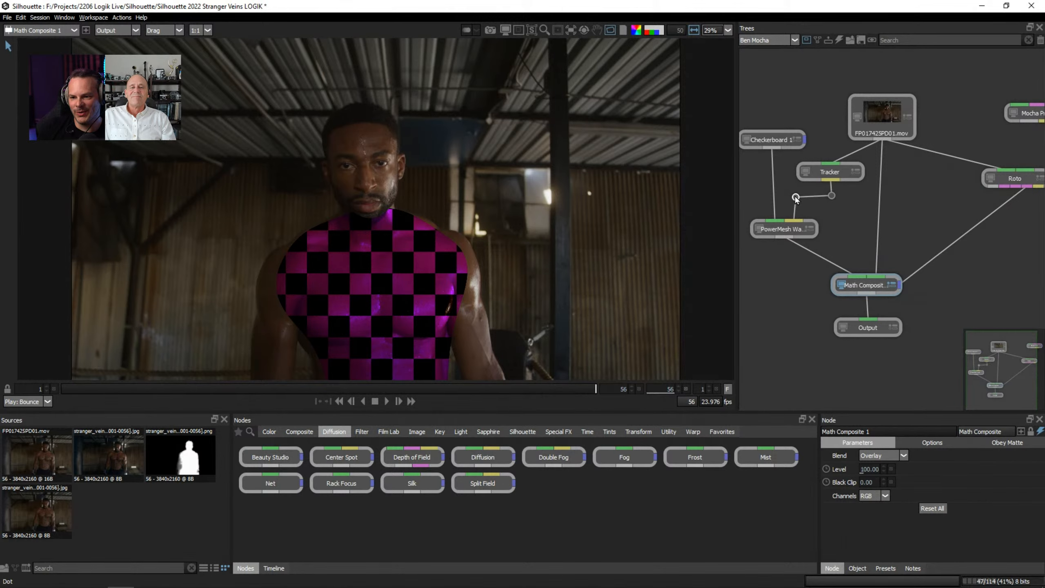
left_click(832, 195)
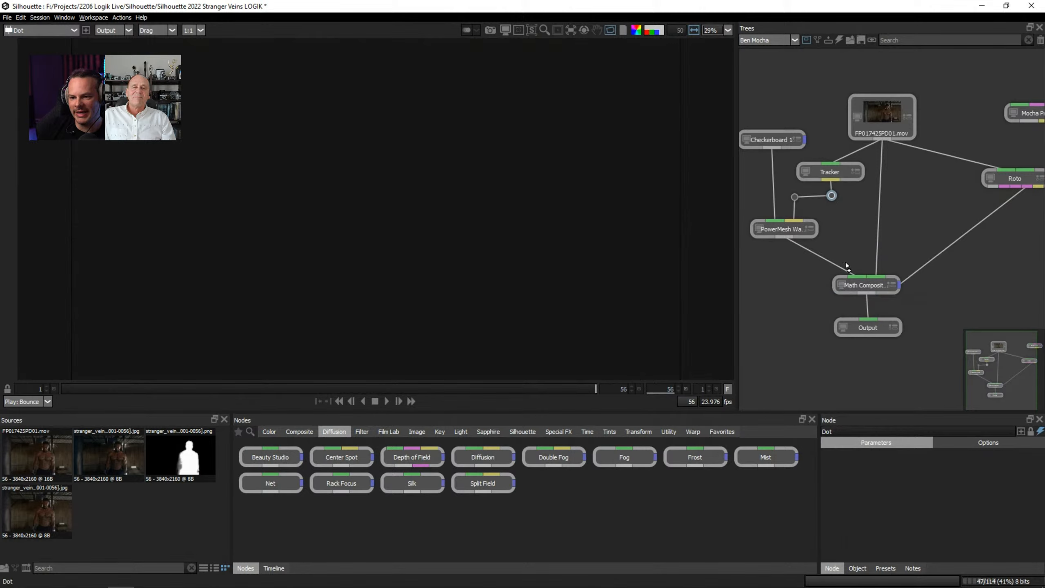
Route the PowerMesh Warp-to-Math Composite connection at right angles with two Dot nodes.
left_click(824, 259, "alt")
left_click_drag(824, 259, 856, 254)
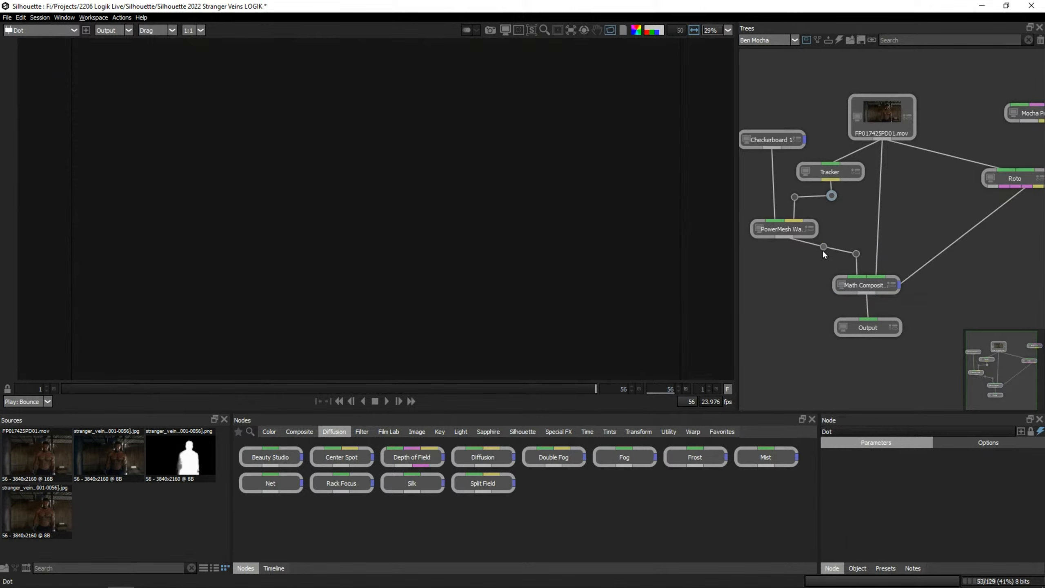
left_click_drag(824, 252, 784, 254)
Scrub to frame 39 and view the PowerMesh Warp output and the Tracker's layers.
left_click(870, 287)
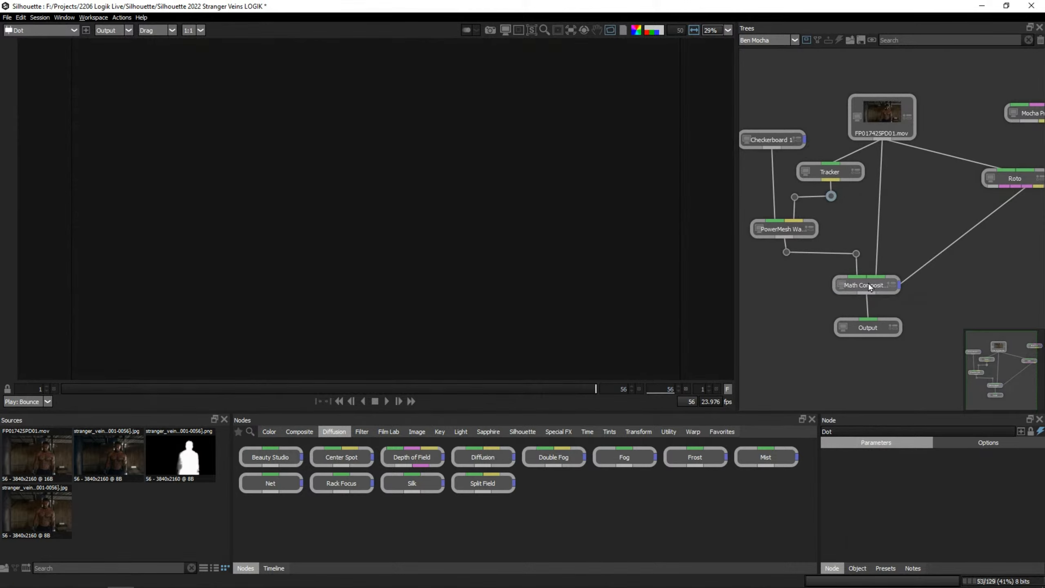
left_click_drag(369, 389, 430, 389)
left_click(790, 229)
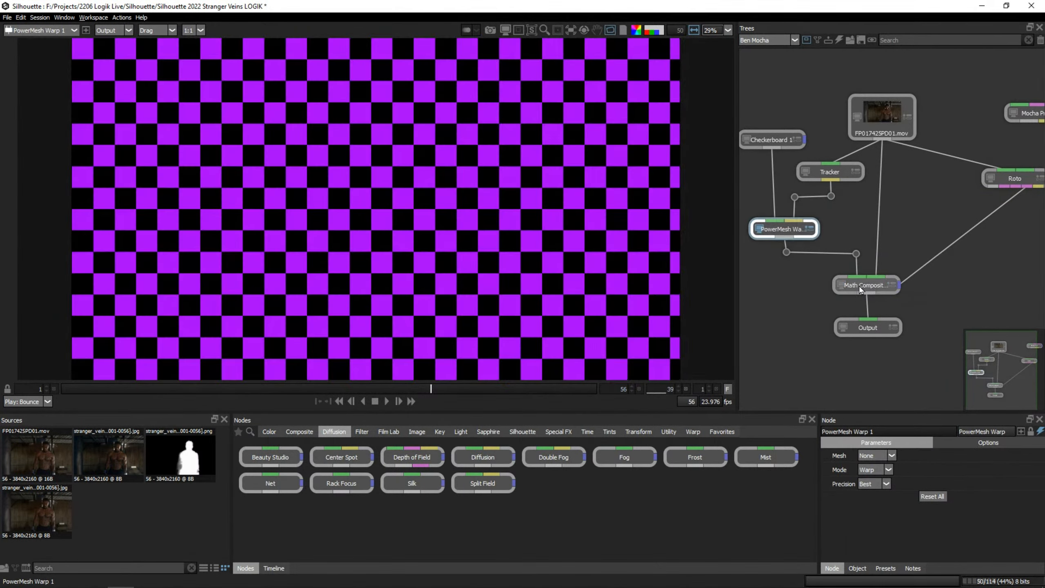
left_click(837, 176)
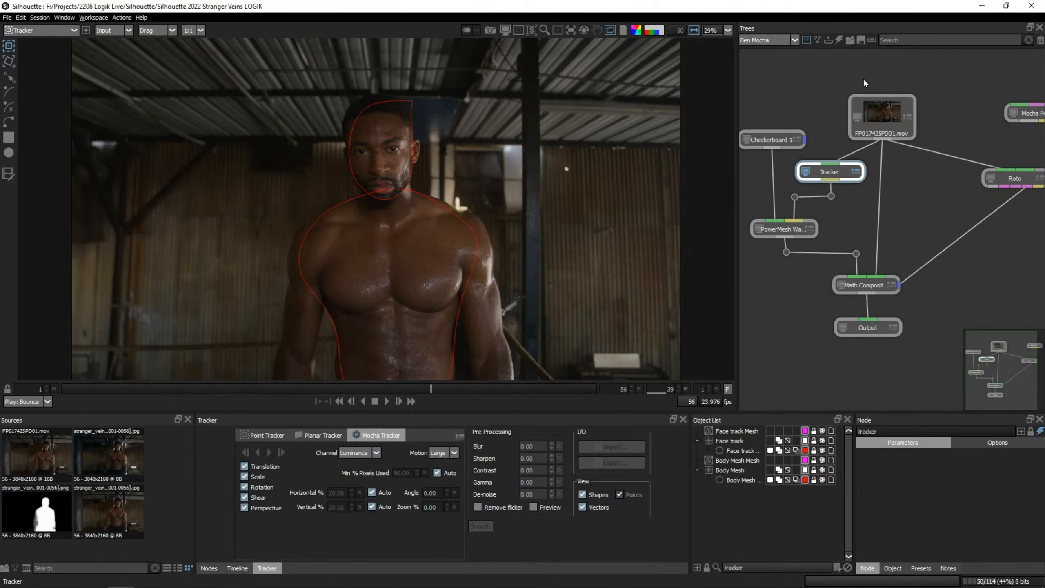
Open the recent project named Lens.
left_click(764, 40)
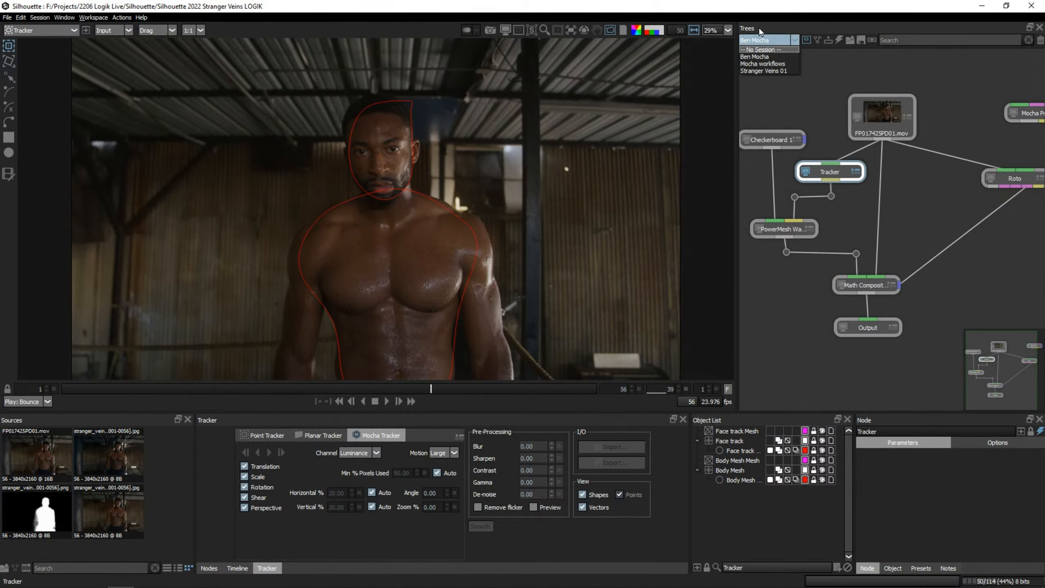
left_click(760, 32)
left_click(7, 17)
mouse_move(53, 143)
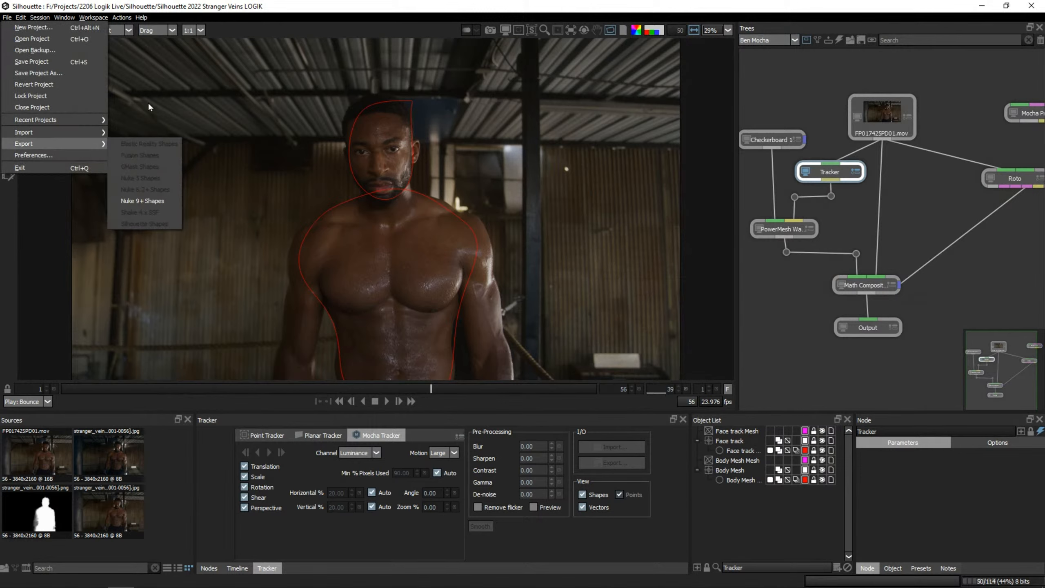
mouse_move(62, 119)
left_click(164, 143)
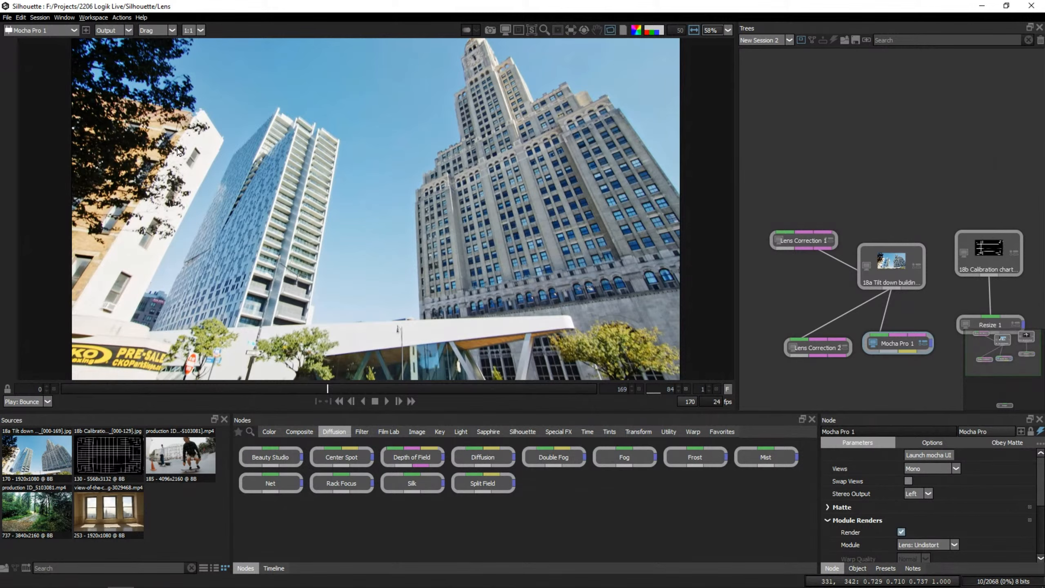
Play the tilt-down building shot through Mocha Pro, stop it, and scrub back to frame 28.
left_click(387, 401)
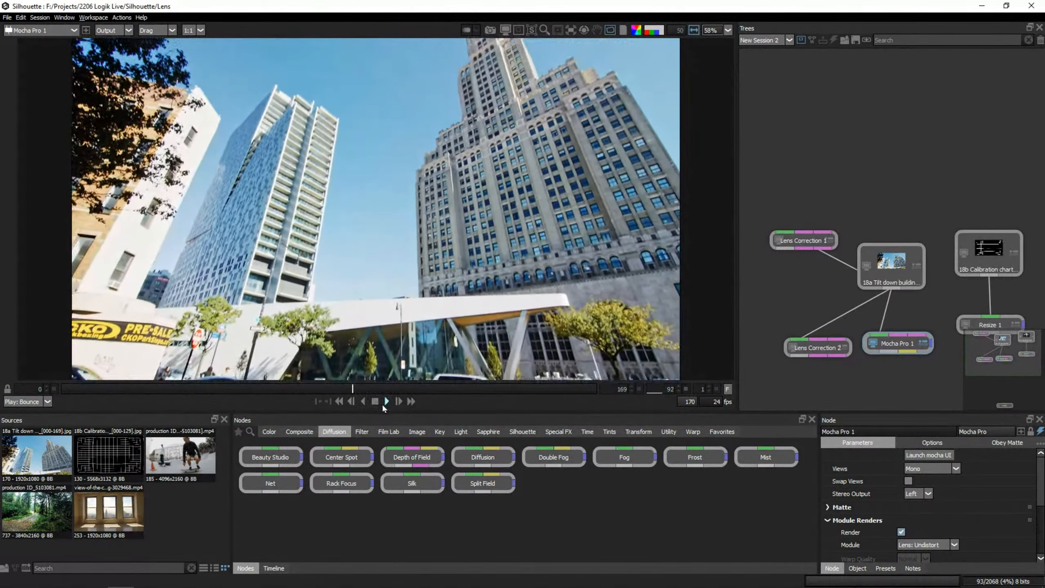
left_click(373, 402)
left_click_drag(320, 390, 389, 387)
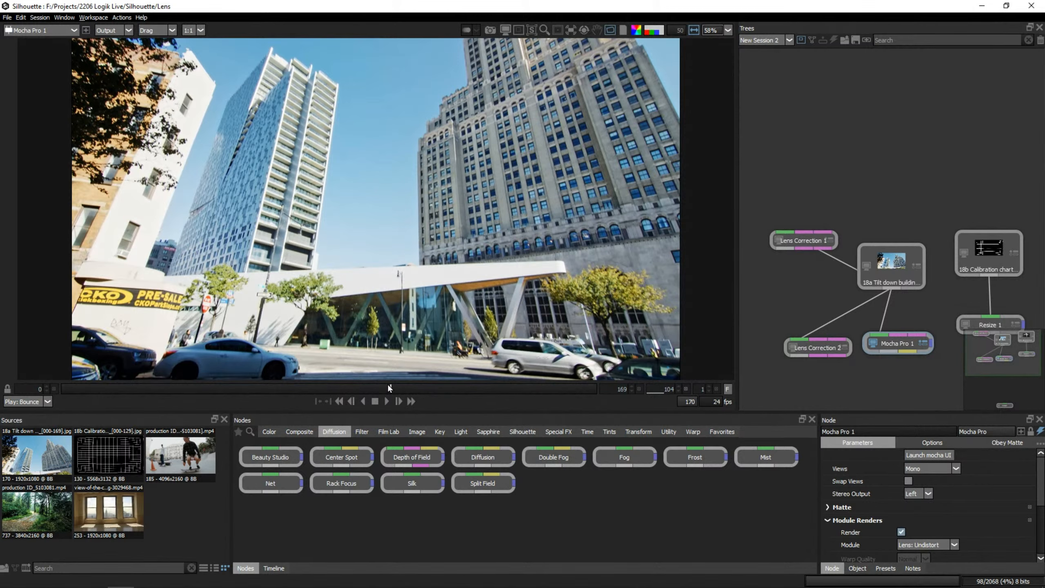
left_click_drag(386, 389, 149, 393)
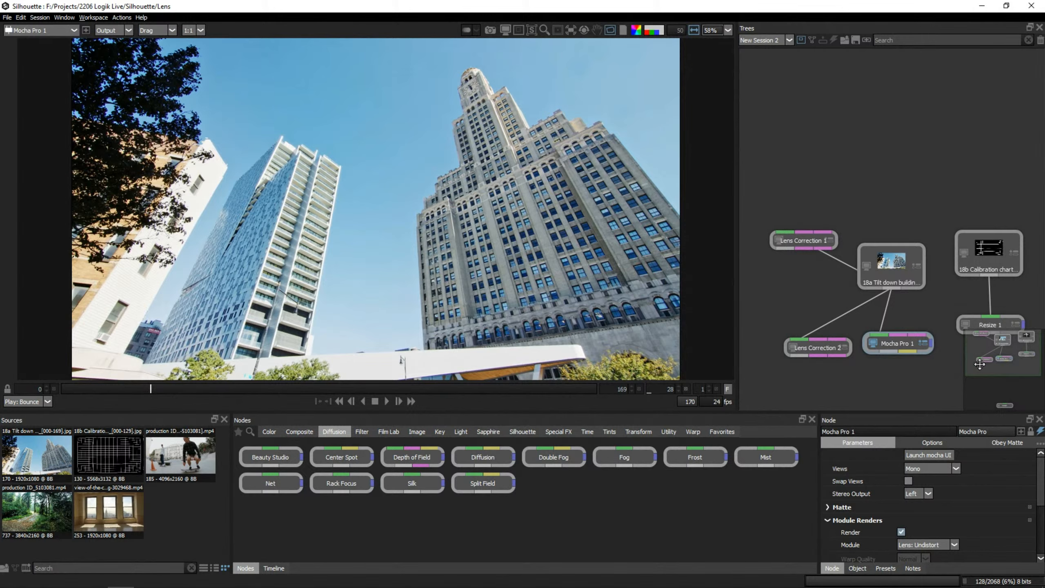
View the calibration chart source and its Resize output, and move the Resize node closer beneath the chart.
left_click_drag(1010, 365, 1012, 380)
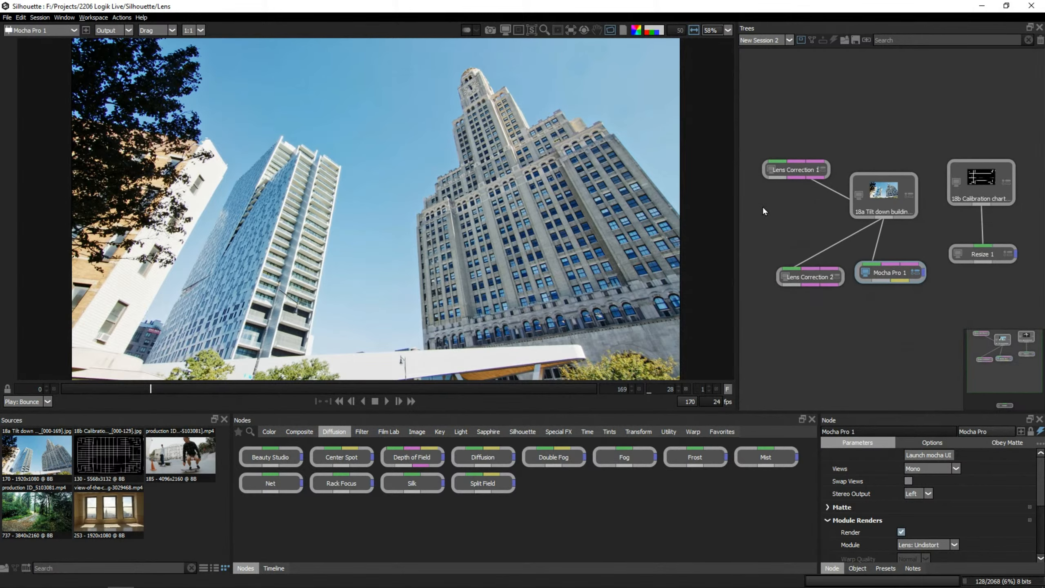
left_click(984, 186)
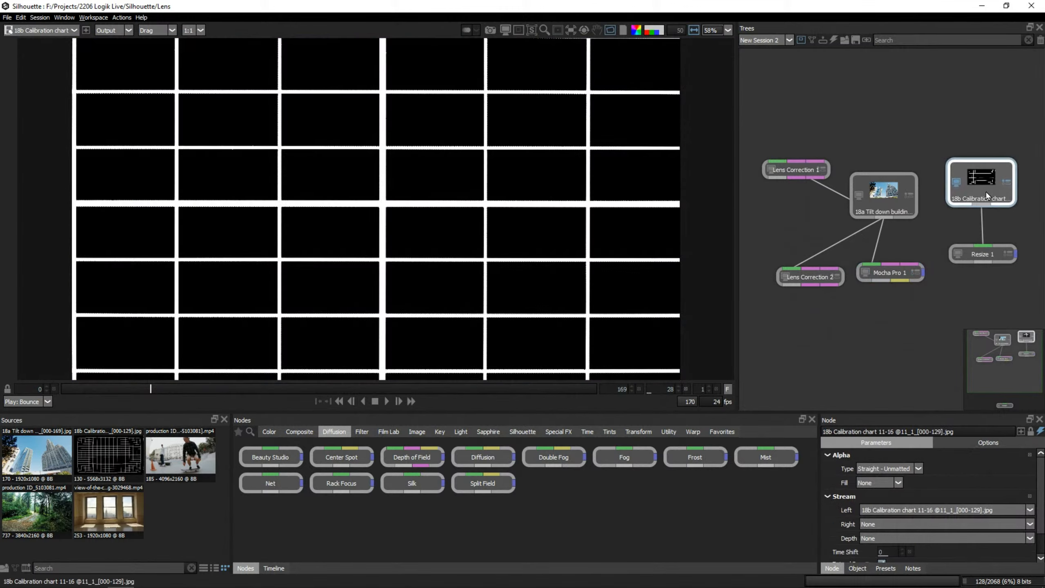
double_click(983, 254)
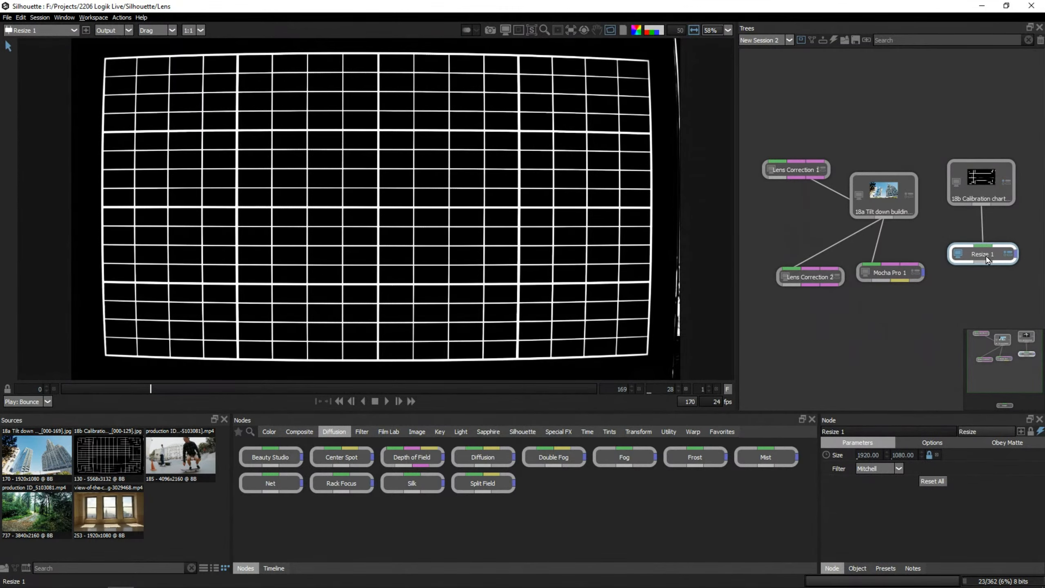
left_click_drag(986, 253, 986, 234)
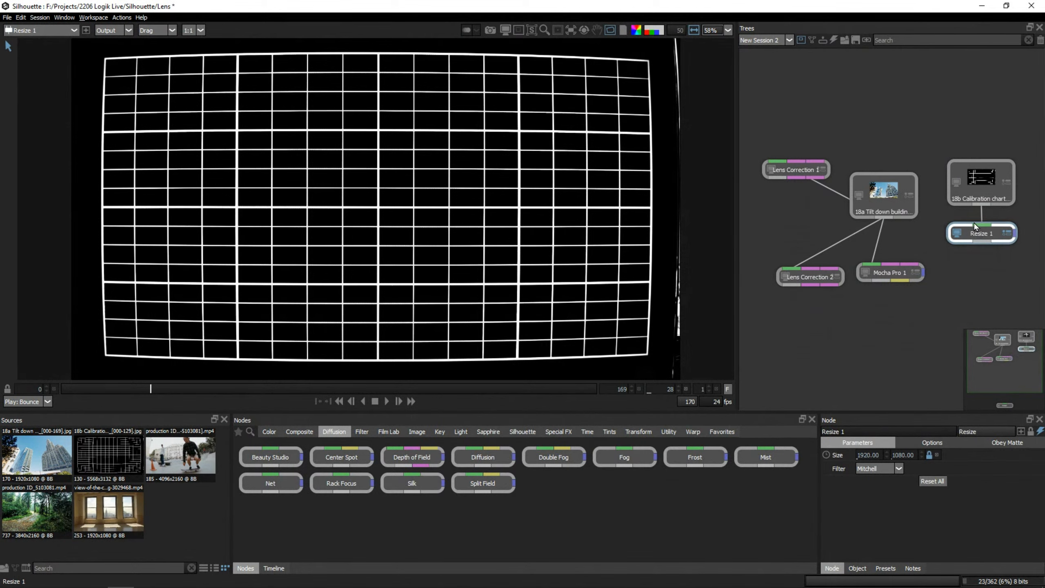
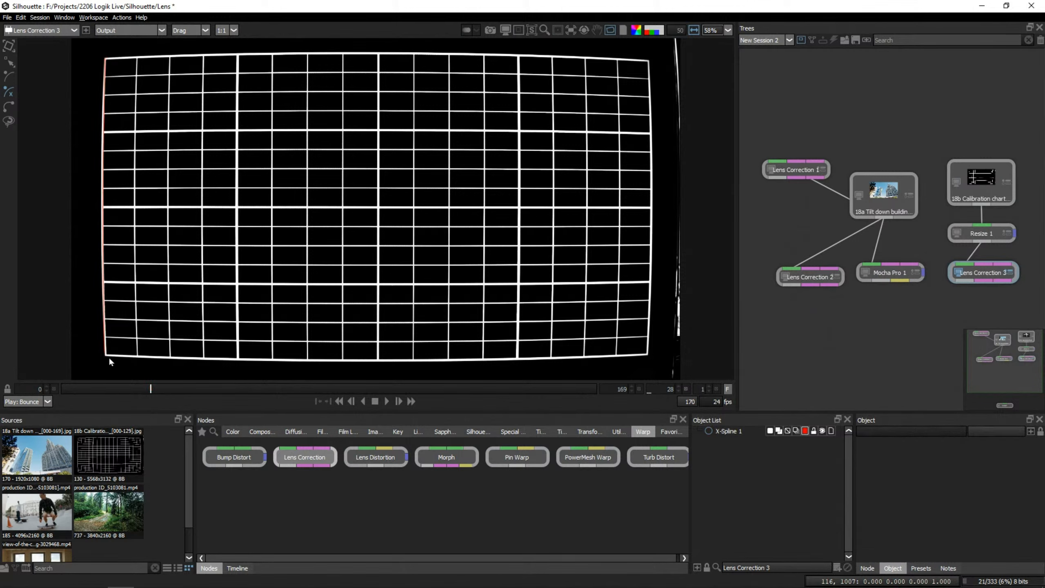
Finish the open spline along the chart's curved left grid line and align its middle and end points with the line.
left_click(106, 355)
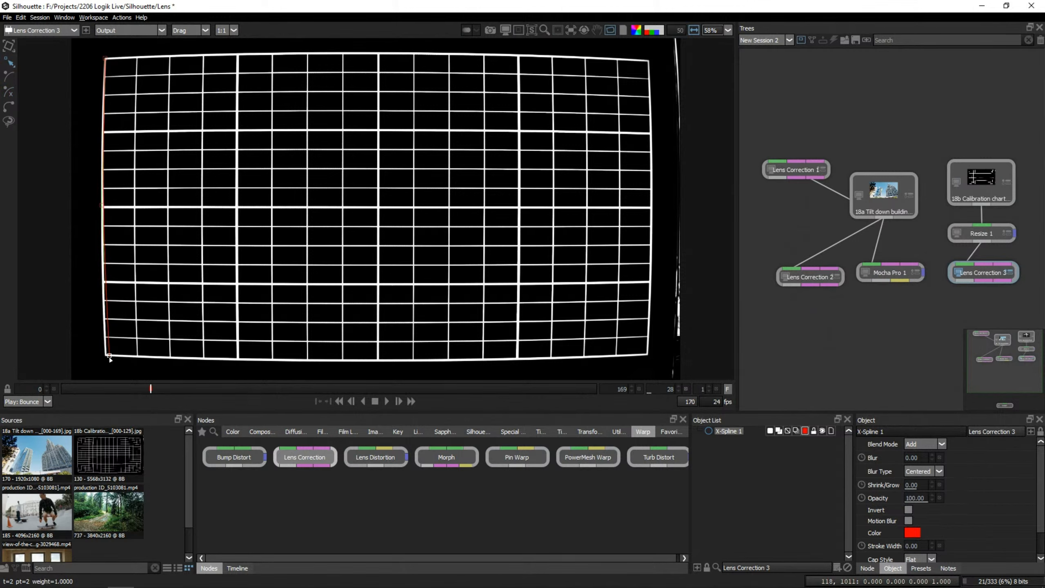
left_click_drag(102, 206, 101, 206)
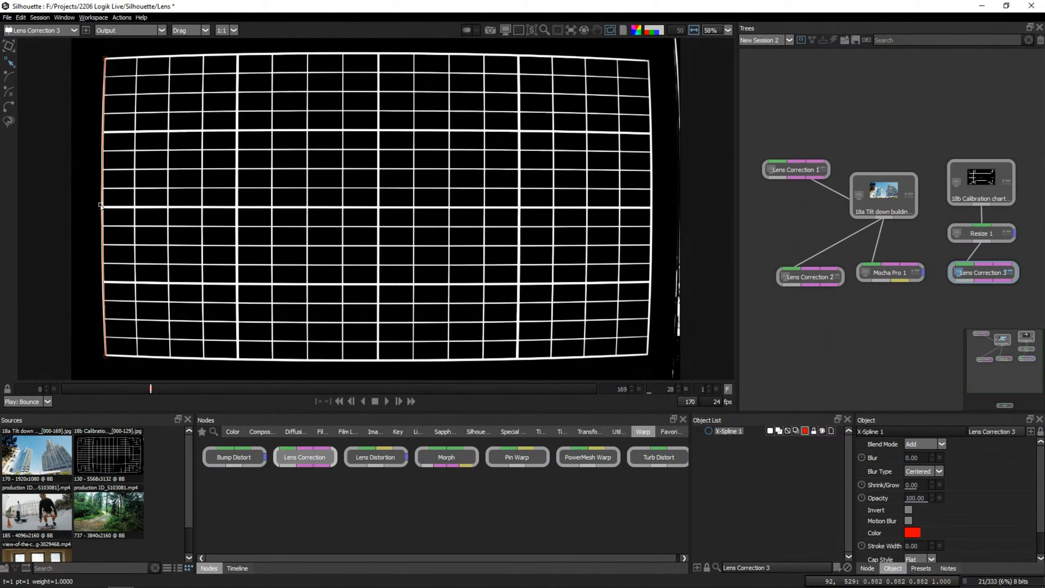
left_click(105, 58)
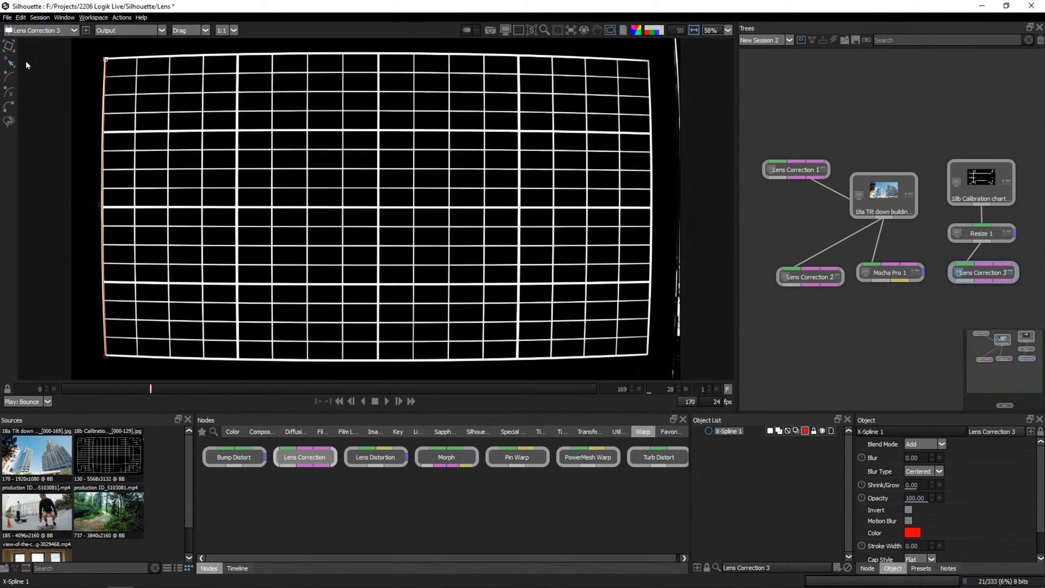
Change the left-edge spline's color to dark magenta #aa007f.
left_click(805, 431)
left_click(486, 241)
left_click(499, 243)
left_click(487, 229)
left_click(499, 229)
left_click(500, 215)
left_click(441, 267)
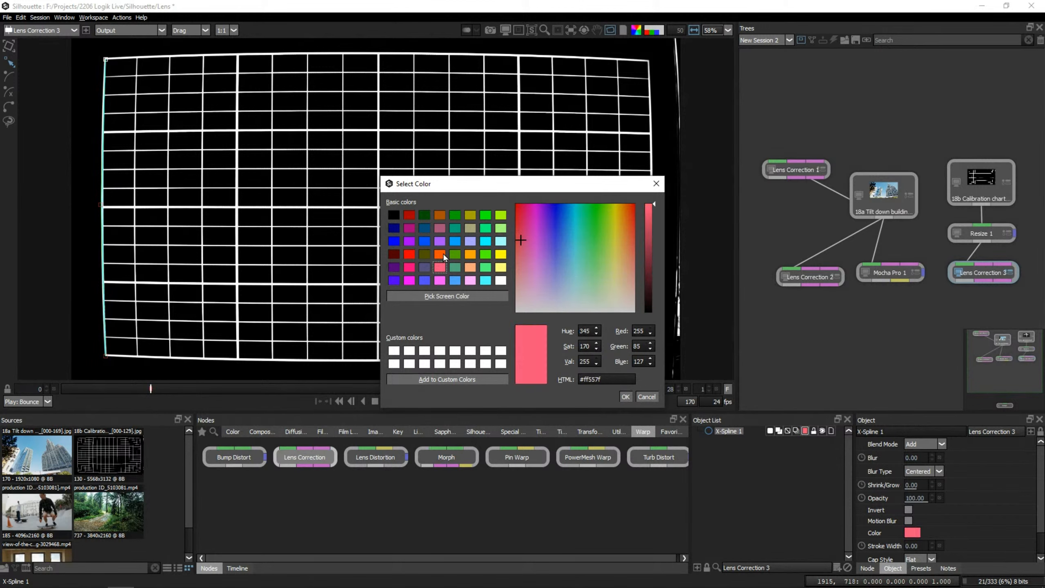
left_click(441, 253)
left_click(440, 280)
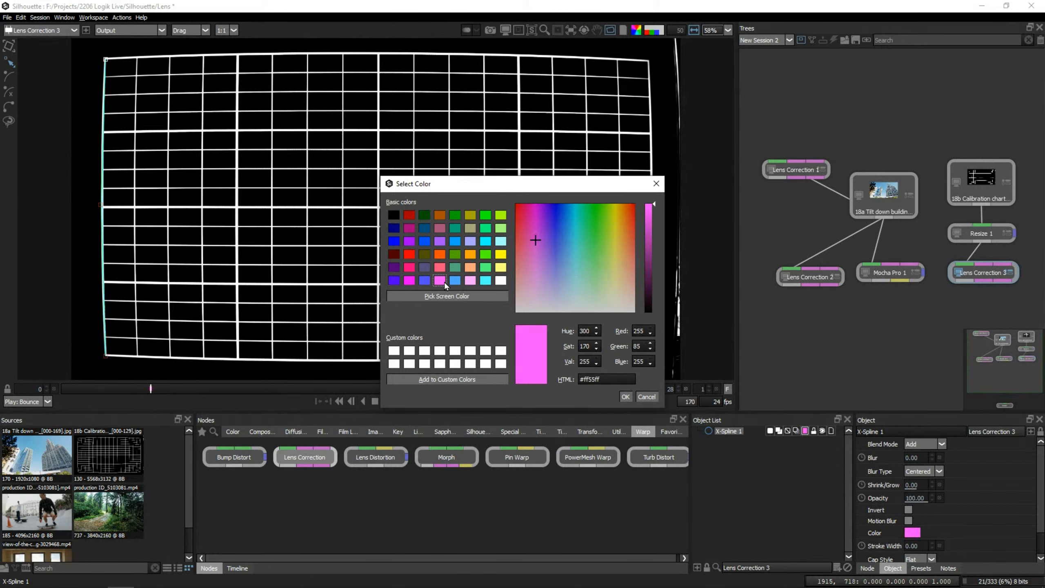
left_click(410, 254)
left_click(410, 229)
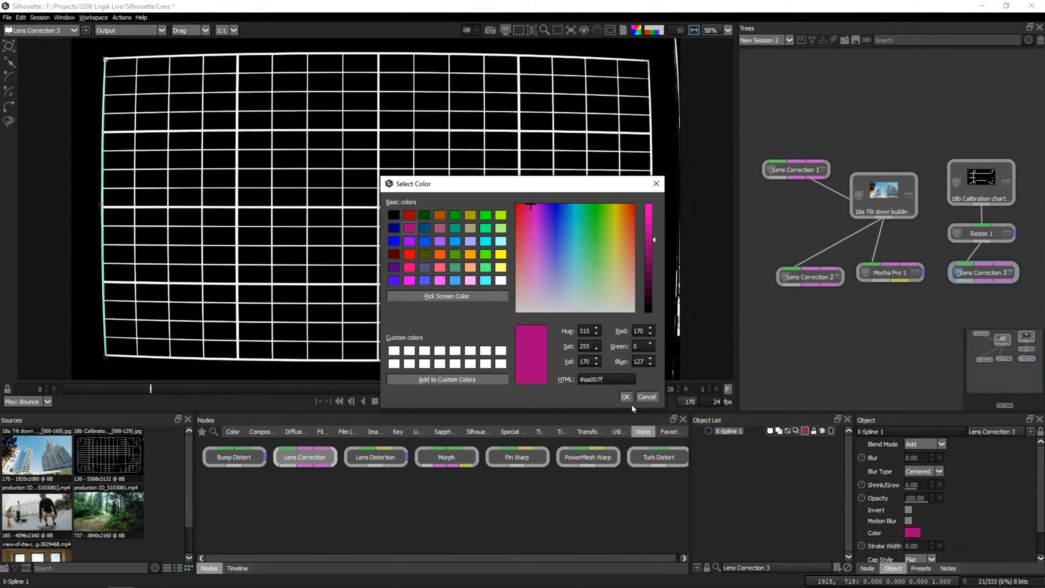
left_click(625, 396)
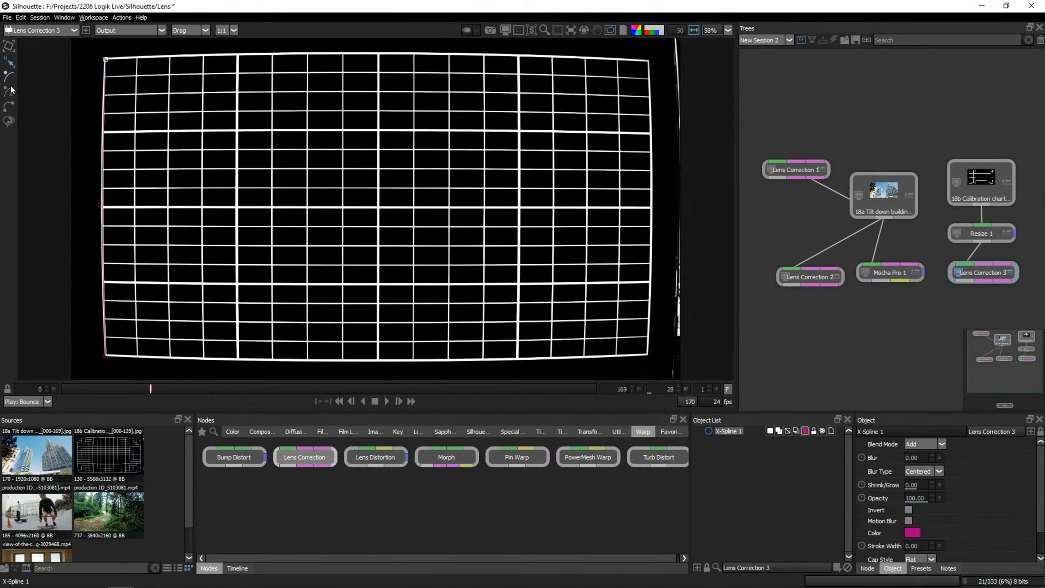
Draw a three-point open X-Spline along the chart's curved top grid line and align its points with the line.
left_click(104, 57)
left_click(379, 55)
left_click(647, 59)
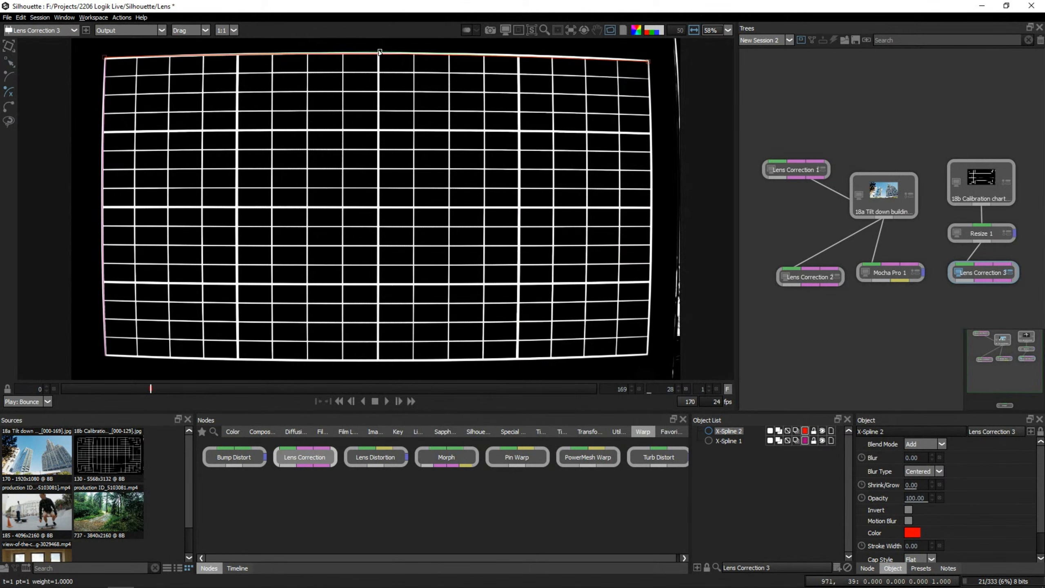
left_click_drag(379, 52, 379, 50)
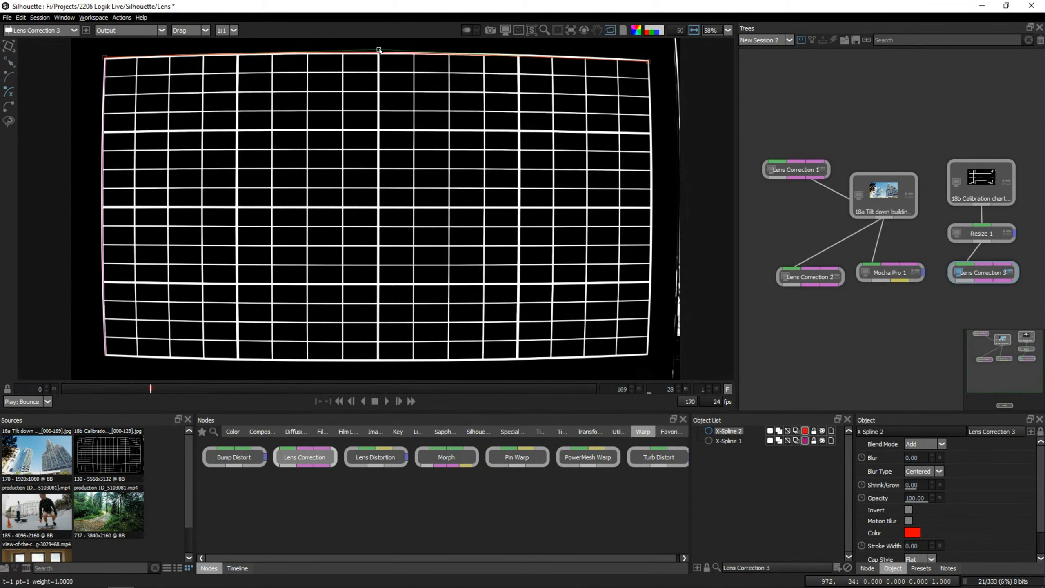
left_click(106, 60)
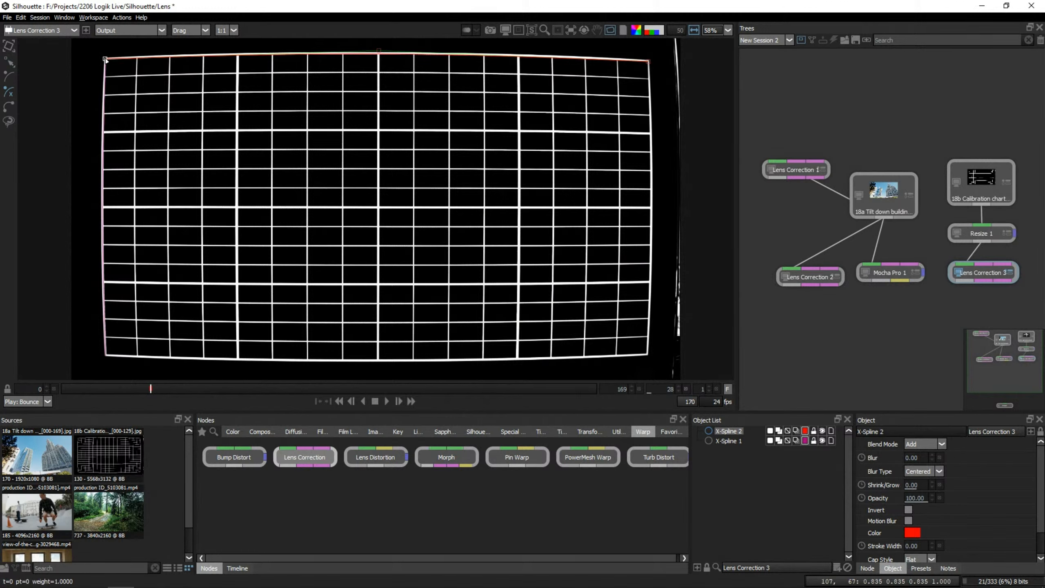
left_click(649, 61)
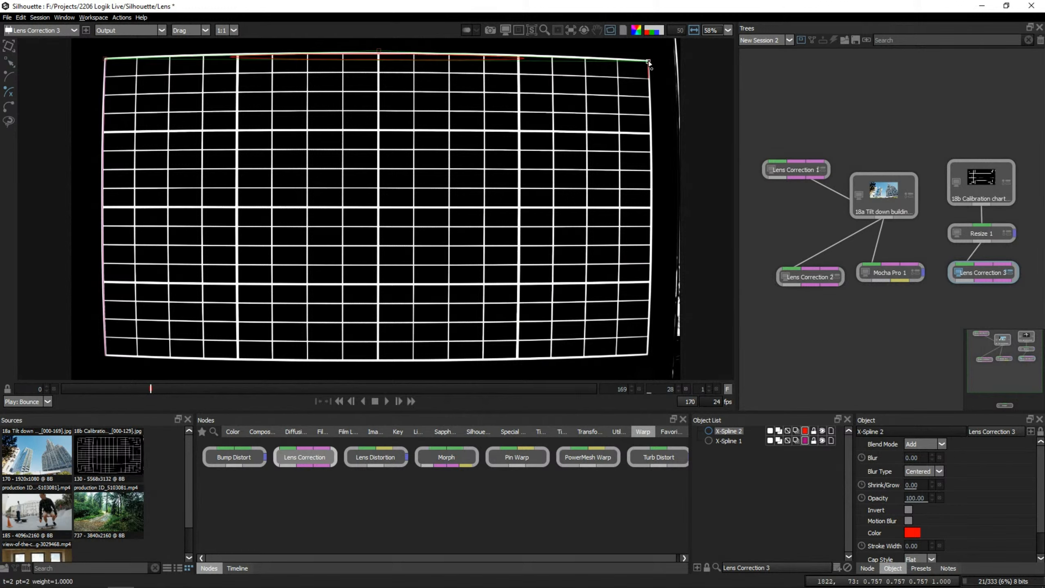
key("Return")
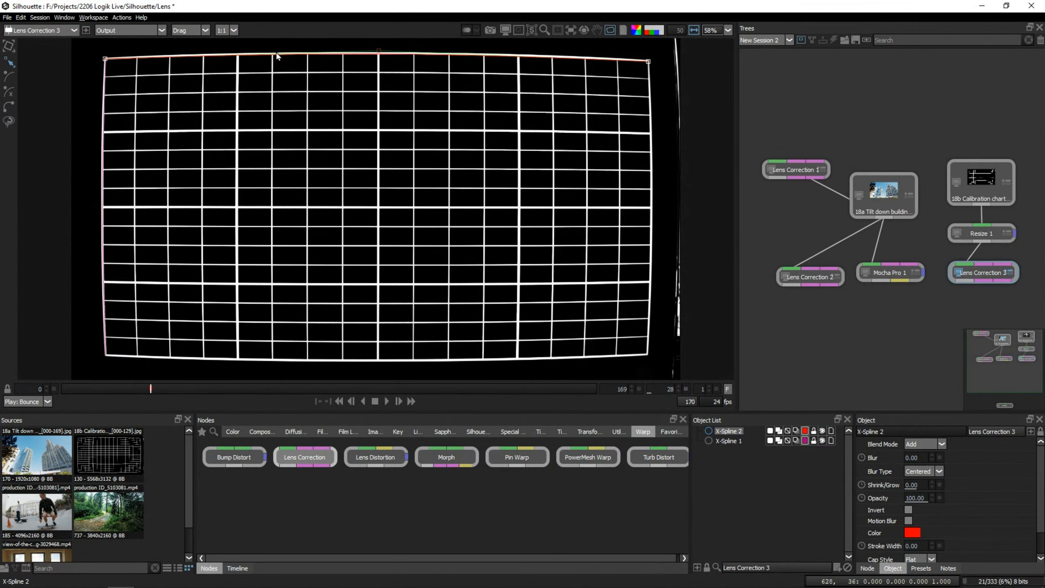
Adjust the weight of the top spline's middle point to about 0.52 and fit its right end point to the grid corner.
left_click(378, 51)
left_click_drag(381, 52, 342, 59)
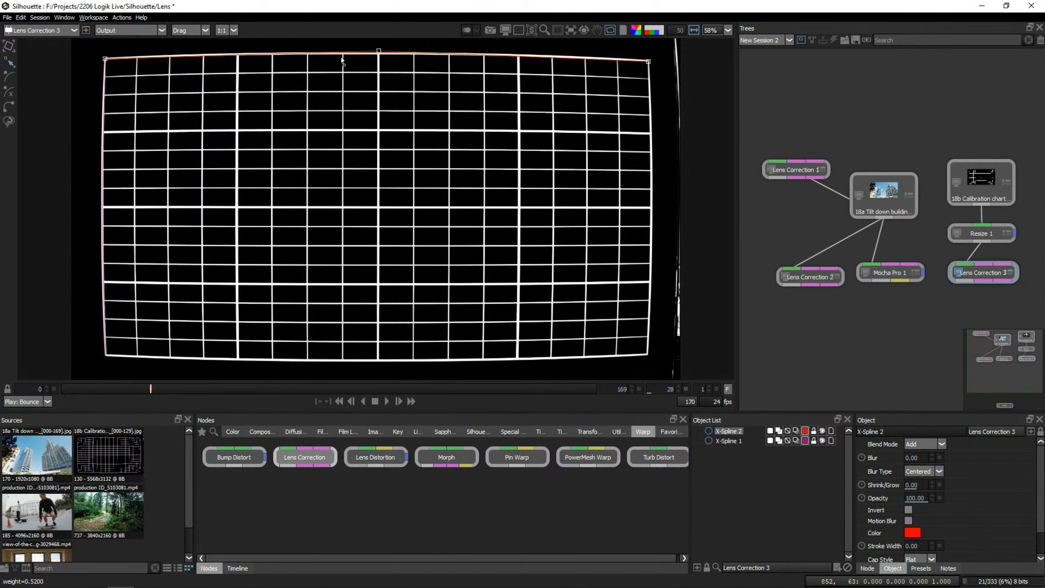
left_click(649, 62)
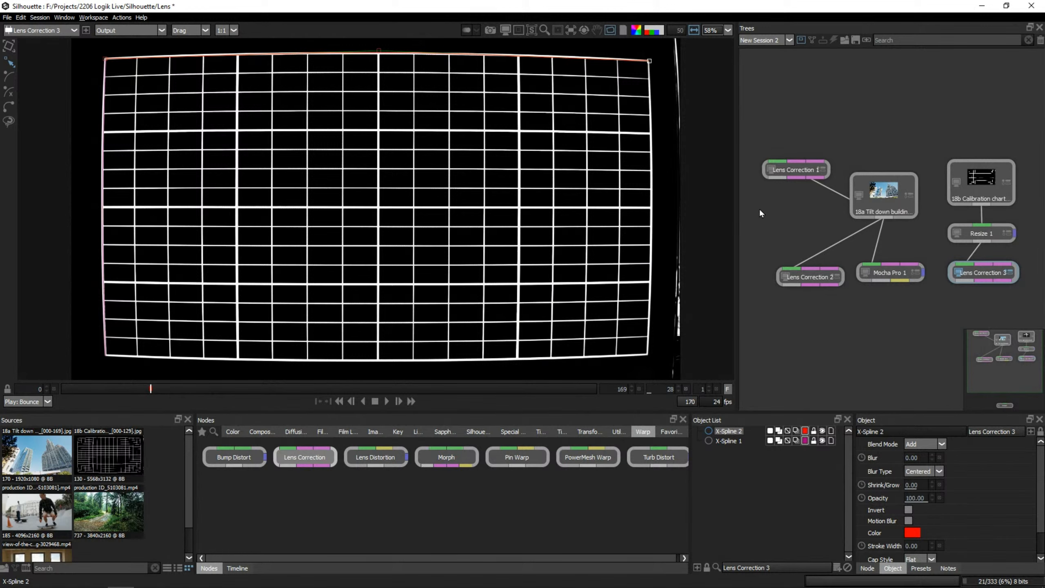
Calibrate the chart's Lens Correction node from both X-Splines using the 1-Parameter camera model.
left_click(730, 441, "shift")
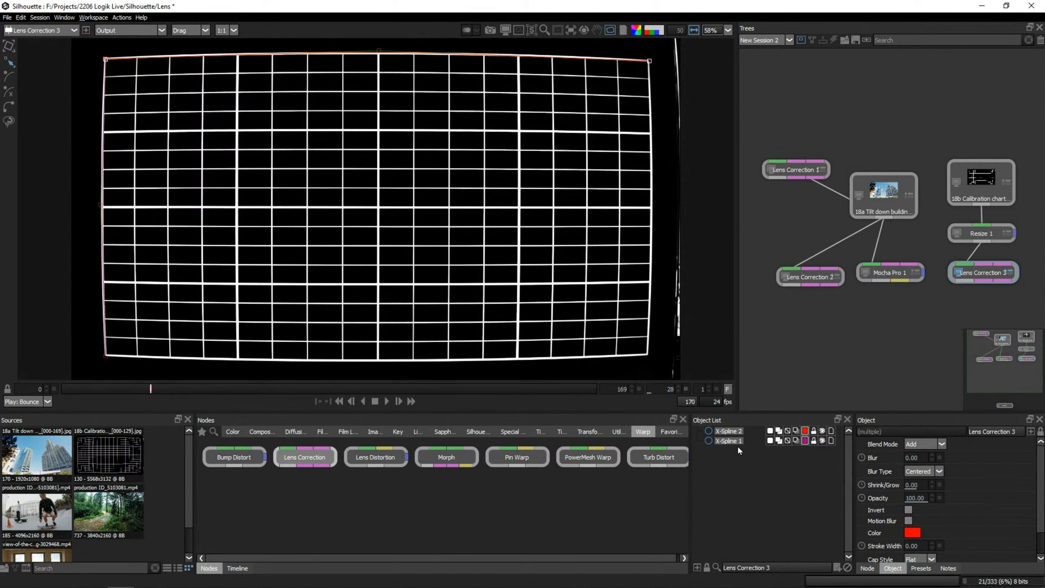
left_click(867, 568)
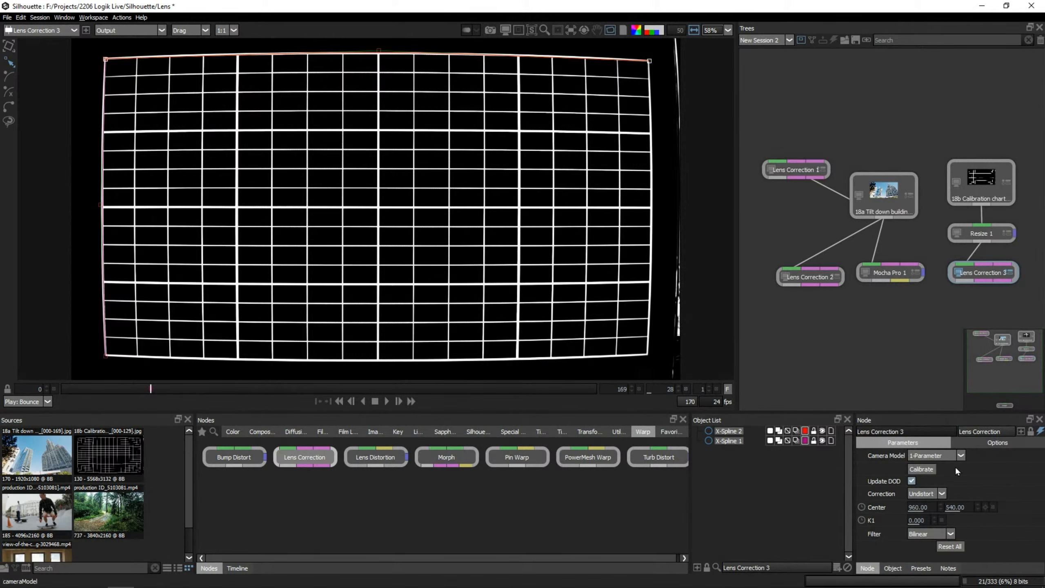
left_click(927, 470)
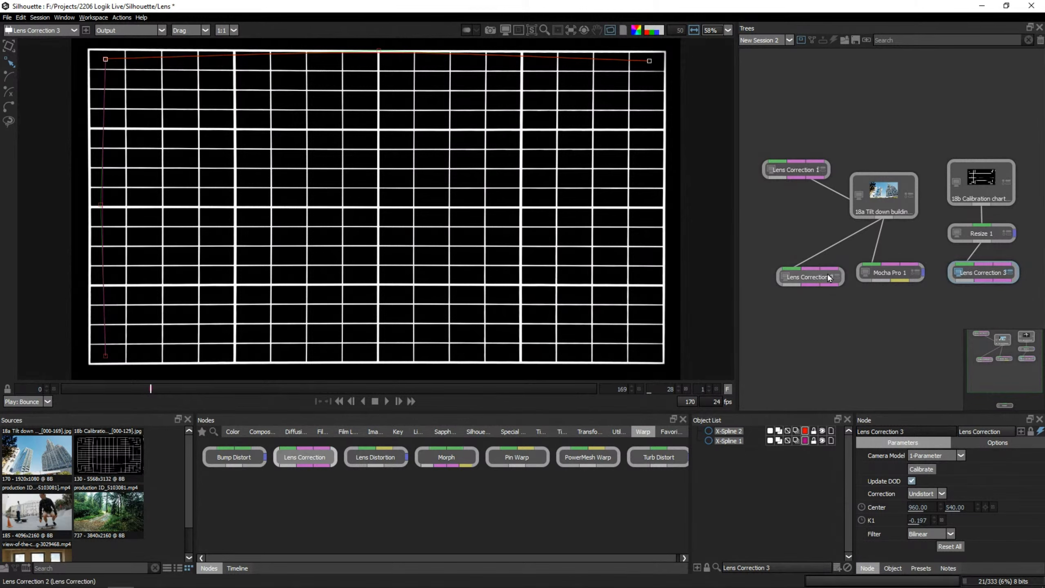
Delete the Lens Correction 2 and Mocha Pro 1 nodes from beneath the building shot.
left_click_drag(841, 303, 894, 283)
key("Delete")
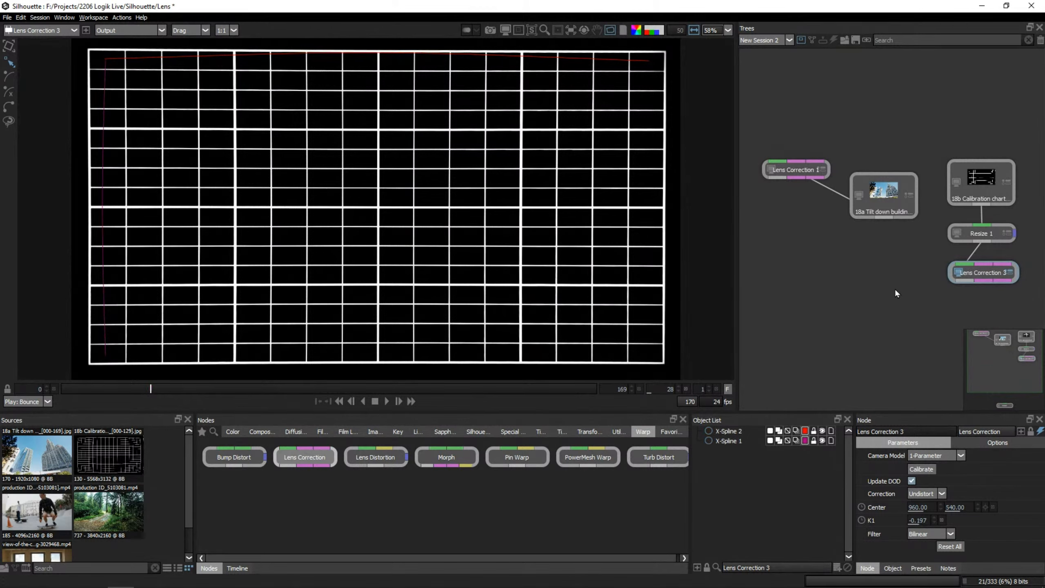
Copy the calibrated Lens Correction node, connect the copy to the tilt-down building source, and view its output.
left_click(984, 271)
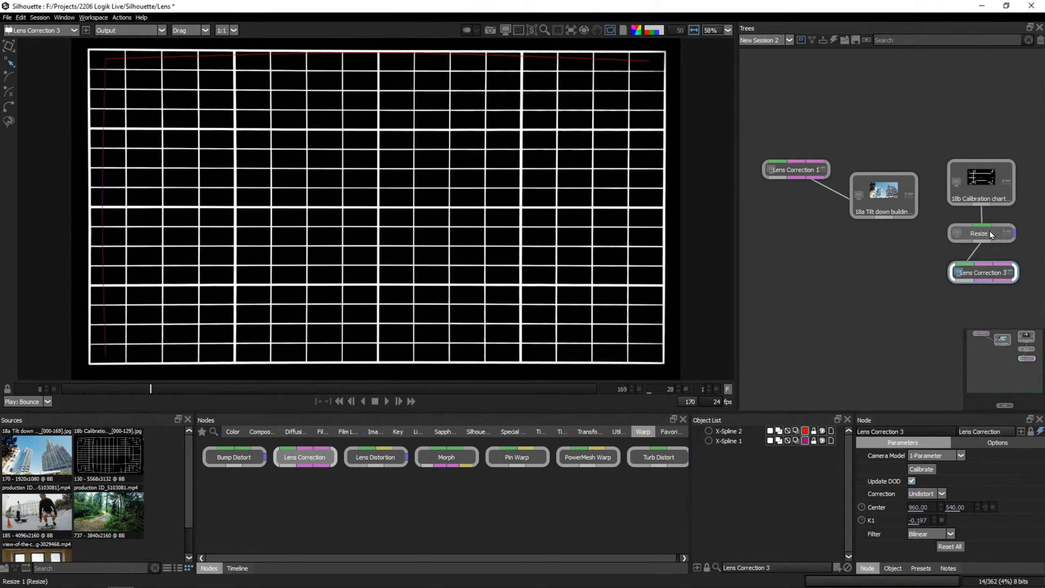
double_click(895, 198)
key("ctrl+v")
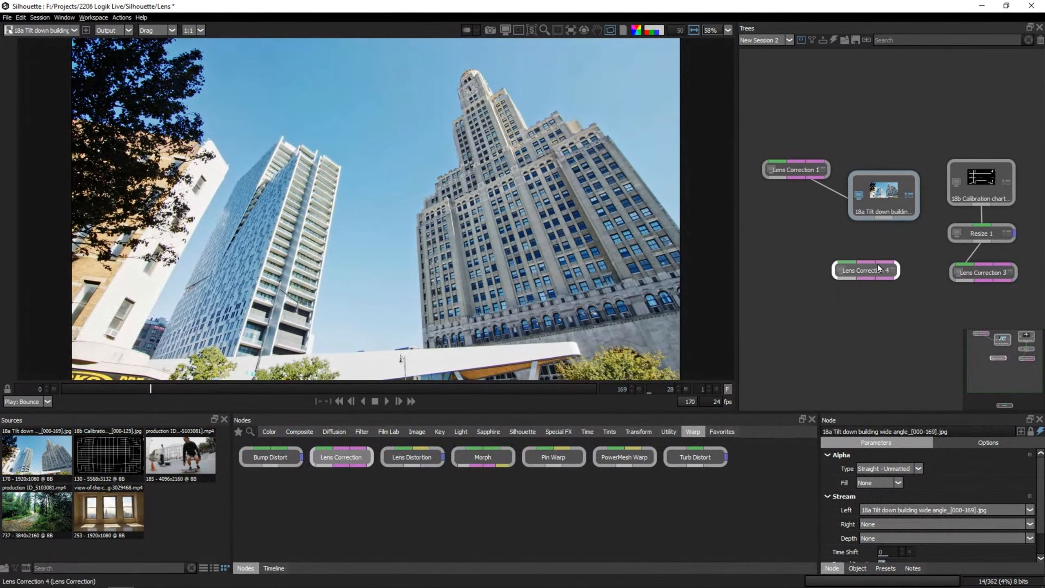
left_click_drag(885, 219, 878, 250)
double_click(864, 272)
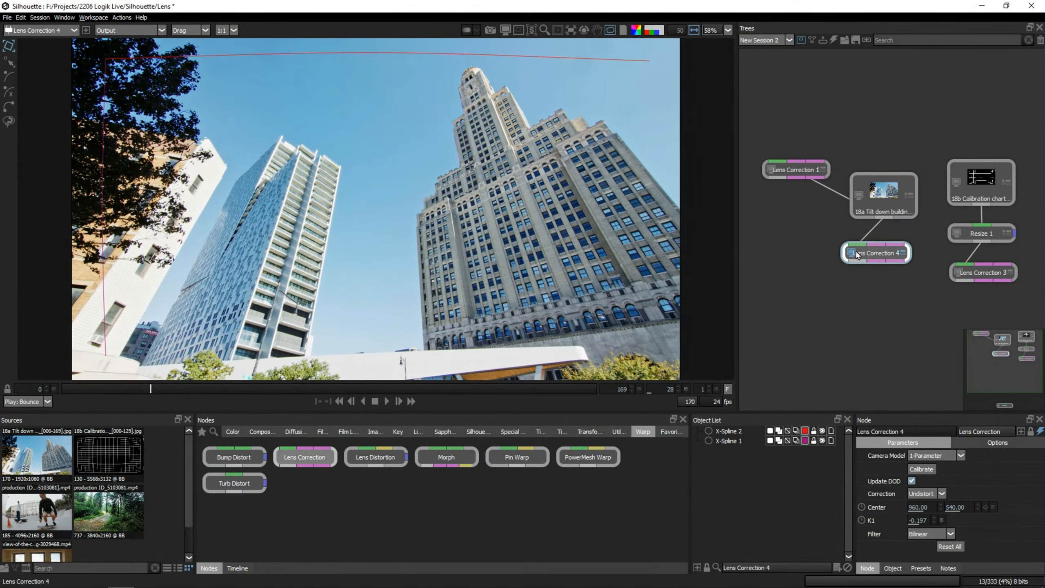
Go to frame 0, enable the ROI for the corrected building shot, and match it to the full DOD.
left_click_drag(220, 391, 43, 405)
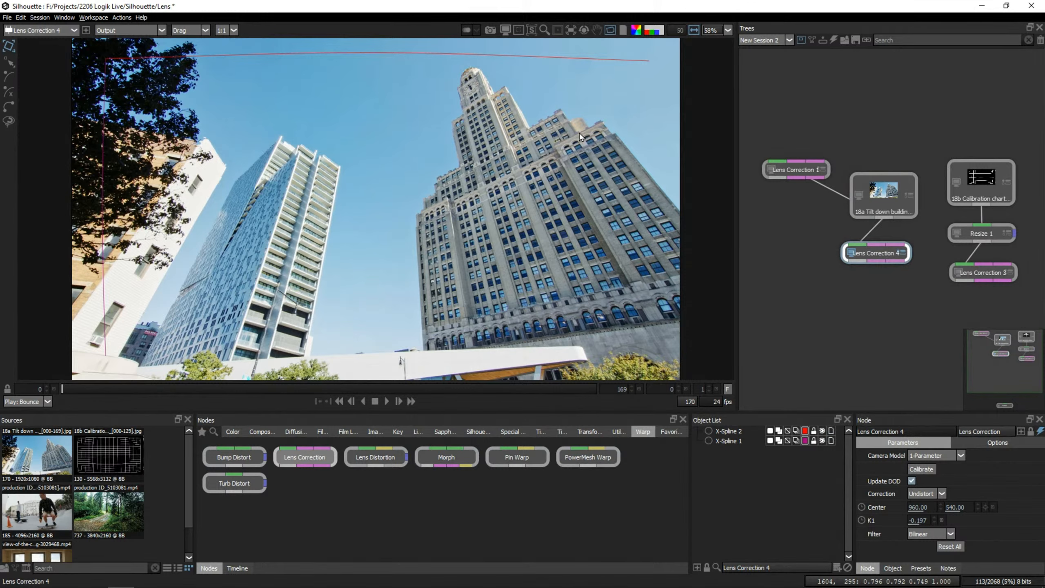
left_click(505, 31)
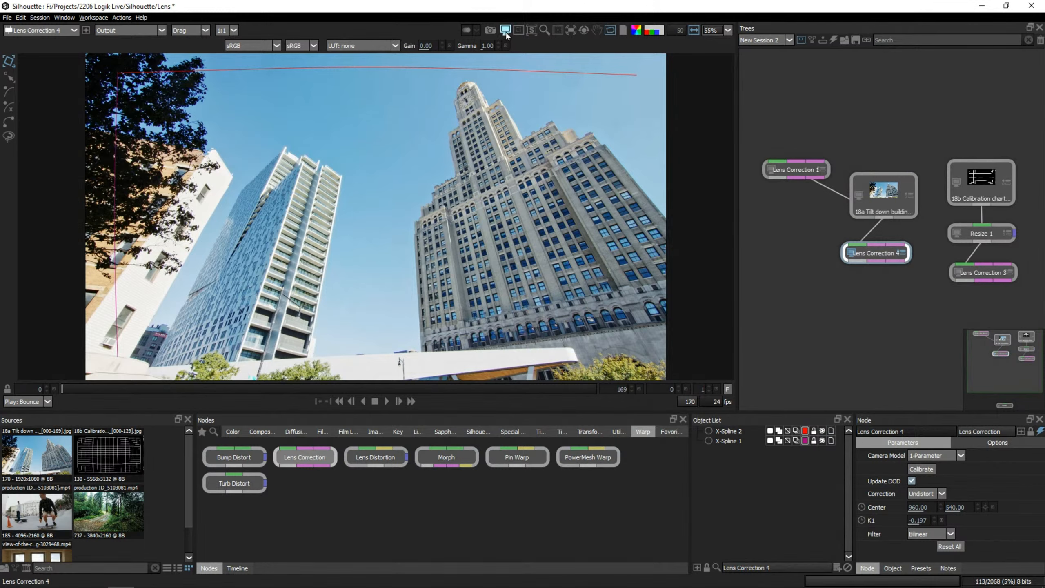
left_click(506, 31)
left_click(518, 30)
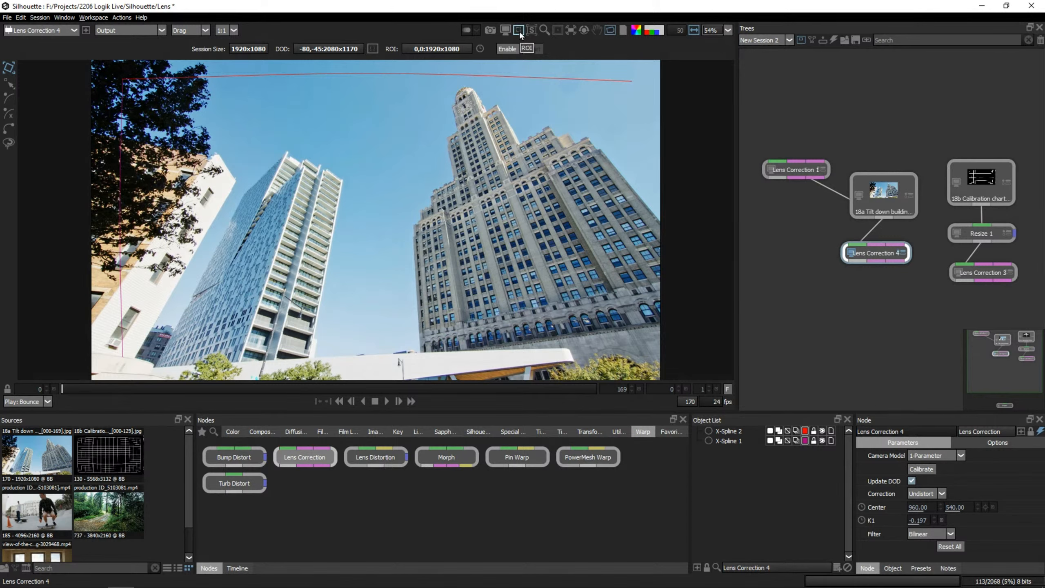
left_click(507, 49)
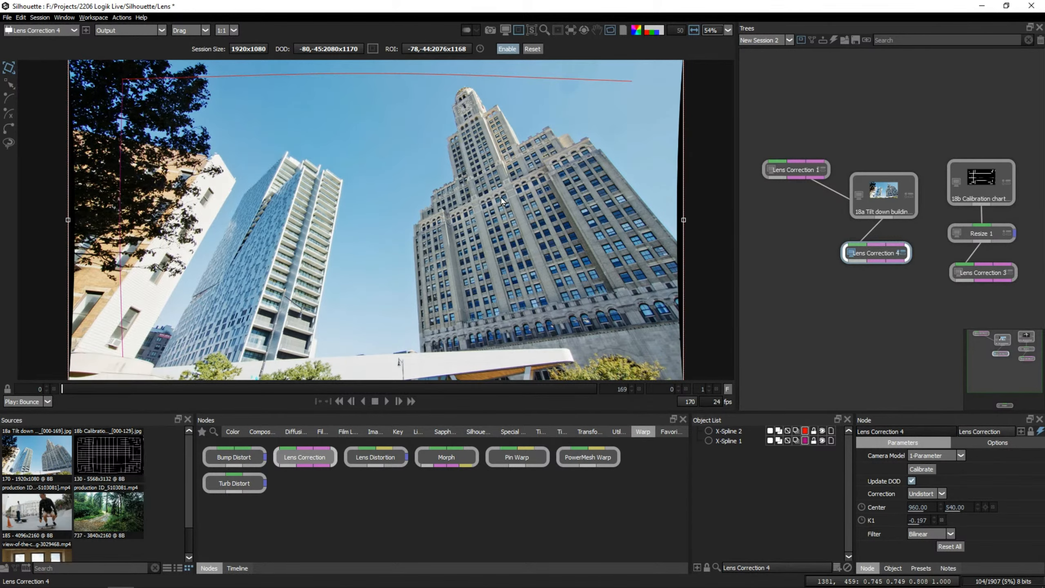
scroll(501, 197, "down", 2)
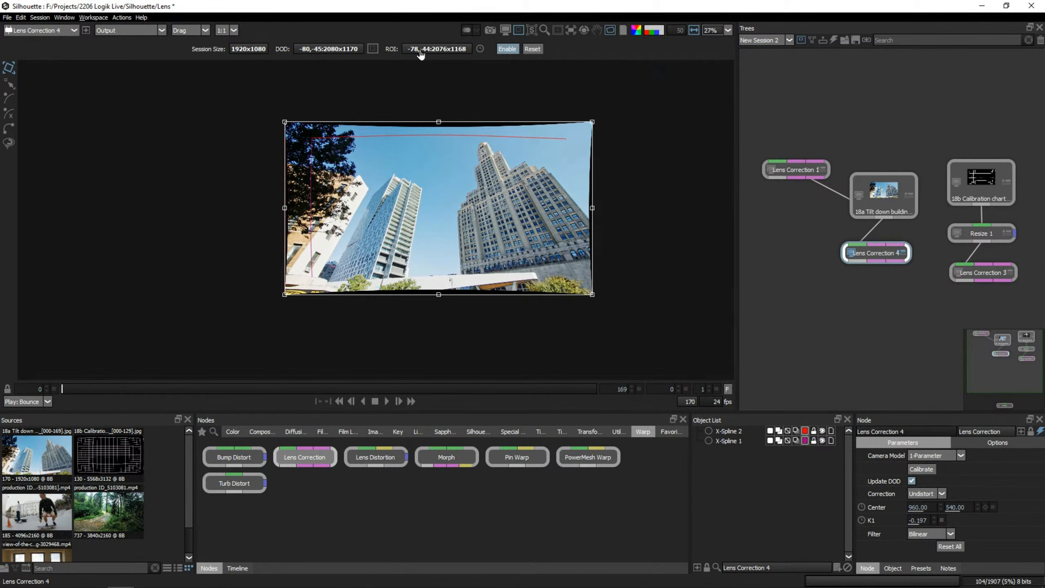
left_click(372, 48)
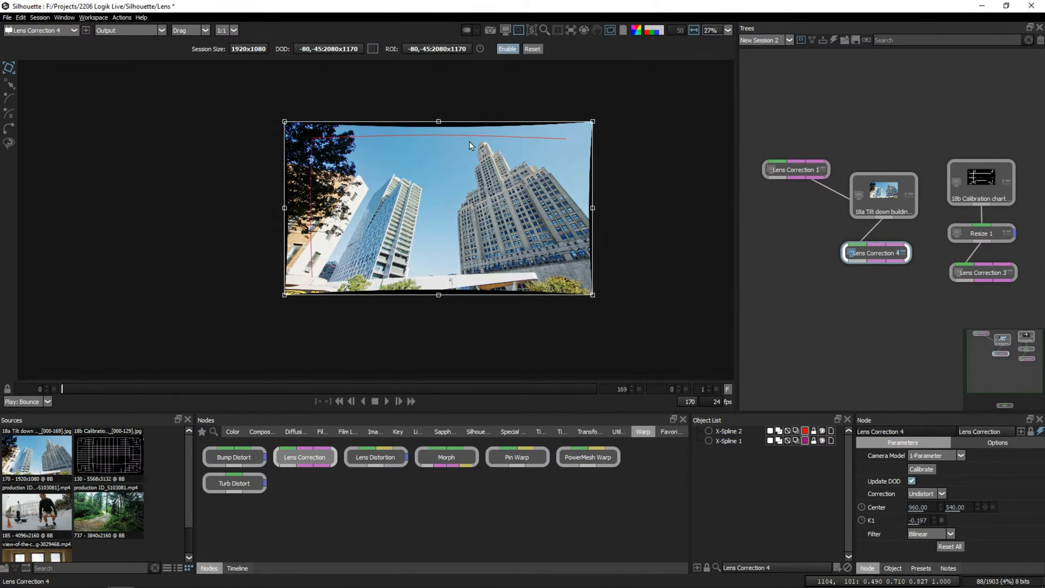
Inspect the warped frame edges beyond the session size, and compare the view with the ROI reset and enabled.
scroll(478, 161, "up", 1)
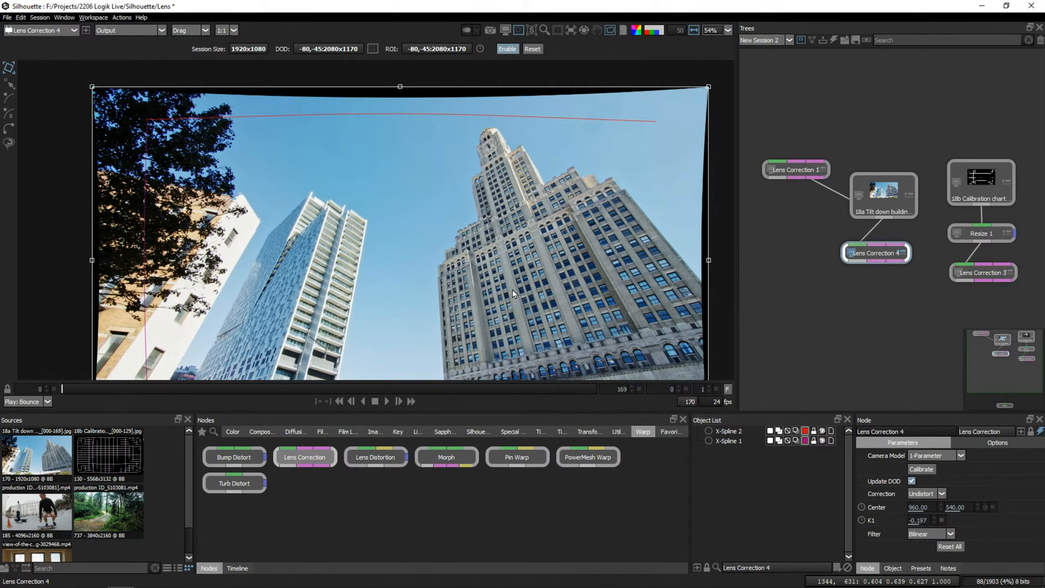
left_click_drag(513, 289, 510, 222)
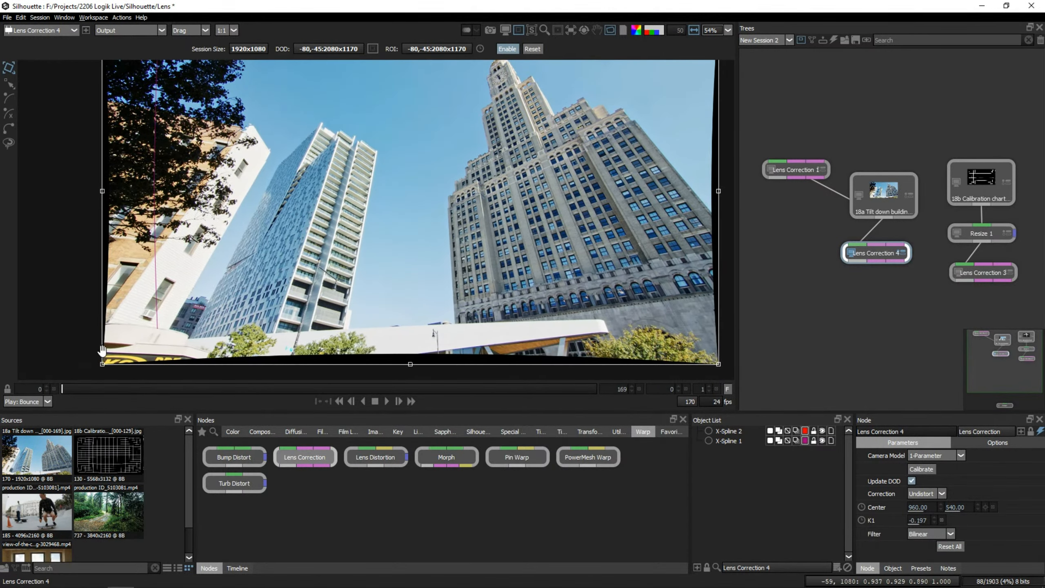
left_click_drag(581, 243, 502, 353)
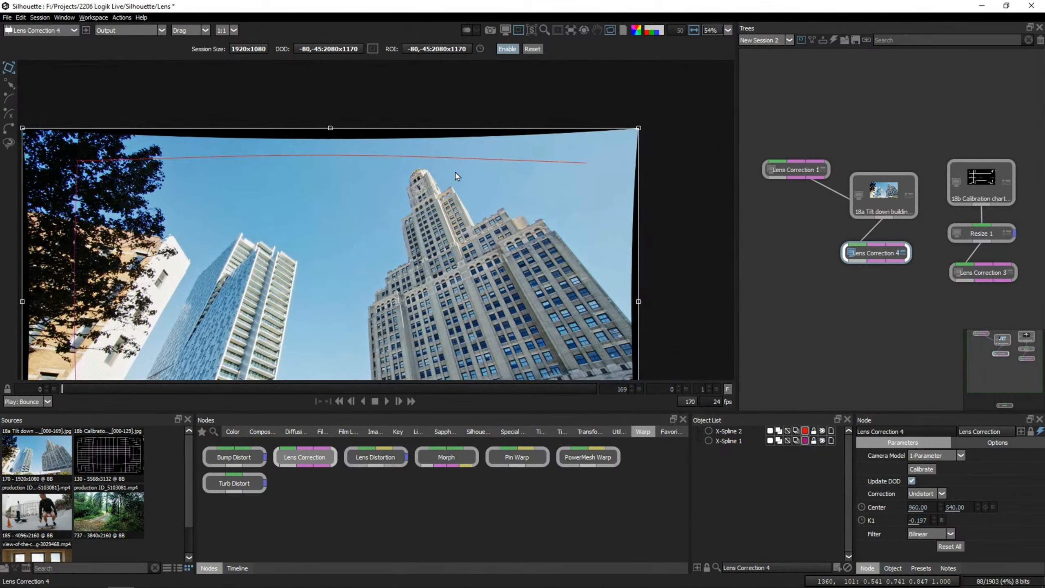
left_click(529, 48)
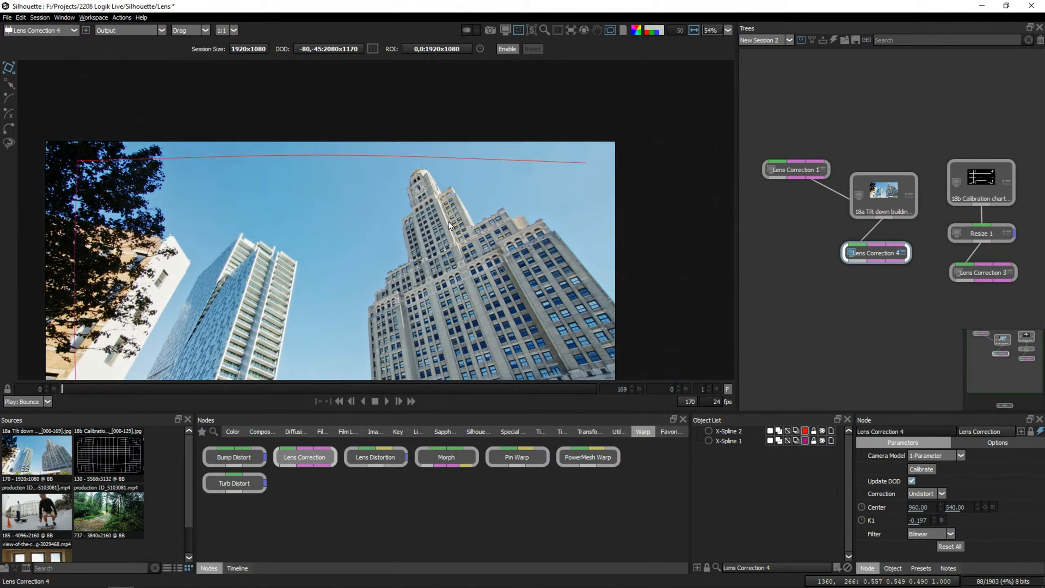
left_click(510, 49)
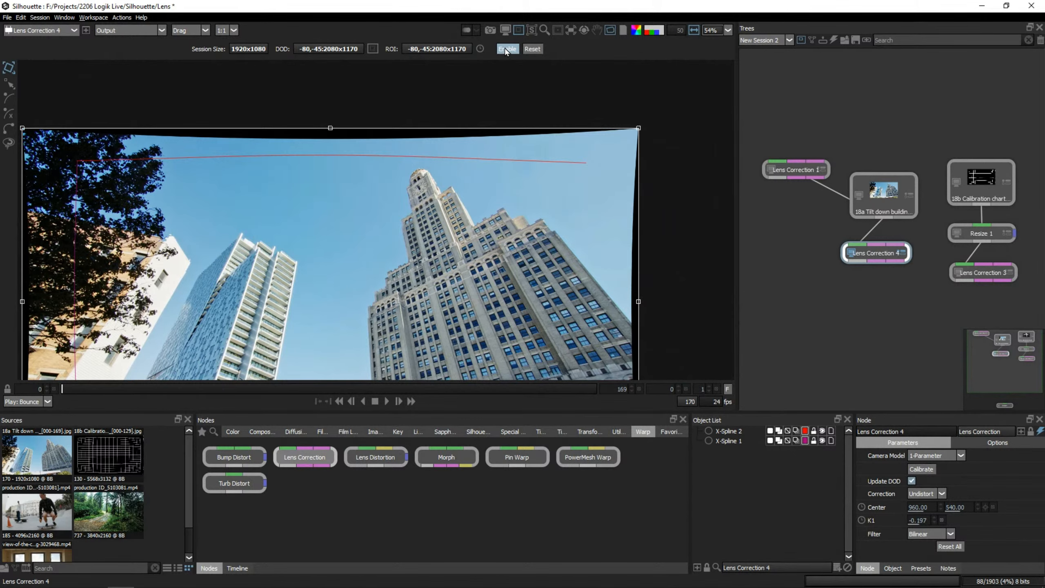
left_click(519, 50)
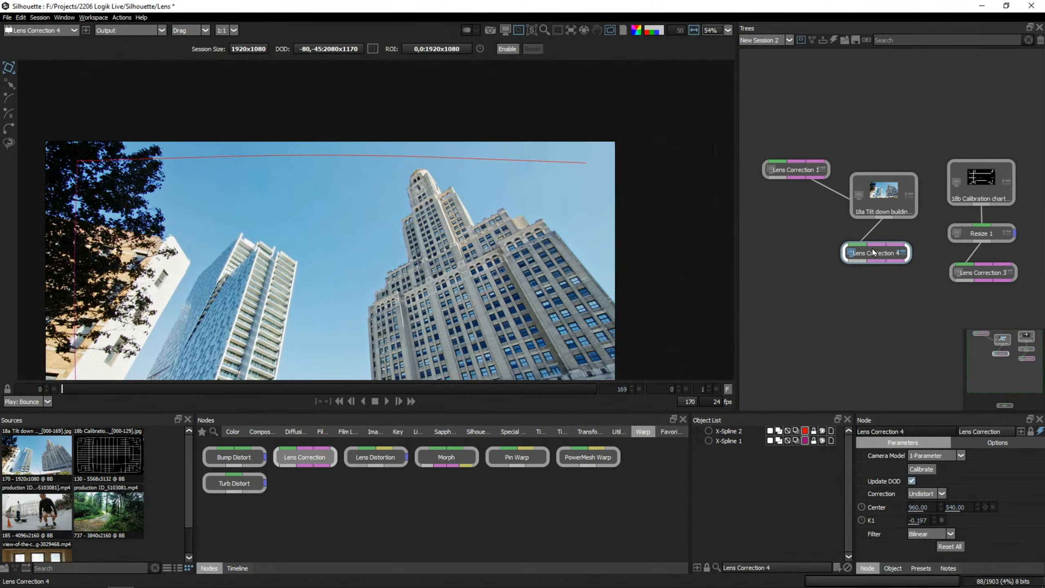
Delete the copied Lens Correction node connected to the building shot.
left_click_drag(506, 260, 490, 211)
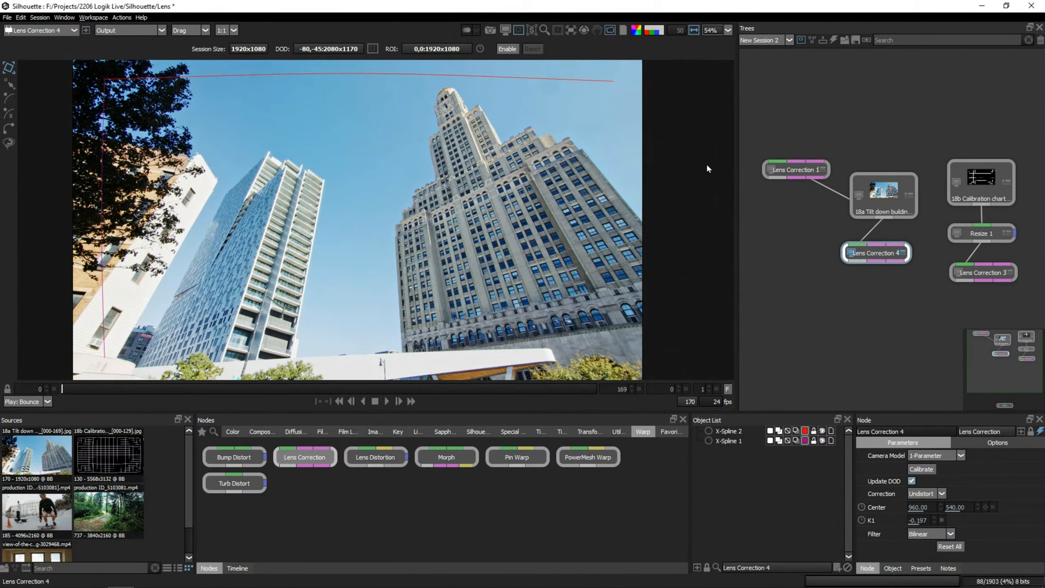
left_click_drag(894, 258, 875, 264)
key("Delete")
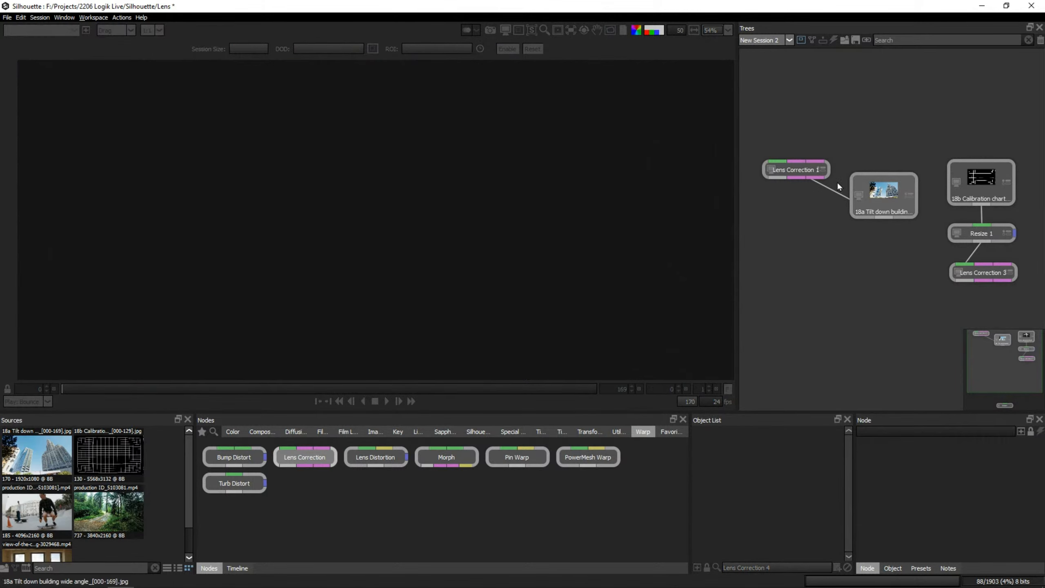
View the chart's Lens Correction output, nudge the tilt-down building source node upward, and view that source.
left_click(993, 274)
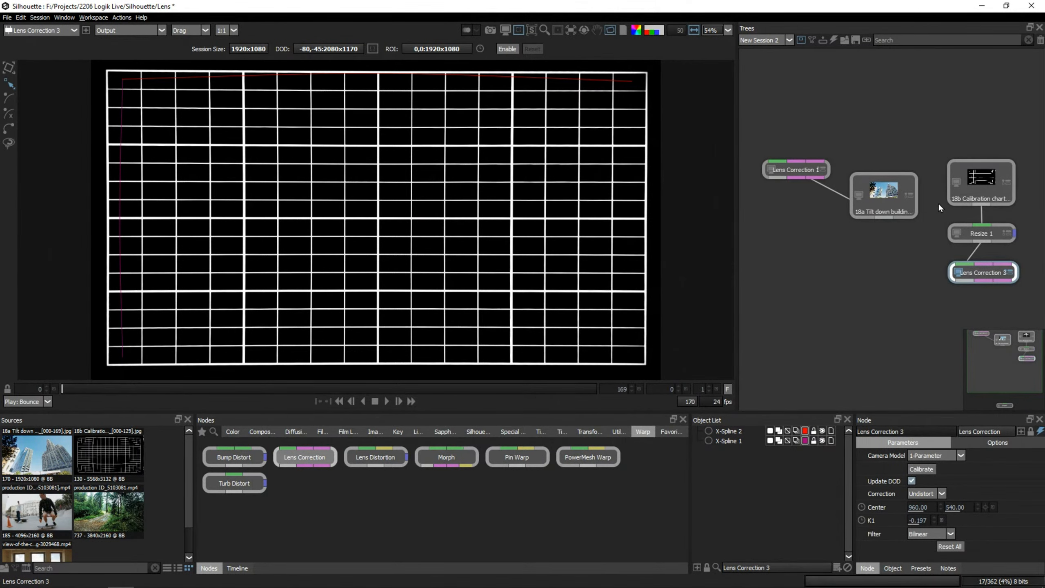
left_click_drag(898, 188, 895, 182)
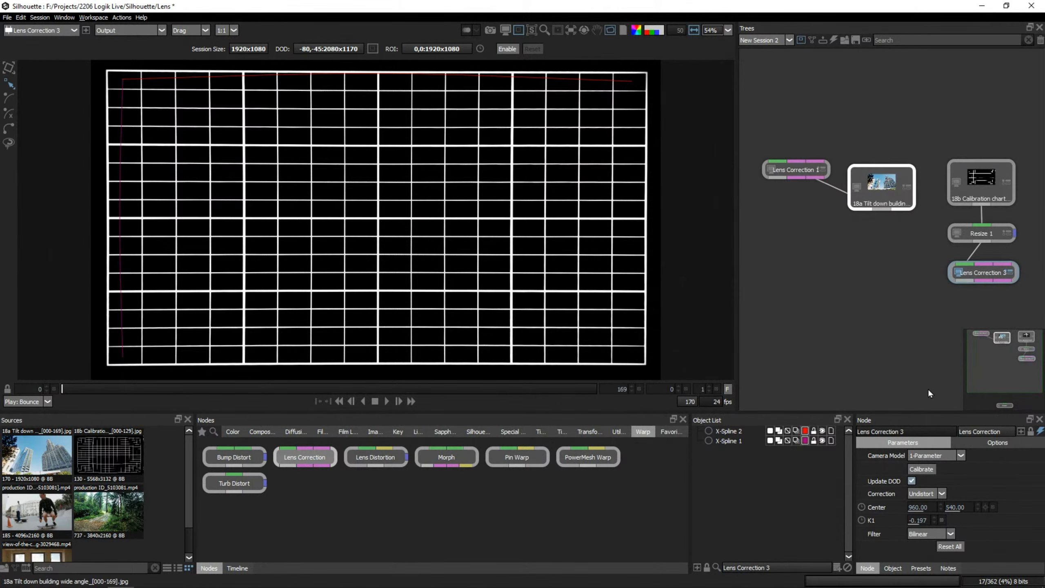
double_click(887, 201)
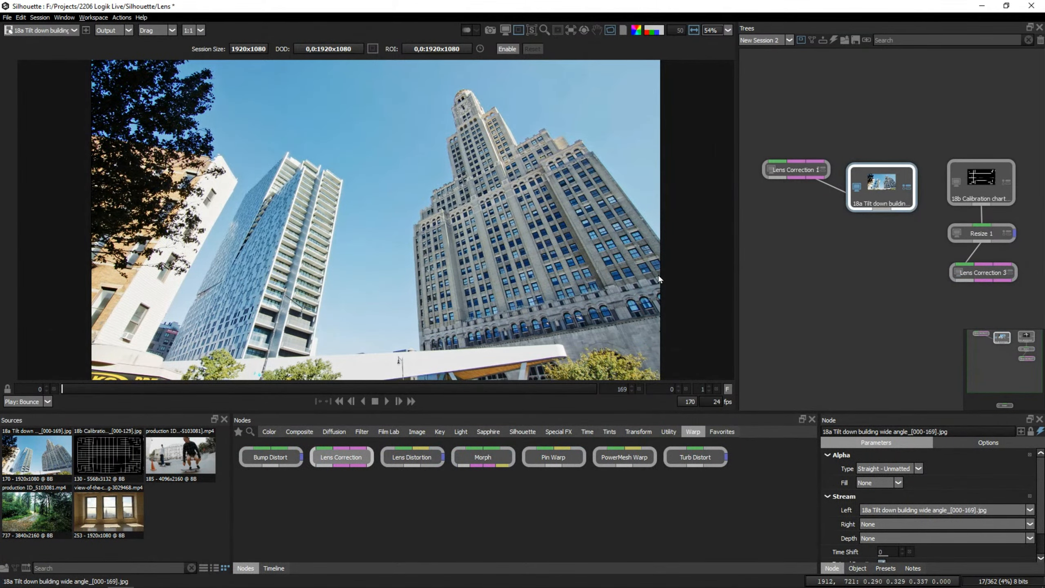
Connect a Mocha Pro node to the tilt-down building source and launch the Mocha interface.
left_click(523, 431)
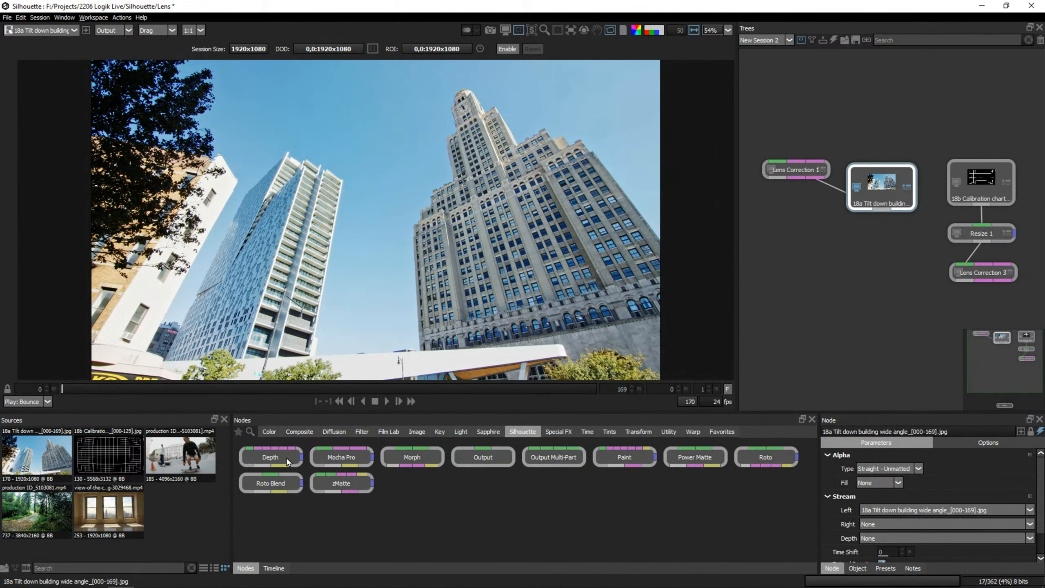
left_click_drag(333, 462, 874, 208)
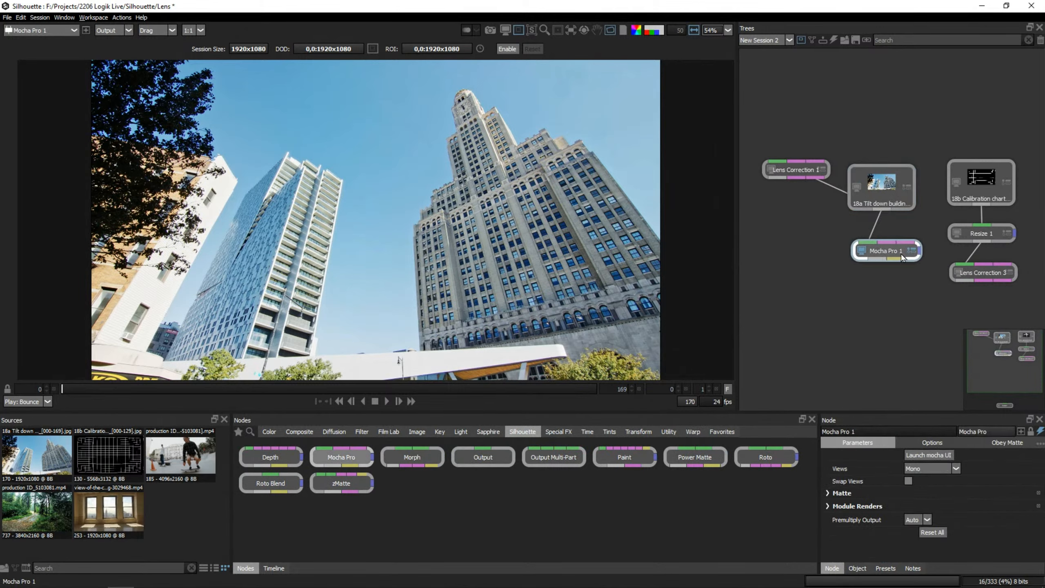
left_click(943, 455)
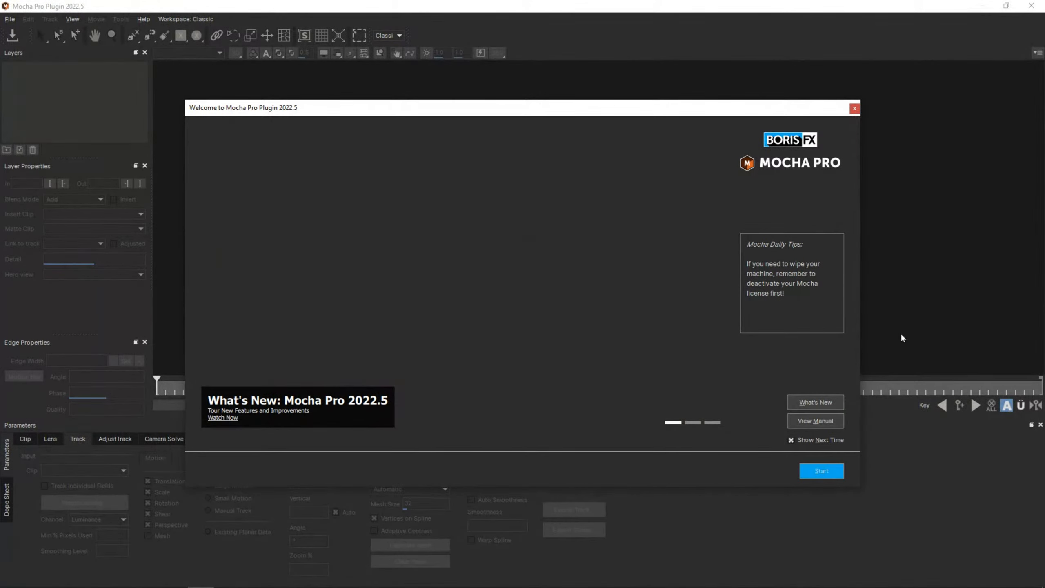
left_click(821, 470)
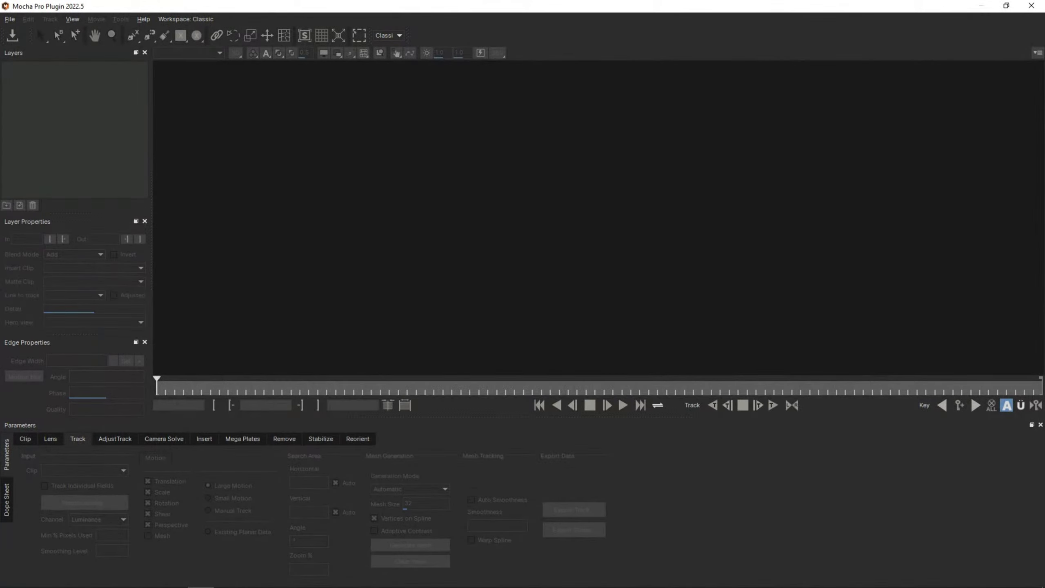
Draw a three-point X-spline along the right building's outer edge, make it an open spline, and adjust its upper point.
left_click(51, 438)
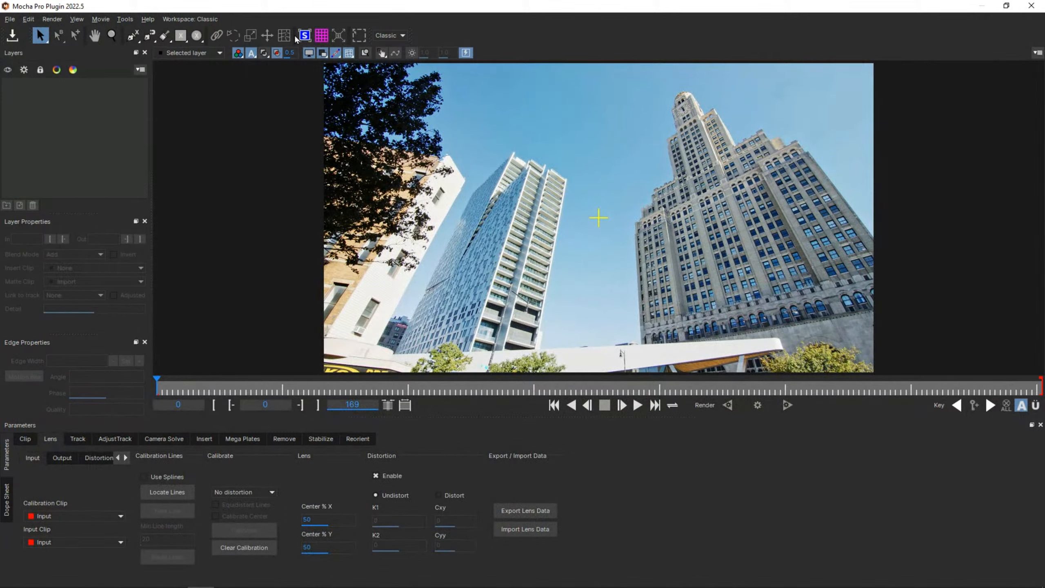
left_click(133, 36)
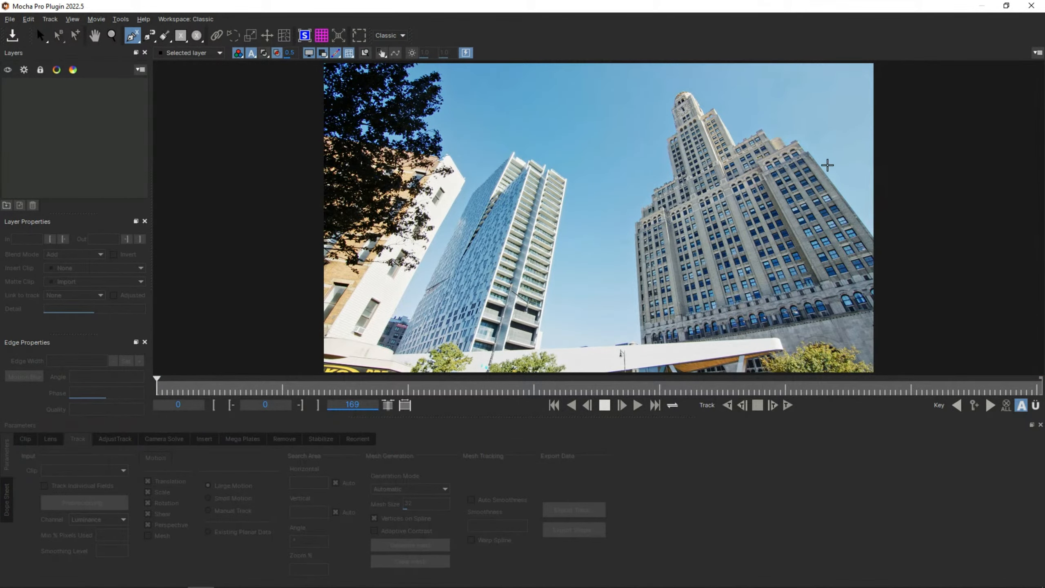
left_click(795, 142)
left_click(851, 208)
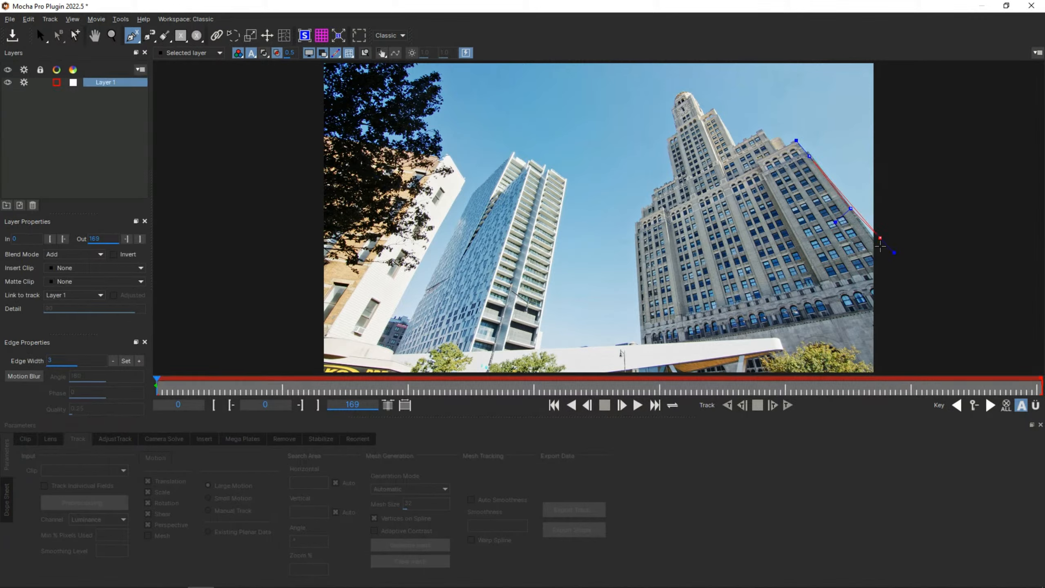
right_click(884, 251)
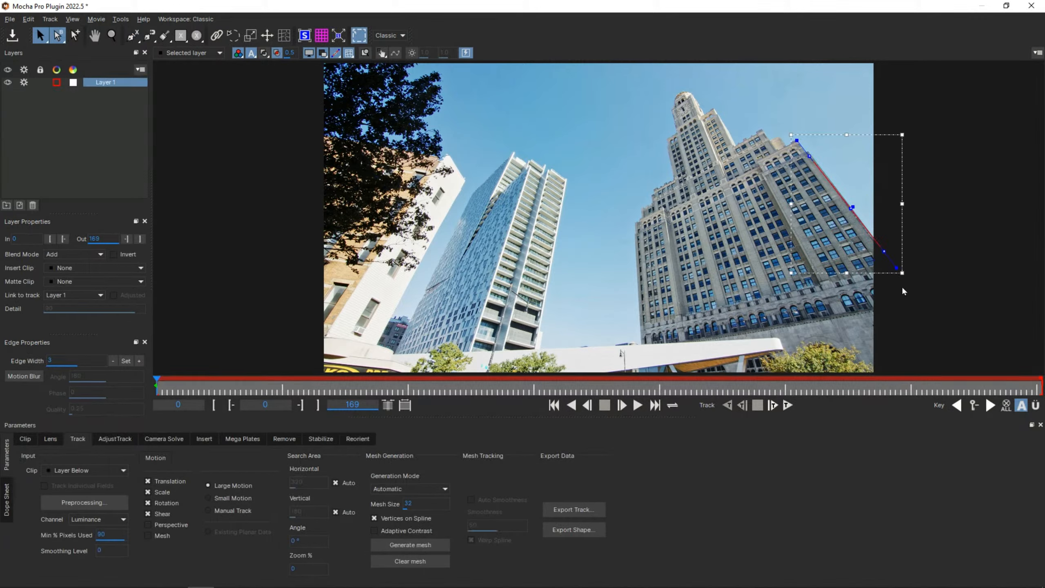
right_click(885, 248)
left_click(965, 303)
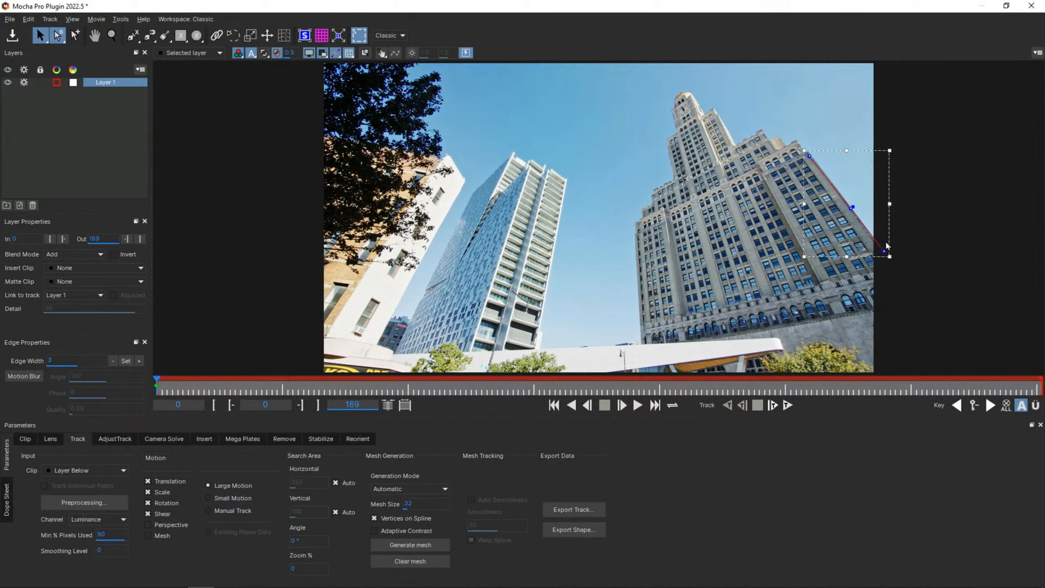
left_click_drag(813, 157, 809, 153)
Draw a second three-point X-spline along the left edge of the glass tower and make it an open spline.
left_click(50, 438)
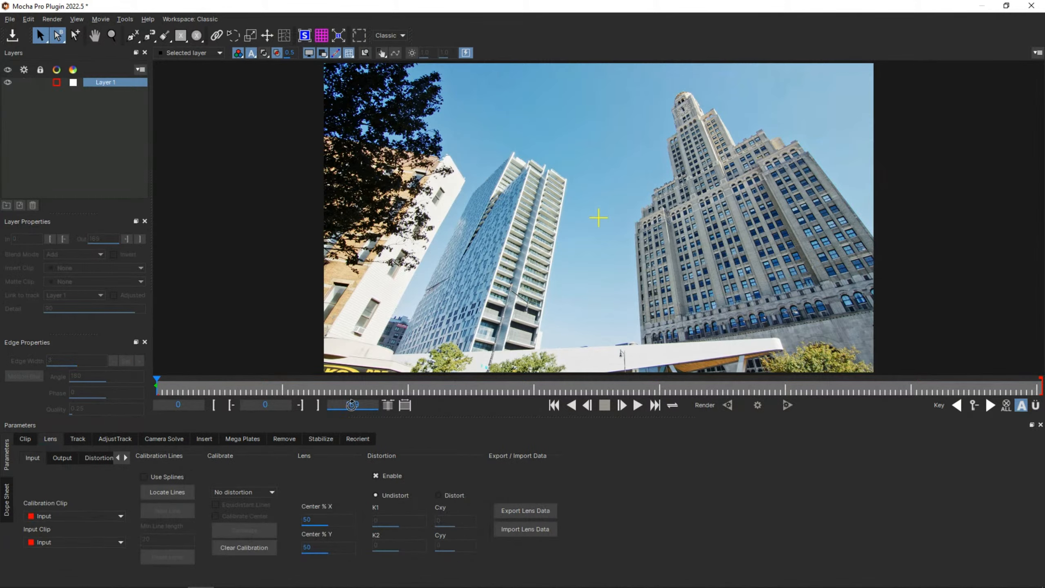
left_click(81, 439)
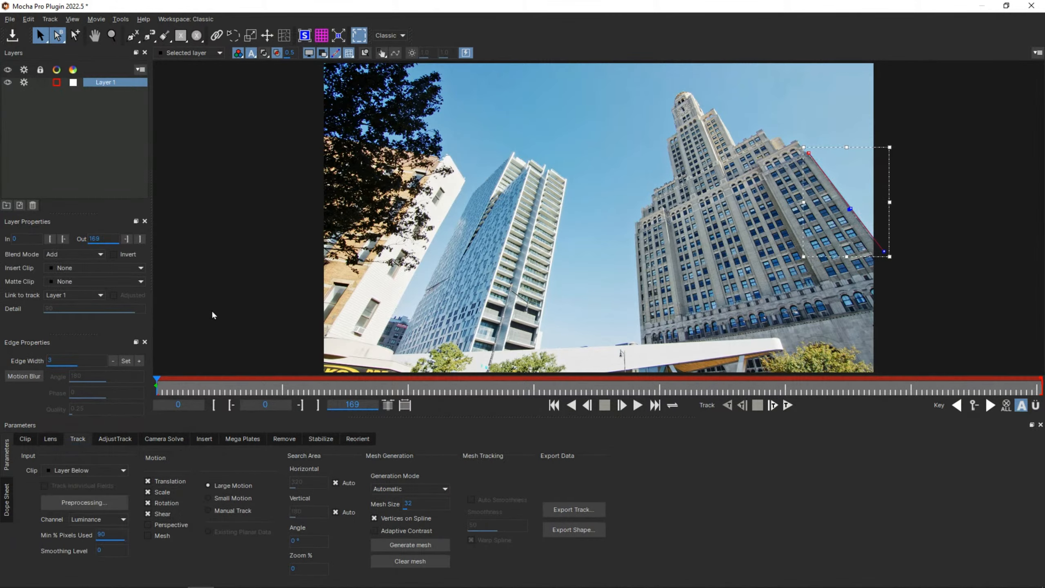
left_click(133, 36)
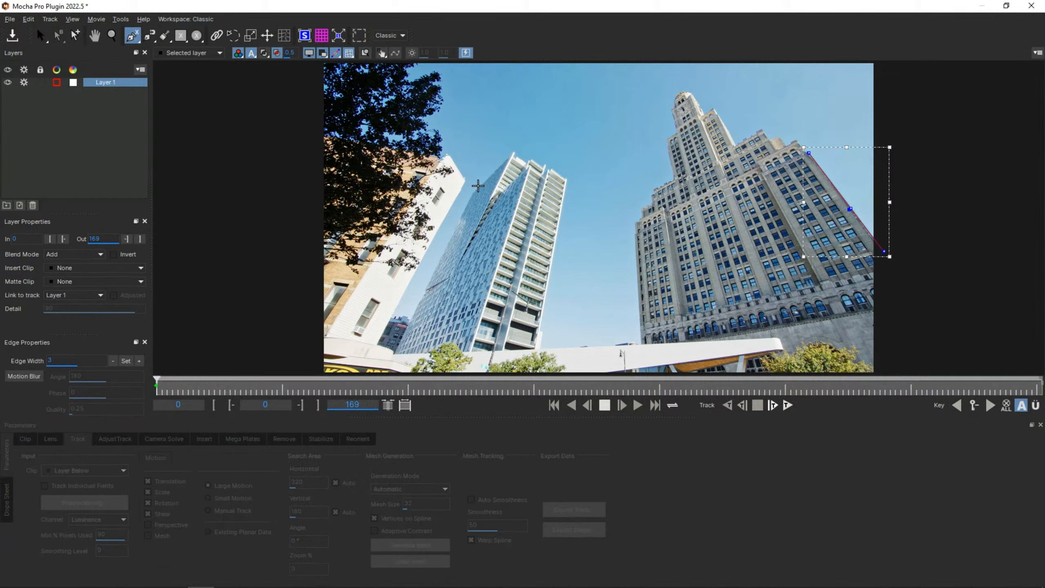
left_click(473, 192)
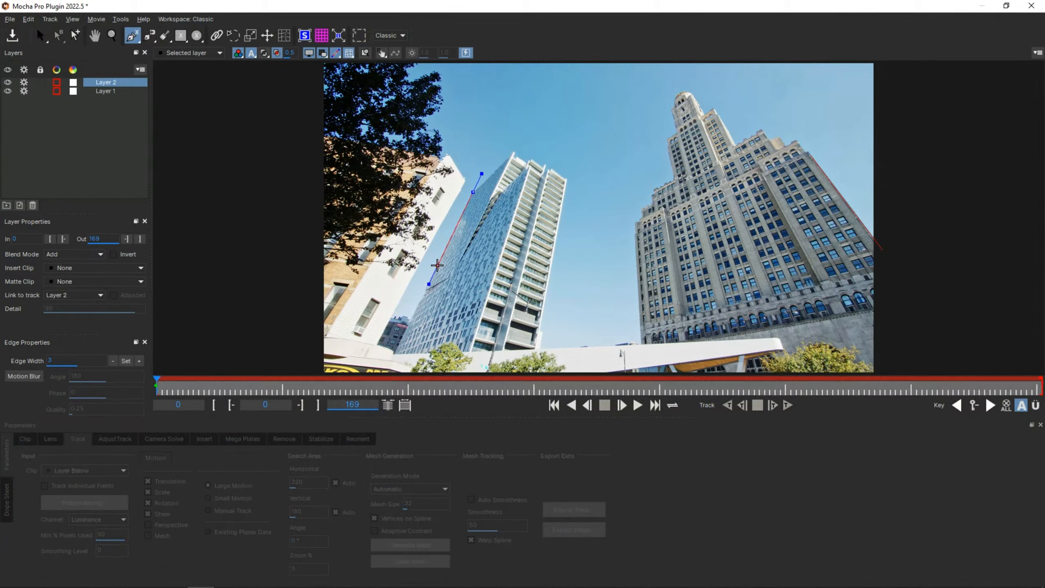
left_click(437, 265)
left_click(396, 354)
right_click(418, 348)
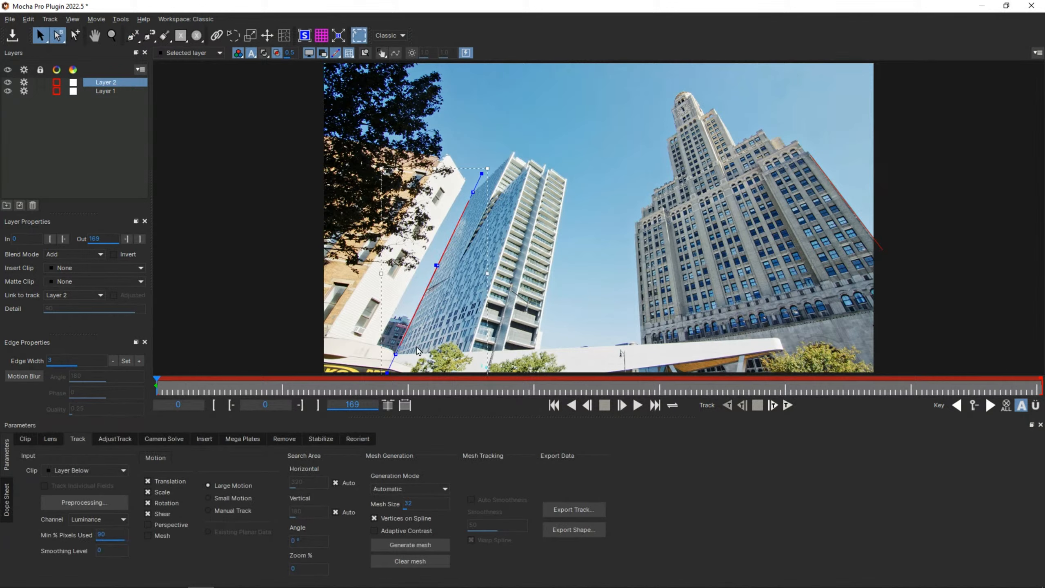
right_click(396, 356)
mouse_move(436, 410)
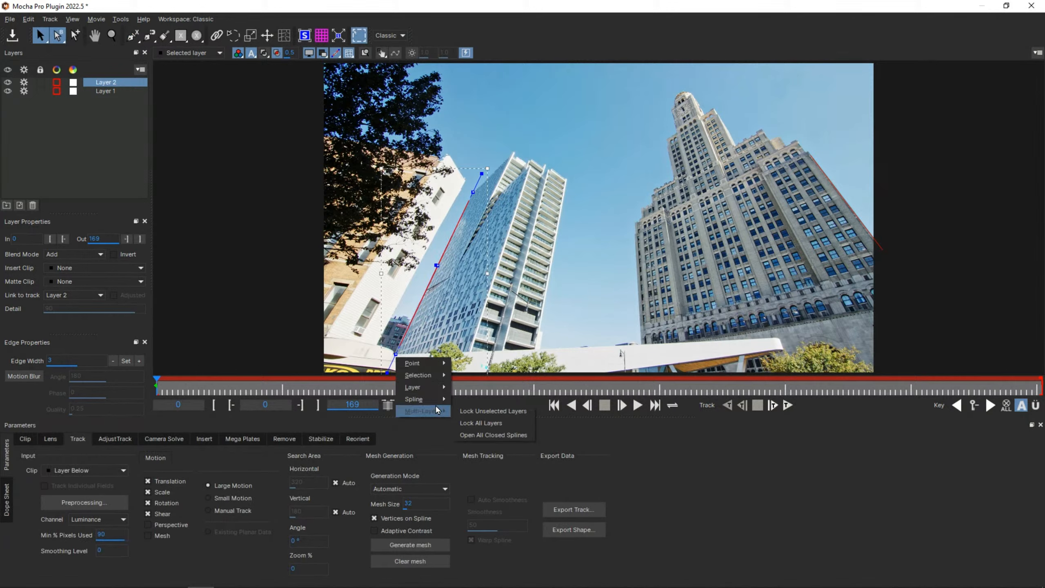
left_click(478, 410)
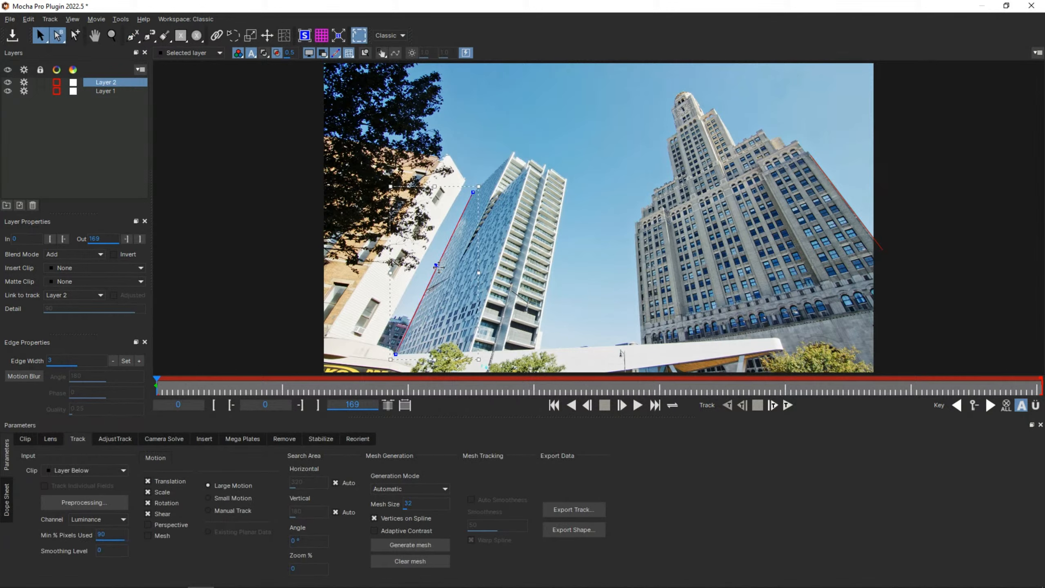
Fine-tune the glass tower spline's middle, upper and lower points to follow the building edge.
left_click_drag(436, 266, 436, 264)
left_click_drag(472, 191, 475, 191)
left_click_drag(396, 356, 395, 352)
key("ctrl+z")
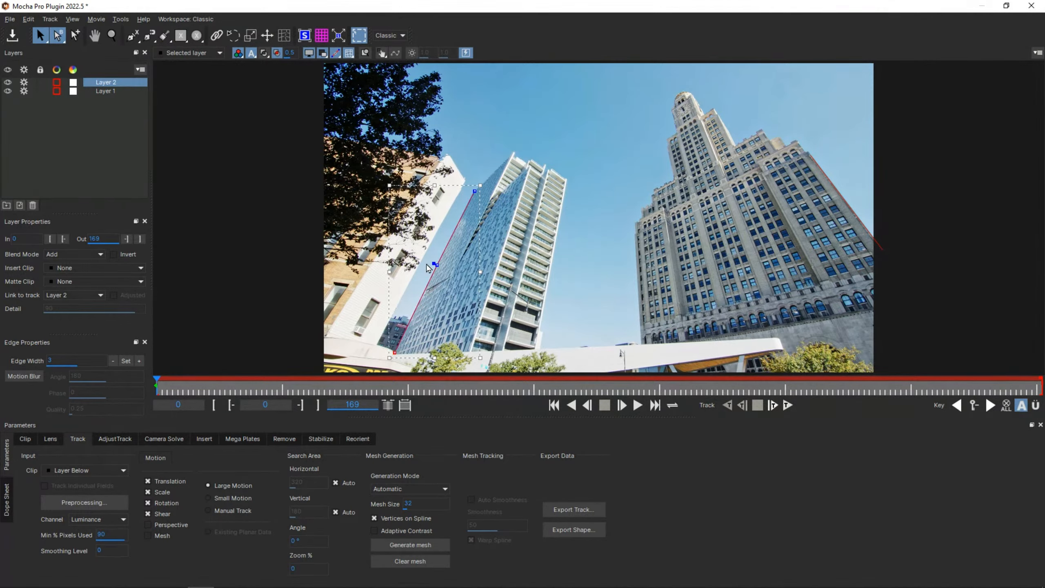
Calibrate the lens from the drawn splines using the 1-Parameter distortion model.
left_click(50, 438)
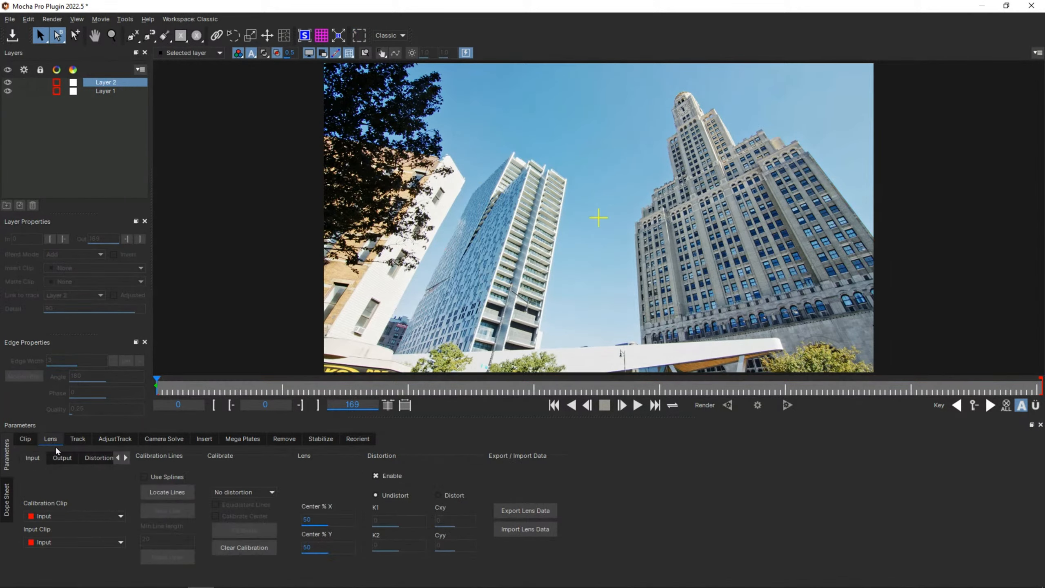
left_click(25, 85)
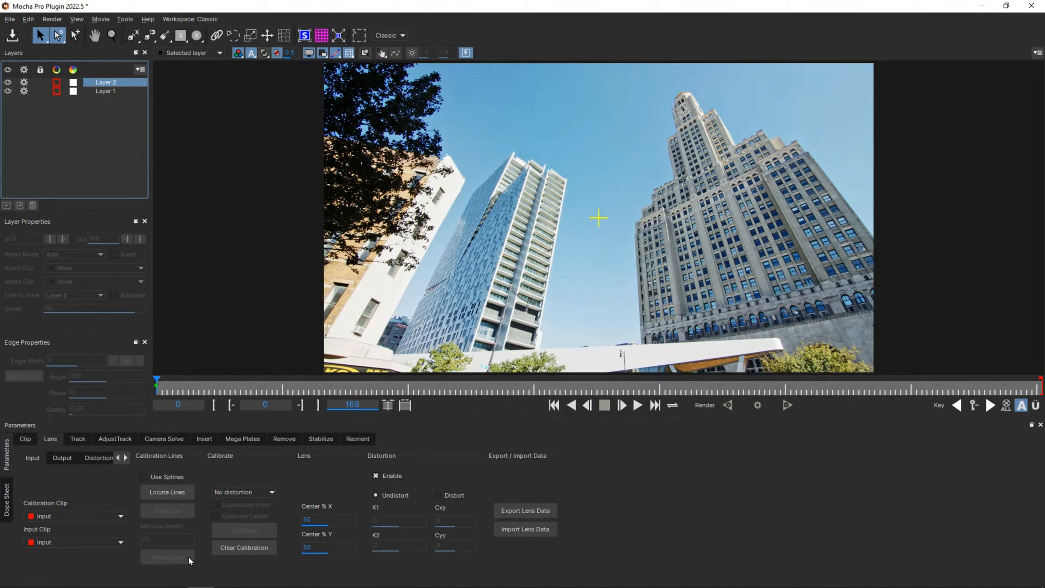
left_click(162, 476)
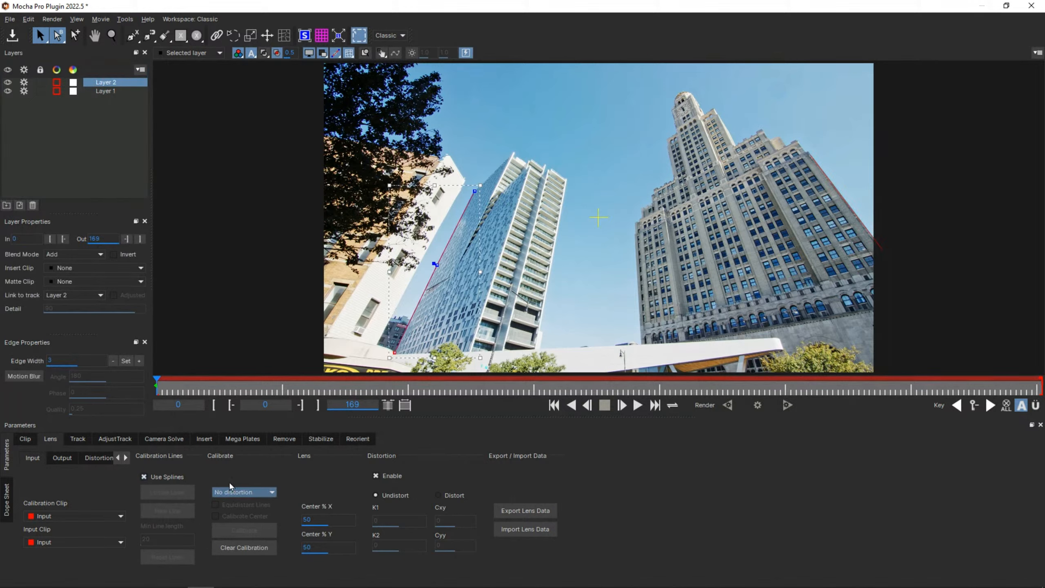
left_click(237, 493)
left_click(240, 512)
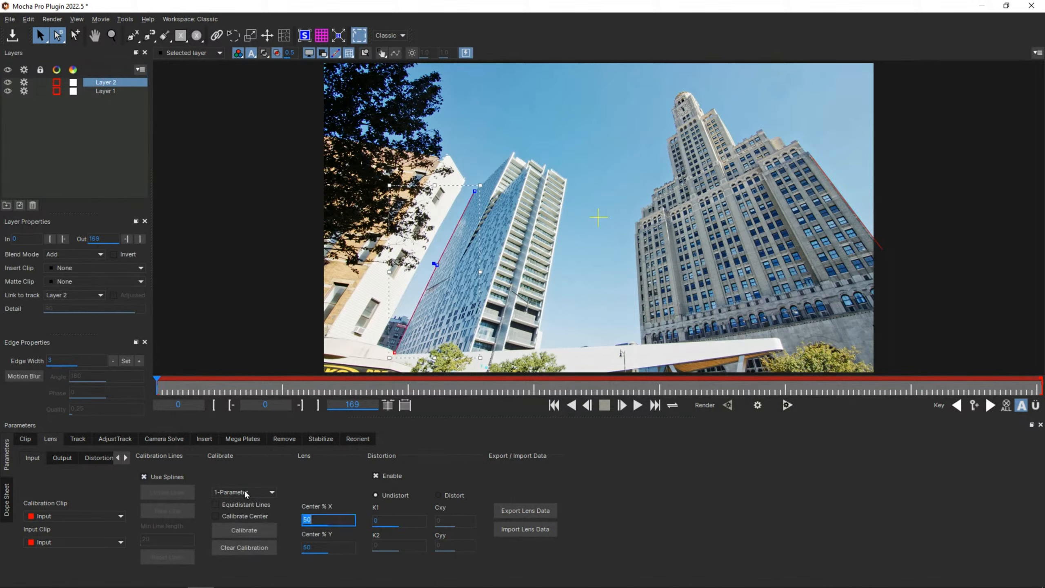
left_click(240, 533)
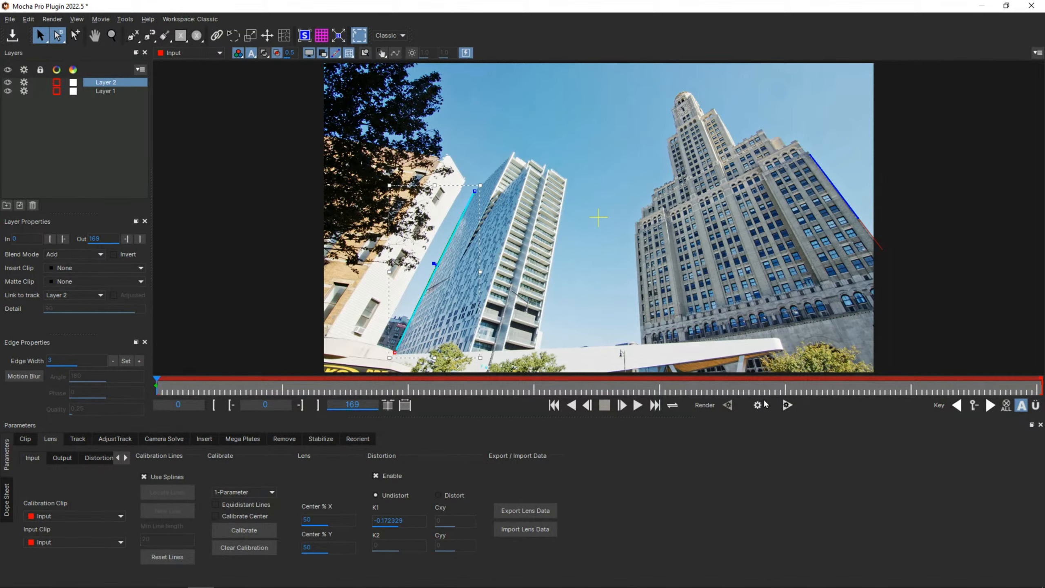
Render the undistorted footage forward, stop partway, and go to frame 81.
left_click(787, 405)
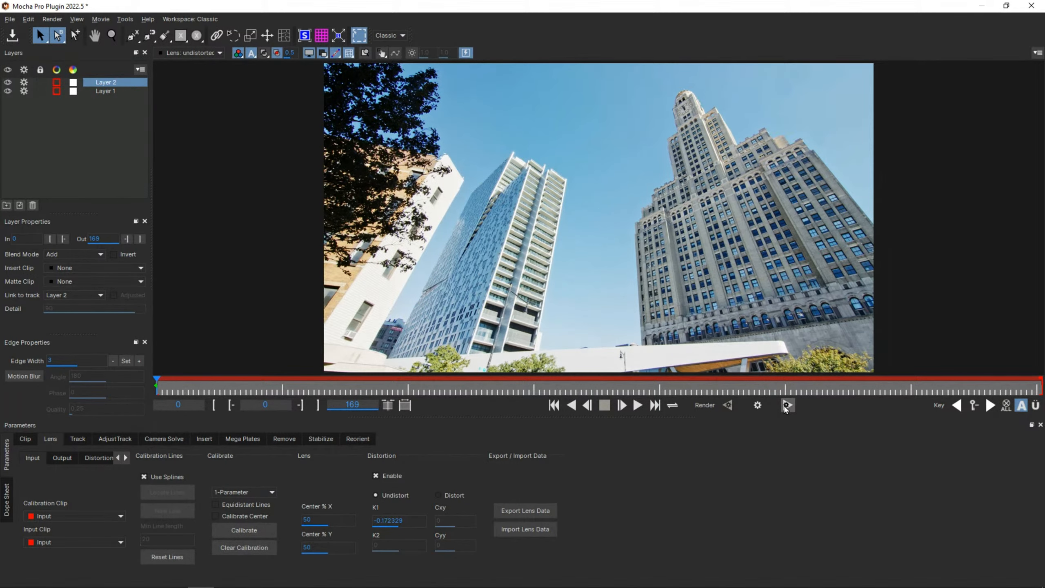
left_click(785, 405)
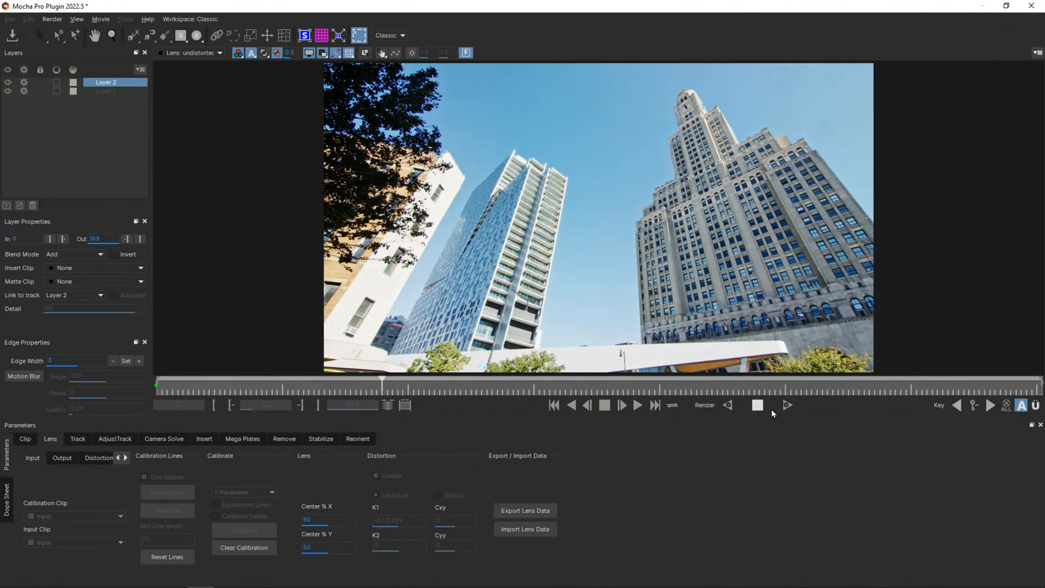
left_click(758, 406)
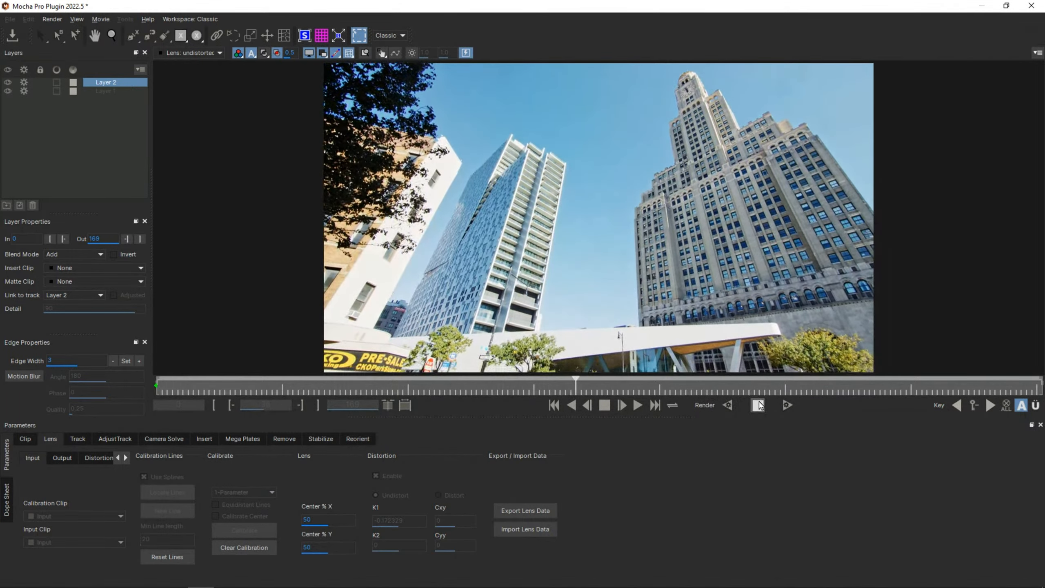
left_click(578, 384)
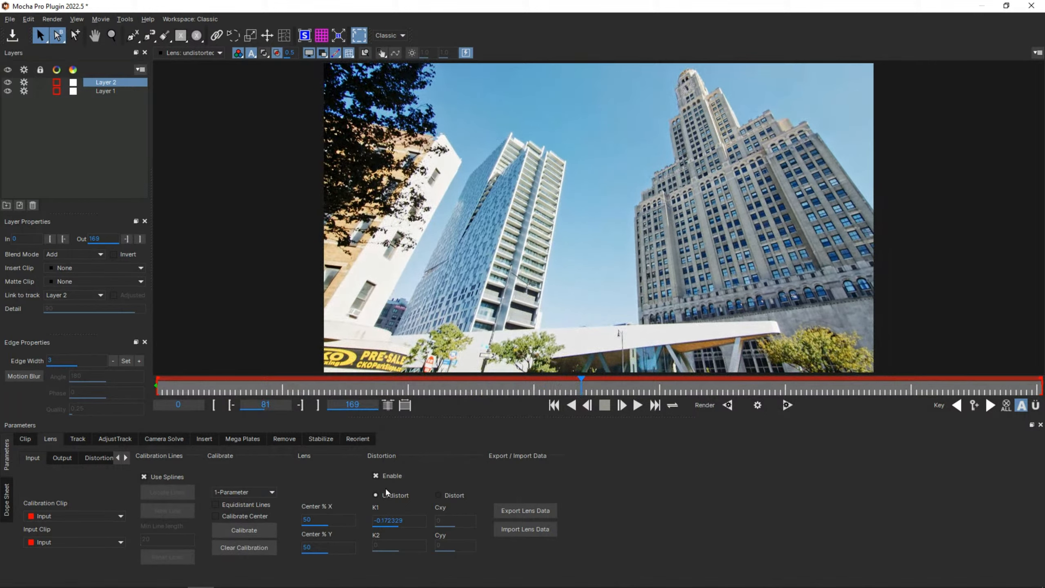
Examine the lens data export formats and the Mocha XML Lens Data description fields, and leave without exporting.
left_click(543, 511)
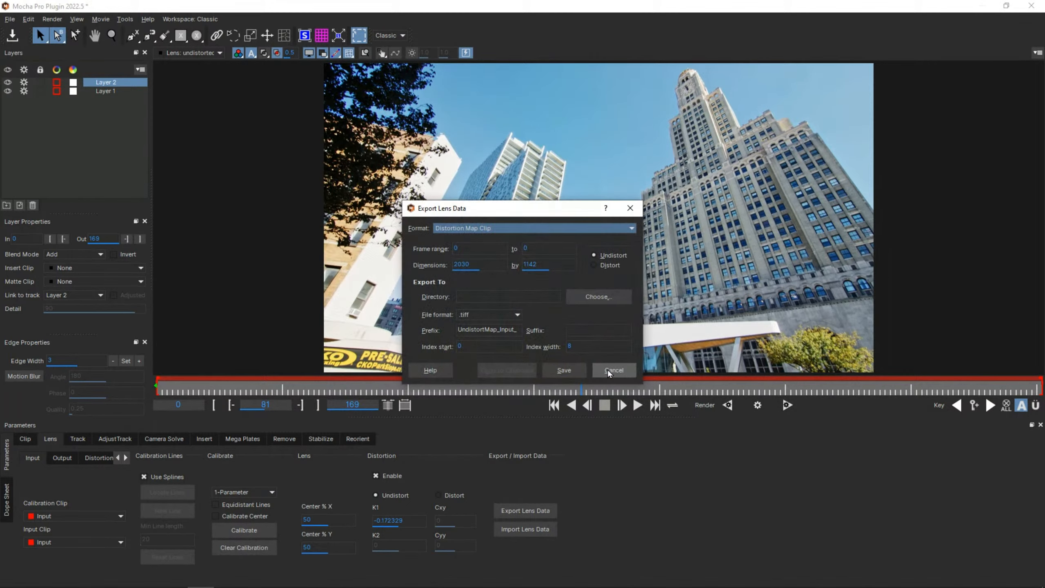
left_click(589, 228)
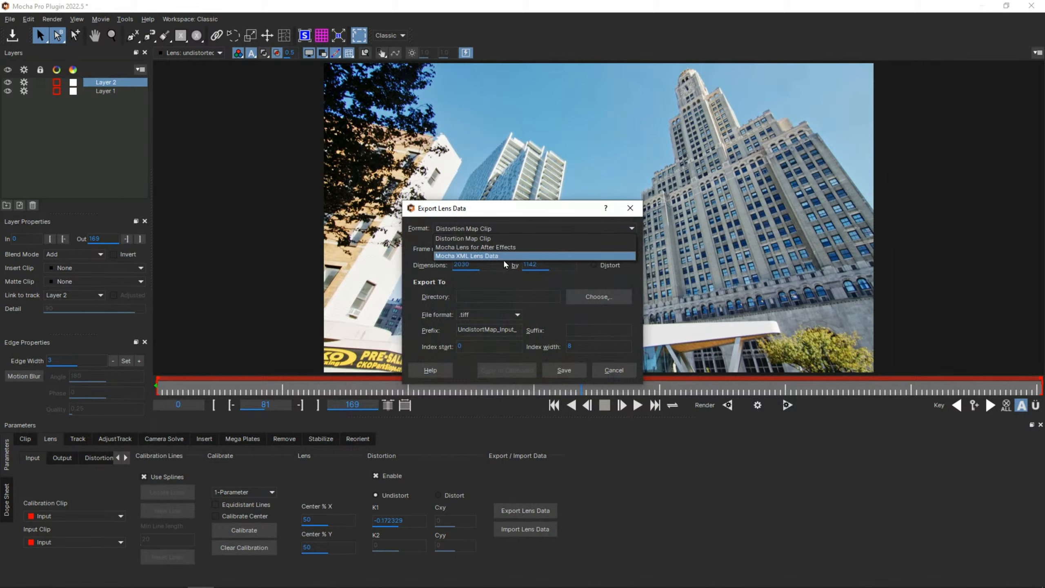
left_click(514, 256)
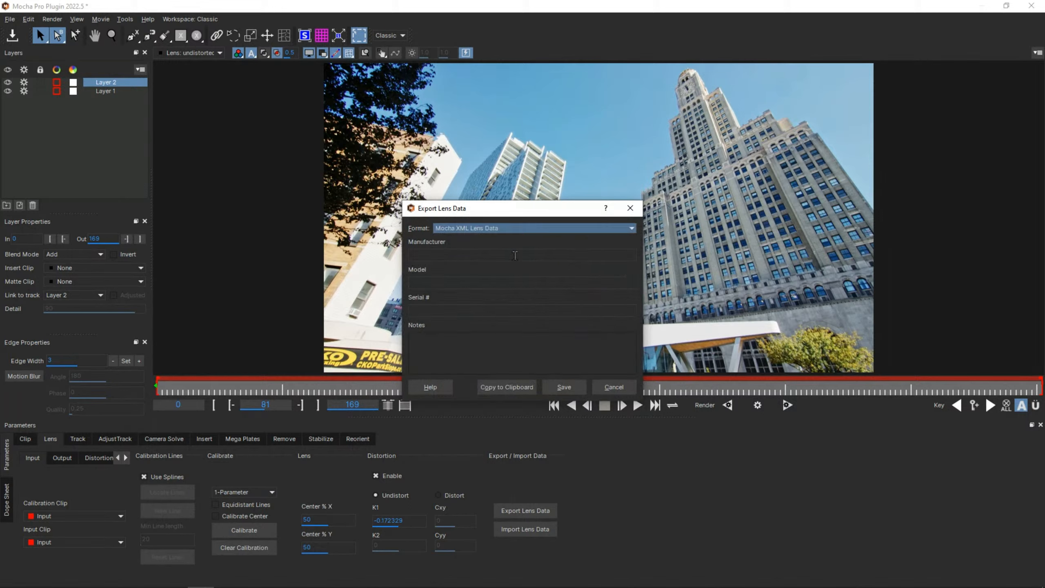
left_click(446, 255)
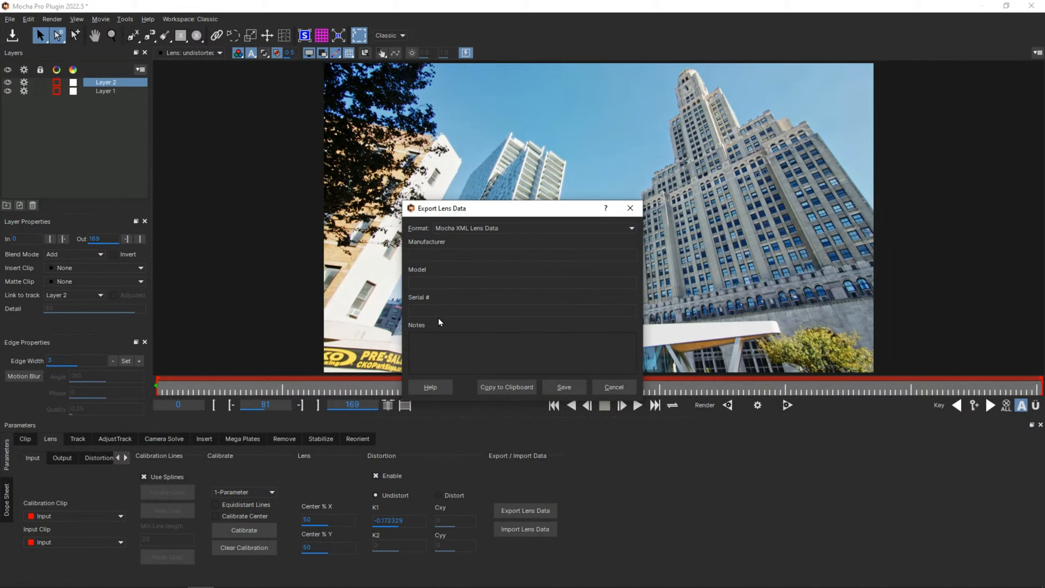
left_click(482, 253)
left_click_drag(494, 211, 483, 186)
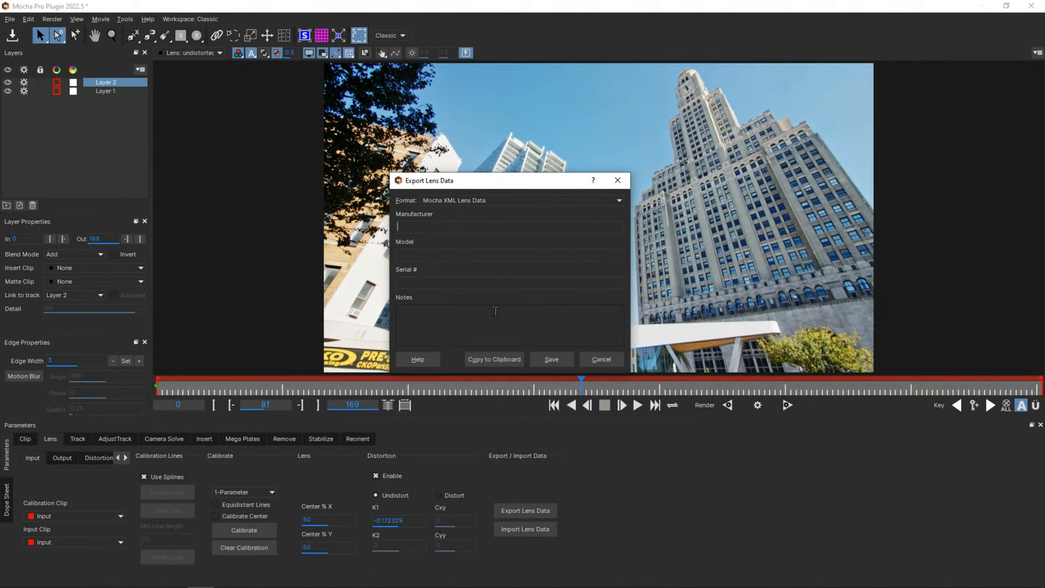
left_click(594, 361)
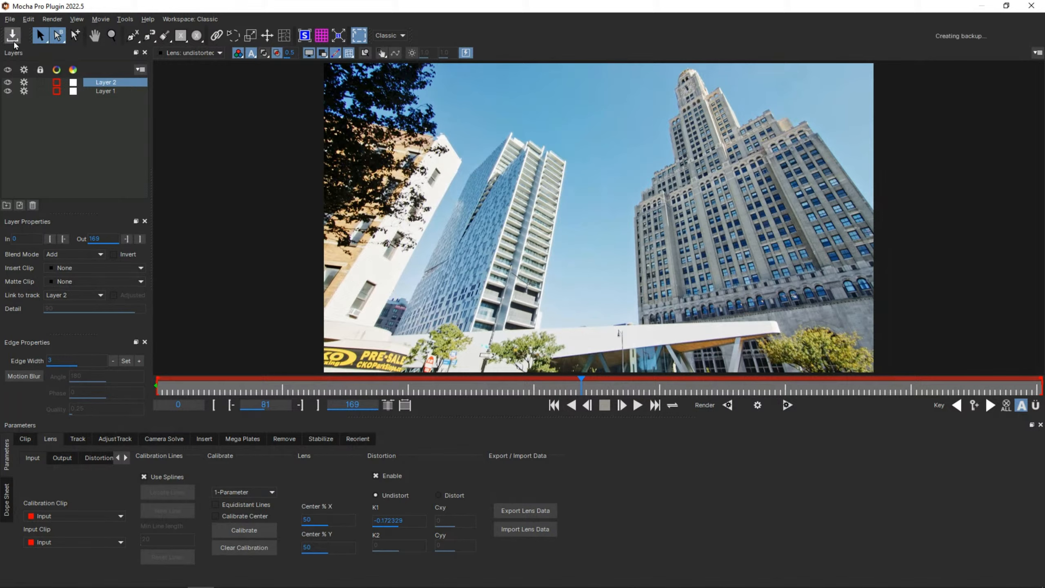
Exit Mocha back to the node tree and move the Mocha Pro 1 node directly beneath the tilt-down building source.
left_click(10, 19)
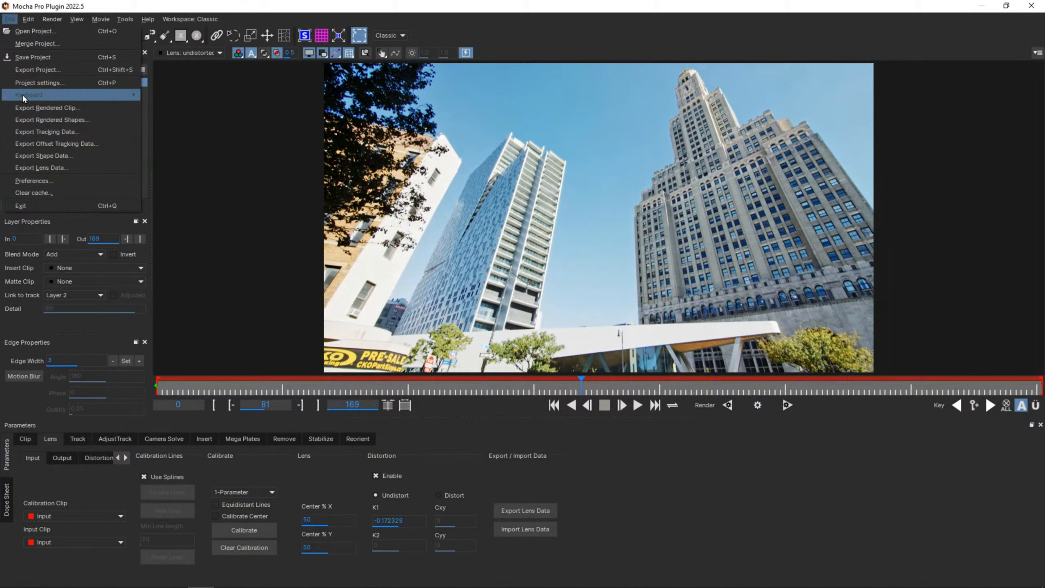
left_click(46, 204)
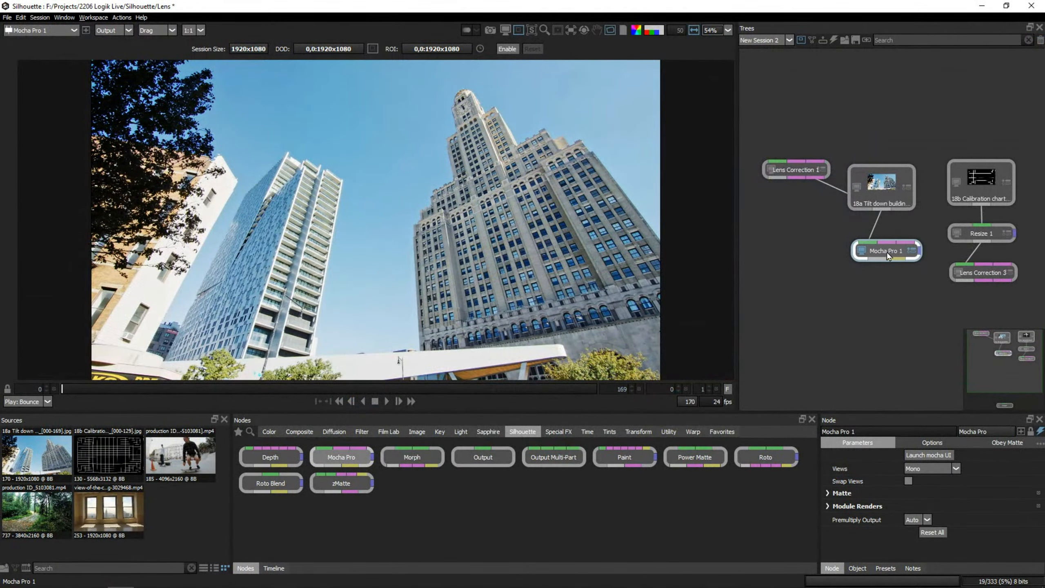
left_click_drag(898, 252, 888, 233)
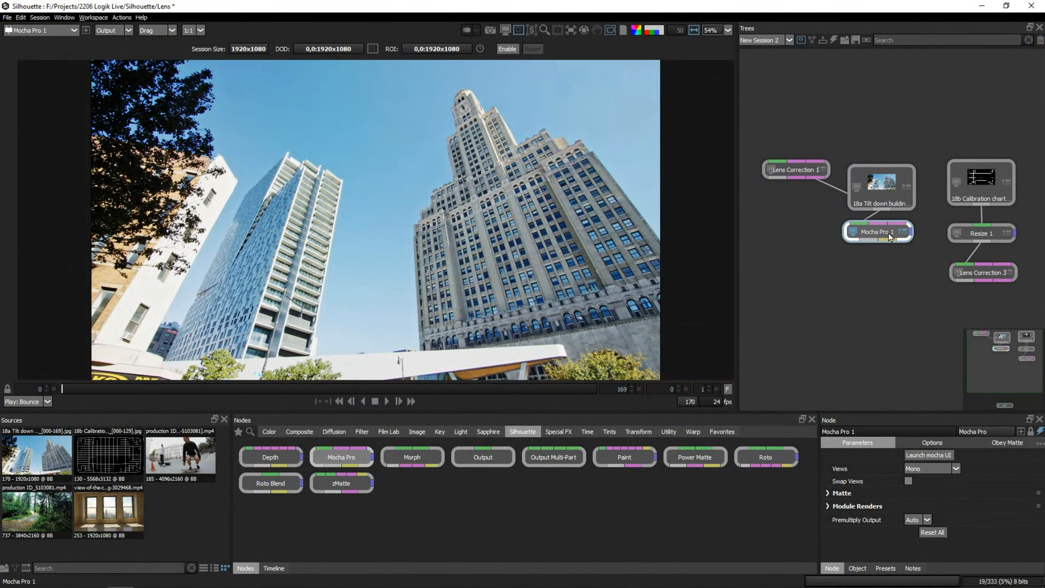
Check the corrected chart from Lens Correction 3 and the Mocha Pro node's Module Renders settings, and view the building shot at frame 127.
left_click(986, 271)
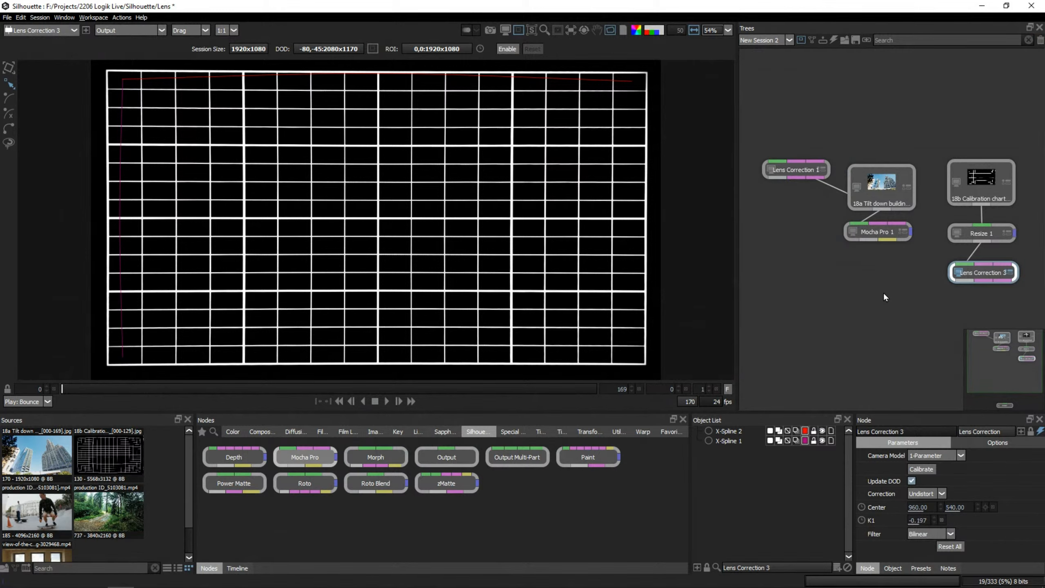
left_click(878, 238)
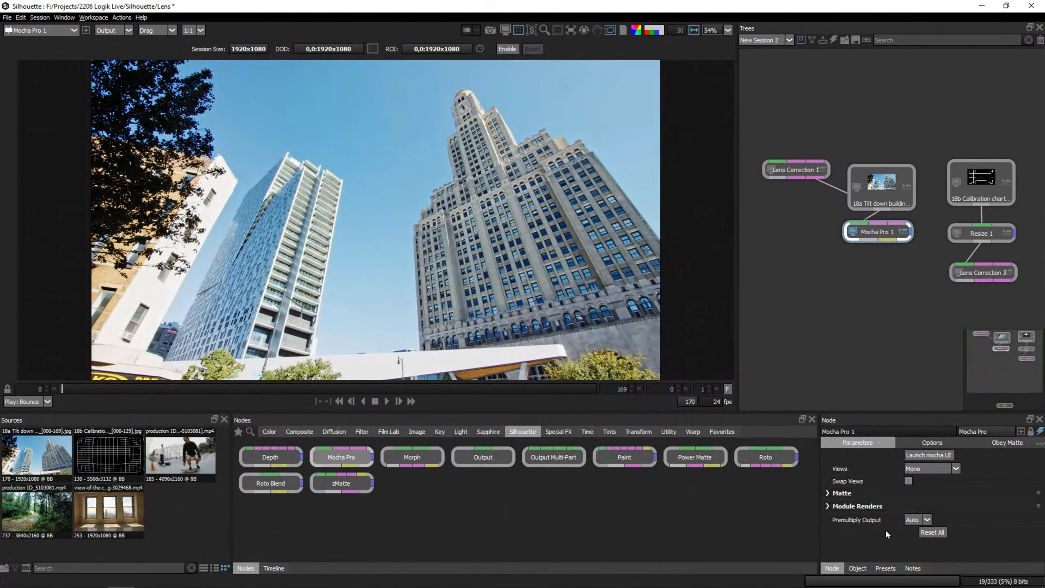
left_click(827, 506)
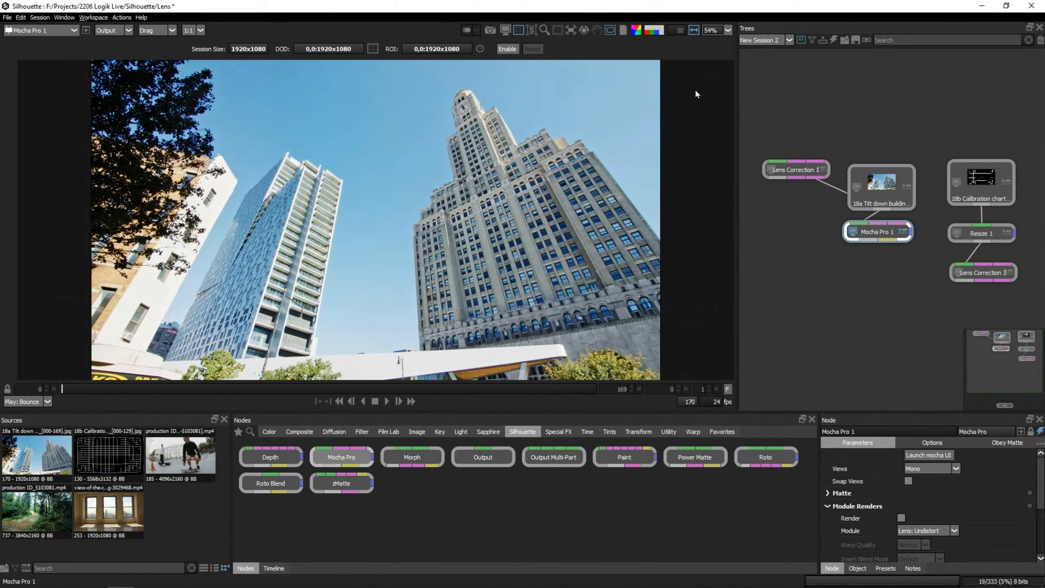
left_click(517, 30)
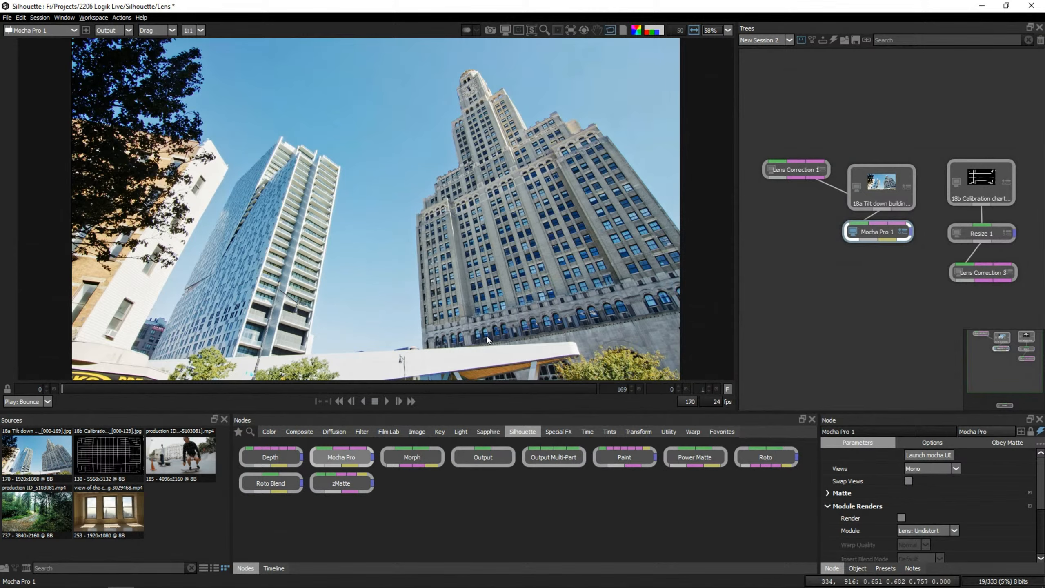
left_click(463, 391)
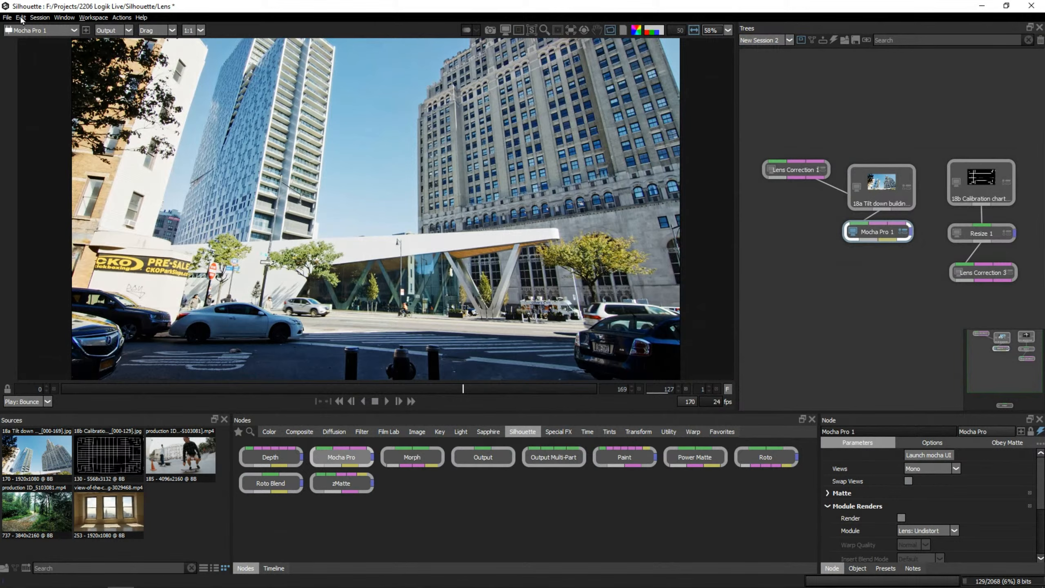
Open the recent project Silhouette 2022 Day Pay 09 without saving the current project.
left_click(7, 17)
mouse_move(84, 124)
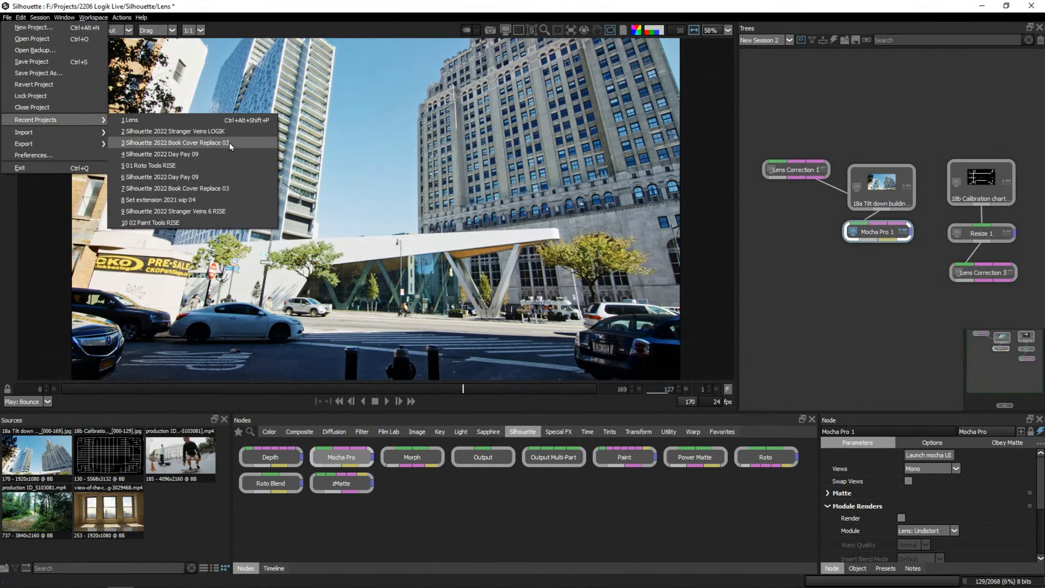
left_click(219, 146)
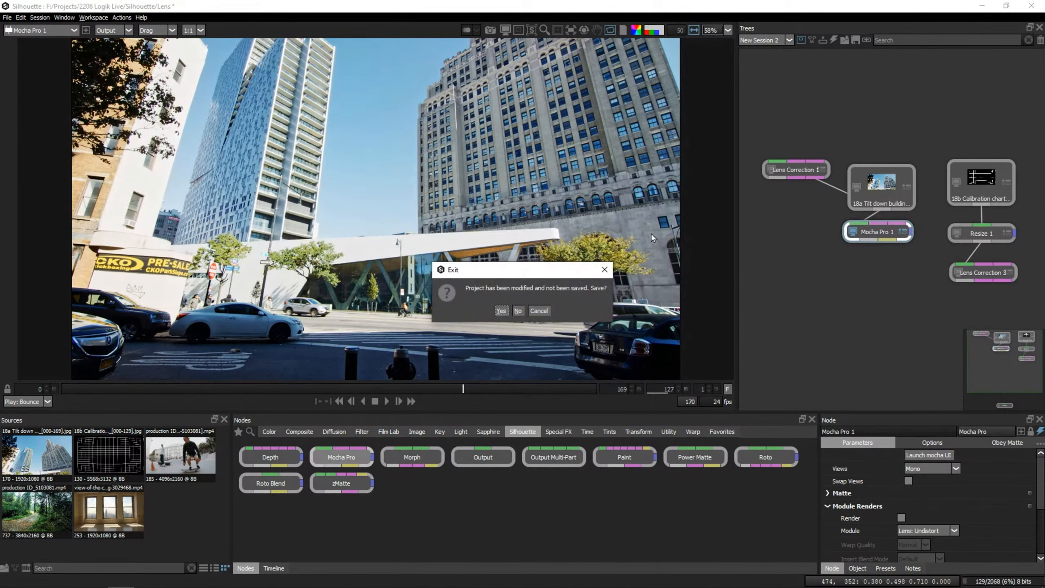
left_click(518, 310)
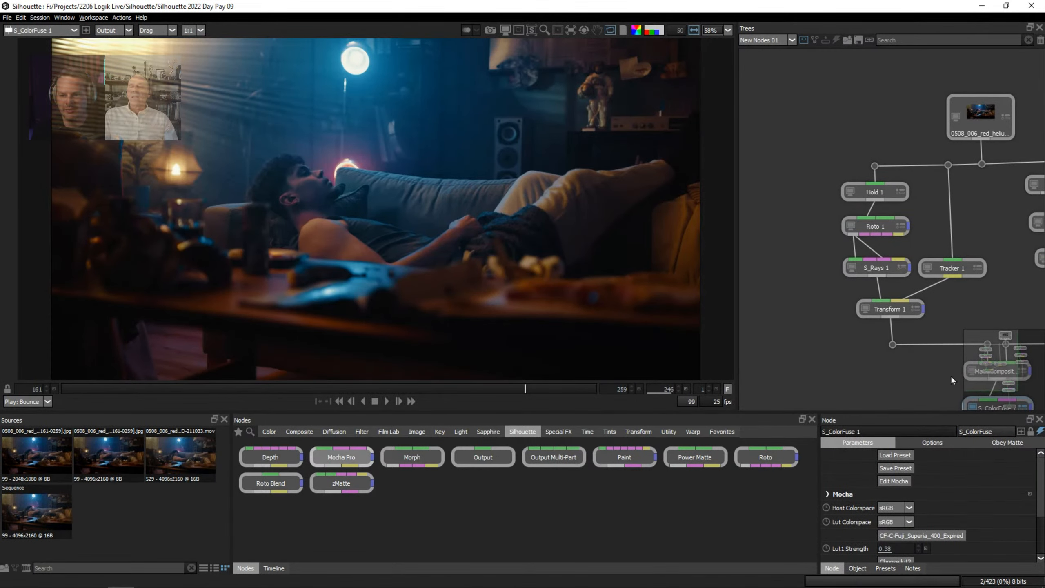
left_click_drag(1007, 371, 999, 350)
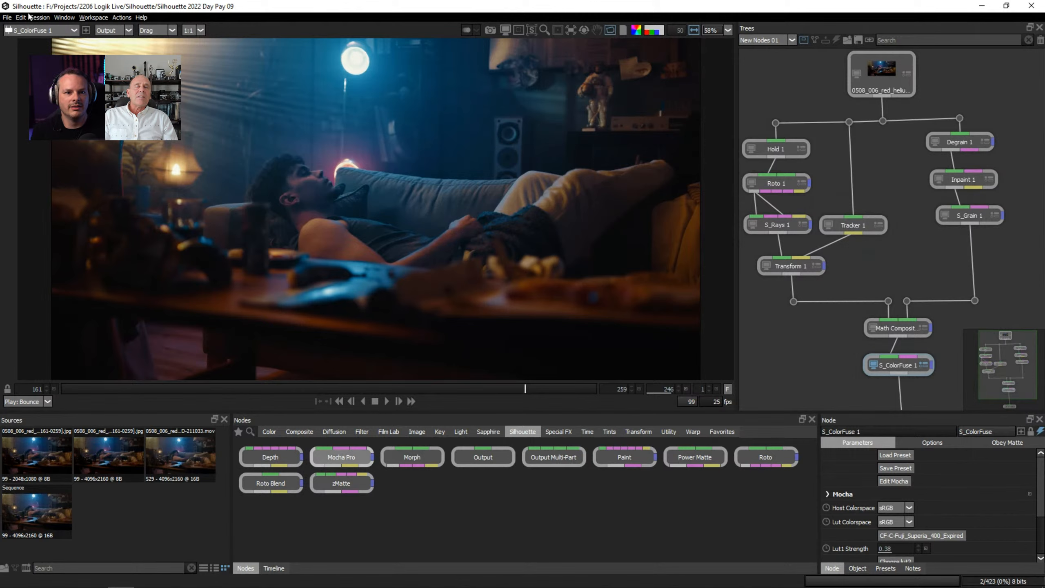
Import the stranger_veins_rewarp_01_.[0001-0056].jpg sequence from the Stranger Veins Pre renders folder.
left_click(7, 17)
left_click(157, 522)
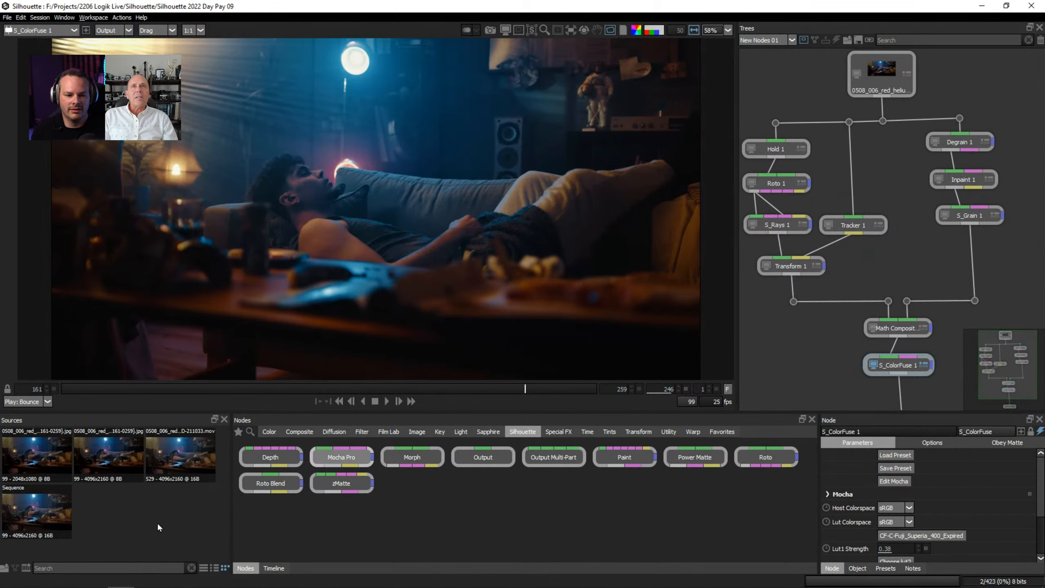
double_click(158, 522)
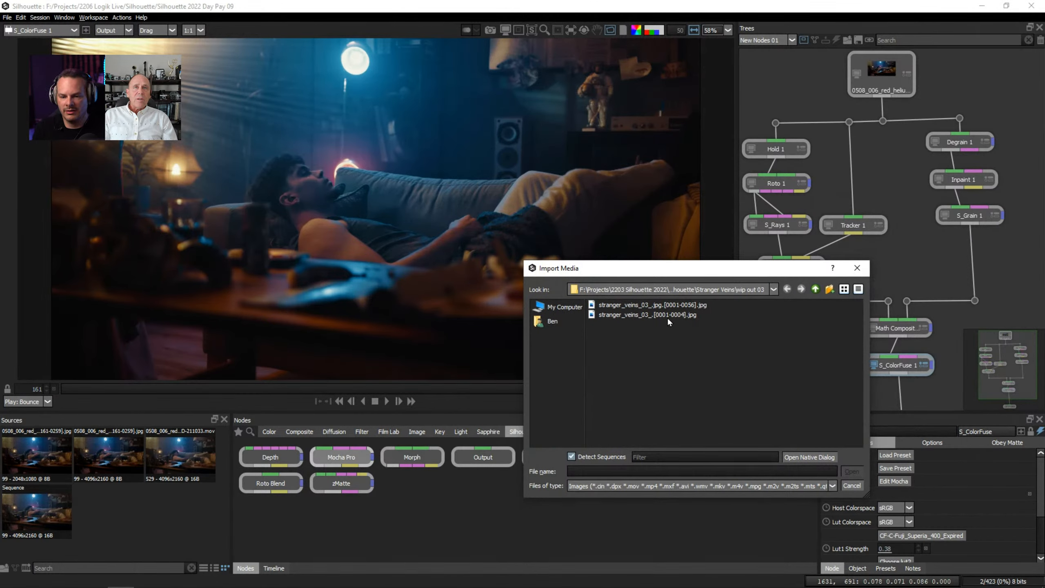
left_click(815, 290)
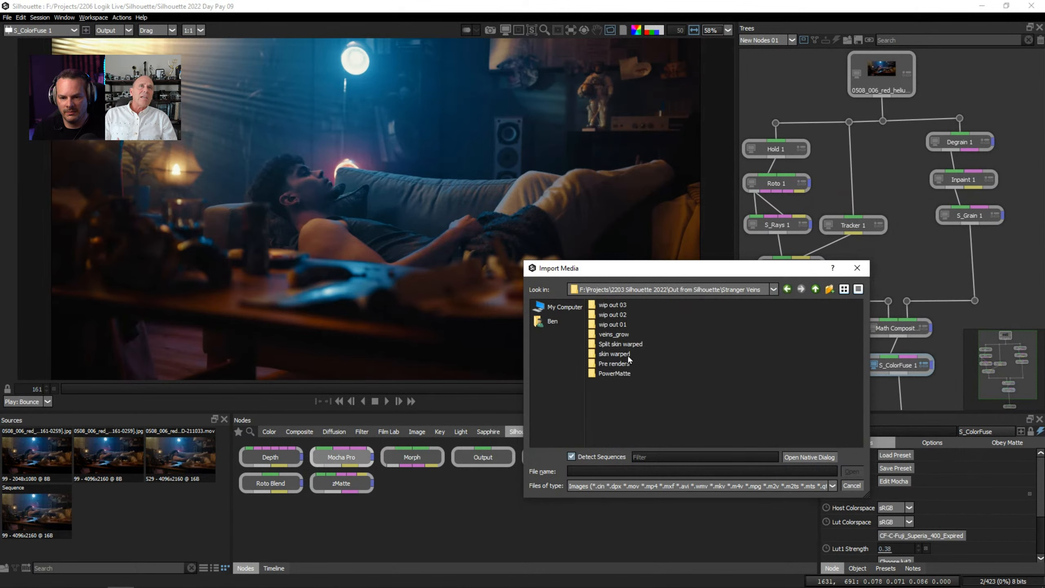
double_click(614, 363)
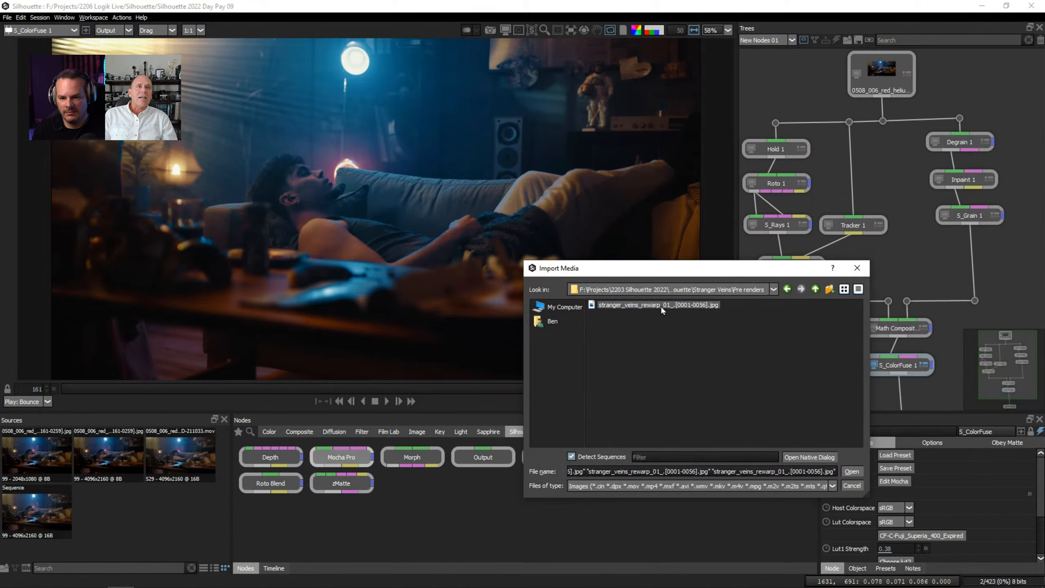
double_click(652, 308)
Create a Composite session from the stranger_veins sequence at UHD 4K 23.976 (3840x2160), and move its source node further above the Output node.
left_click_drag(110, 512, 25, 567)
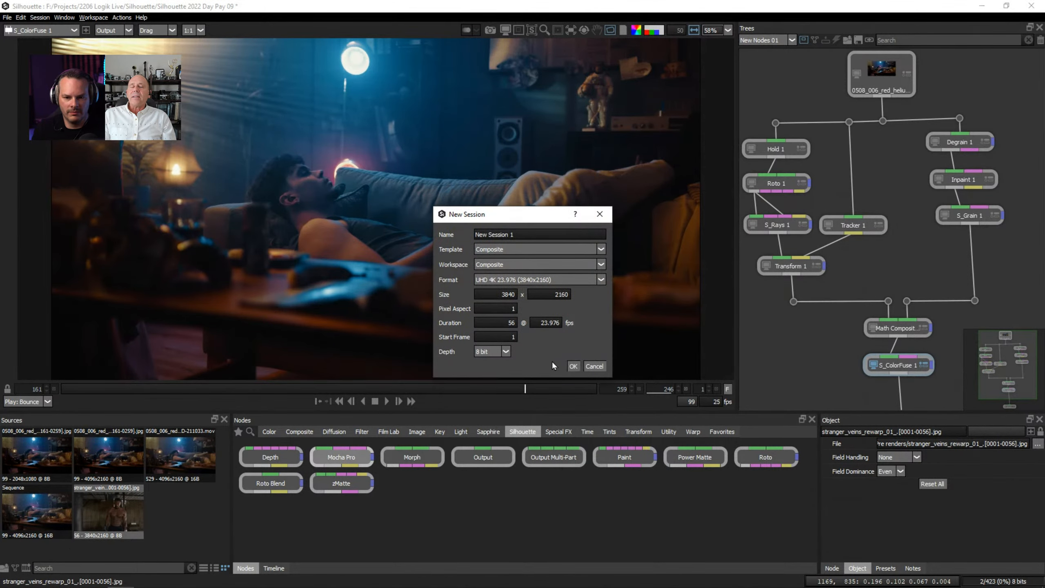
left_click(574, 366)
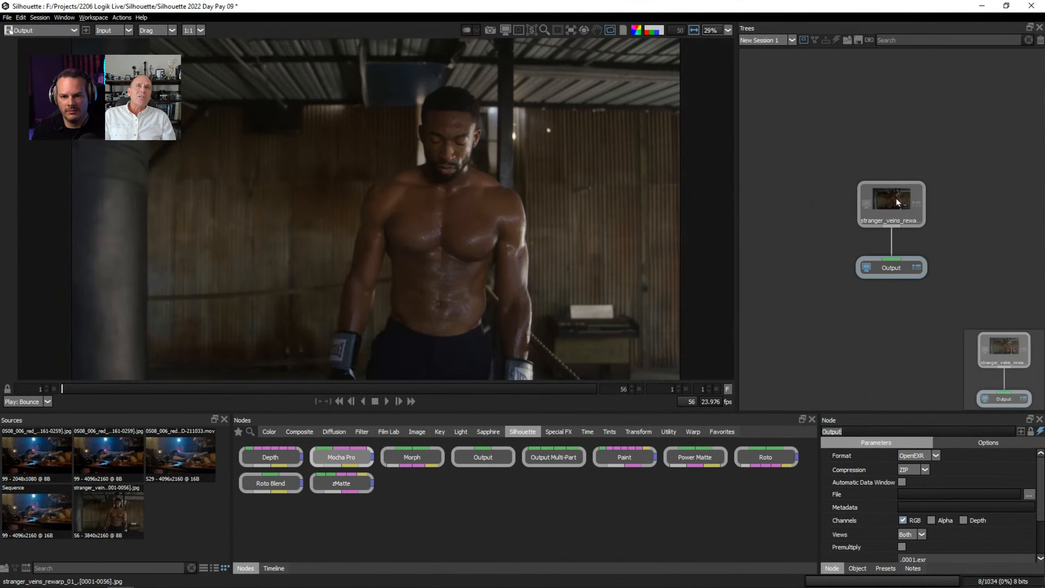
left_click_drag(895, 201, 902, 110)
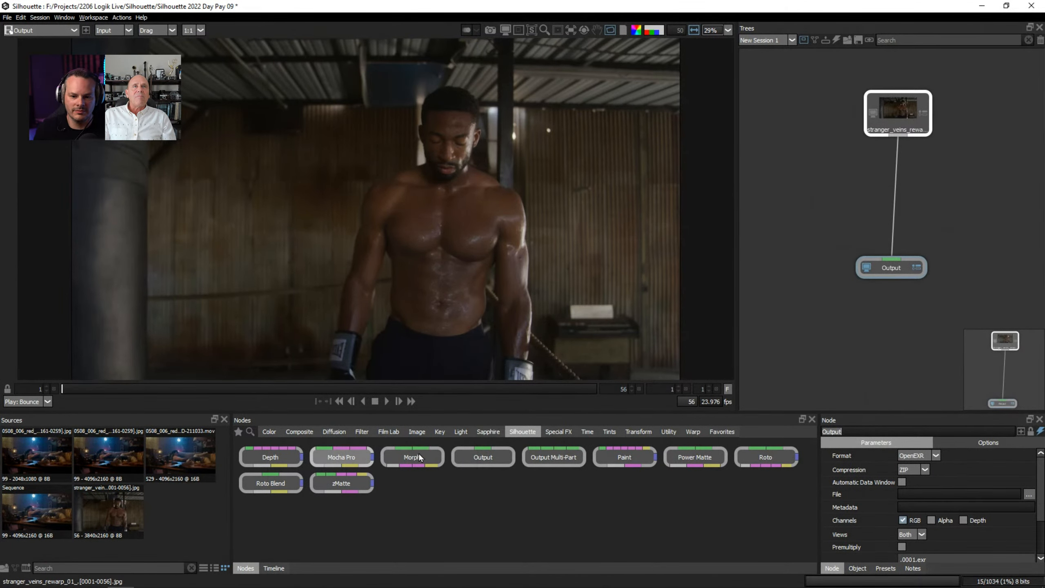
Look over the Sapphire nodes and examine how the glowing veins behave on the boxer's chest across the shot, ending on frame 43.
left_click(485, 433)
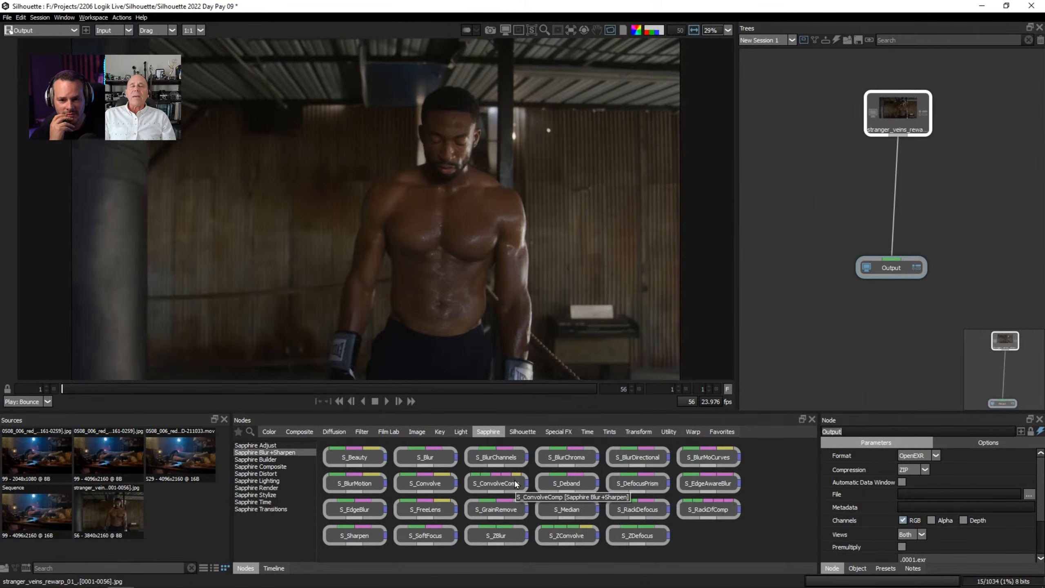
left_click(395, 389)
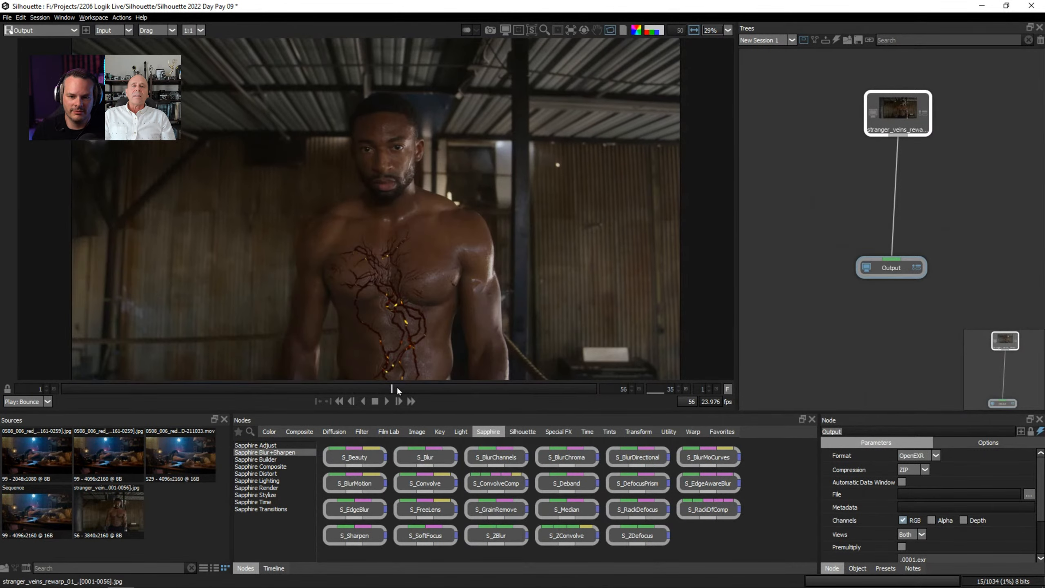
left_click_drag(398, 388, 352, 384)
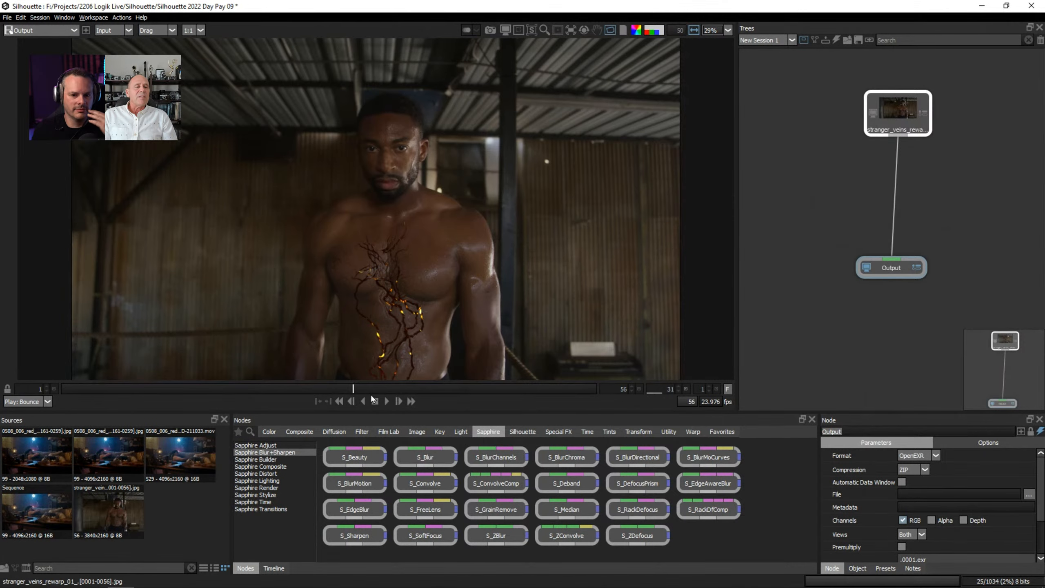
left_click_drag(374, 388, 412, 387)
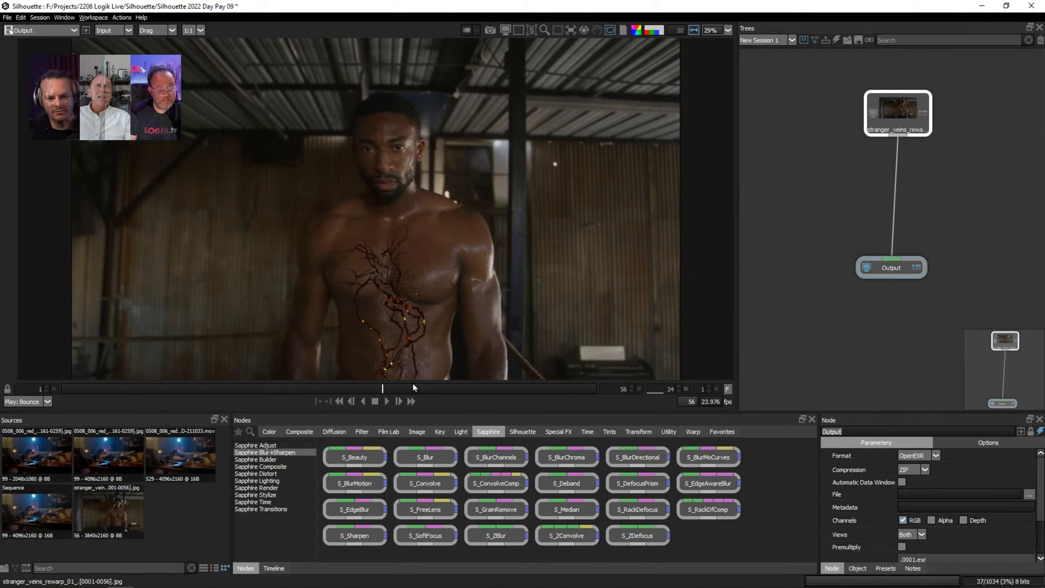
left_click_drag(331, 388, 476, 386)
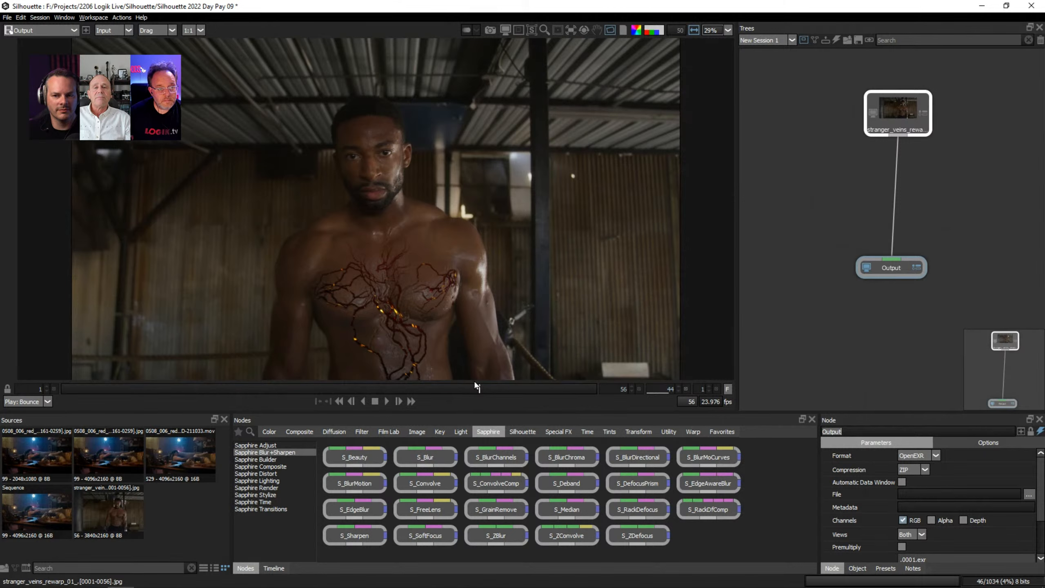
left_click(469, 389)
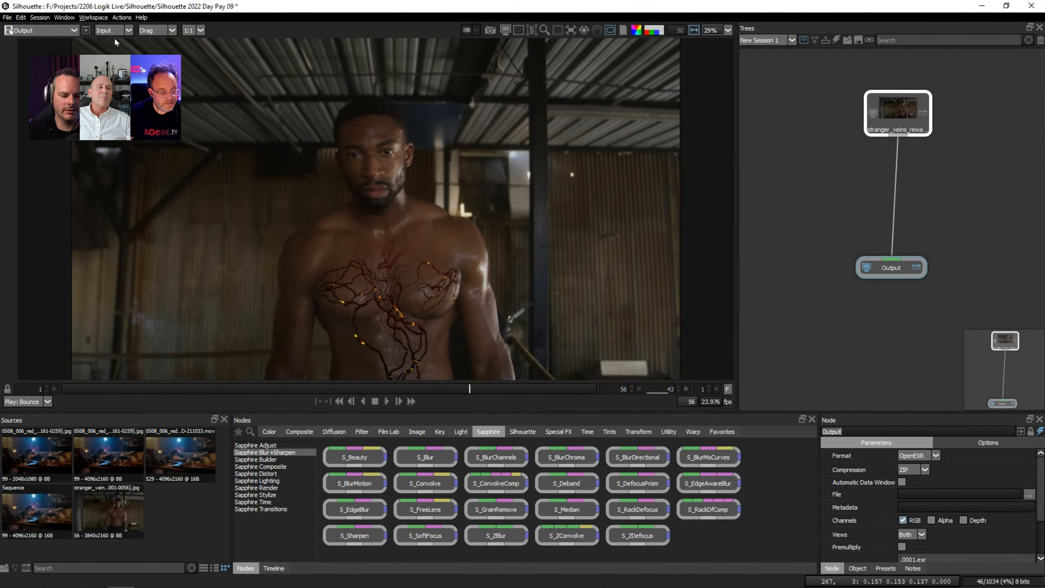
Save the current project and reopen the recent Lens project.
left_click(8, 18)
left_click(8, 19)
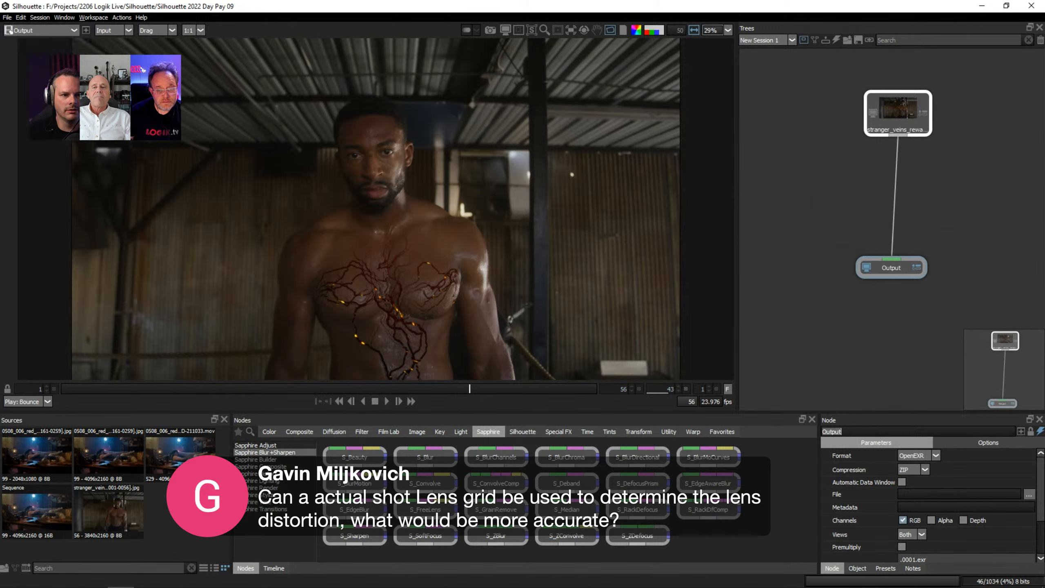
left_click(9, 21)
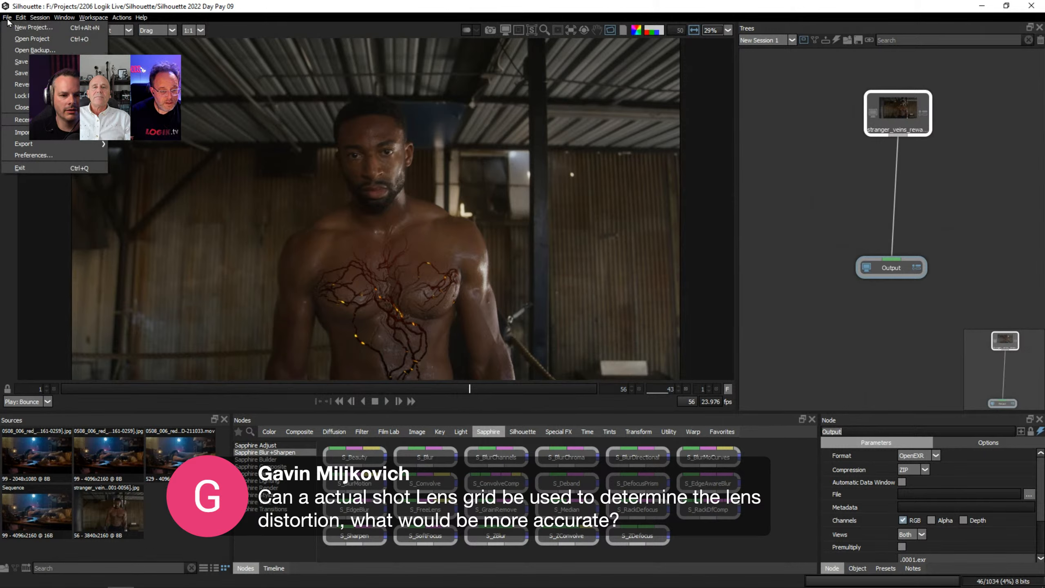
mouse_move(45, 120)
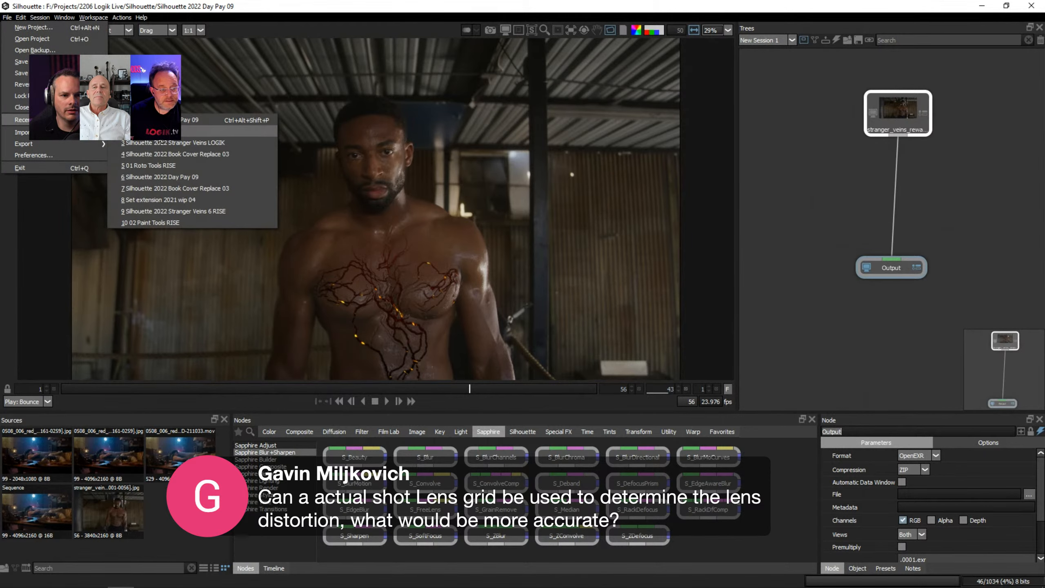
left_click(166, 132)
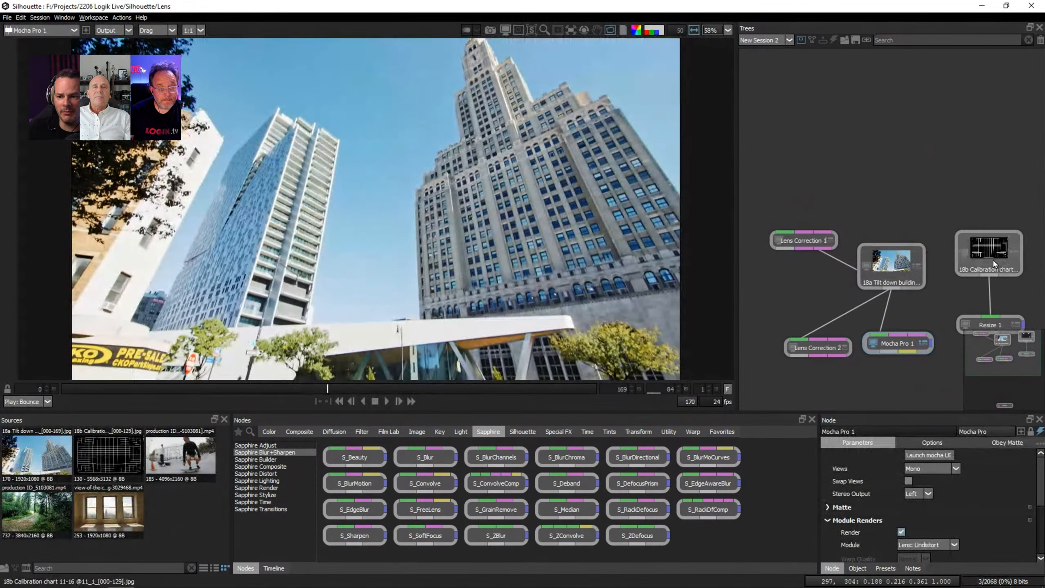
Compare the 18b Calibration chart source with its resized version in the viewer.
left_click(993, 258)
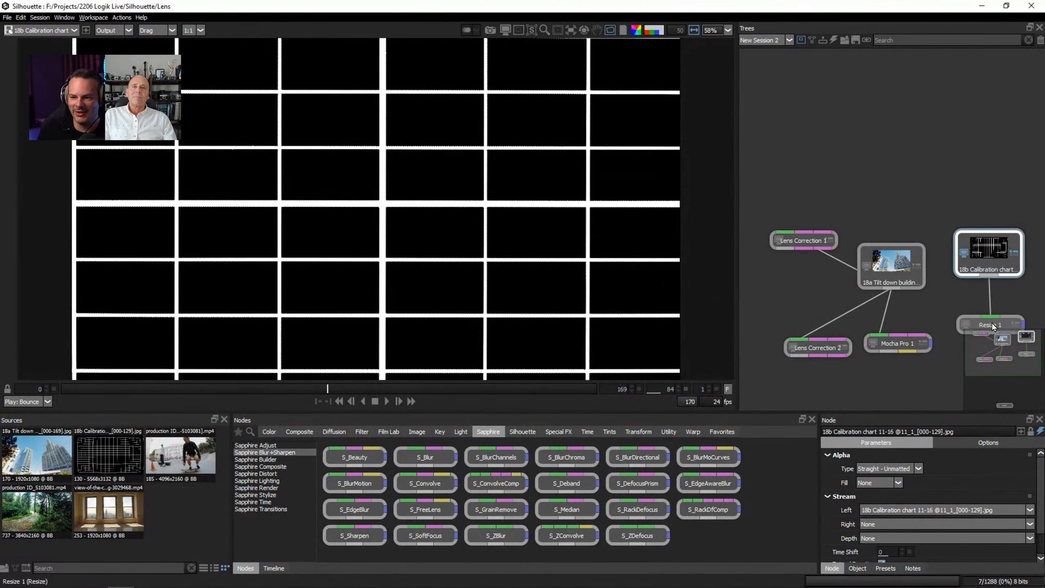
left_click(991, 327)
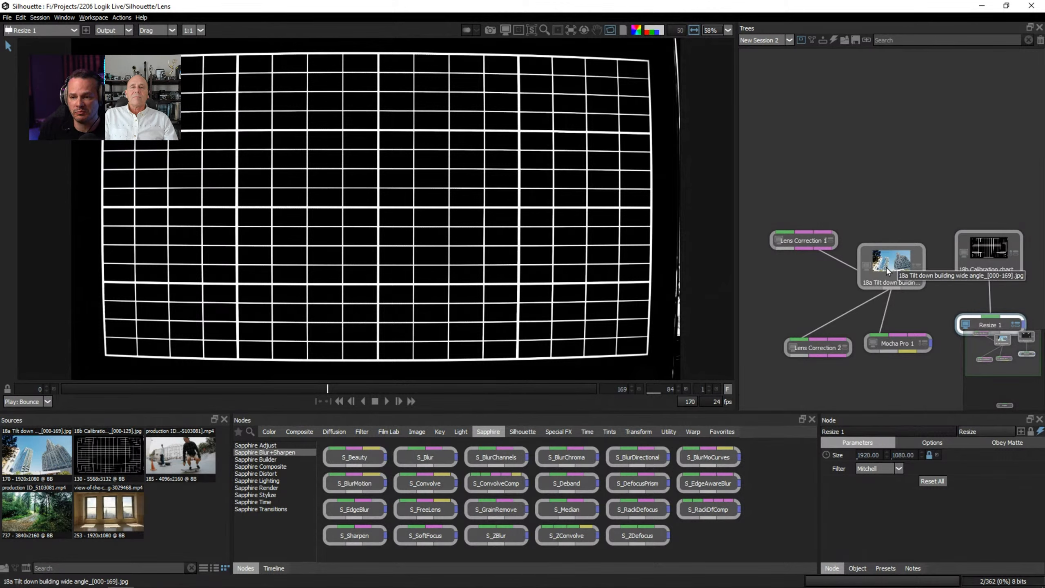
left_click_drag(1006, 362, 1008, 383)
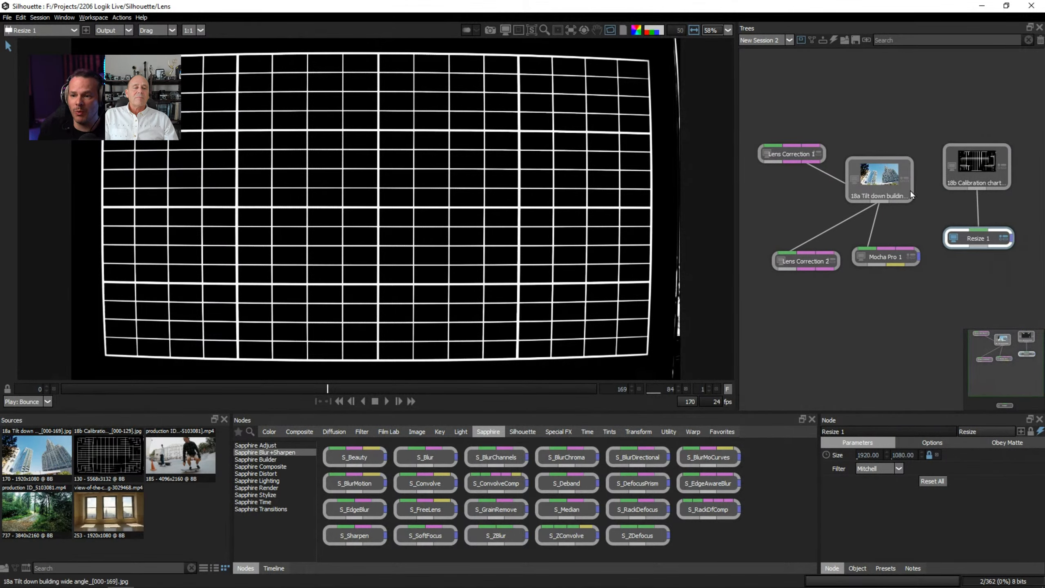
left_click(886, 187)
left_click(957, 161)
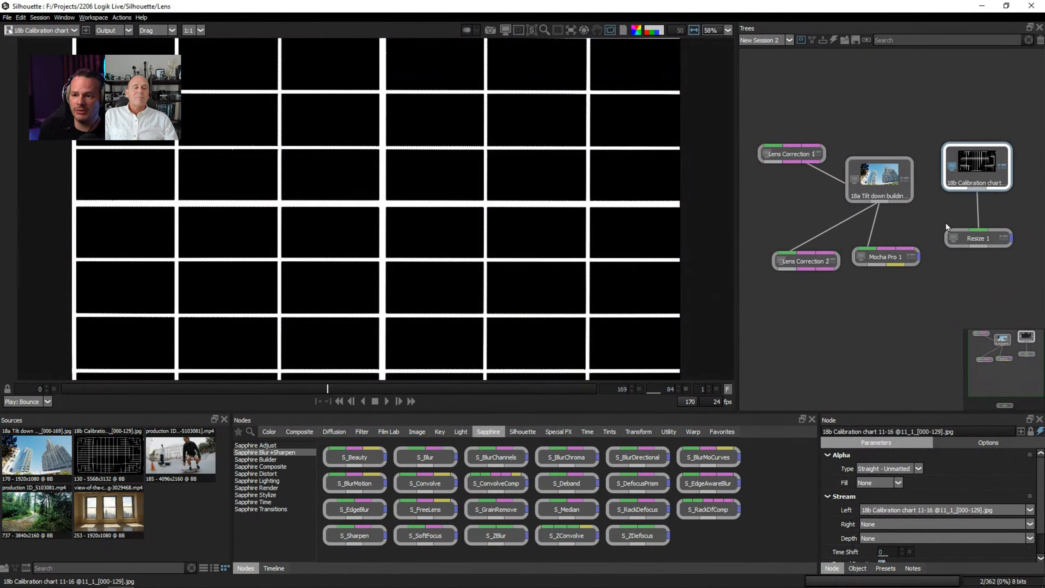
Add a Lens Distortion node from the Warp category below the Resize 1 node of the calibration chart.
left_click(979, 240)
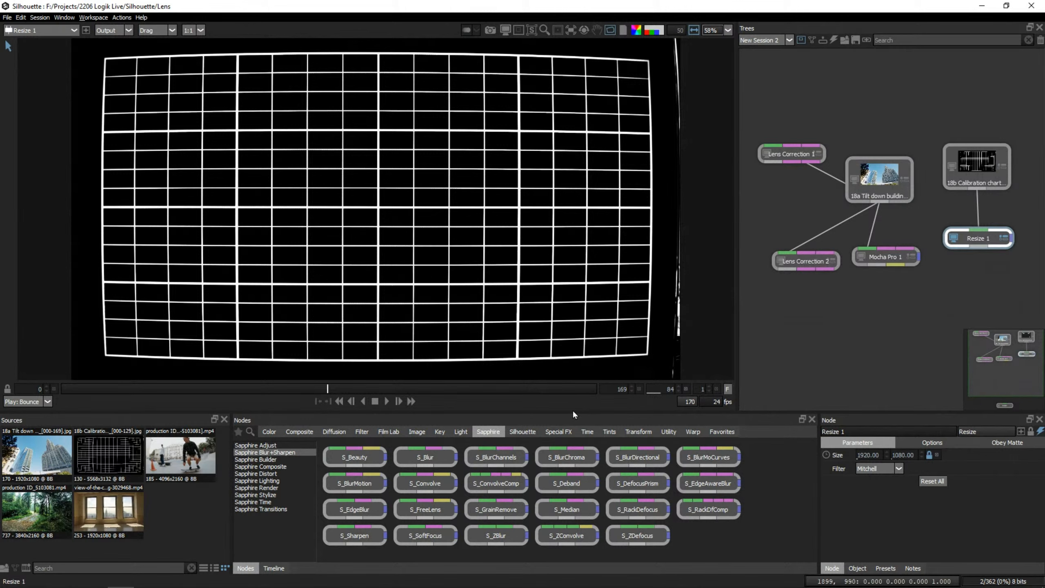
left_click(688, 431)
left_click_drag(420, 458, 985, 293)
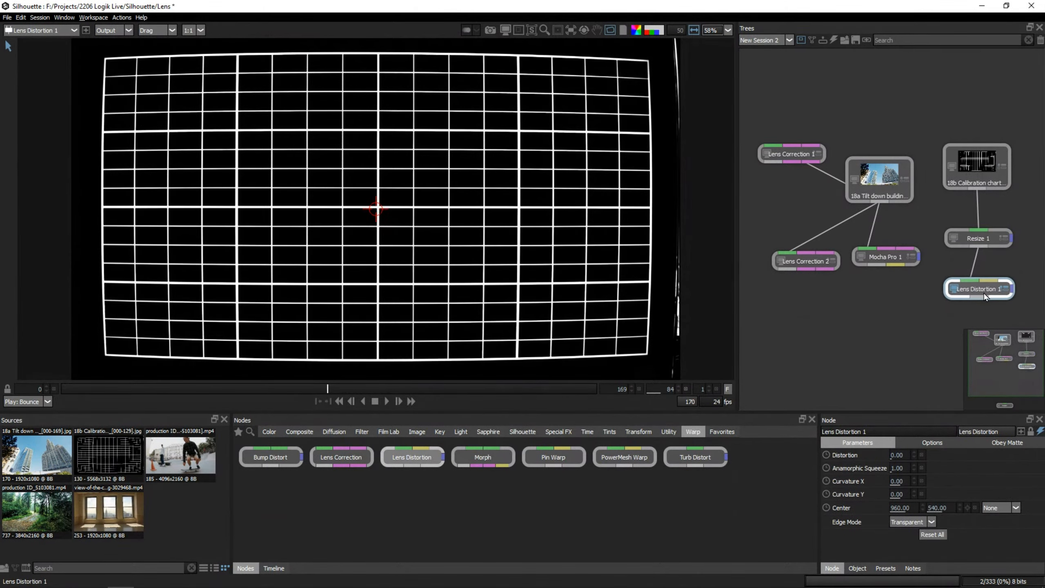
Replace the Lens Distortion node below Resize 1 with a Lens Correction node and set its K1 to -0.194.
key("Delete")
left_click_drag(342, 456, 978, 247)
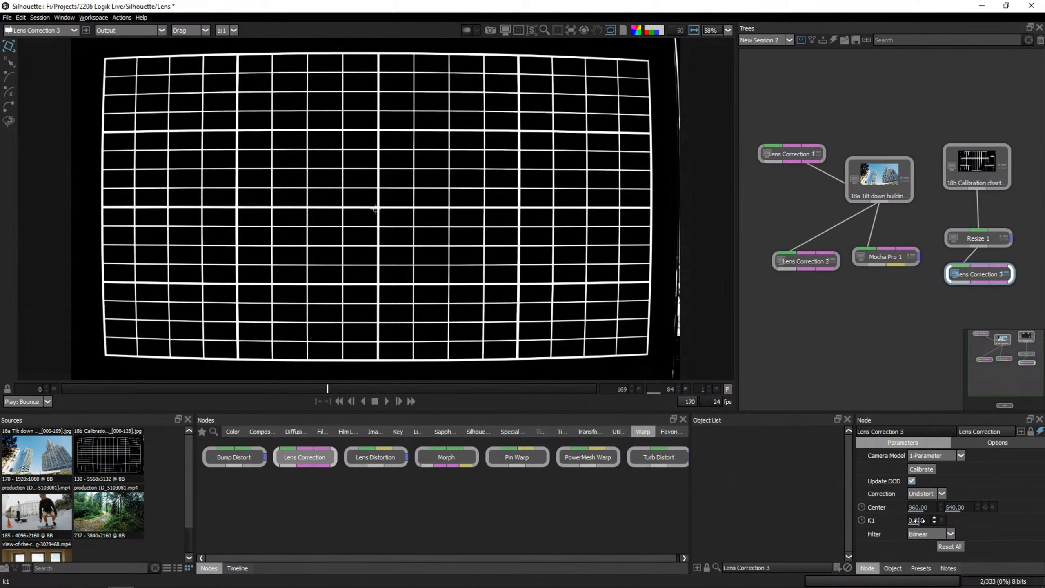
left_click_drag(917, 521, 922, 520)
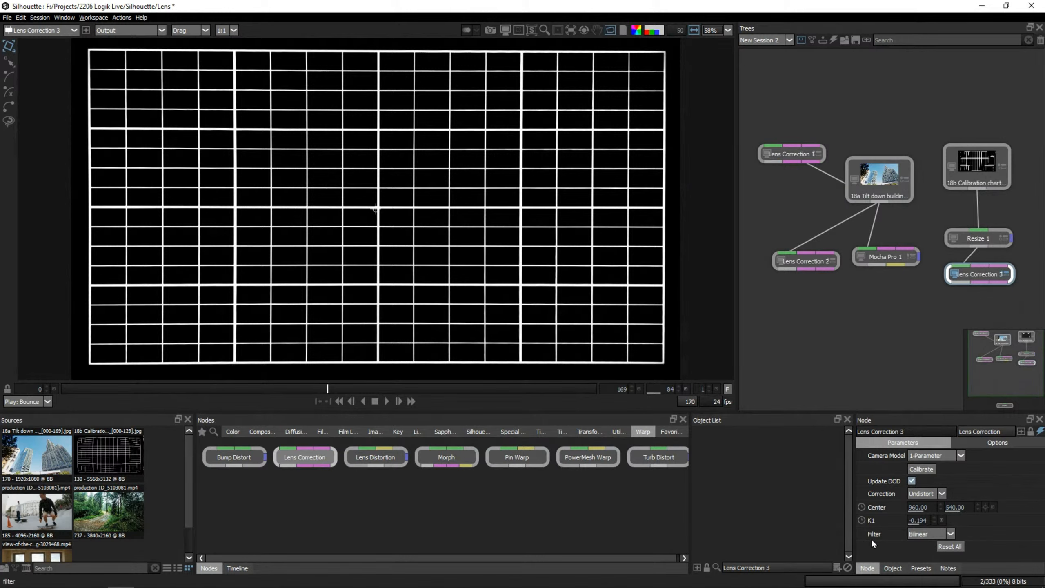
Try the Catmull-Rom, Mitchell, Triangle and Sinc filters on the chart's Lens Correction node, ending on Quadratic.
left_click(948, 535)
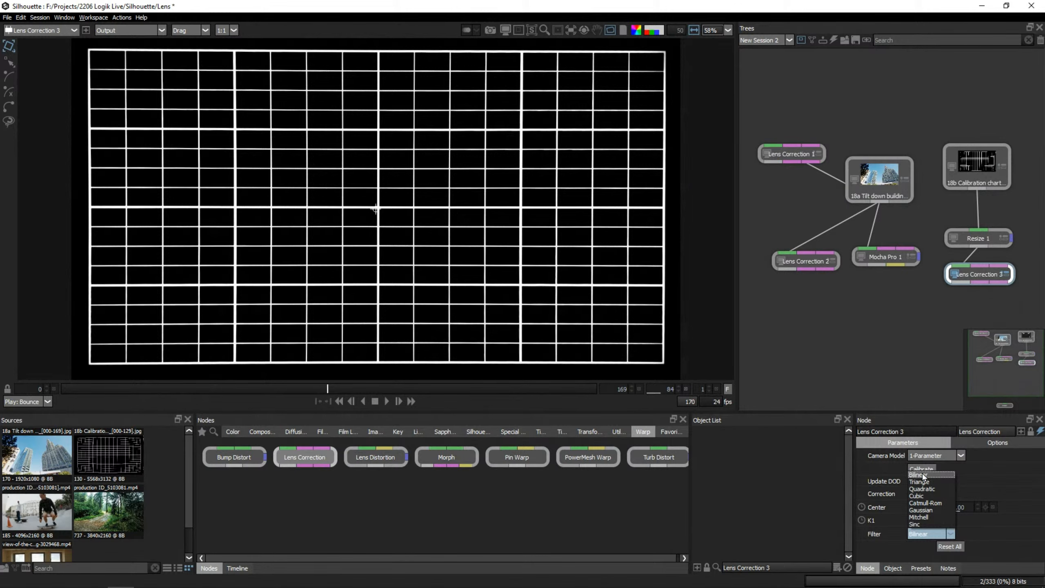
left_click(890, 536)
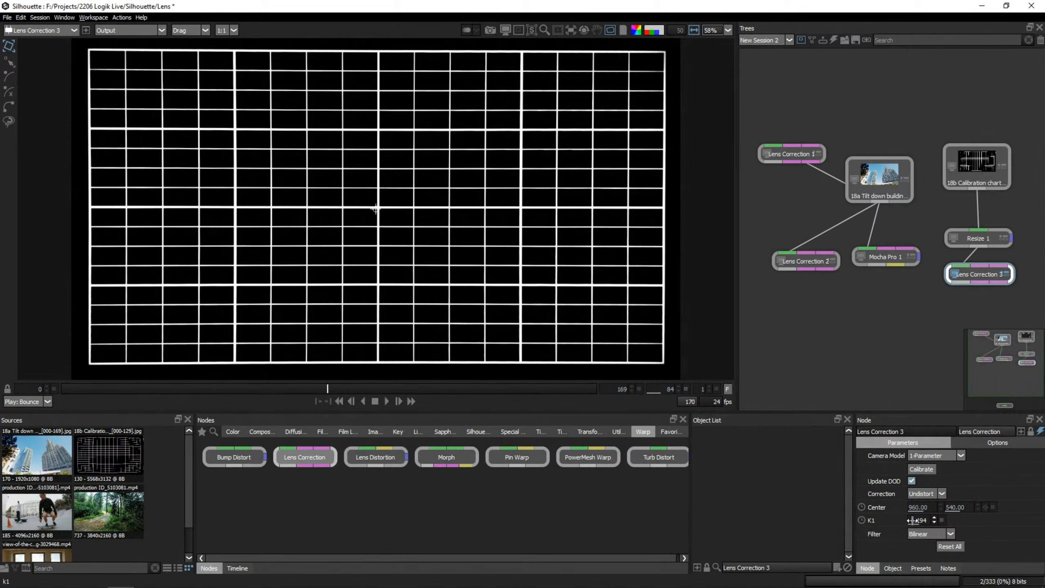
left_click(943, 534)
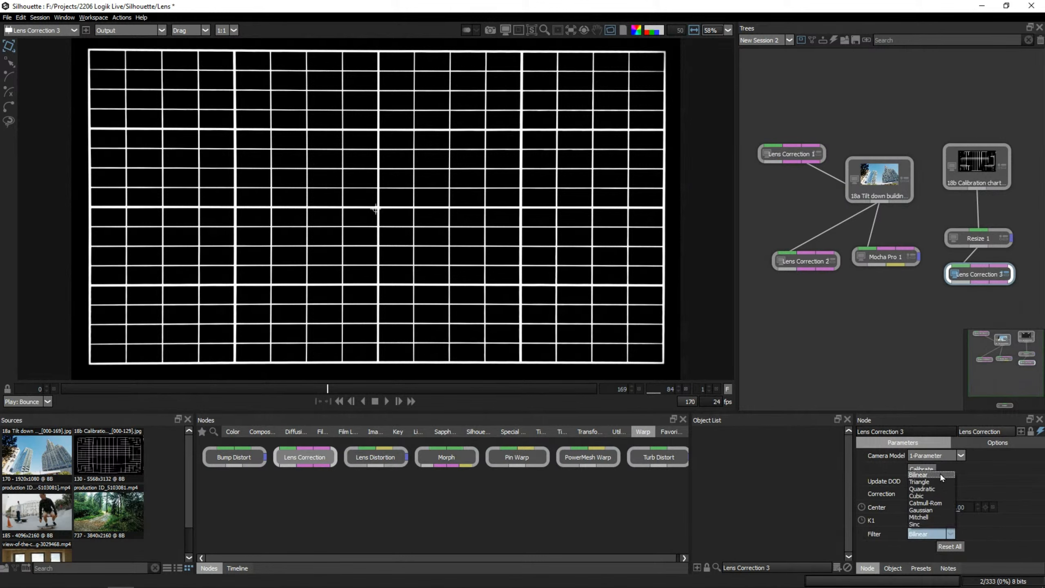
left_click(931, 503)
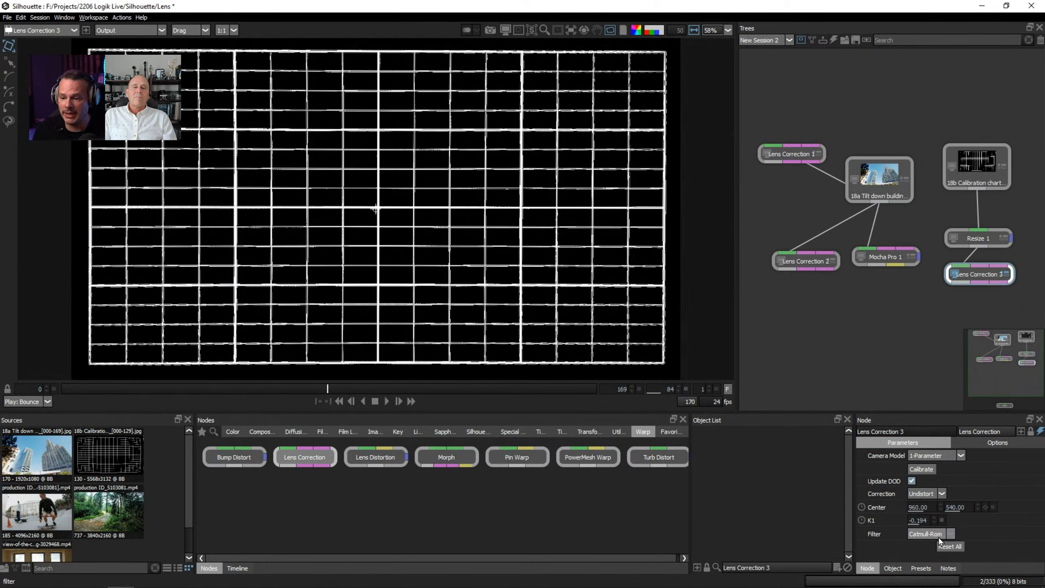
left_click(949, 534)
left_click(938, 516)
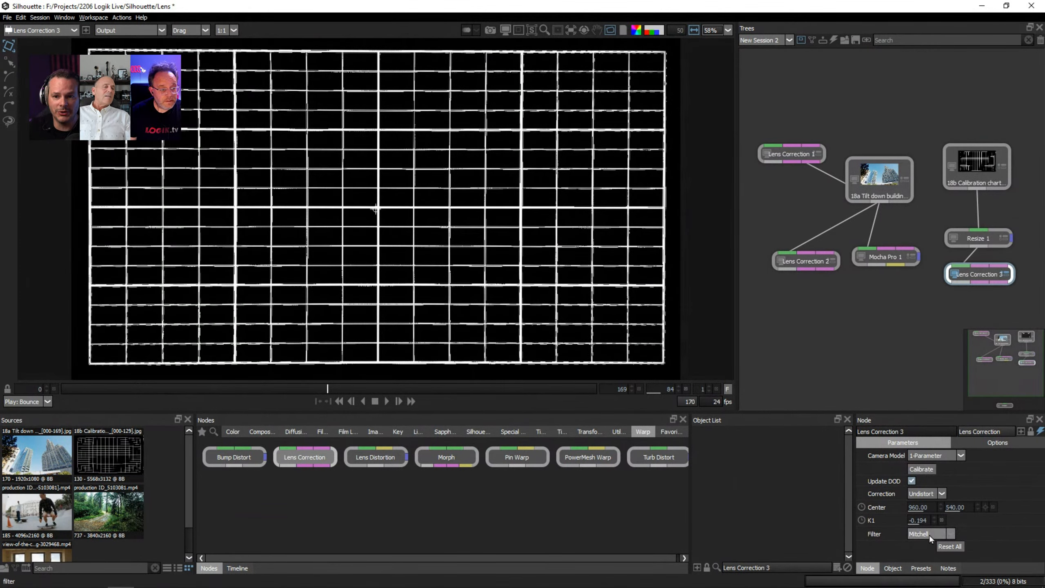
left_click(930, 535)
left_click(934, 482)
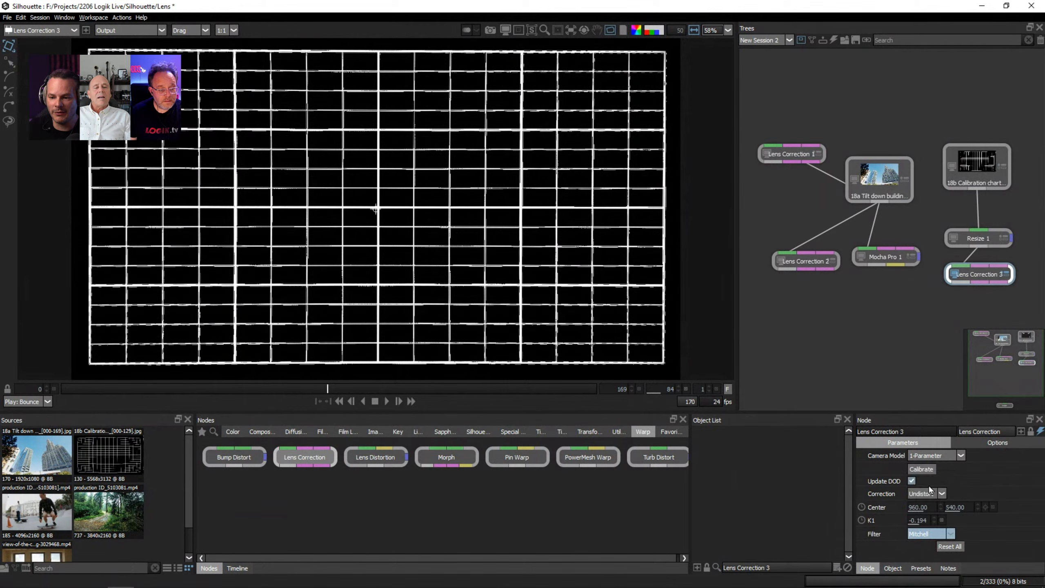
left_click(935, 532)
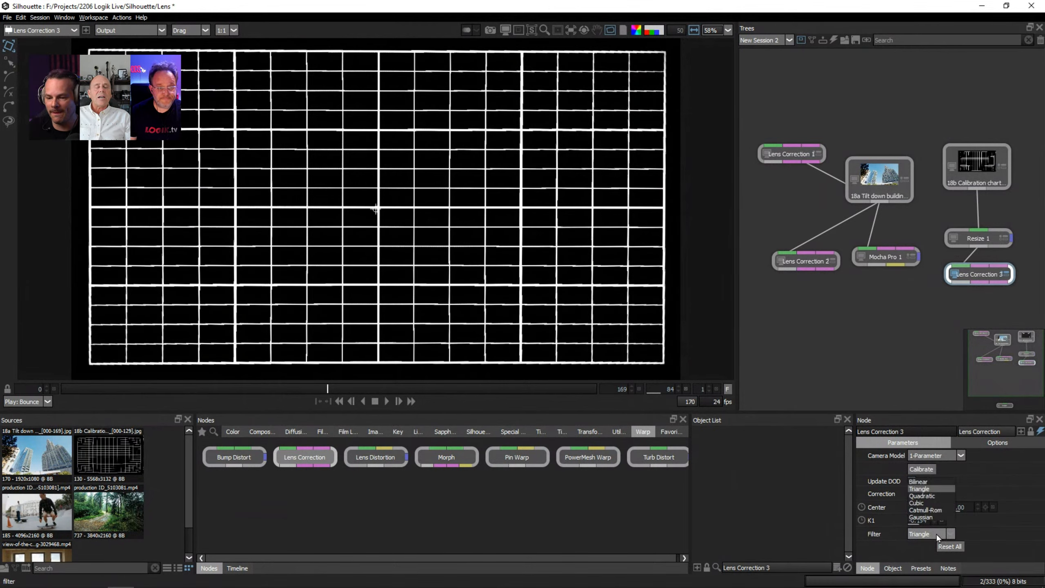
left_click(932, 526)
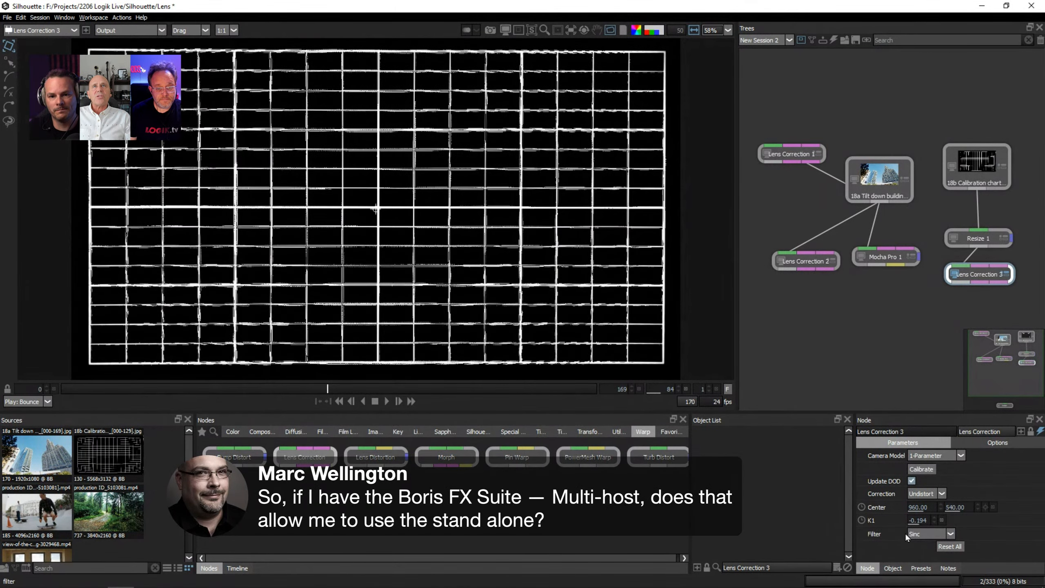
left_click(922, 536)
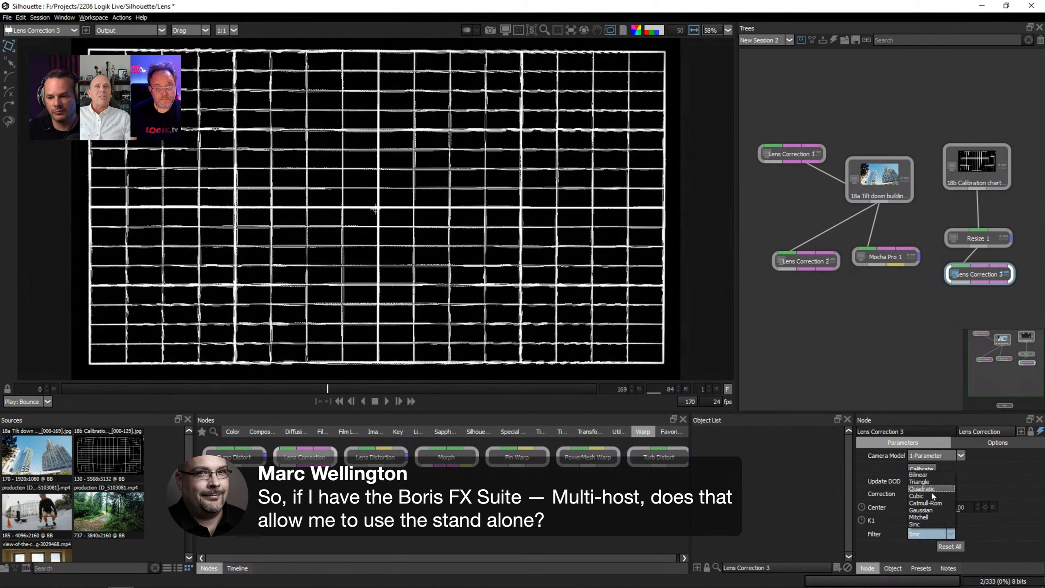
left_click(931, 490)
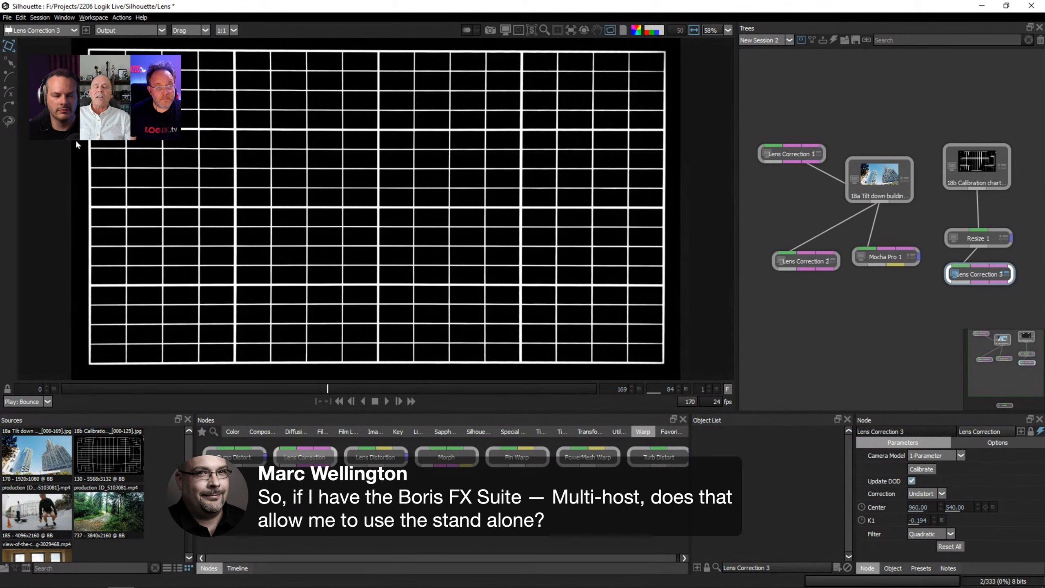
Open the recent Silhouette 2022 Day Pay 09 project without saving the changes to the Lens project.
left_click(11, 19)
mouse_move(20, 119)
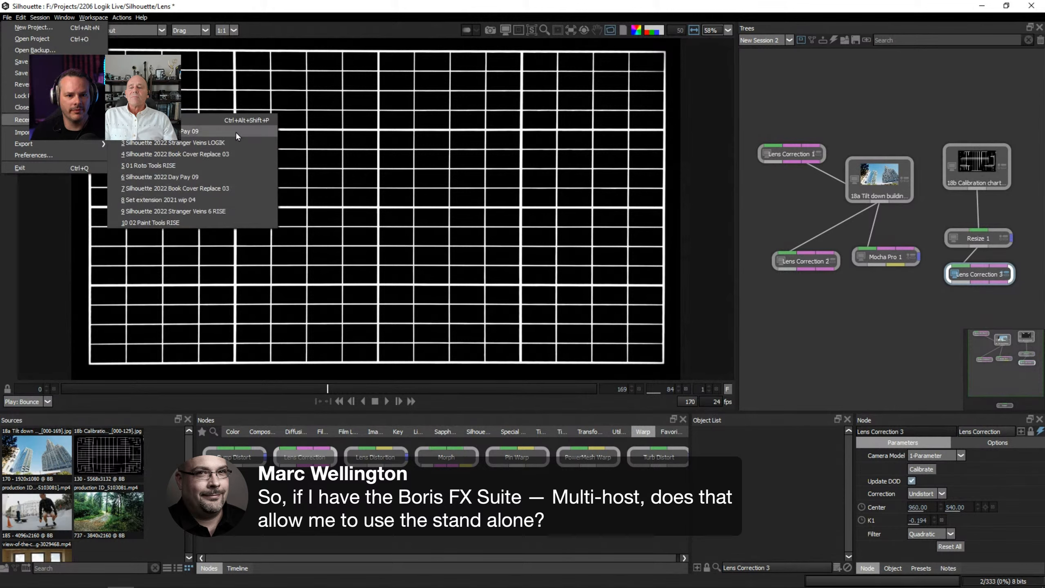
key("ctrl+q")
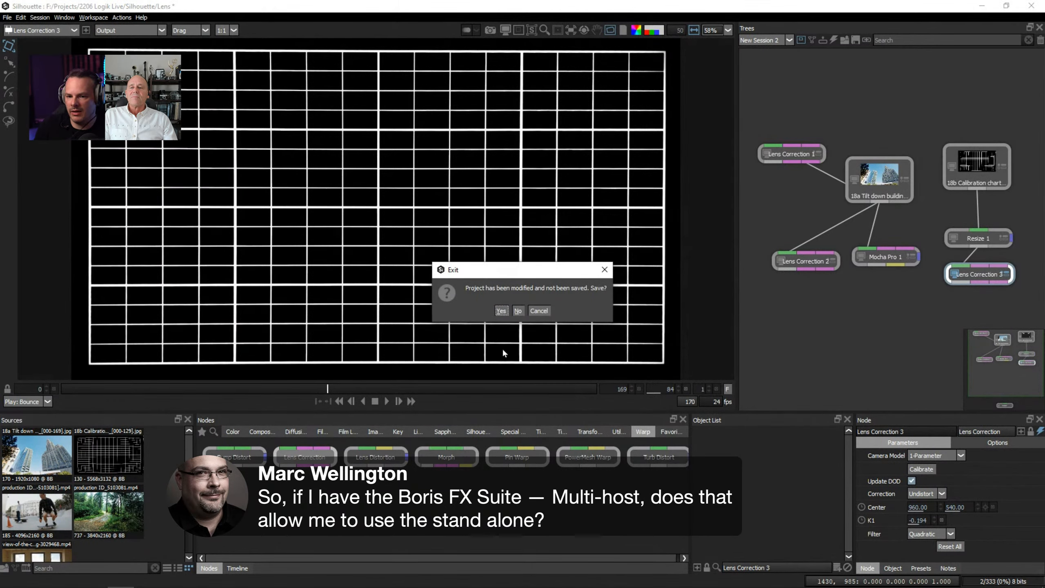
left_click(519, 311)
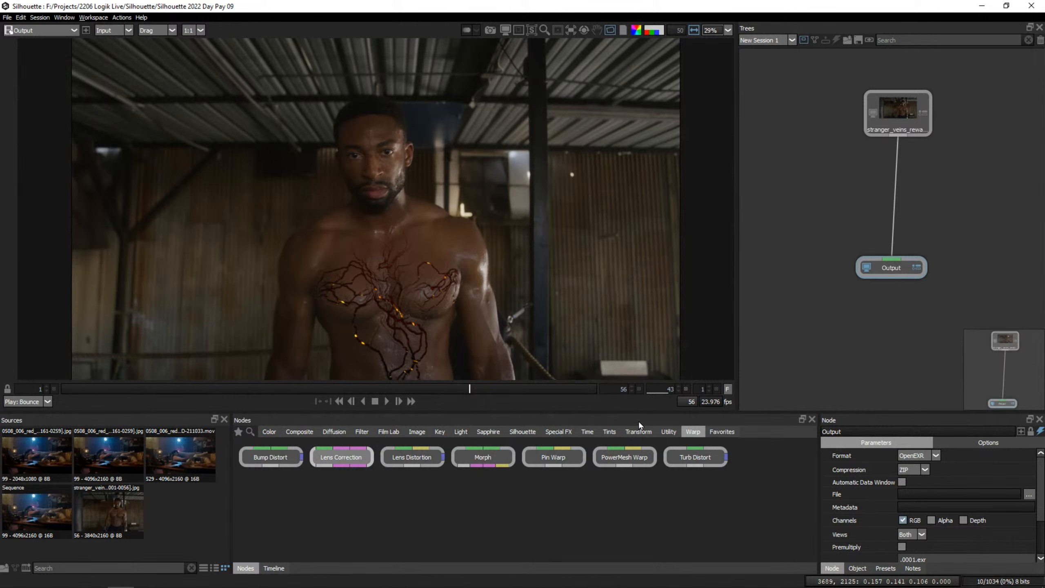
Enlarge the node library area and add a Color node from the Image category beside the stranger_veins source.
left_click(488, 432)
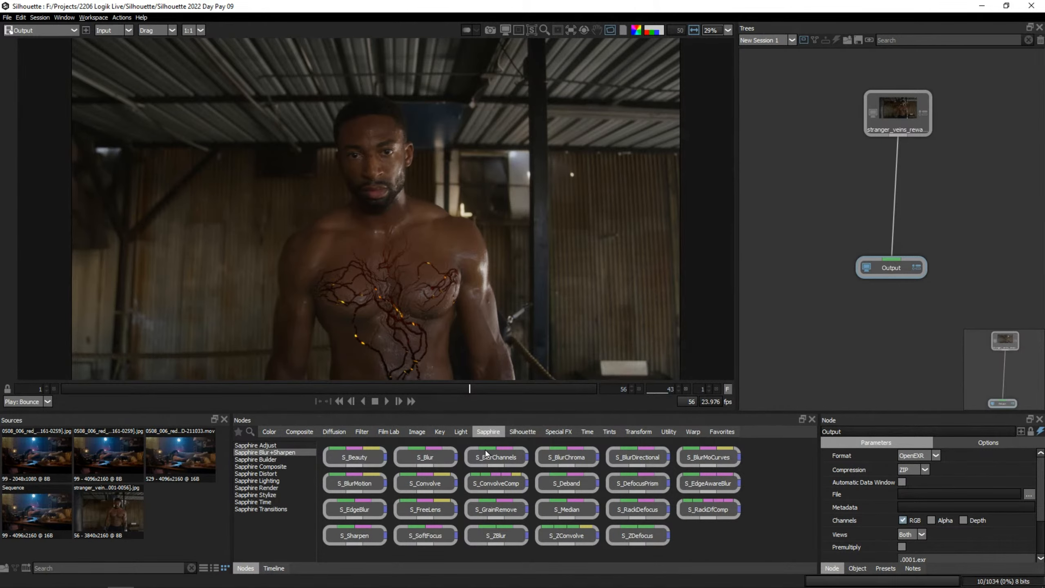
left_click_drag(556, 411, 550, 400)
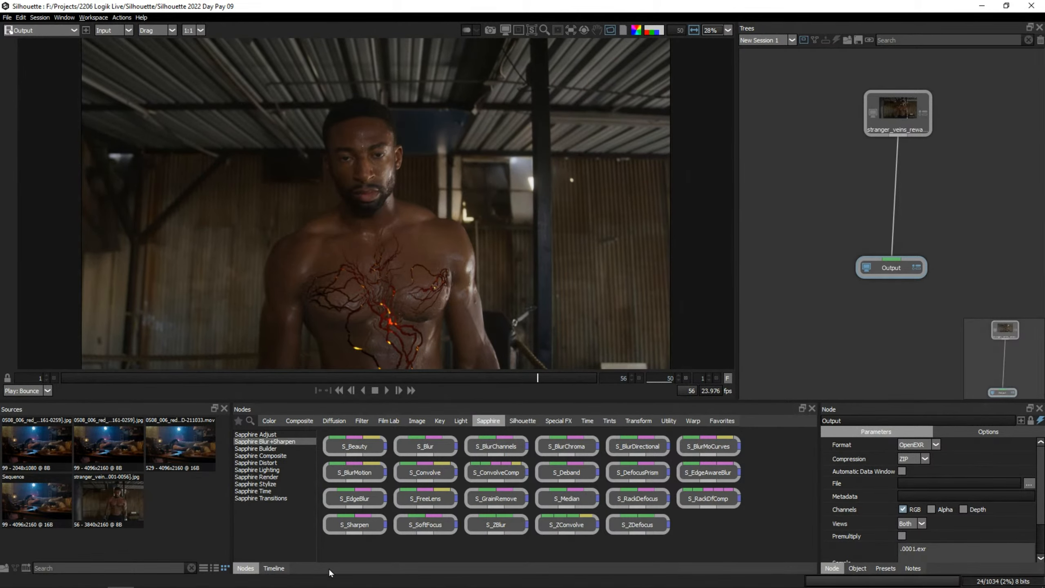
left_click(269, 420)
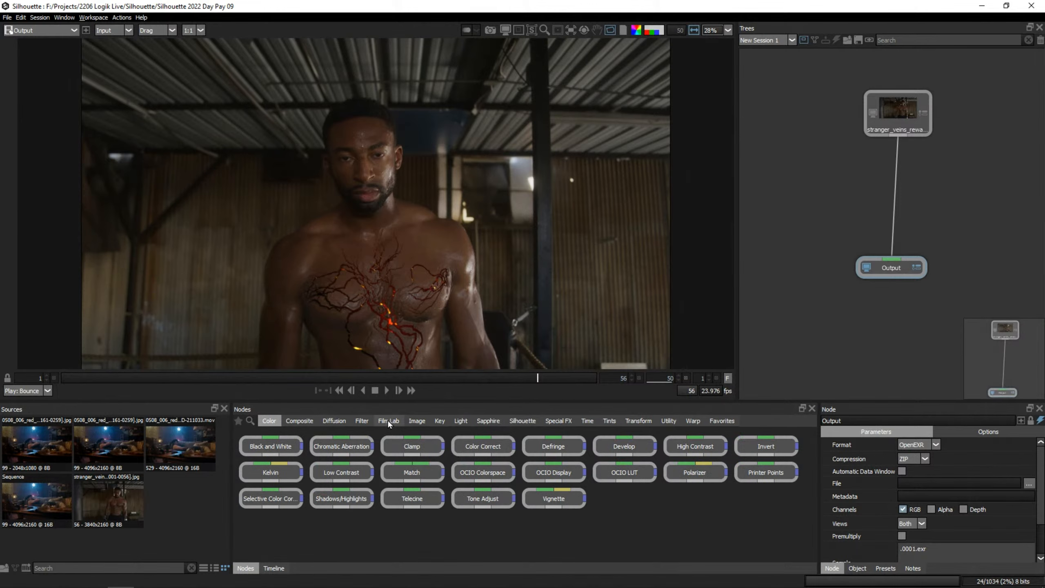
left_click(416, 421)
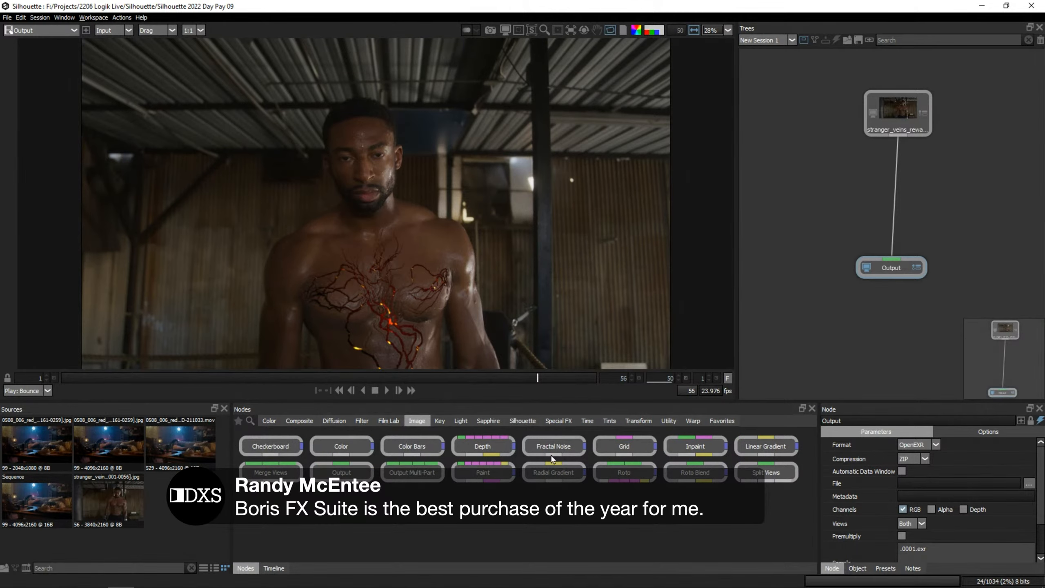
left_click_drag(344, 452, 797, 96)
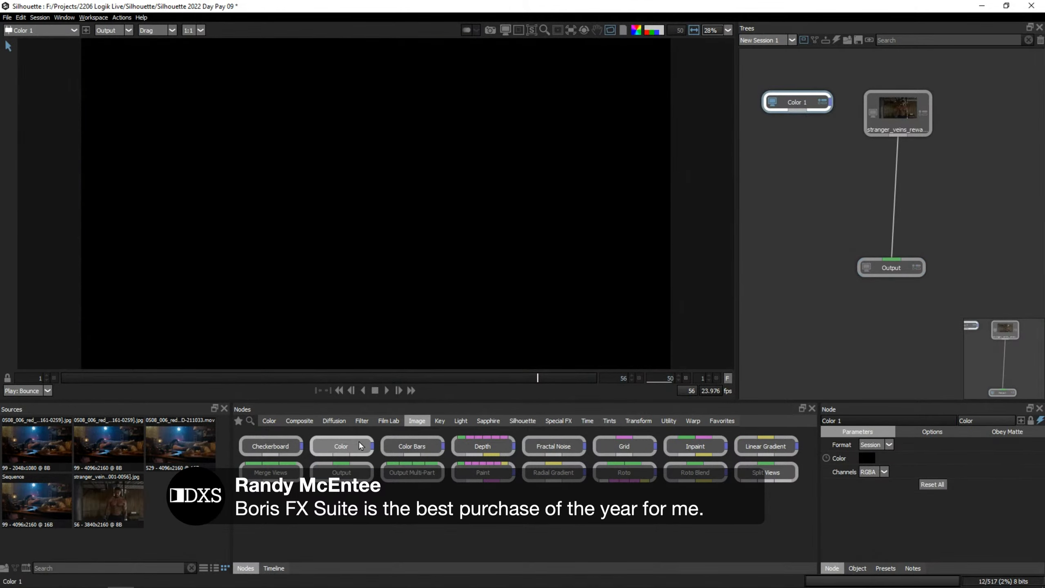
Add an S_Effect node from the Sapphire Builder group, connected below the Color 1 node.
left_click(523, 420)
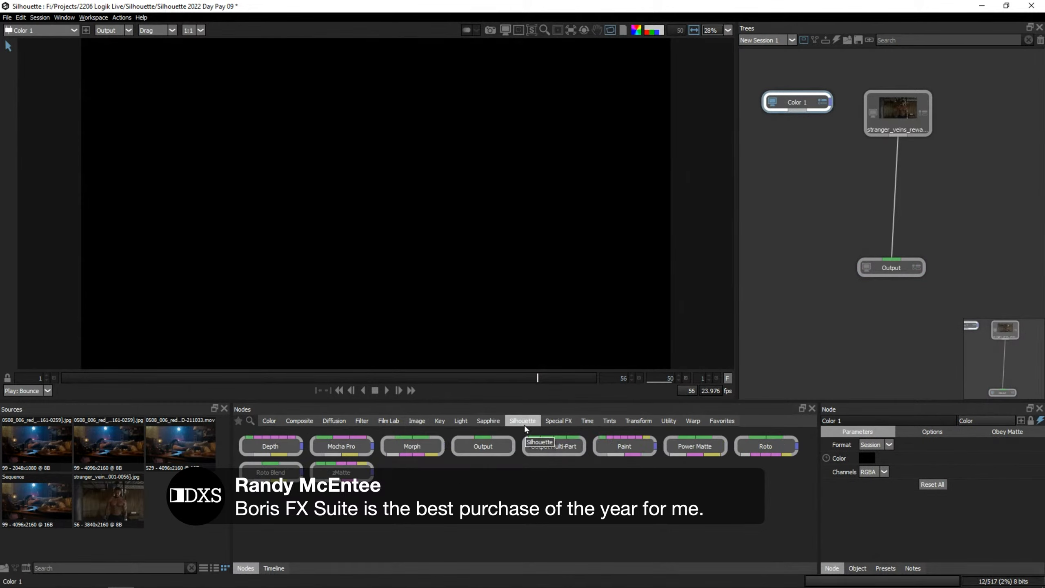
left_click(494, 420)
left_click(264, 449)
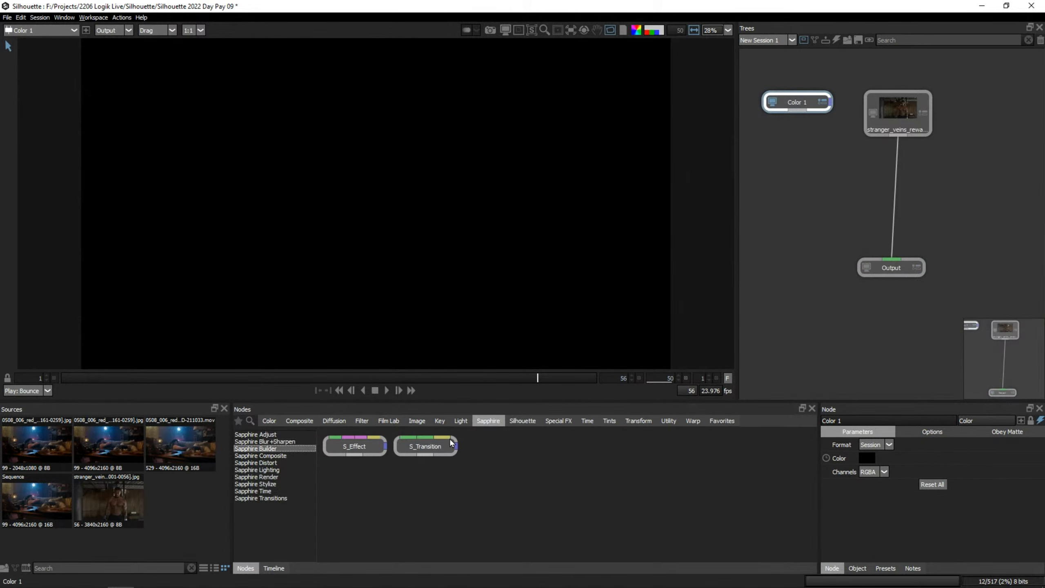
left_click_drag(364, 447, 804, 163)
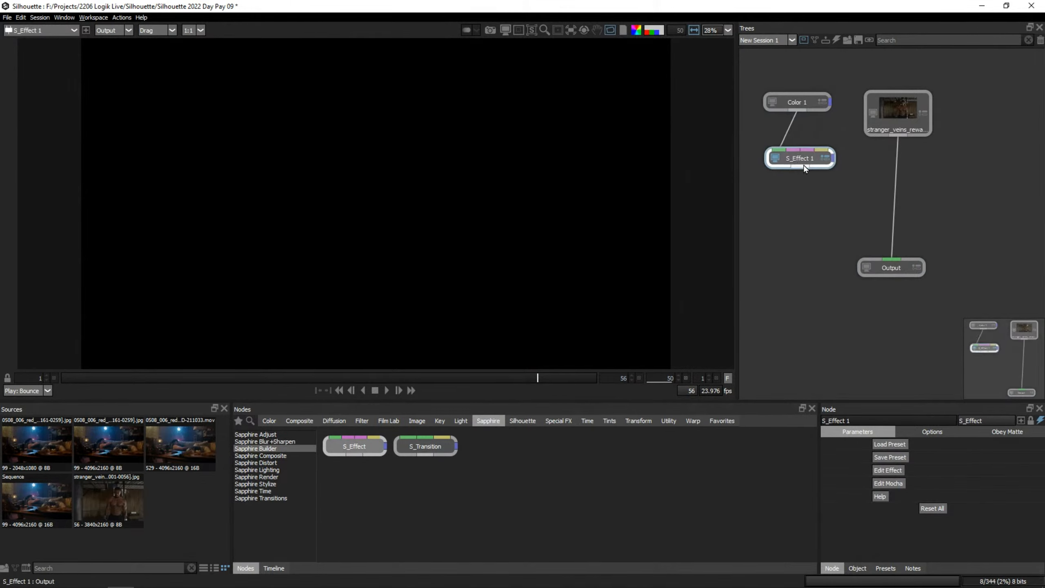
Open the Sapphire preset browser for the S_Effect 1 node and maximize its window.
left_click(901, 444)
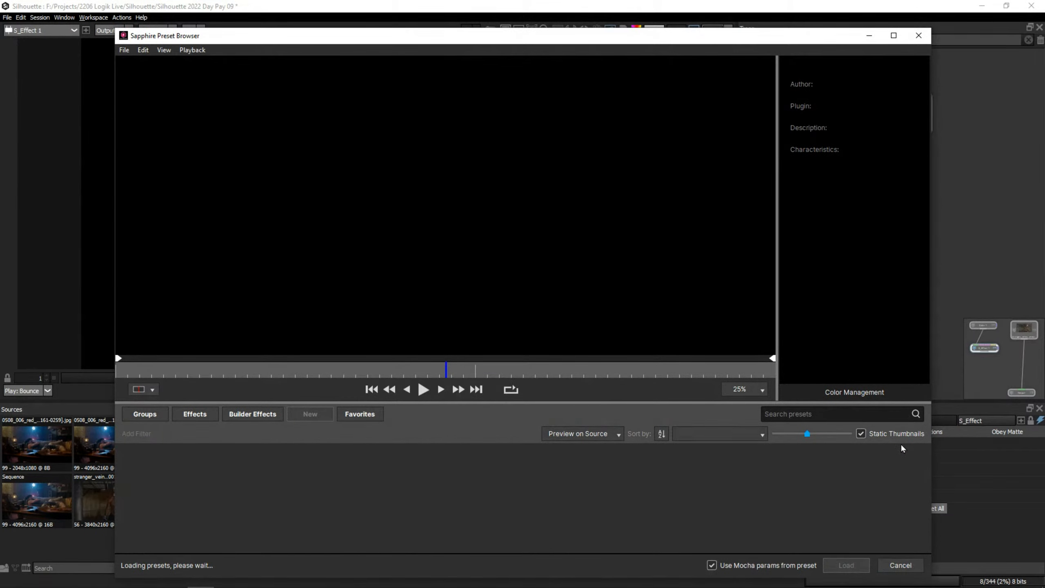
left_click(894, 35)
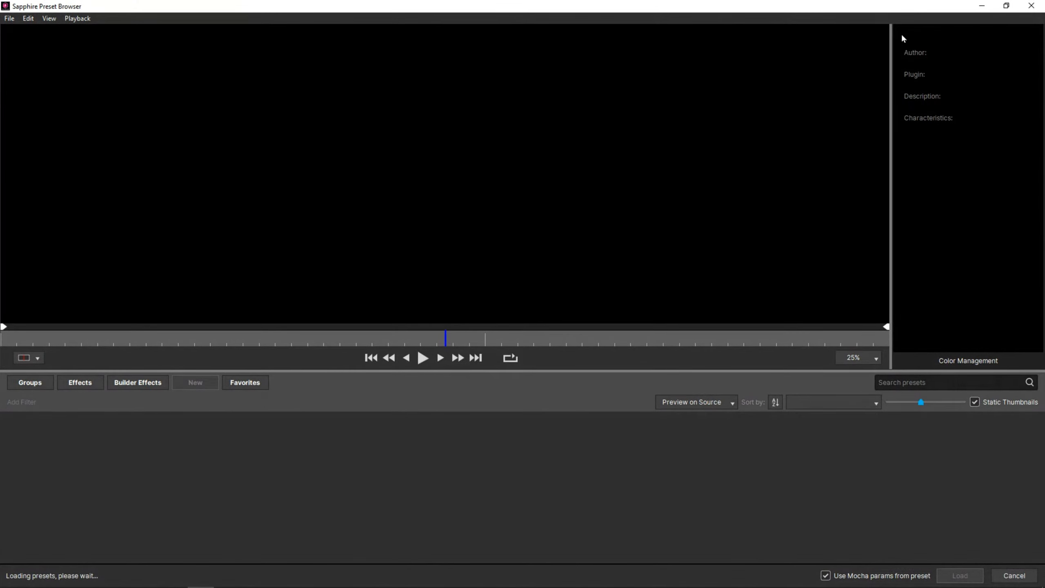
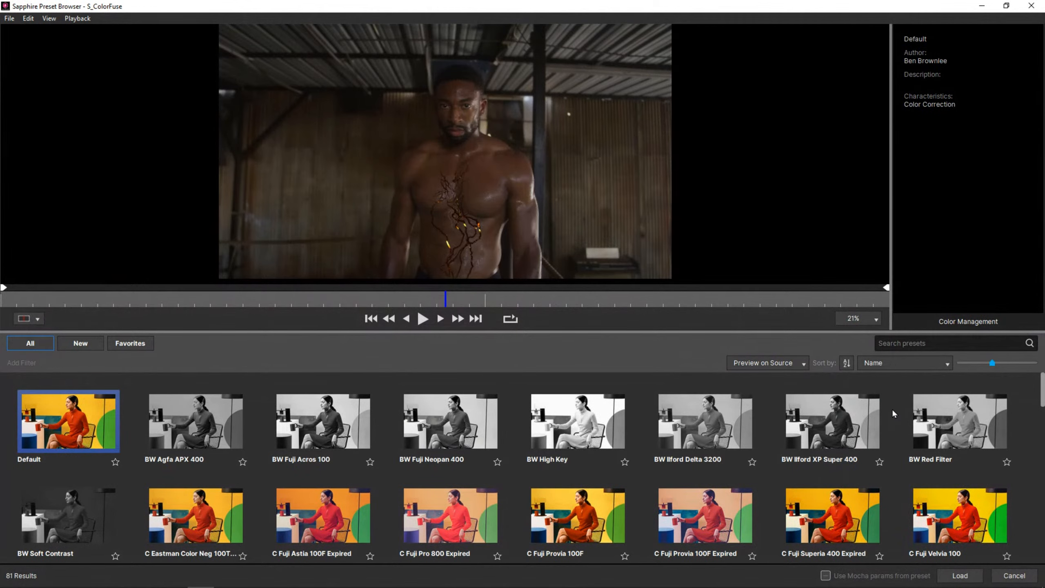
Enlarge the S_ColorFuse preset list, look through the film looks and load the M It's Vintage, Dahlin' preset.
left_click_drag(692, 331, 668, 225)
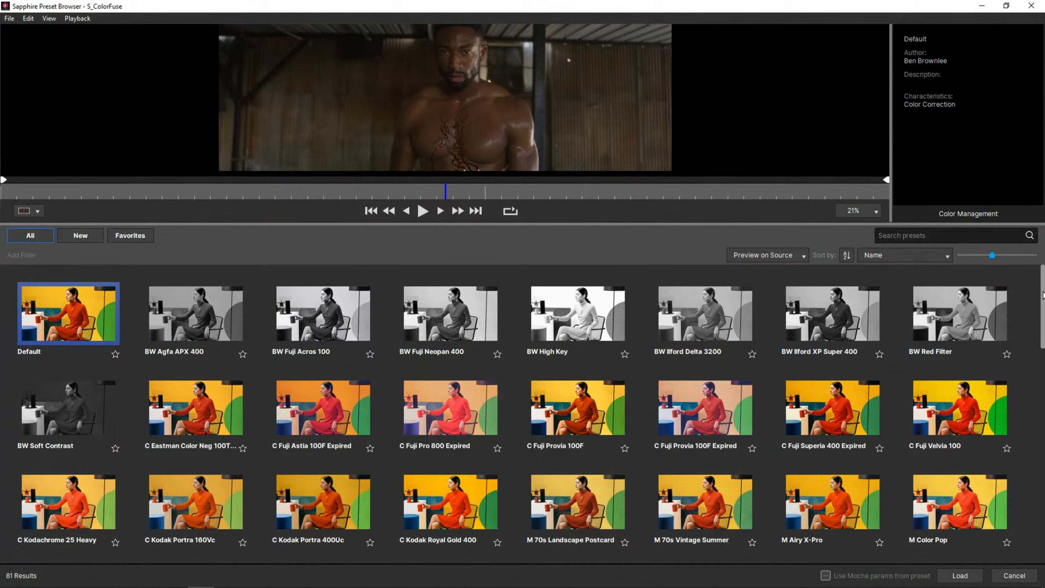
left_click_drag(1043, 295, 1041, 339)
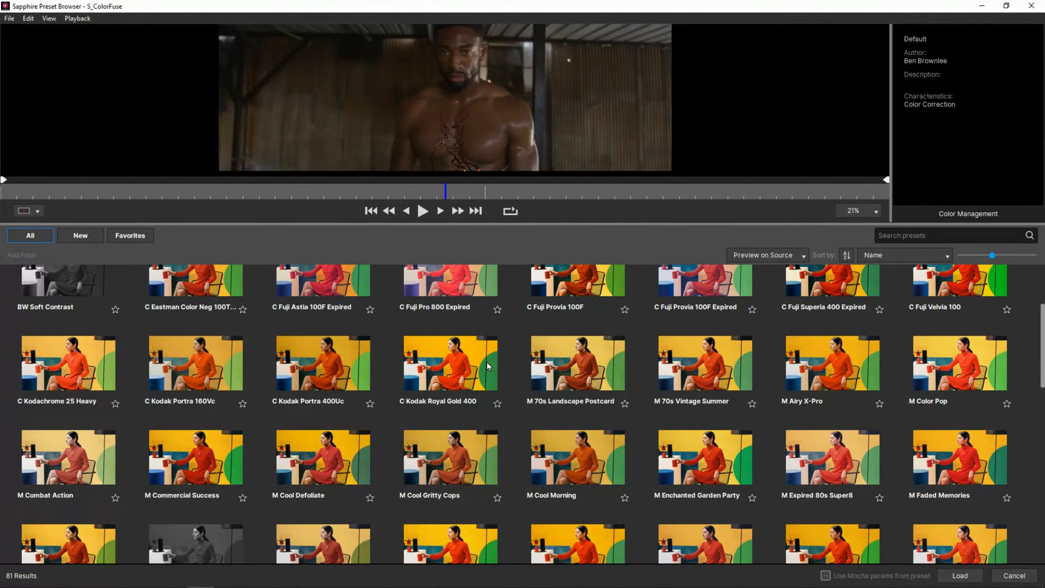
left_click(454, 369)
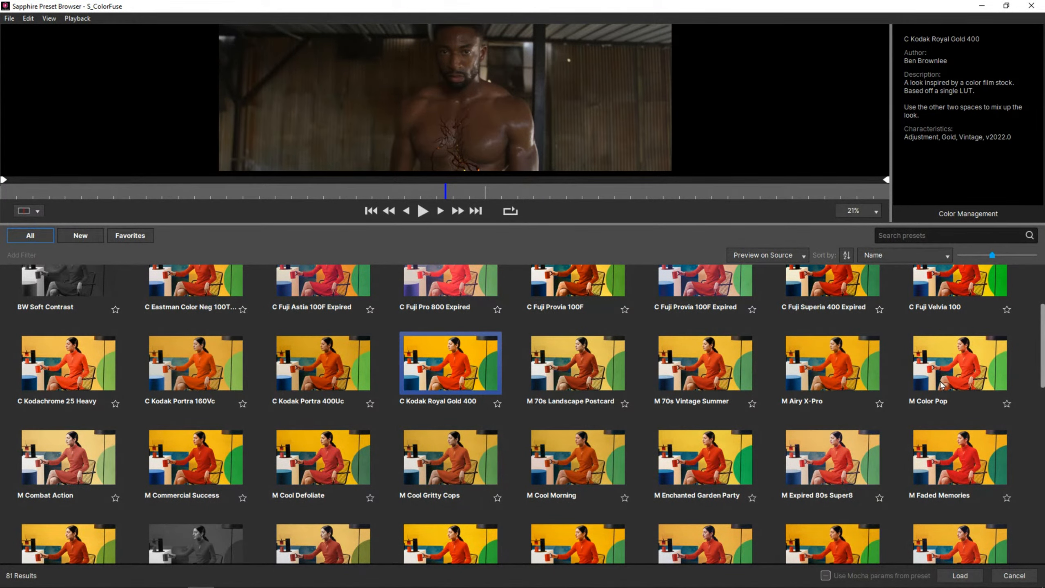
left_click_drag(820, 225, 820, 100)
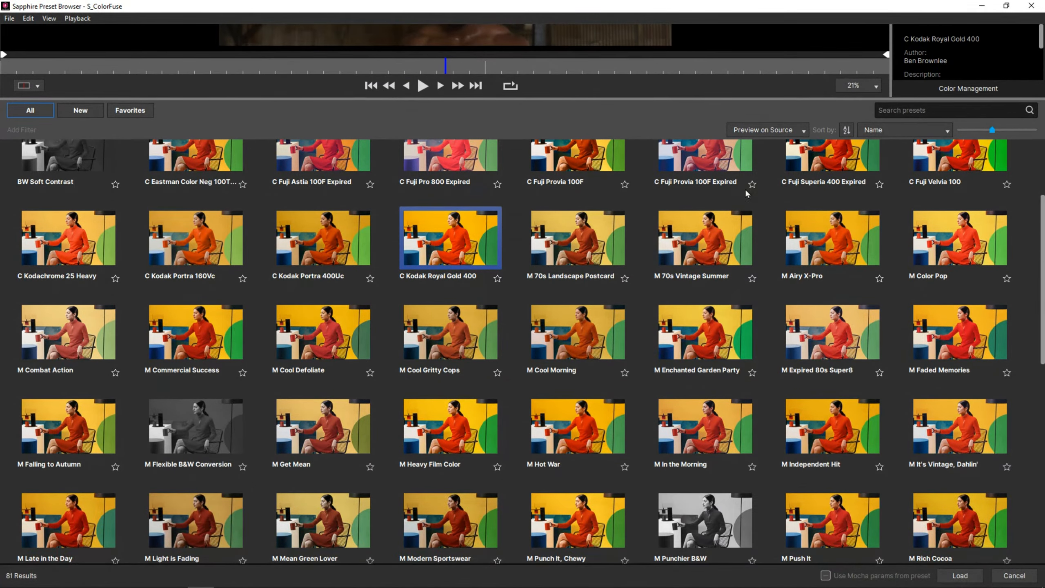
scroll(782, 247, "up", 3)
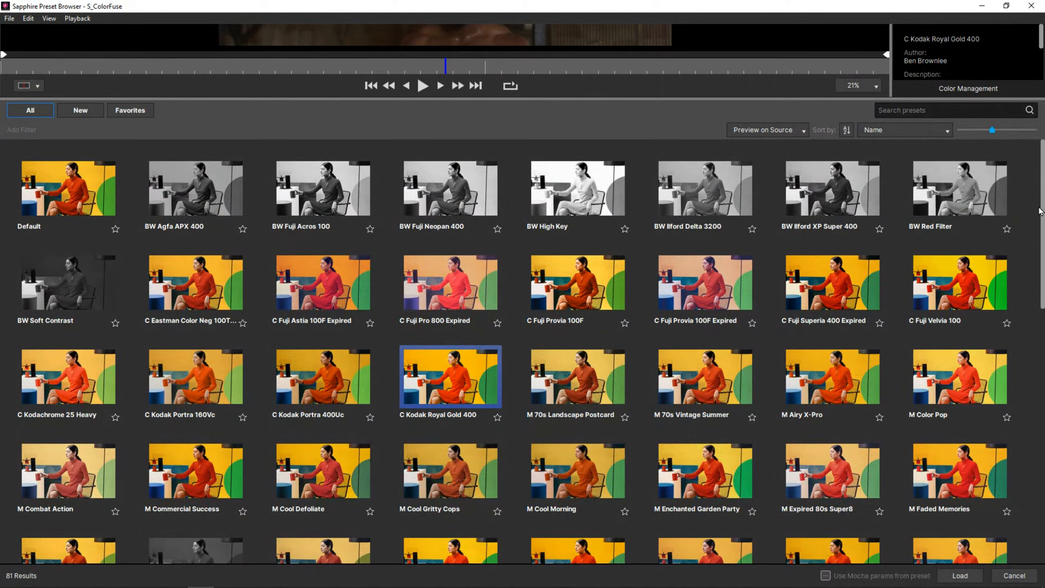
left_click_drag(1039, 210, 1016, 373)
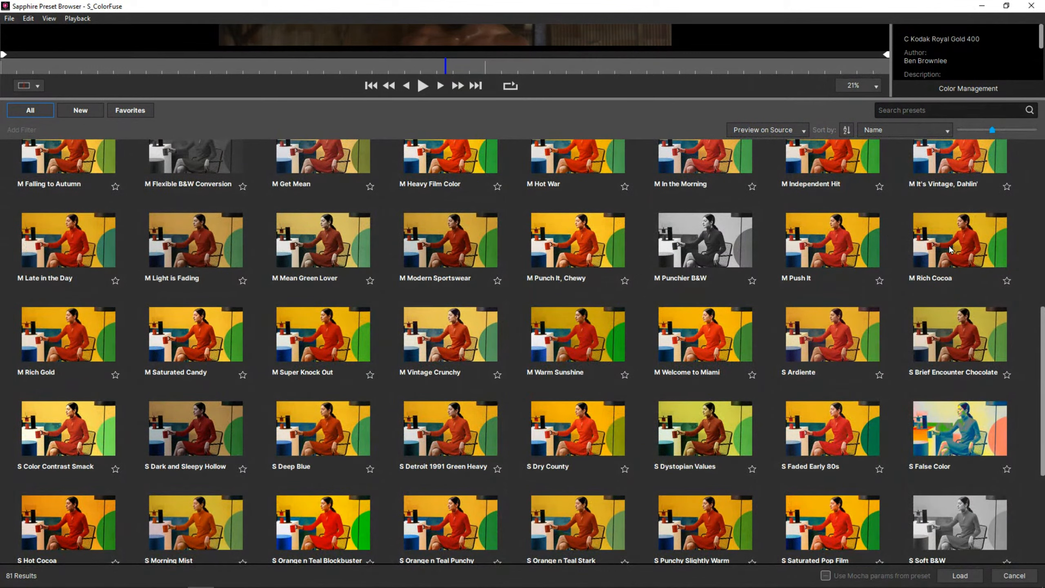
double_click(953, 165)
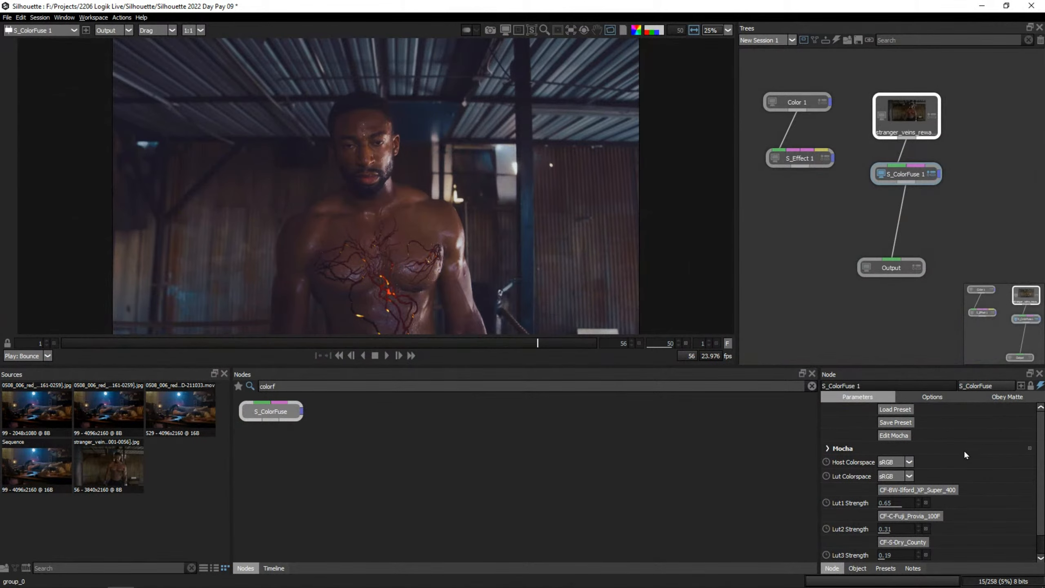
Set the S_ColorFuse 1 node's Lut1 Strength to 0.60 and Lut3 Strength to 0.10.
scroll(1017, 477, "down", 2)
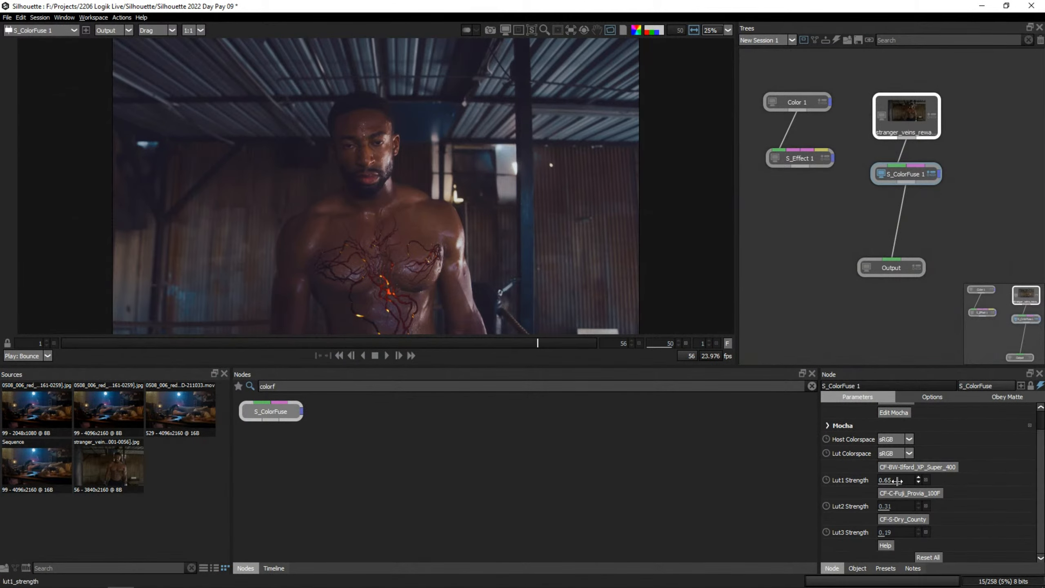
mouse_move(898, 480)
left_mouse_down()
mouse_move(922, 481)
mouse_move(787, 487)
mouse_move(916, 483)
mouse_move(882, 481)
mouse_move(897, 482)
left_mouse_up()
mouse_move(888, 533)
left_mouse_down()
mouse_move(838, 535)
mouse_move(933, 535)
mouse_move(867, 535)
mouse_move(884, 535)
left_mouse_up()
Enlarge the viewer and compare the shot with the S_ColorFuse 1 node disabled and enabled.
left_click_drag(833, 365, 833, 490)
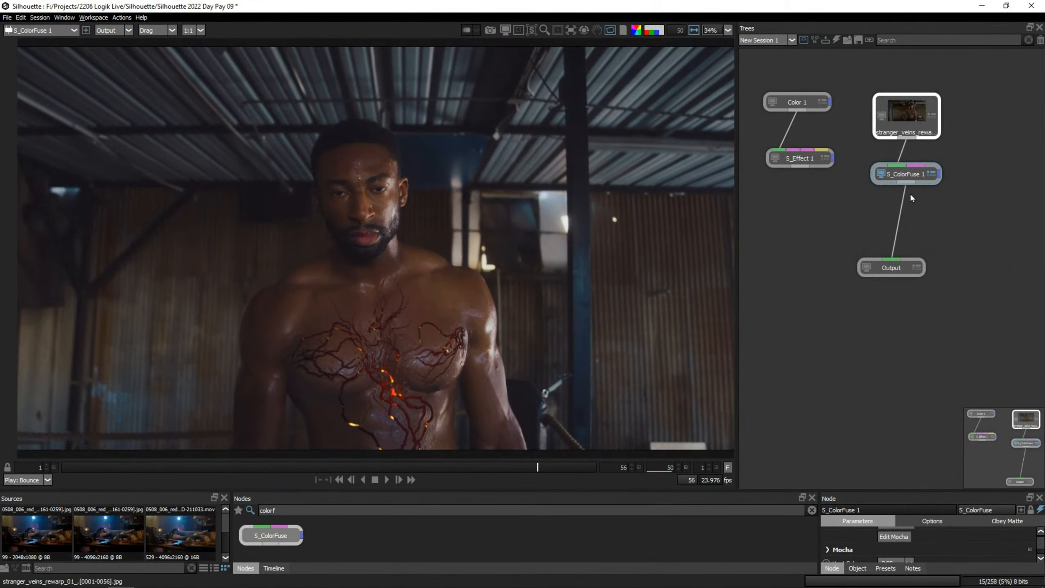
left_click_drag(911, 175, 903, 180)
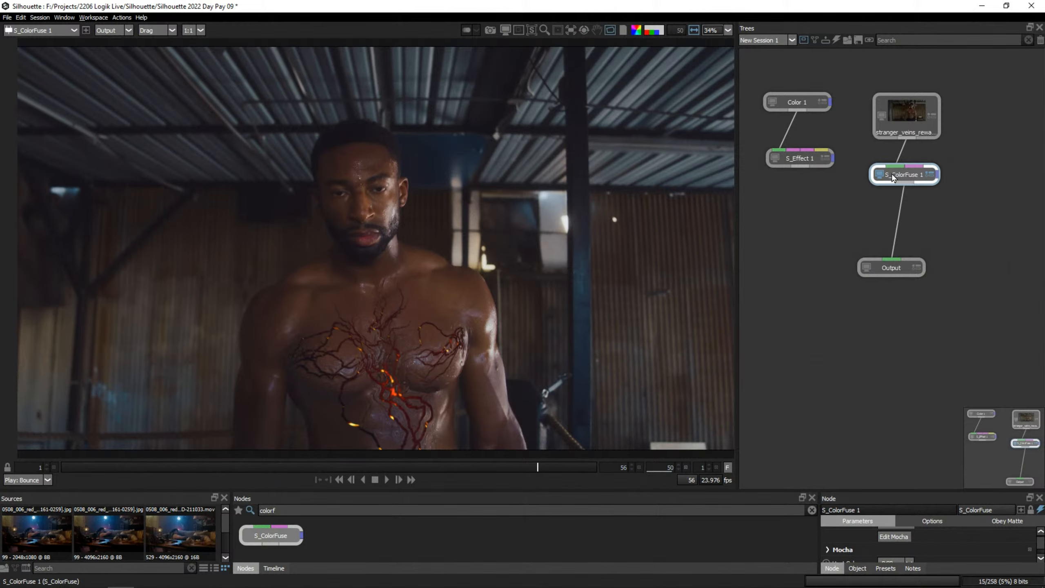
left_click_drag(879, 182, 876, 182)
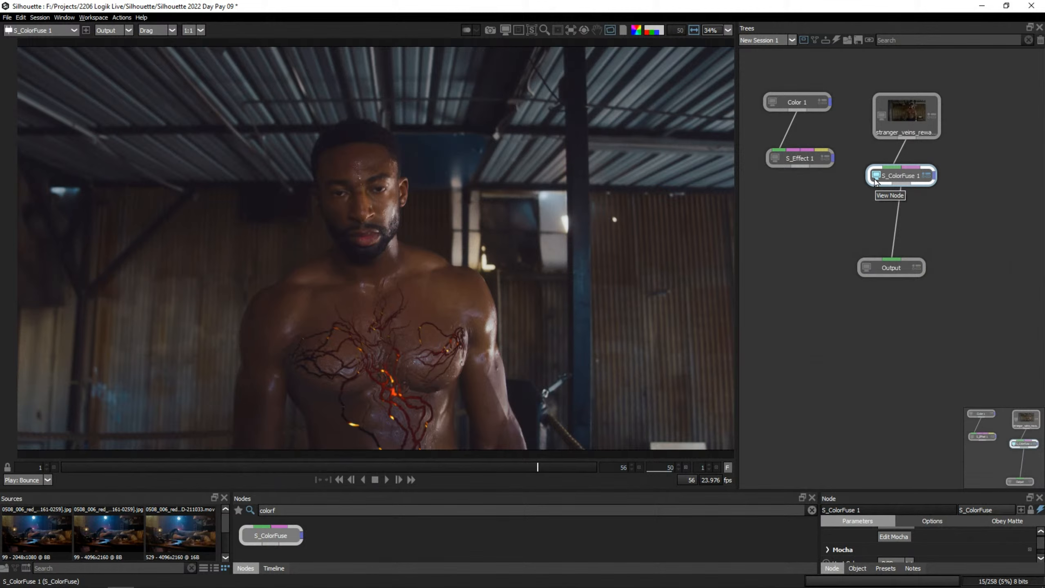
left_click_drag(906, 179, 909, 168)
key("d")
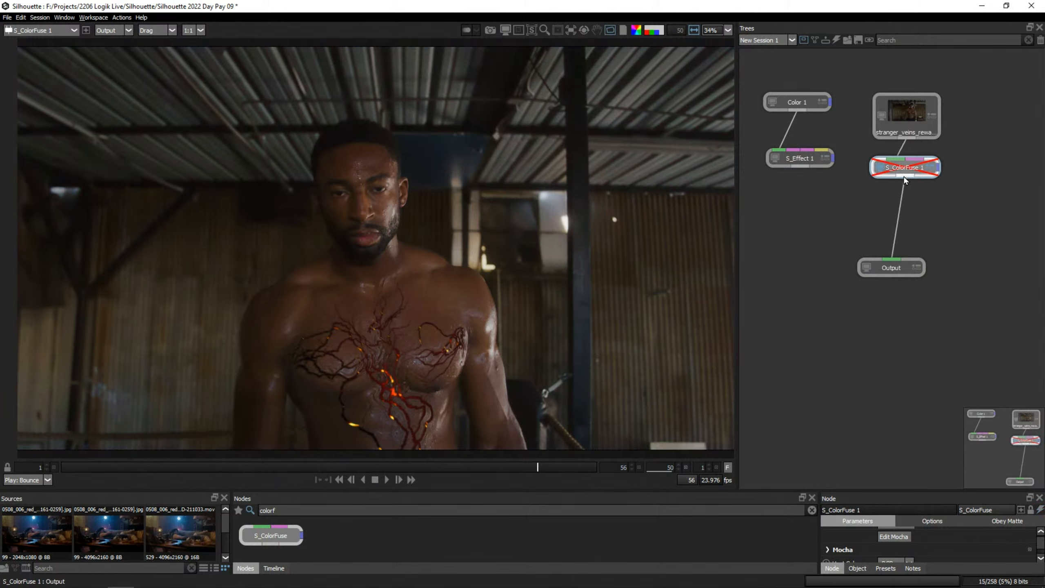
key("d")
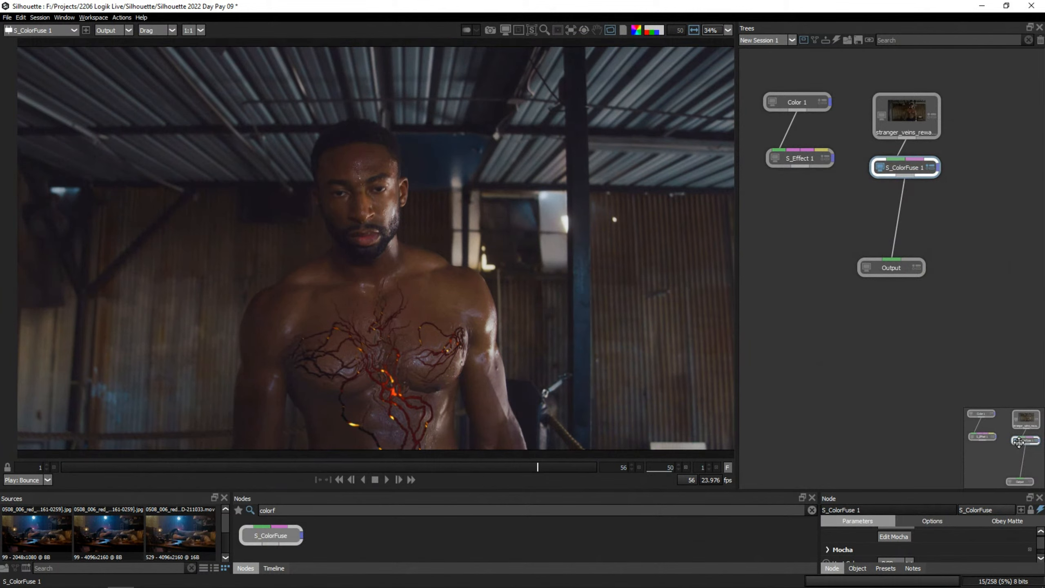
Move the S_ColorFuse 1 node down to just above the Output node and align both nodes beneath the stranger_veins source.
left_click_drag(906, 178, 891, 229)
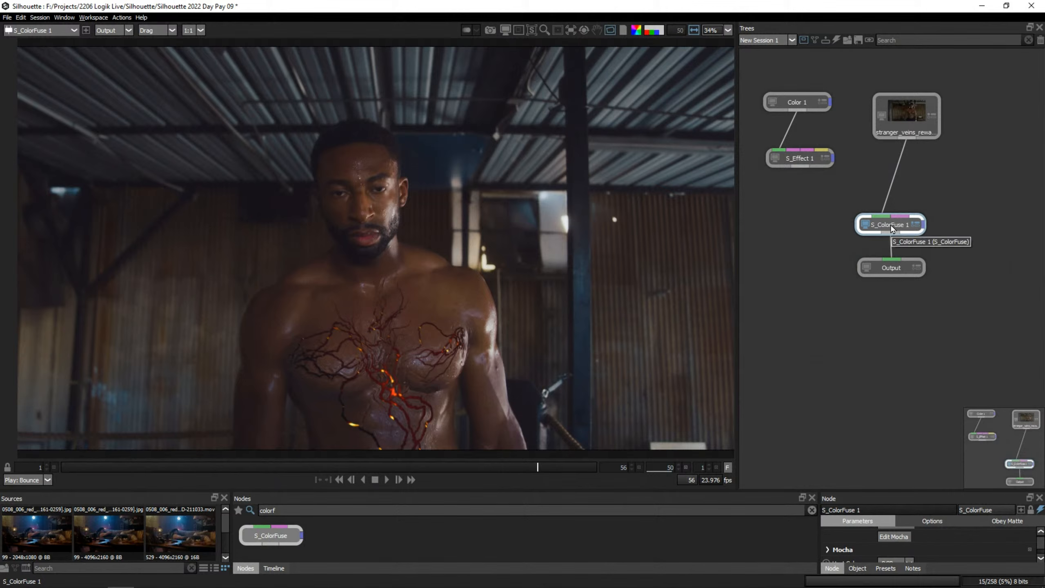
left_click_drag(964, 213, 860, 284)
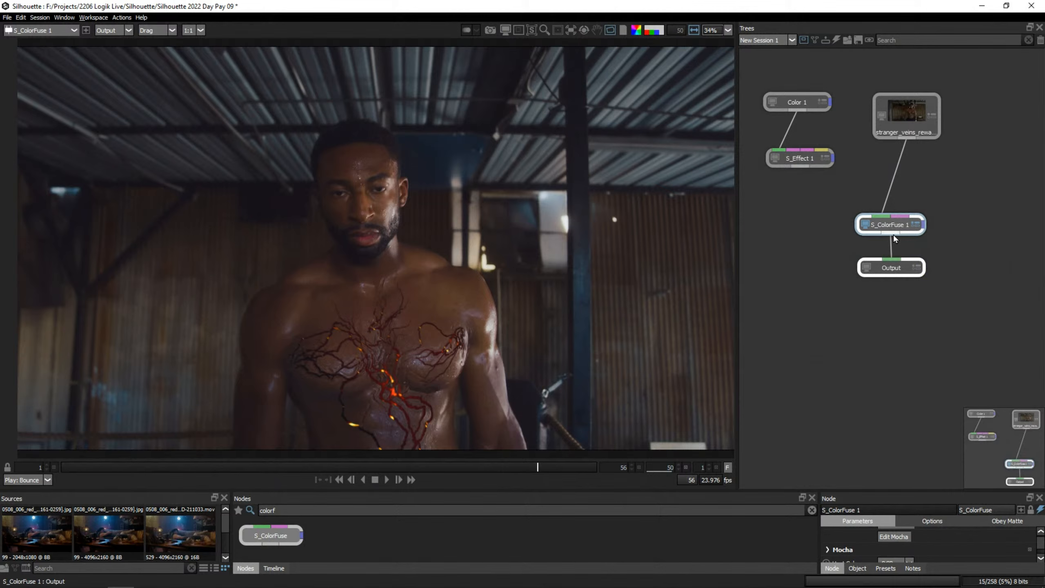
left_click_drag(893, 238, 906, 238)
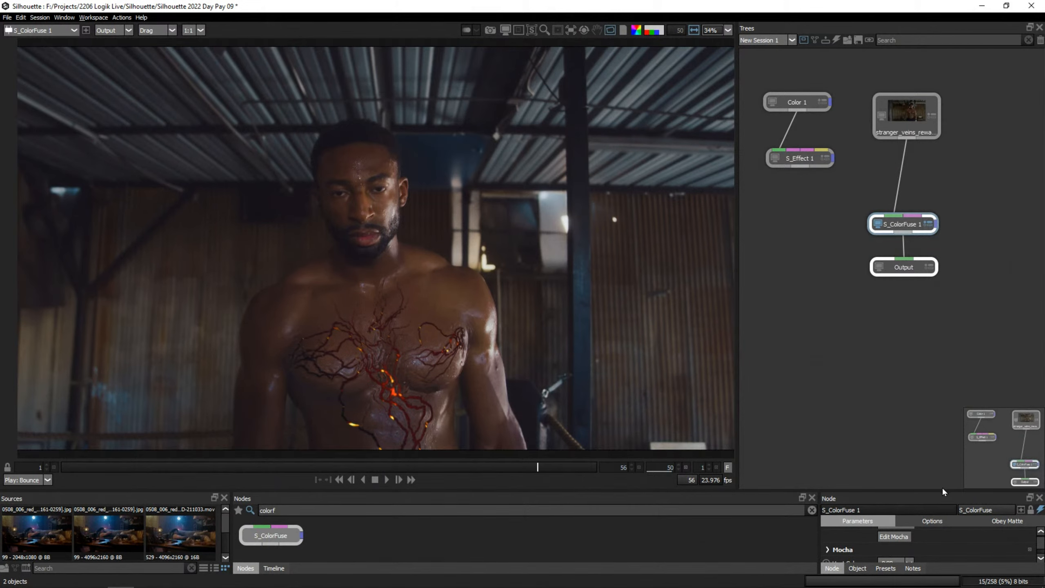
Enlarge the node parameters area and examine the LUT files available for S_ColorFuse 1's second LUT, keeping the current choice.
left_click_drag(943, 492, 942, 386)
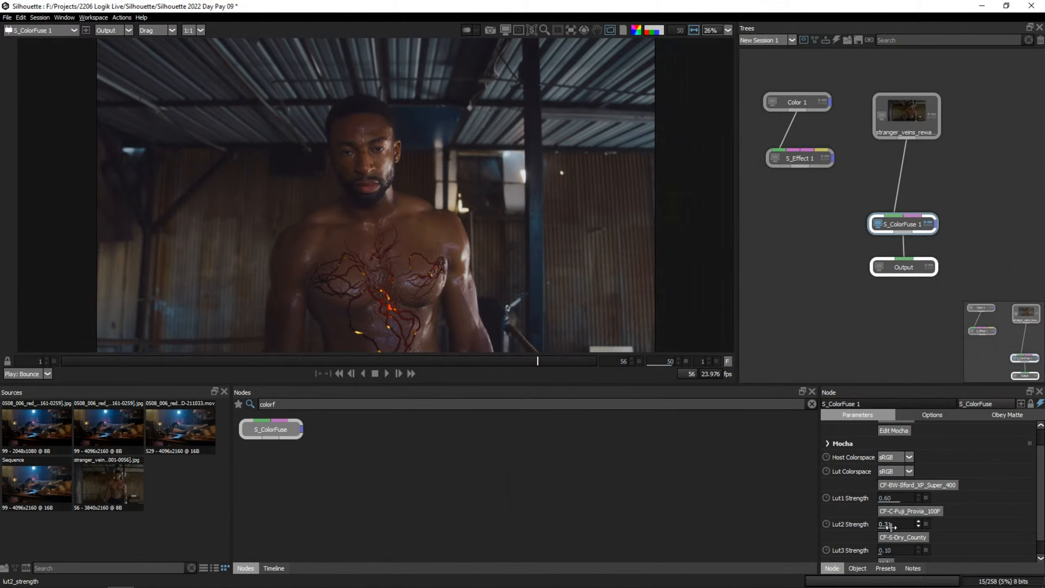
left_click(910, 510)
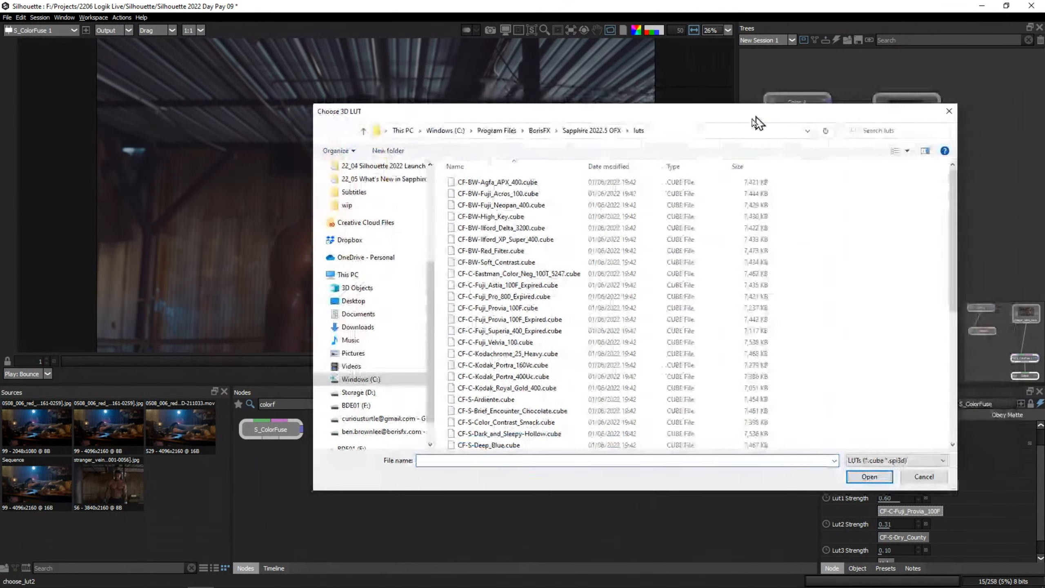
left_click_drag(756, 121, 502, 257)
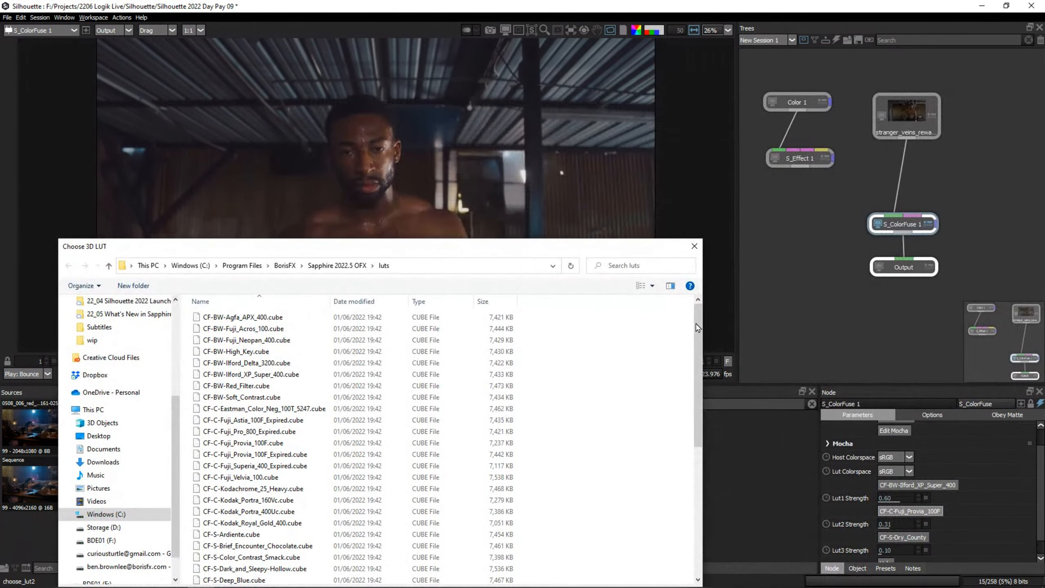
scroll(698, 328, "down", 7)
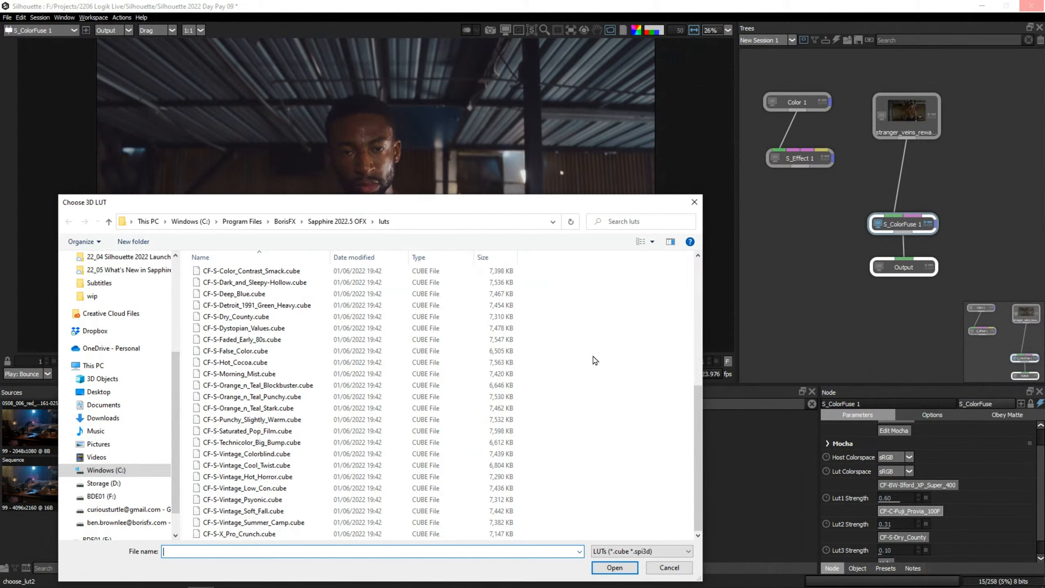
left_click_drag(691, 394, 692, 275)
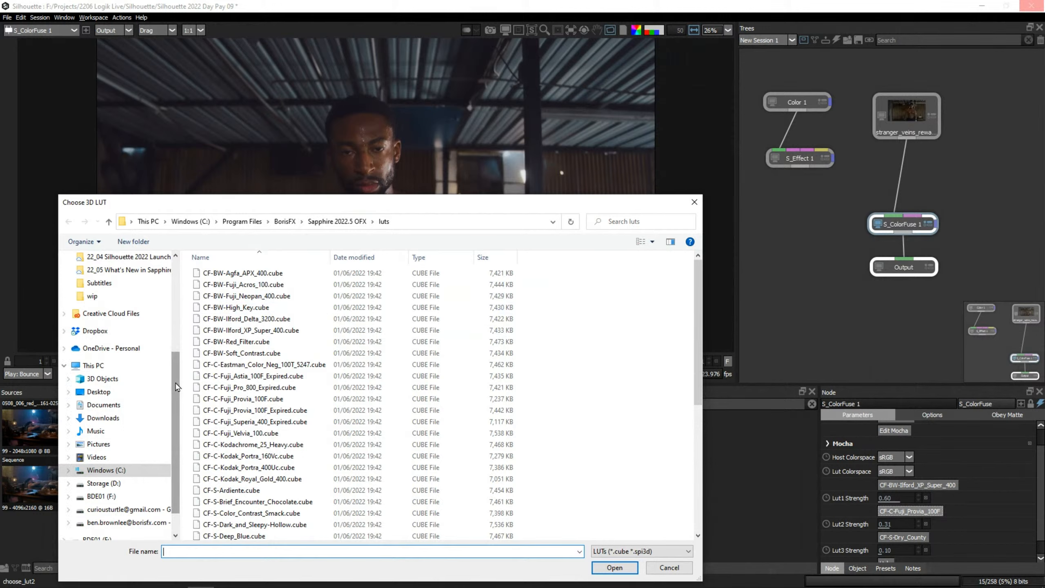
left_click_drag(177, 381, 184, 269)
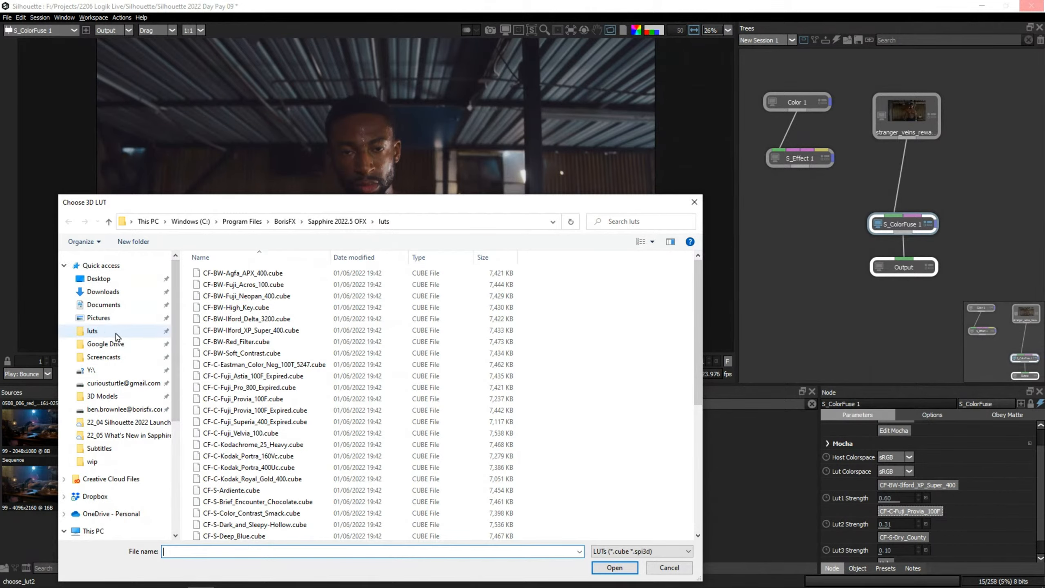
left_click_drag(698, 285, 670, 412)
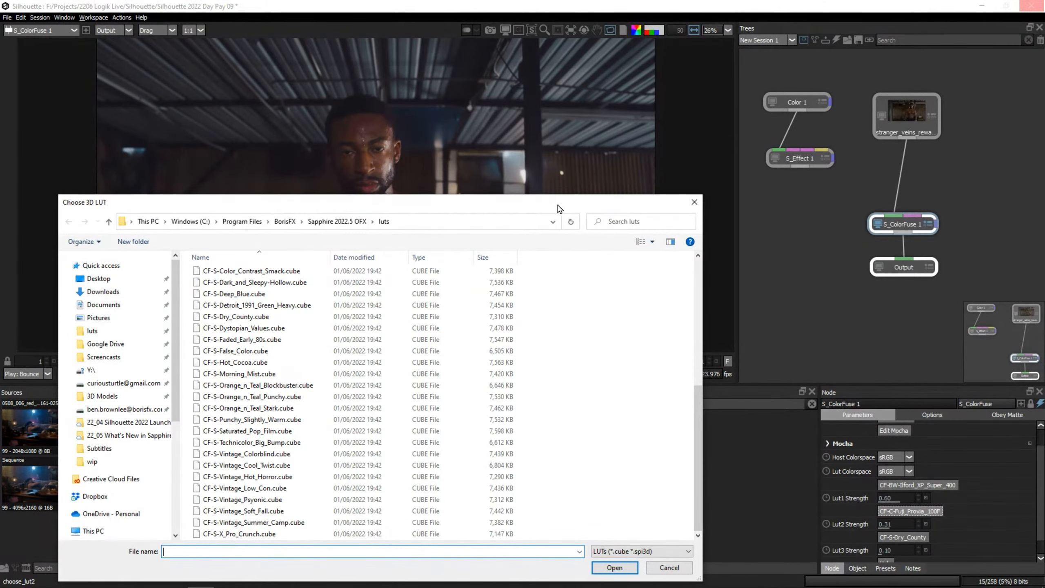
left_click_drag(558, 206, 584, 130)
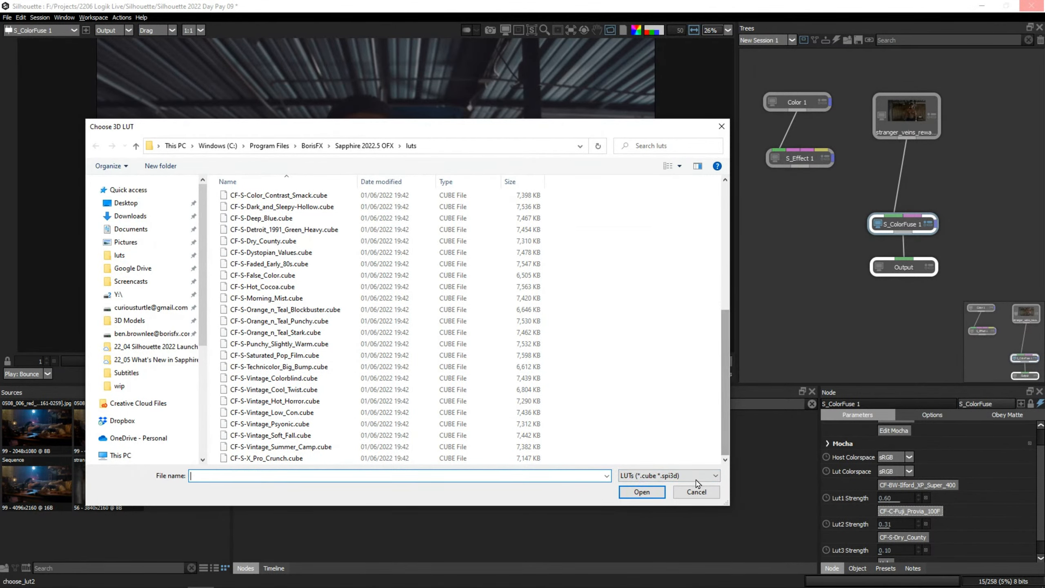
left_click(696, 491)
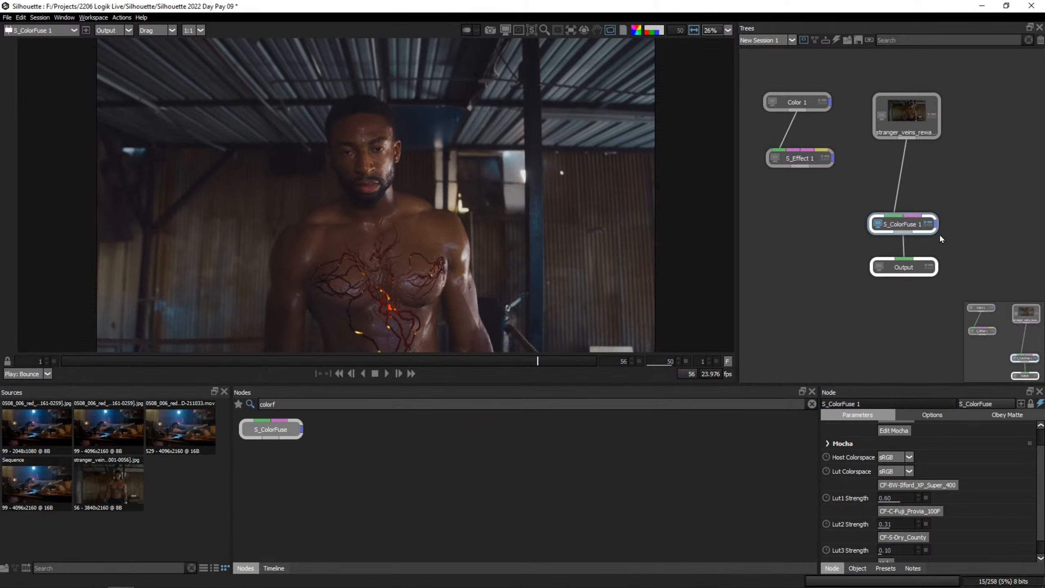
Move the S_ColorFuse 1 and Output nodes up together, closer to the stranger_veins source.
left_click_drag(912, 225, 912, 189)
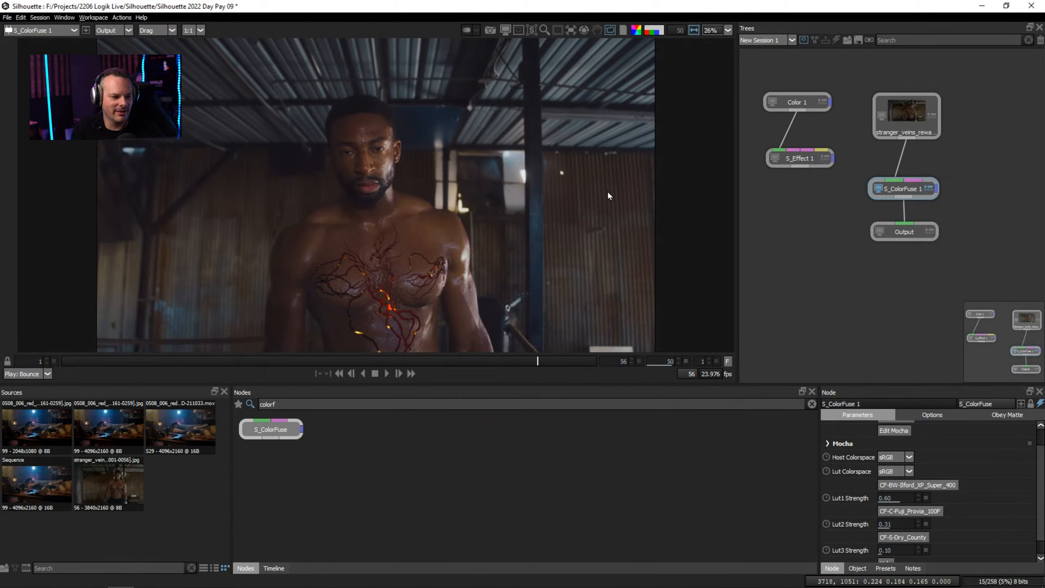
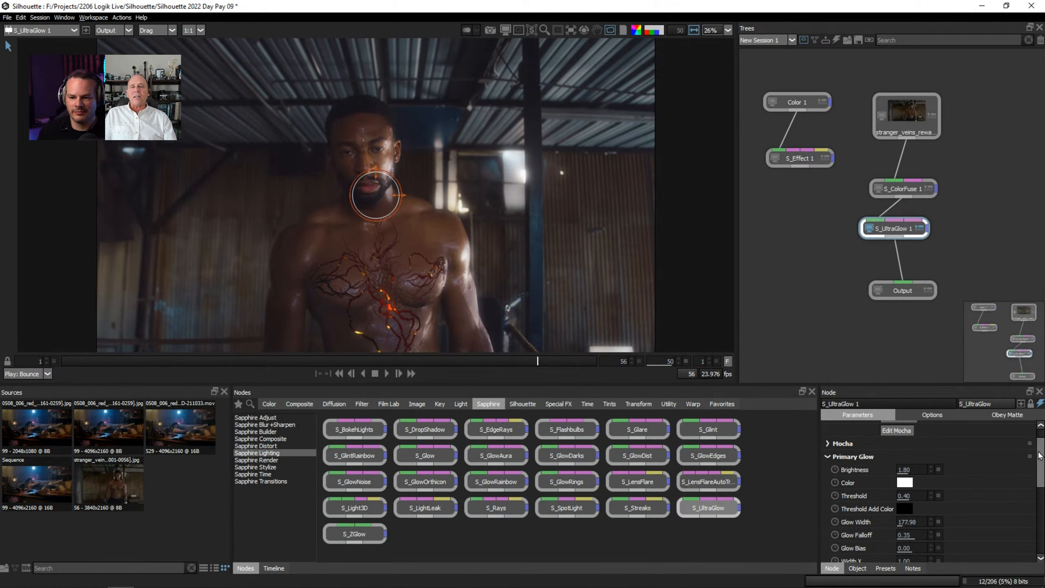
Open the preset browser for S_UltraGlow 1, enlarge its preview with the image fitted, and shrink the preset thumbnails.
scroll(1041, 453, "up", 2)
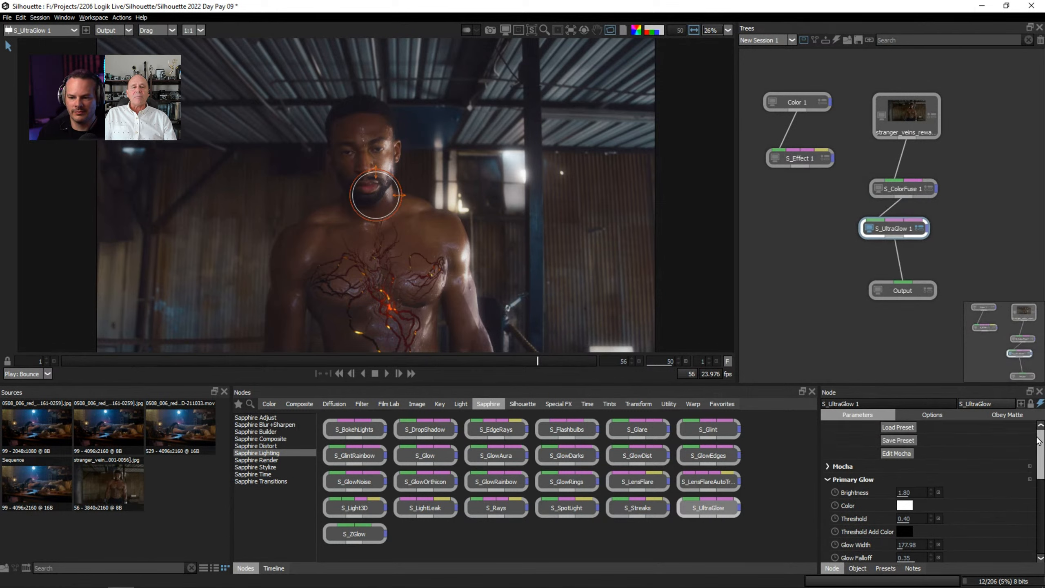
left_click(901, 427)
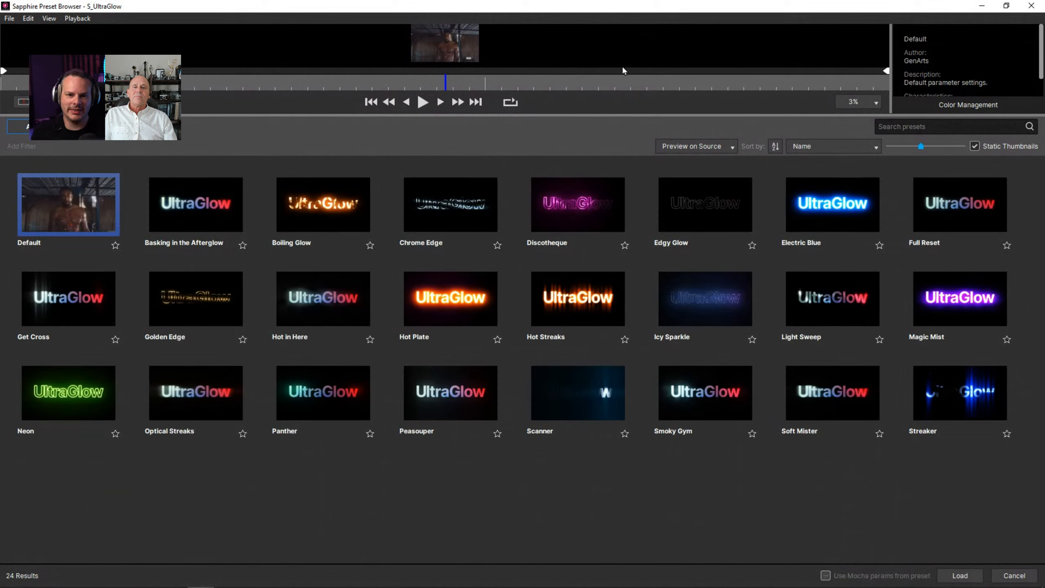
left_click_drag(590, 116, 617, 235)
left_click(854, 222)
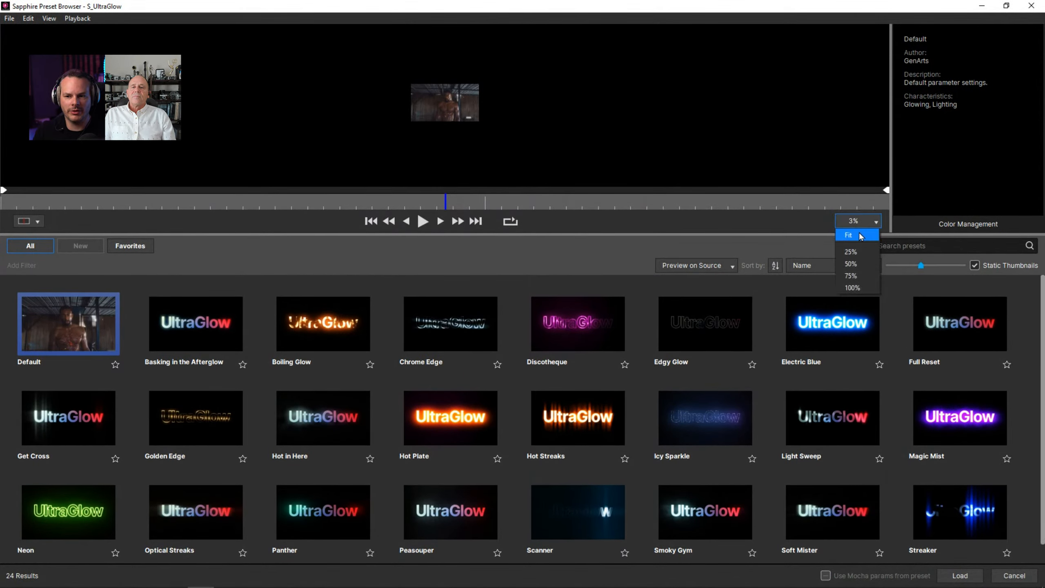
left_click(861, 236)
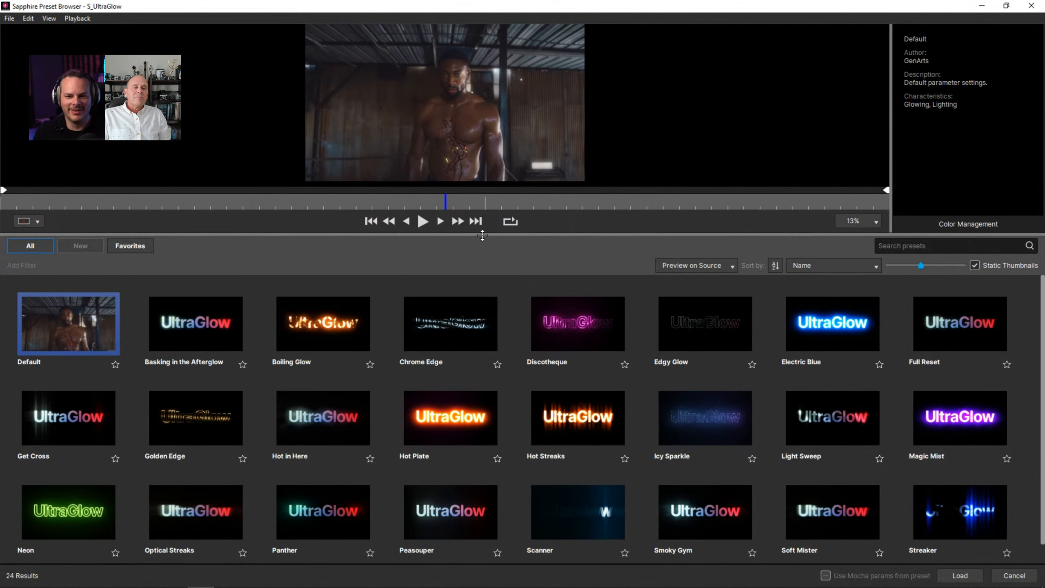
left_click_drag(482, 235, 510, 356)
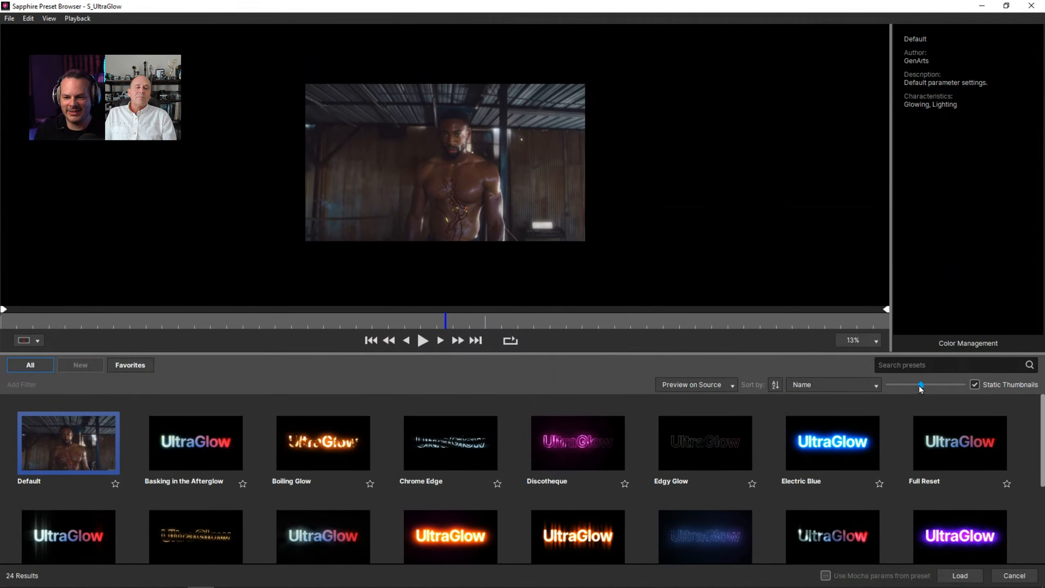
left_click_drag(921, 389, 903, 386)
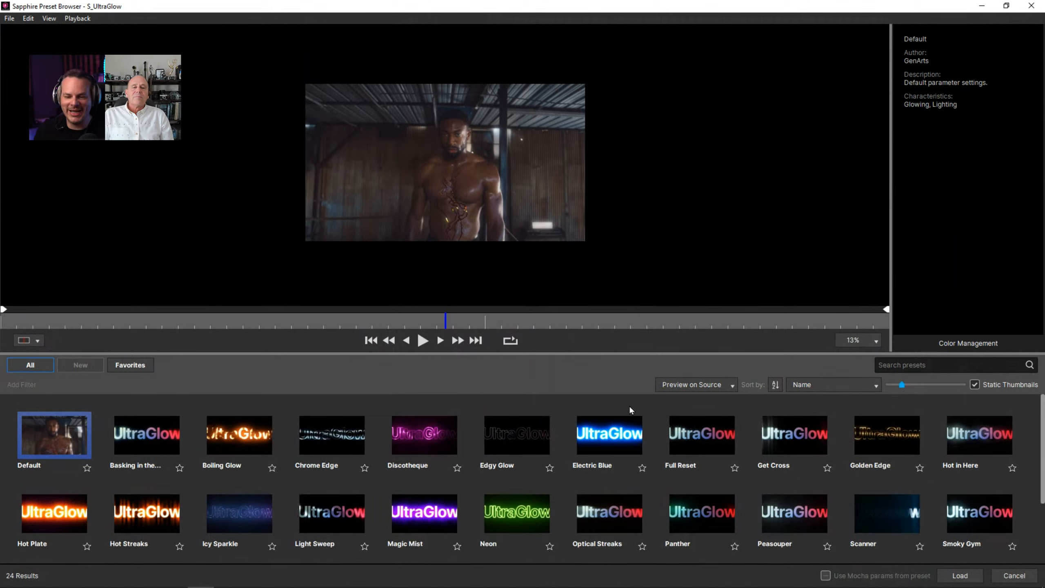
left_click(876, 341)
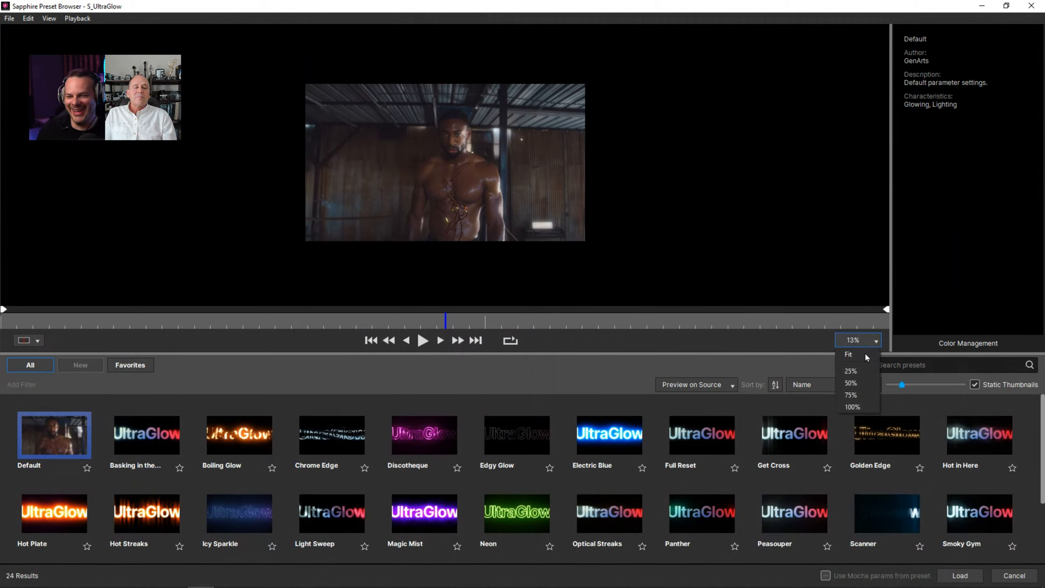
left_click(865, 356)
Try the Panther preset on S_UltraGlow 1 with the Primary Glow brightness raised to 5.00.
left_click(730, 518)
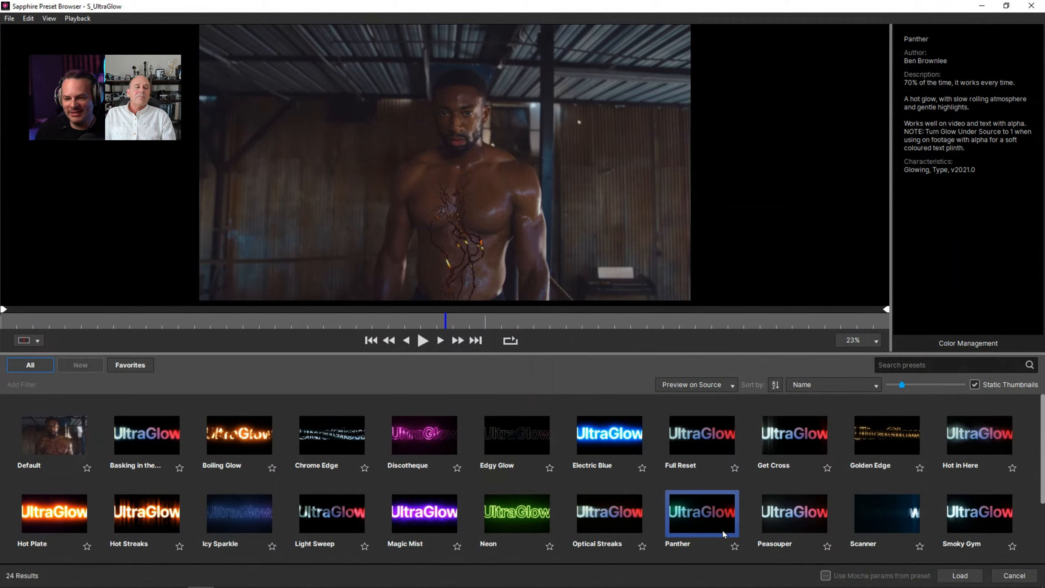
double_click(687, 521)
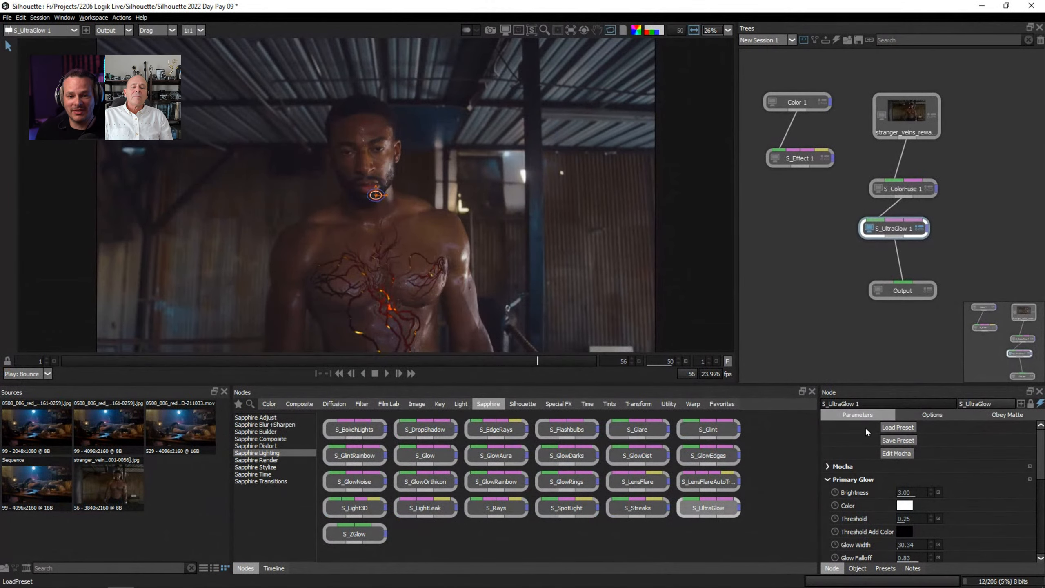
mouse_move(910, 492)
left_mouse_down()
mouse_move(947, 492)
mouse_move(929, 489)
left_mouse_up()
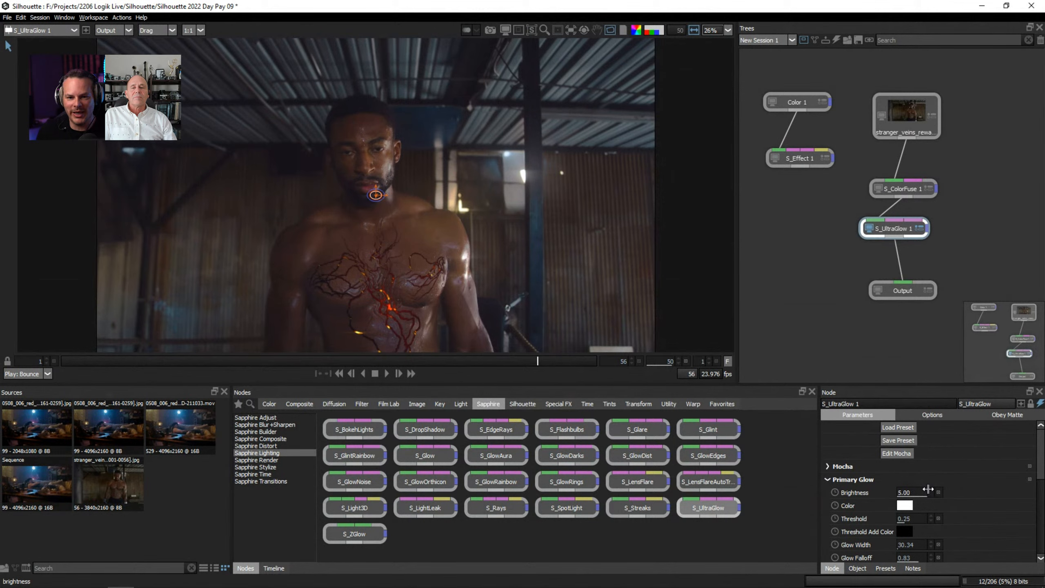
left_click(904, 519)
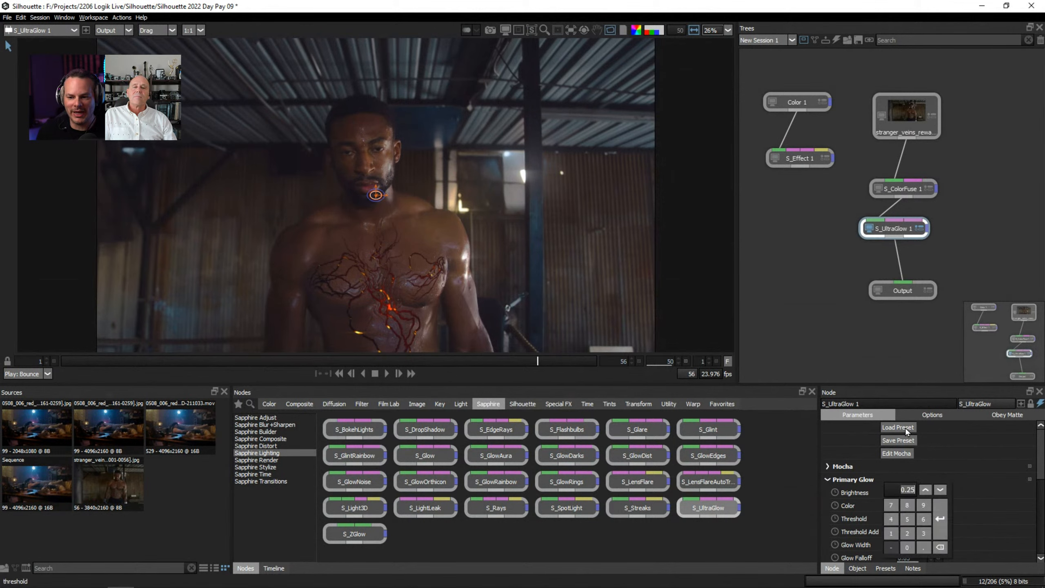
Load the Optical Streaks preset into S_UltraGlow 1.
left_click(897, 429)
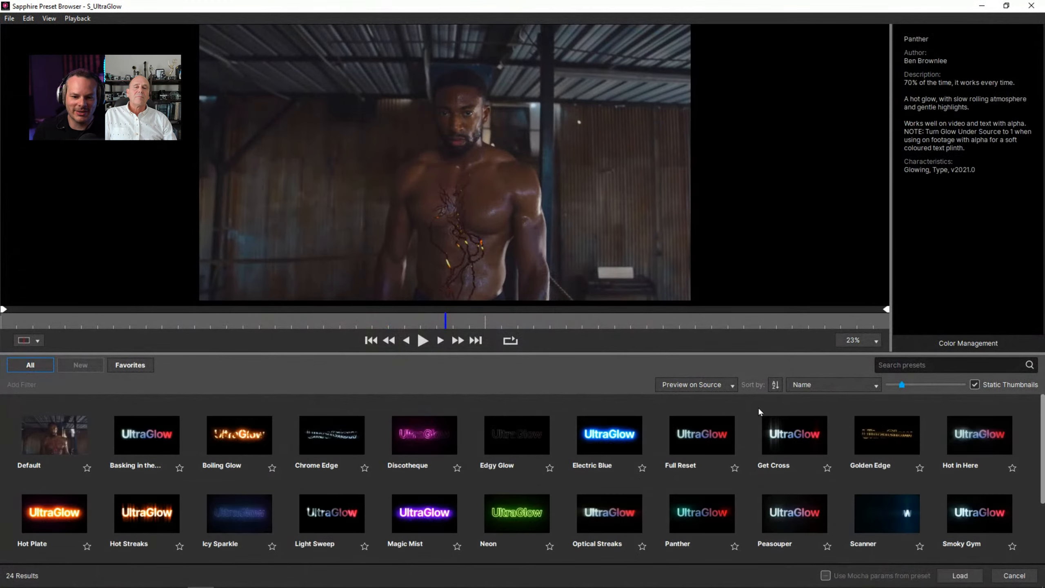
left_click(617, 511)
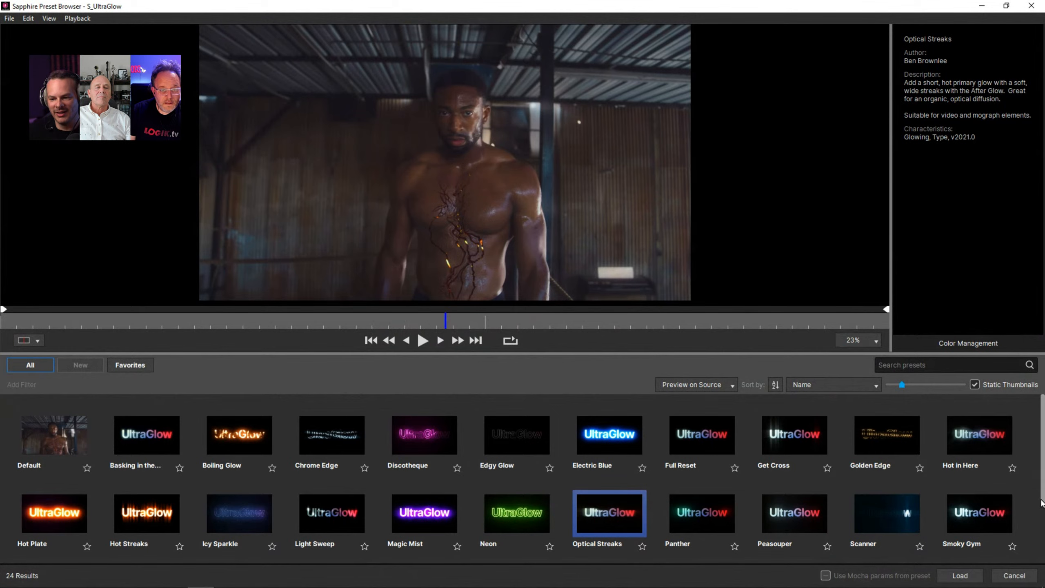
scroll(1041, 510, "down", 2)
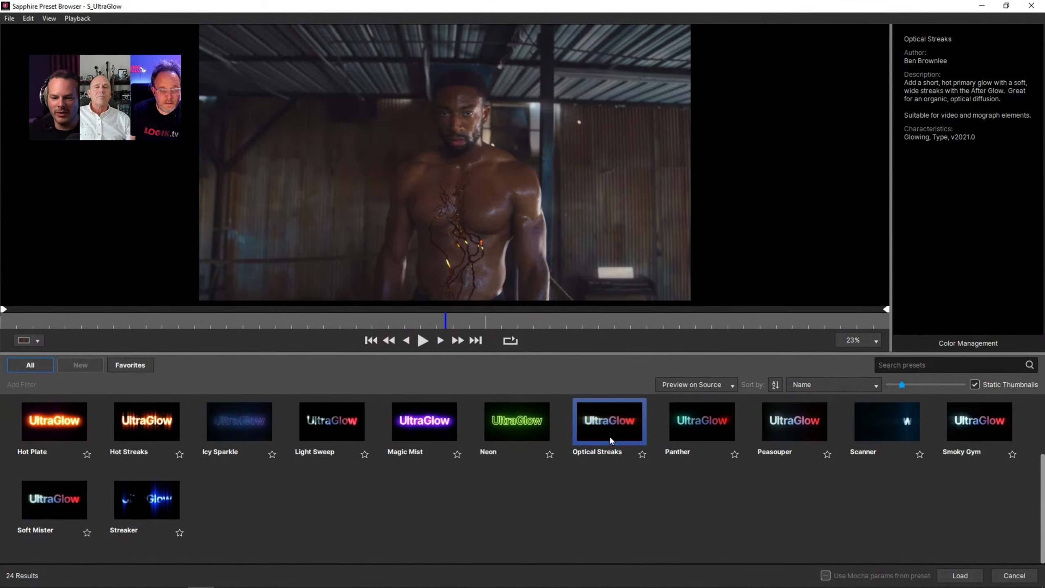
left_click(951, 578)
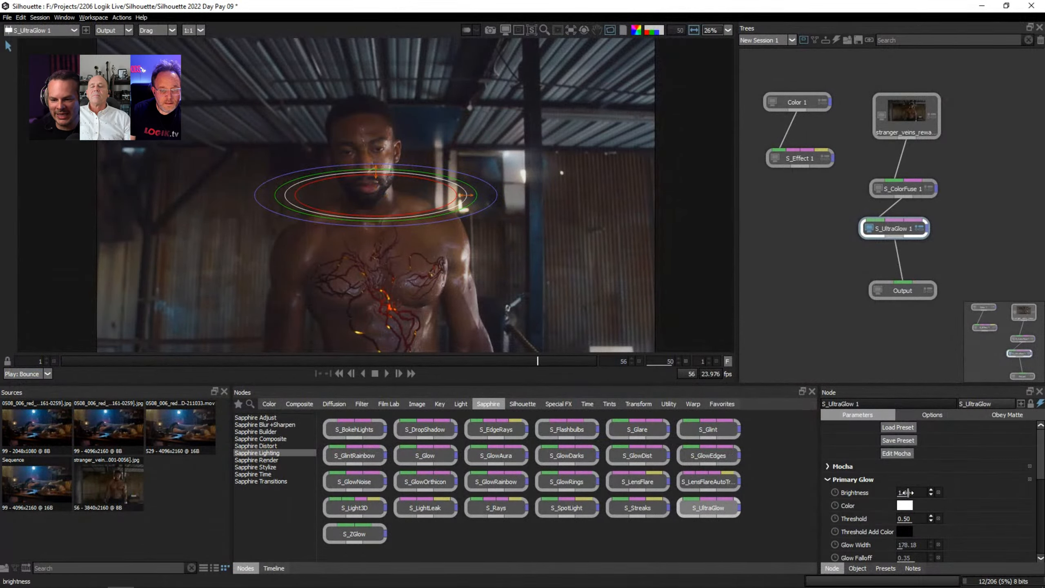
Set S_UltraGlow 1's Primary Glow brightness to 3.74 and turn off the Show Glow Width overlay.
mouse_move(907, 492)
left_mouse_down()
mouse_move(963, 490)
mouse_move(926, 491)
left_mouse_up()
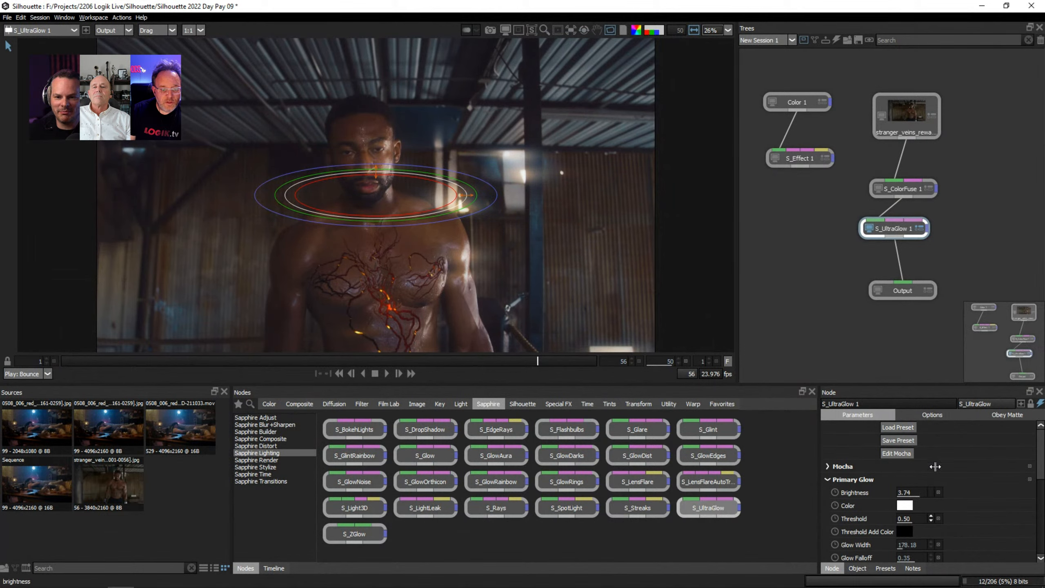
left_click_drag(1042, 468, 1042, 545)
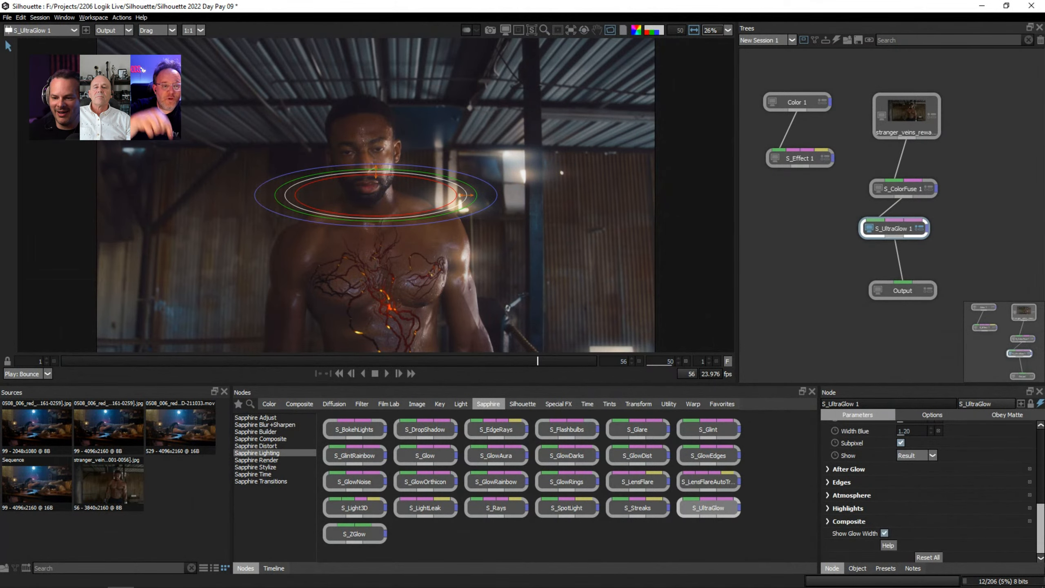
left_click(886, 535)
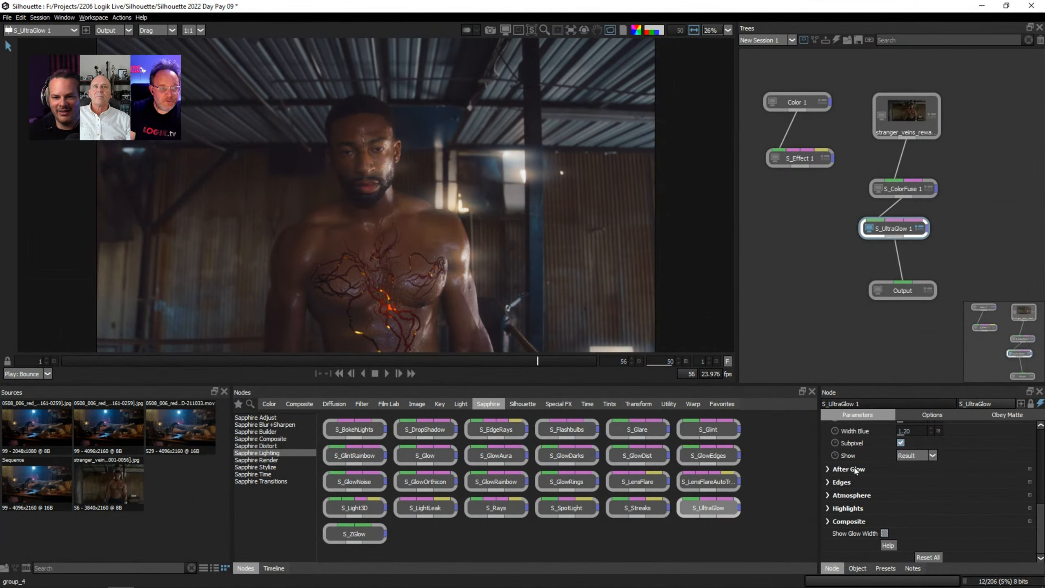
Expand S_UltraGlow 1's Highlights parameters and enlarge the parameters area to show more of them.
left_click(828, 509)
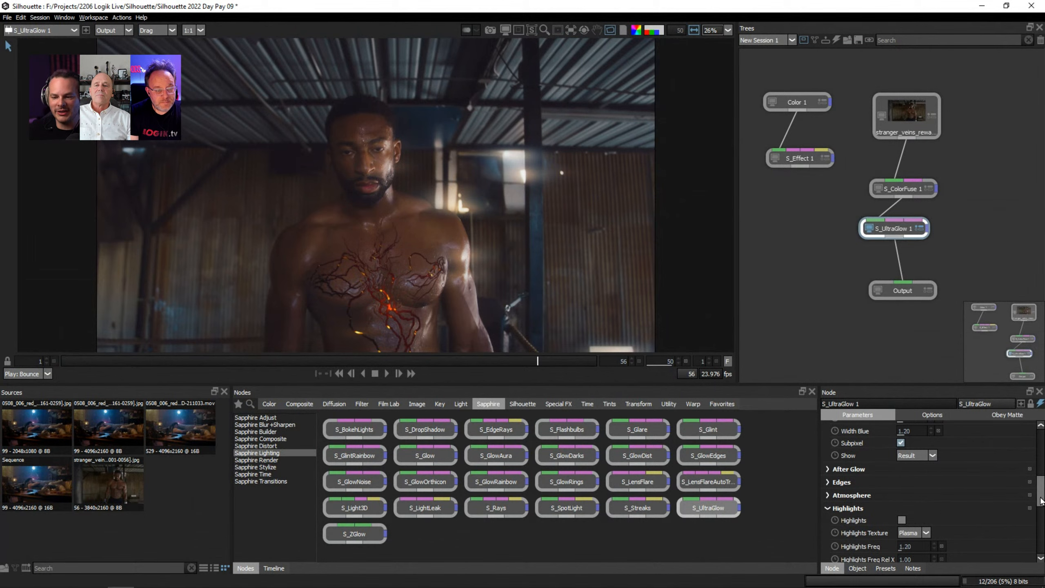
left_click_drag(1042, 499, 1043, 510)
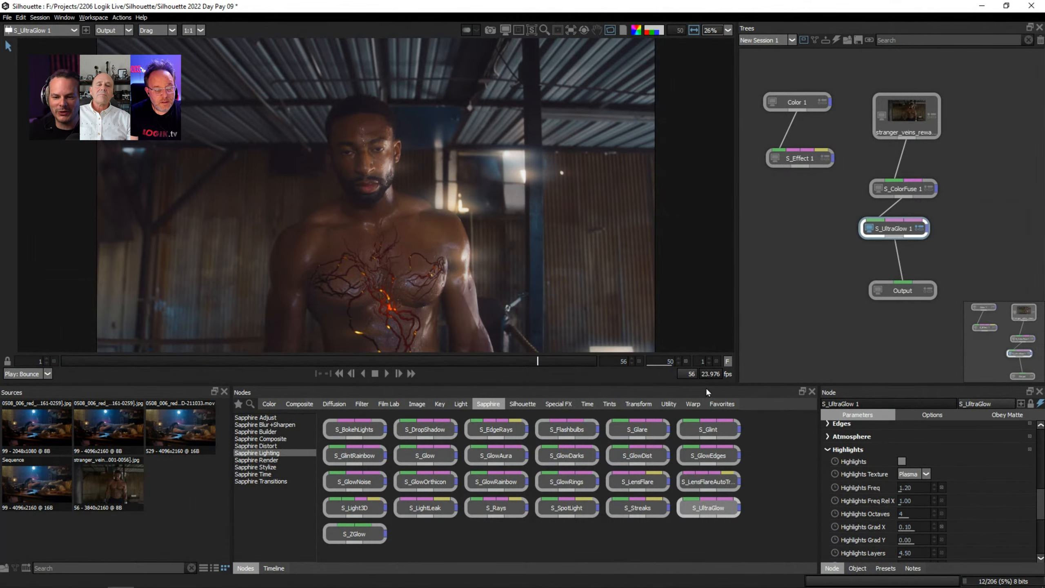
left_click_drag(706, 387, 685, 328)
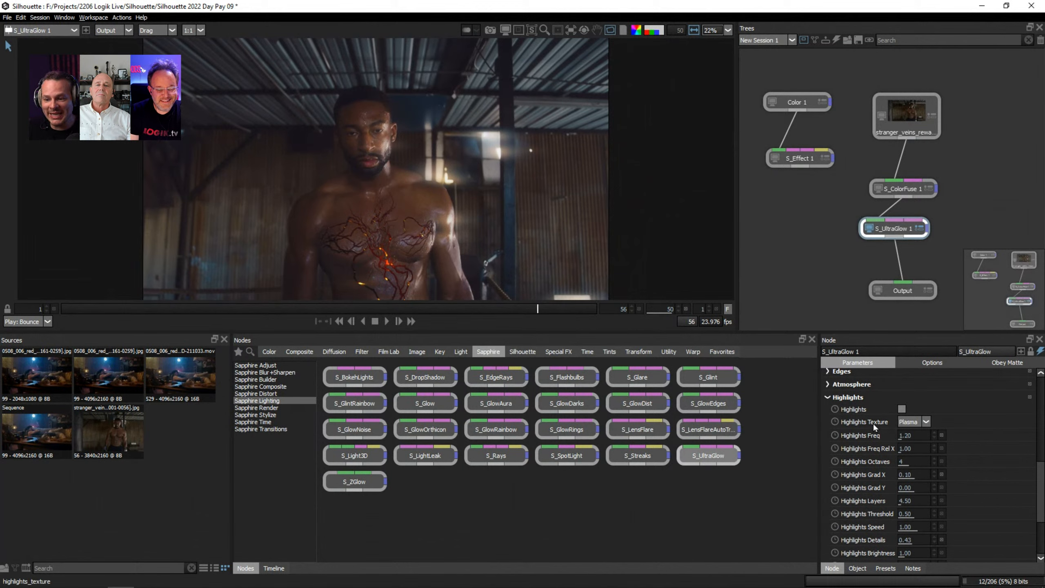
Examine the Highlights Texture choices and the Edges parameters of S_UltraGlow 1, keeping the current settings.
left_click(926, 422)
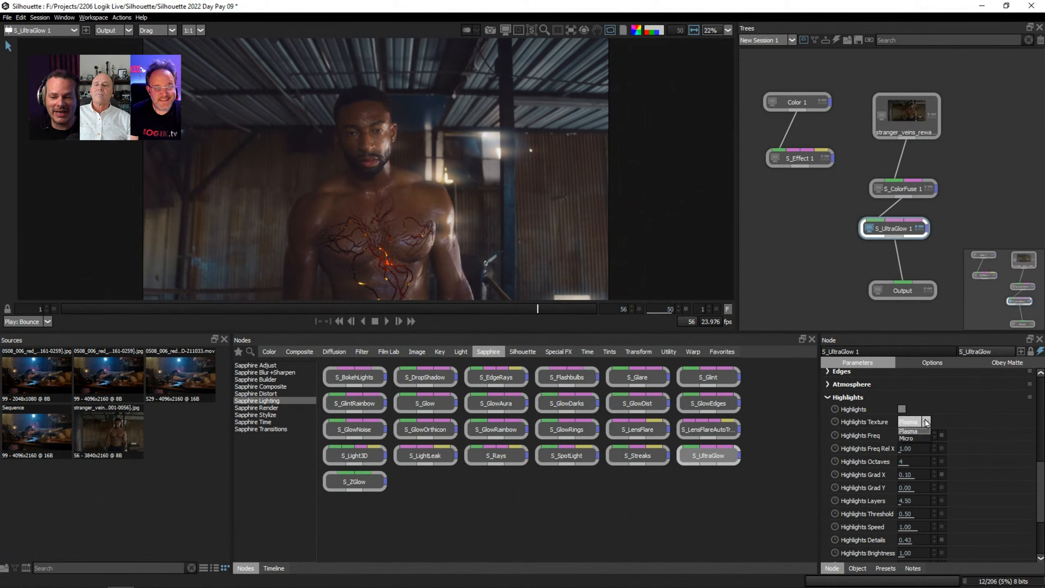
left_click(899, 424)
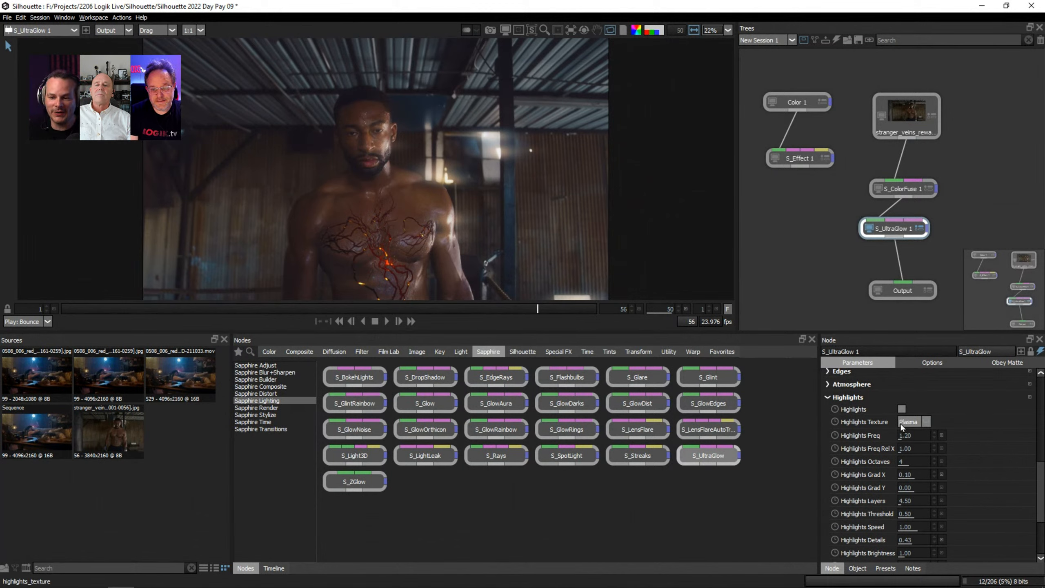
left_click(828, 387)
left_click(828, 387)
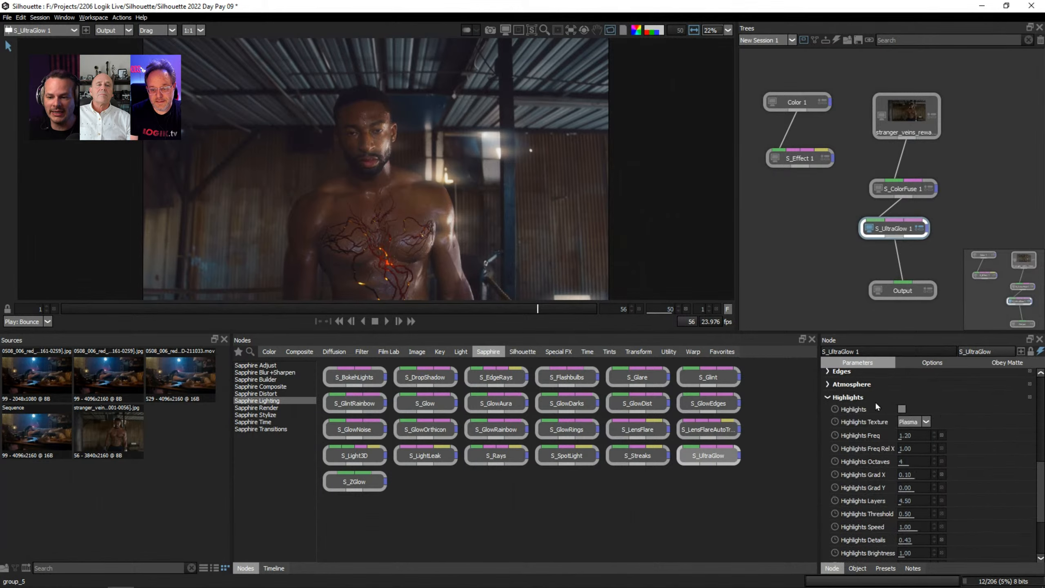
left_click(828, 371)
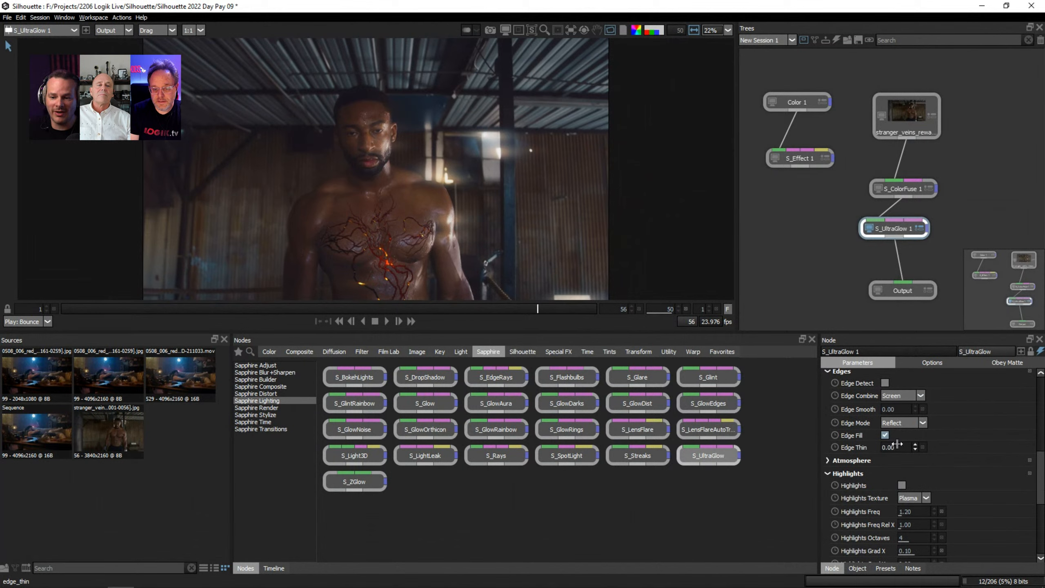
left_click(827, 372)
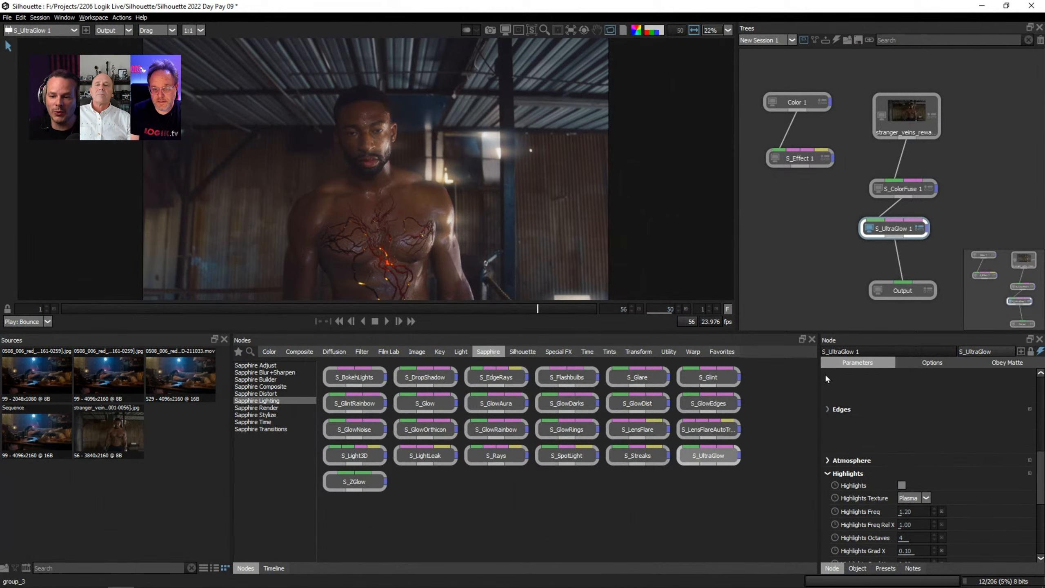
scroll(1040, 474, "up", 2)
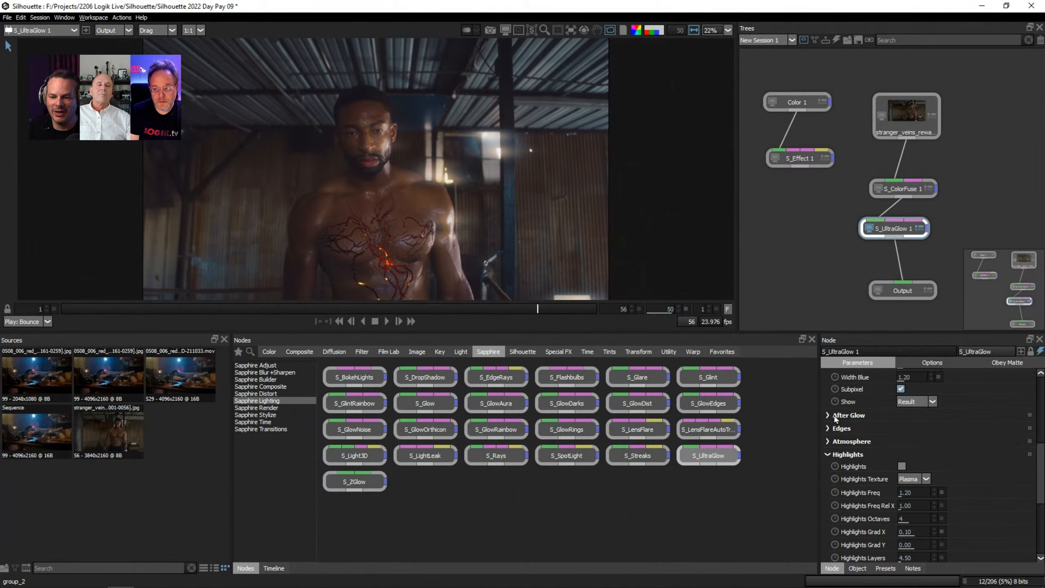
Set Highlights Texture to Micro, Highlights Freq to 4.17, Highlights Freq Rel X to 2.32 and Highlights Lights to 3.00.
left_click_drag(1041, 475, 1035, 498)
mouse_move(909, 421)
left_mouse_down()
mouse_move(943, 419)
mouse_move(915, 417)
left_mouse_up()
left_click(916, 409)
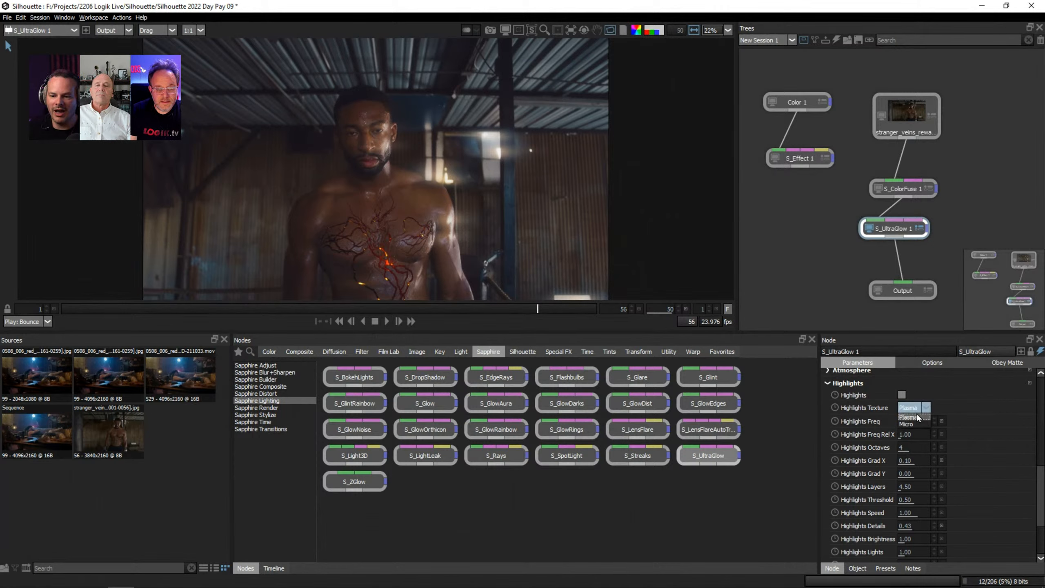
left_click(911, 423)
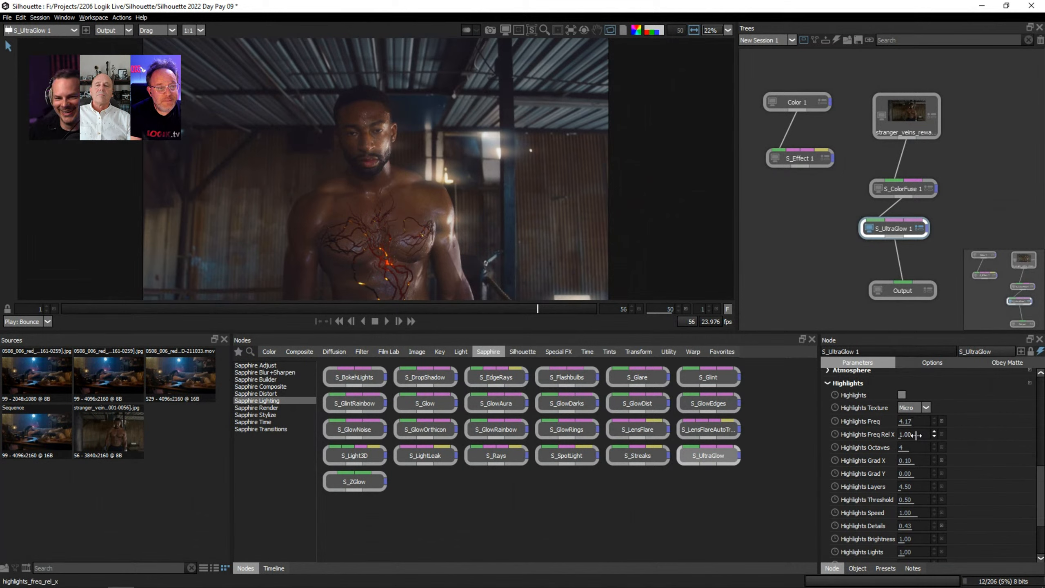
left_click_drag(916, 434, 936, 552)
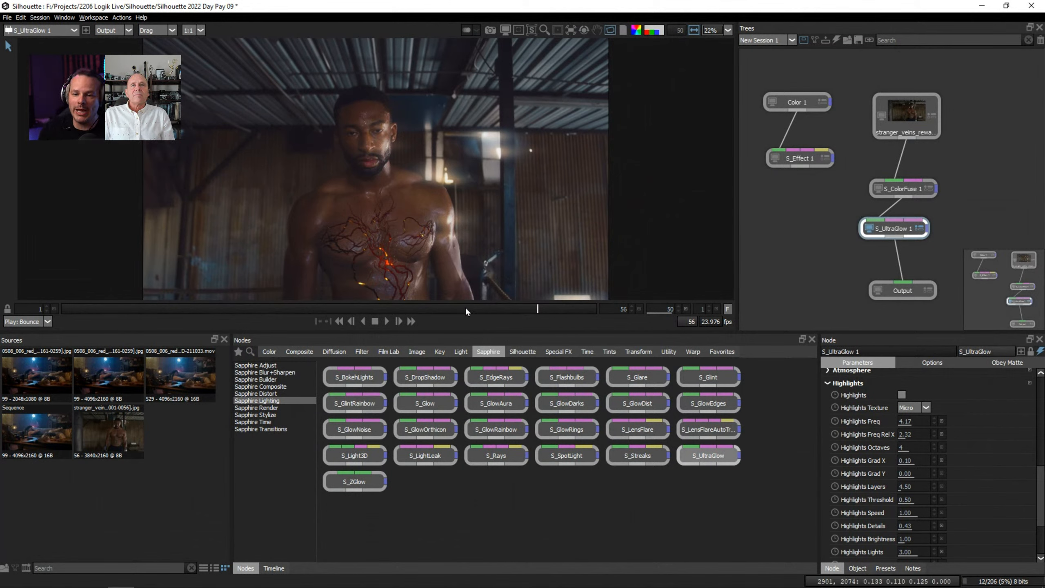
Scrub through the shot to review the S_UltraGlow 1 result at several earlier frames, ending on frame 39.
left_click_drag(423, 309, 374, 309)
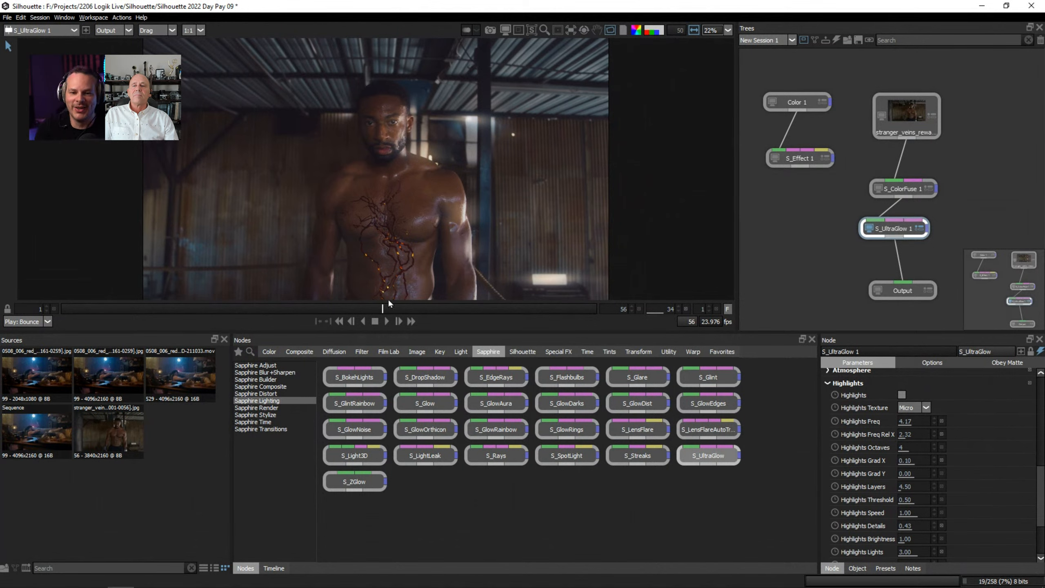
left_click_drag(369, 307, 310, 308)
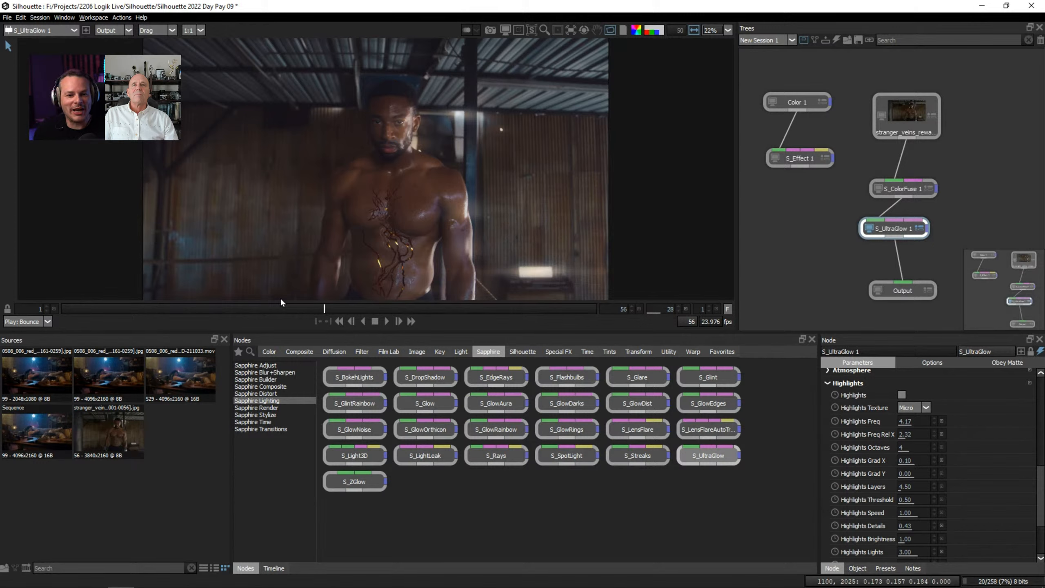
left_click(252, 309)
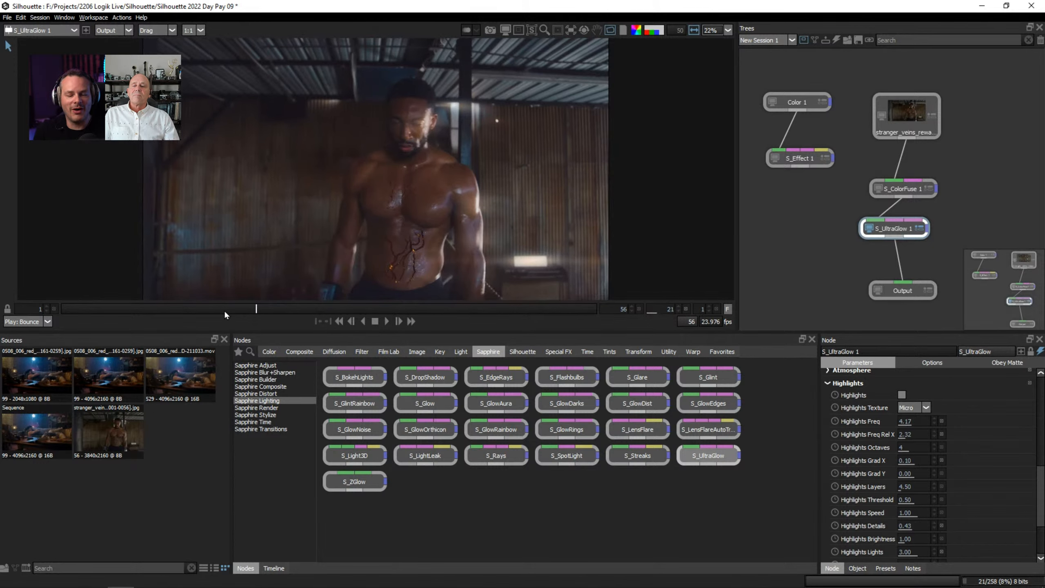
key("Left")
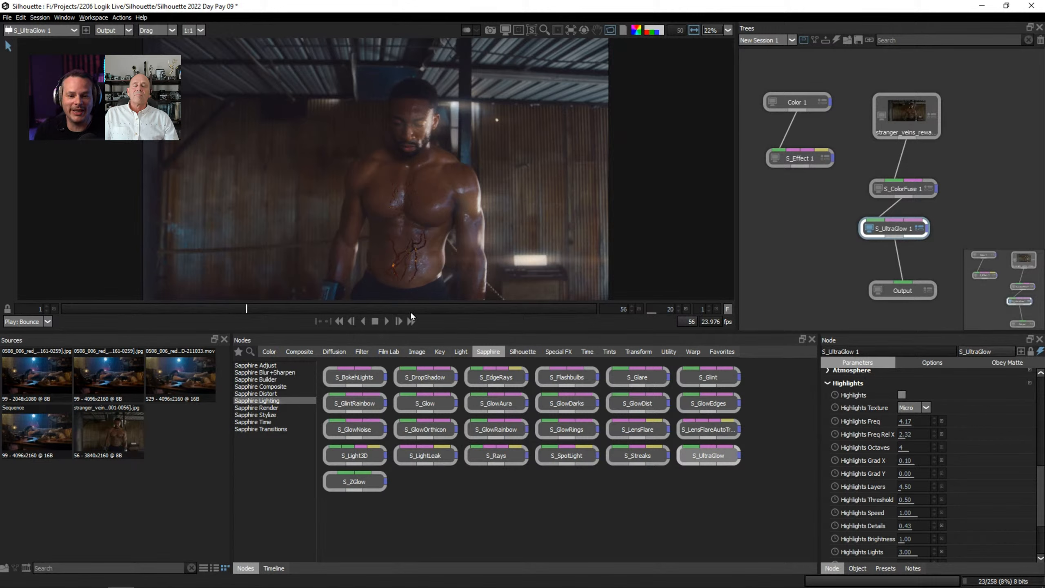
left_click(431, 309)
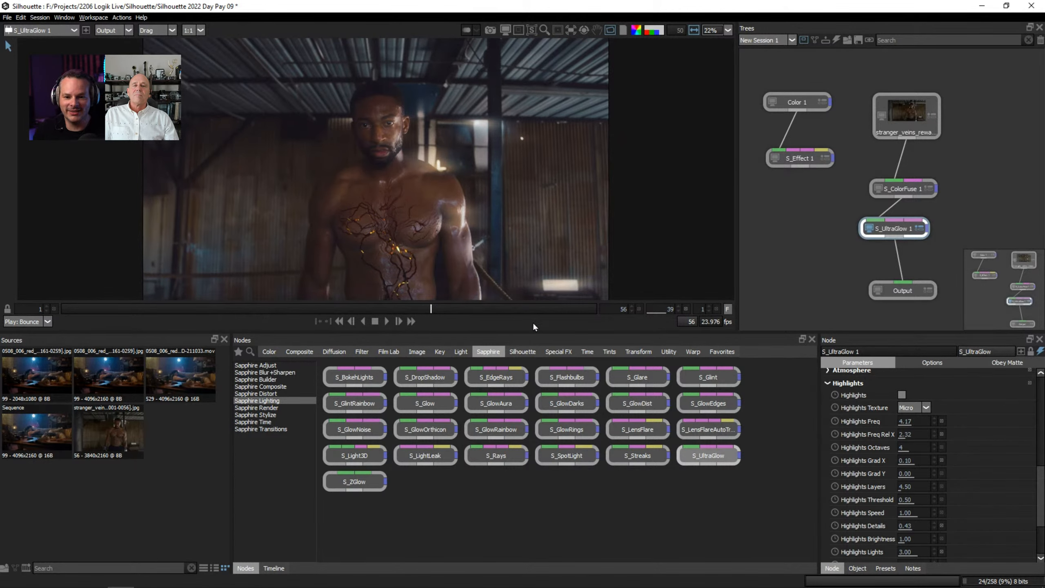
Enlarge the viewer and scrub through the shot to review the S_UltraGlow 1 result, ending on frame 31.
left_click_drag(521, 331, 535, 419)
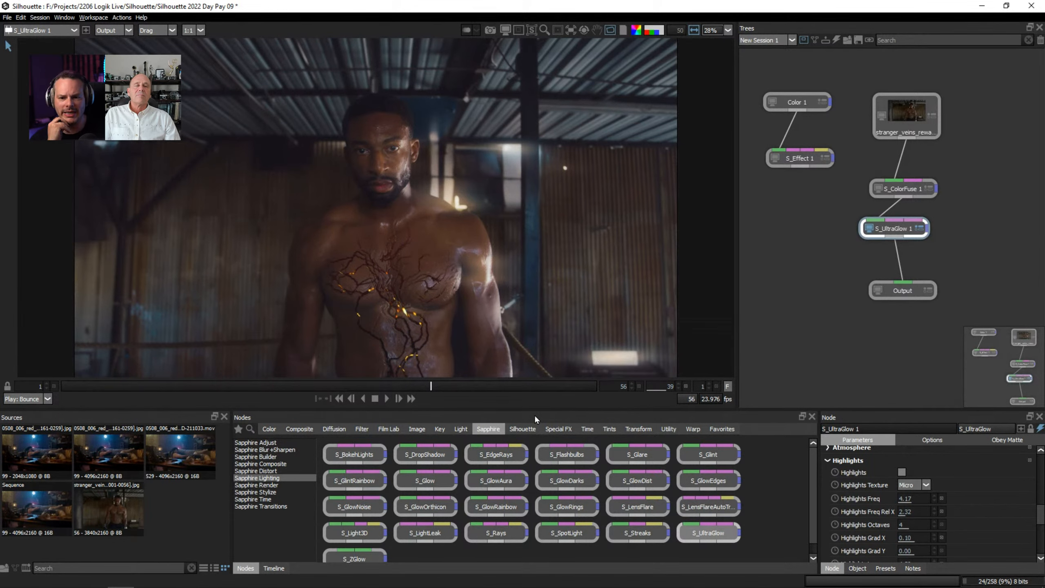
left_click_drag(478, 386, 305, 387)
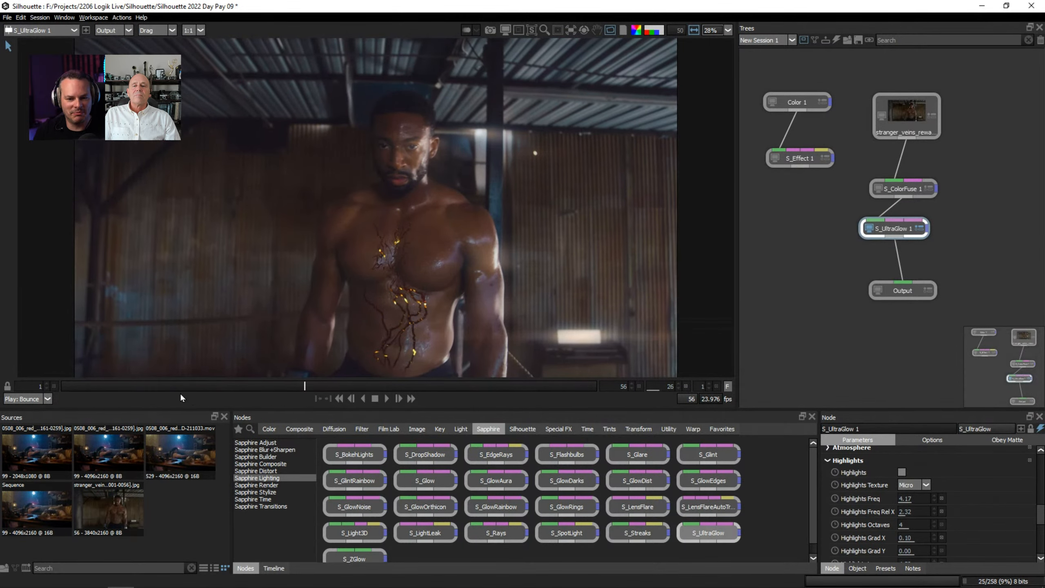
left_click(188, 386)
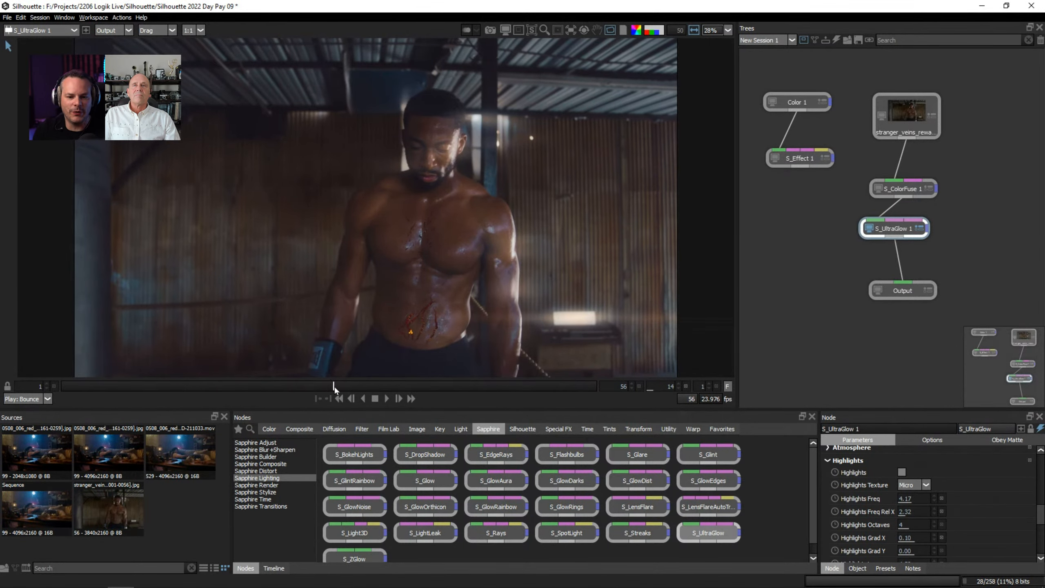
left_click_drag(335, 387, 570, 391)
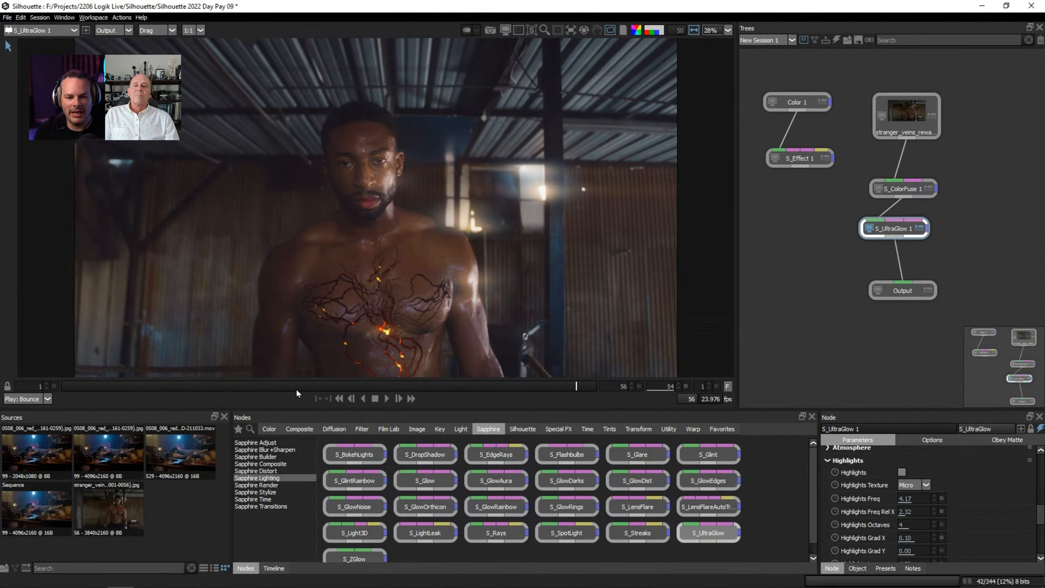
left_click_drag(277, 386, 363, 385)
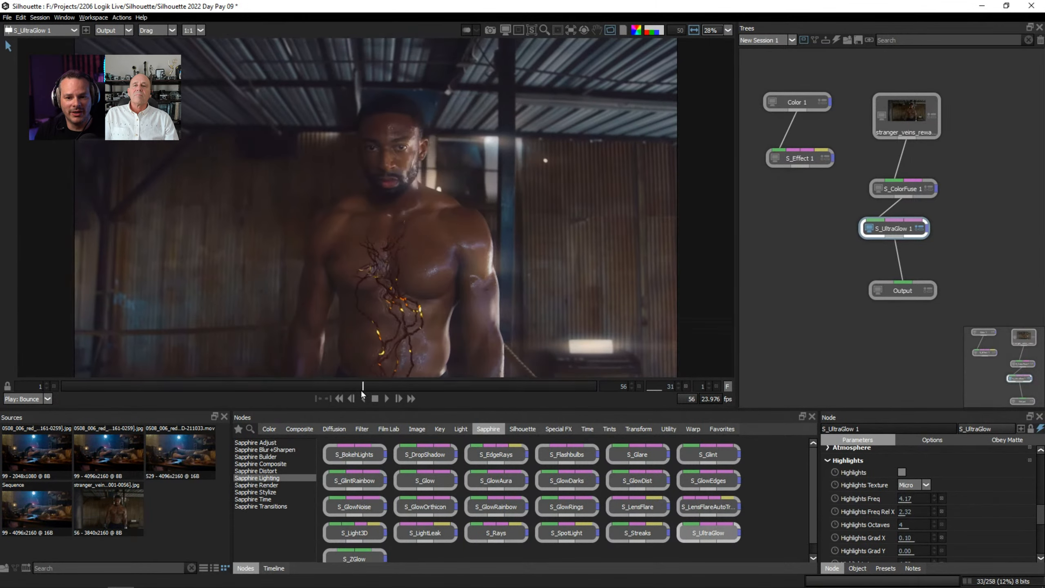
Play back the glow shot and jump between frames to check it in motion, ending on the last frame, 56.
left_click(386, 395)
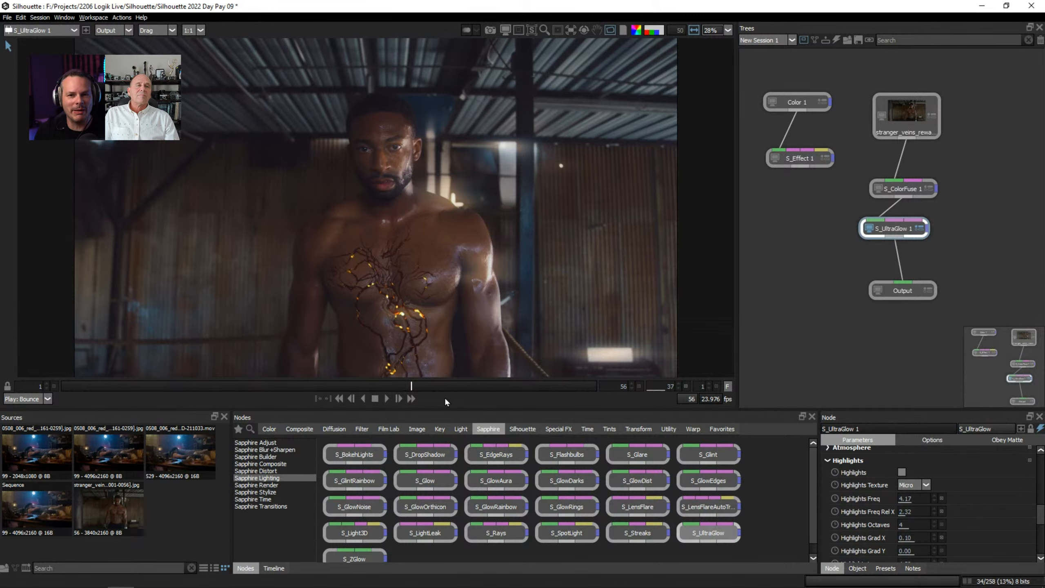
left_click_drag(436, 390, 520, 387)
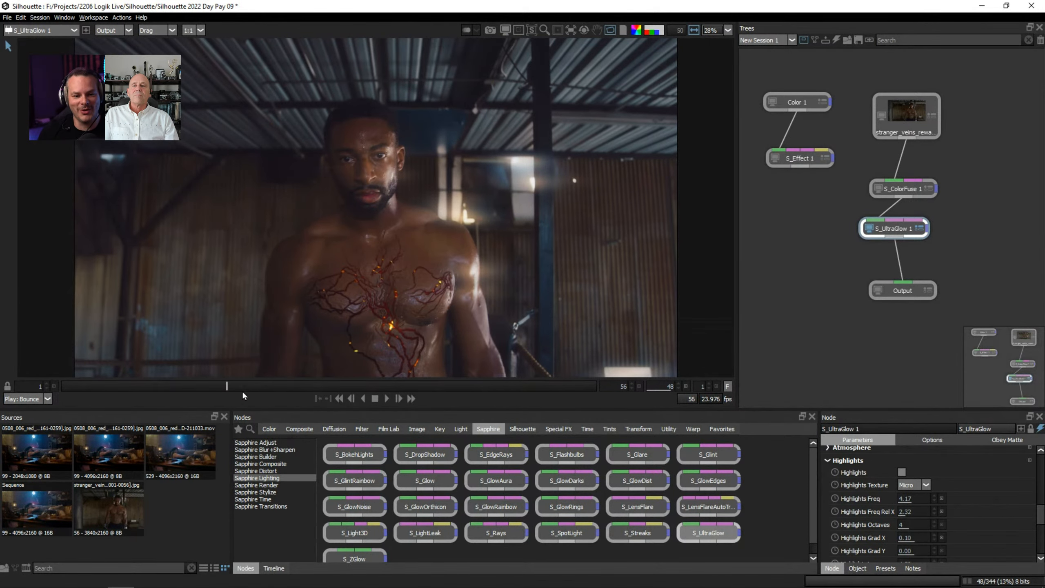
left_click(227, 387)
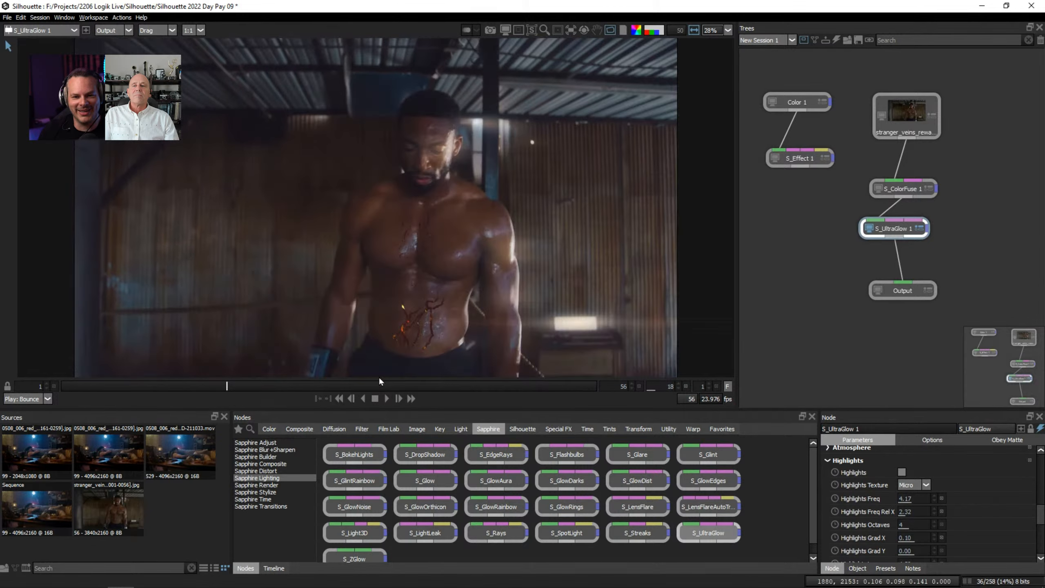
left_click(387, 398)
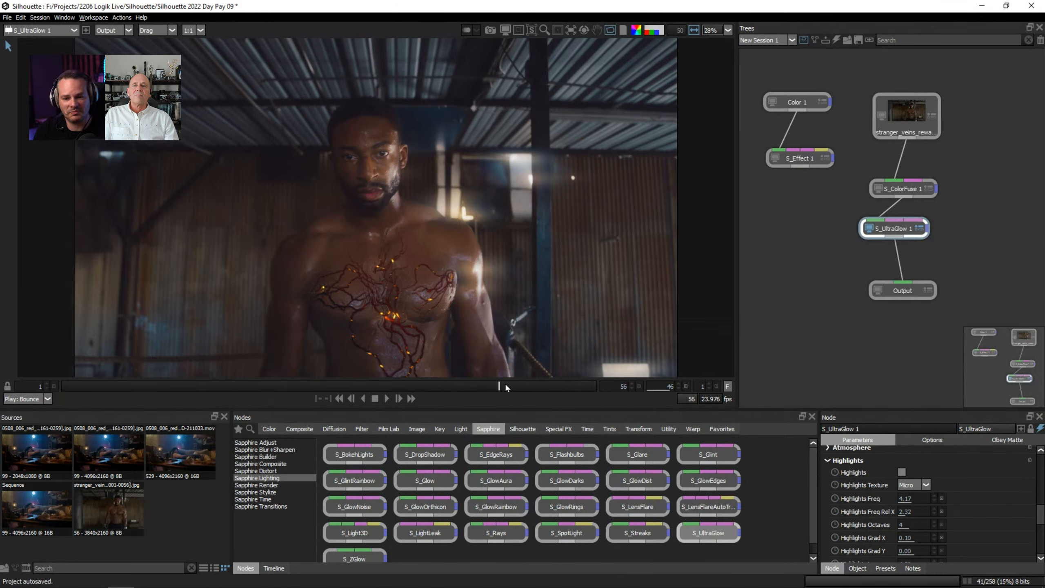
left_click_drag(505, 384, 605, 384)
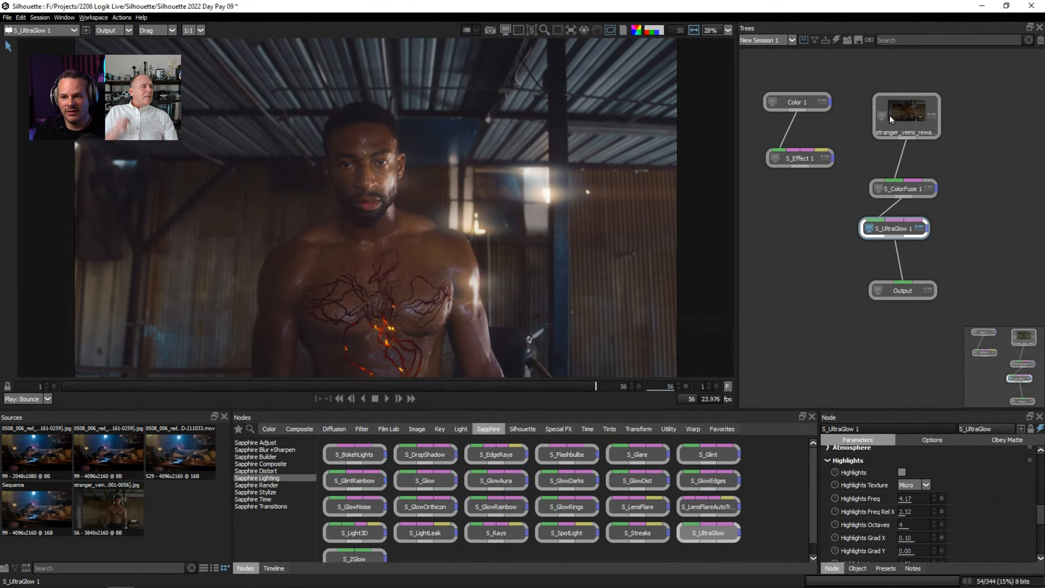
Compare the original stranger_veins source with the S_ColorFuse 1 and S_UltraGlow 1 results at frame 56, ending on S_UltraGlow 1.
left_click(910, 113)
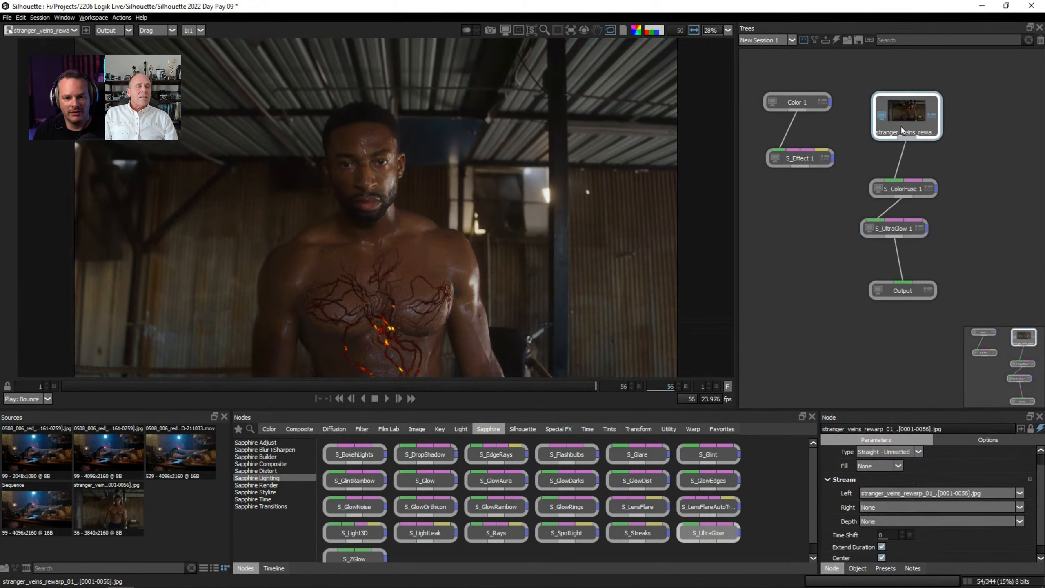
left_click(889, 188)
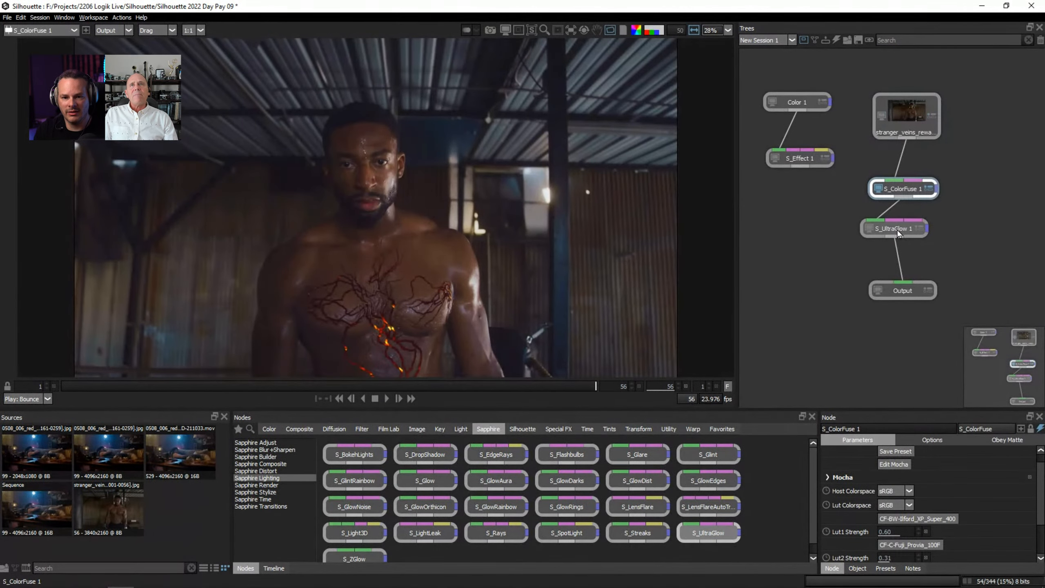
left_click(899, 234)
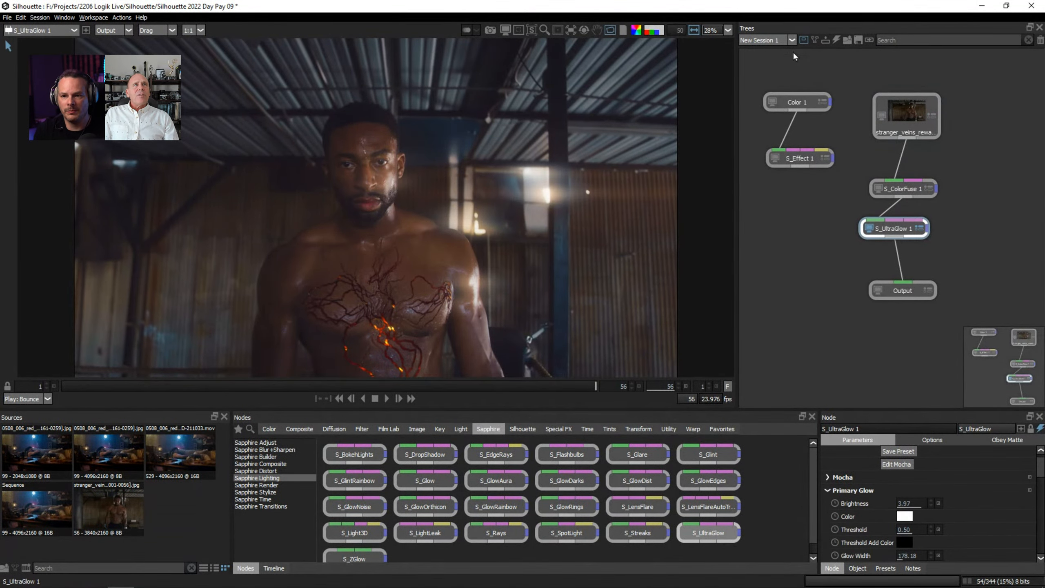
Try to switch the node tree from New Session 1 to the Day Pay 01 session.
left_click(791, 40)
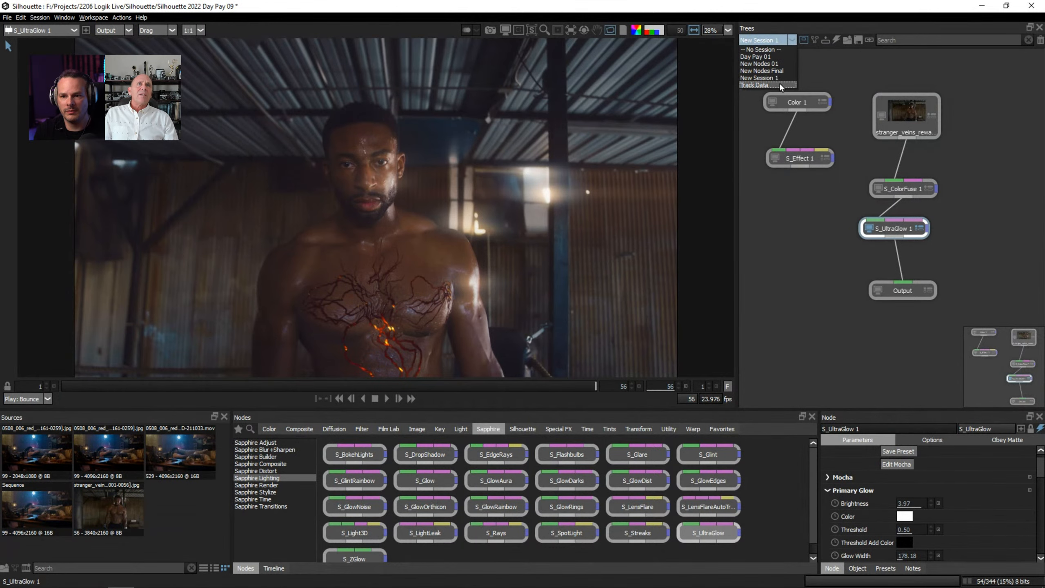
left_click(780, 57)
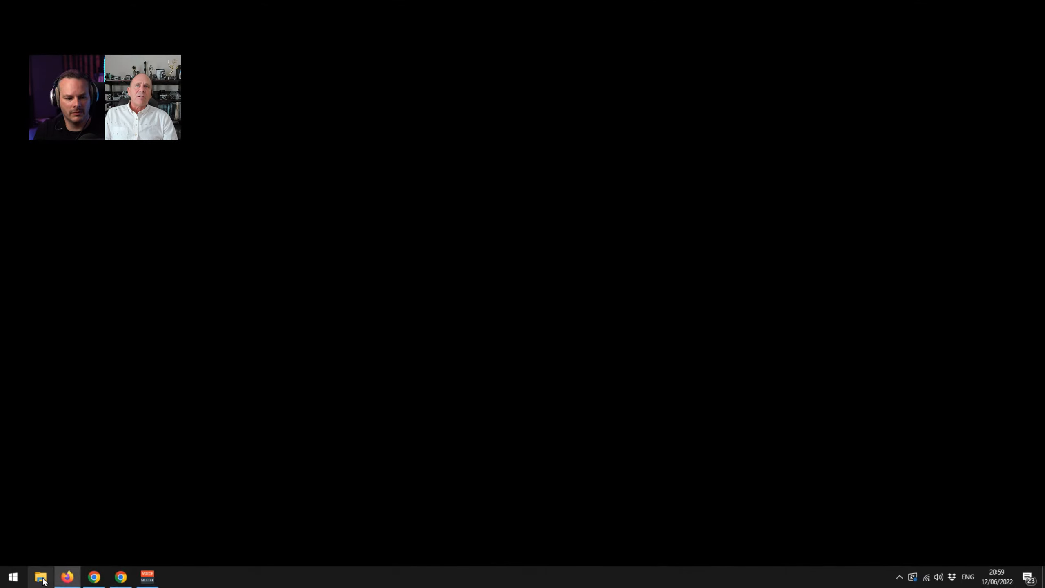
Relaunch Silhouette and open the recent project Silhouette 2022 Book Cover Replace 03.
left_click(13, 580)
left_click(821, 218)
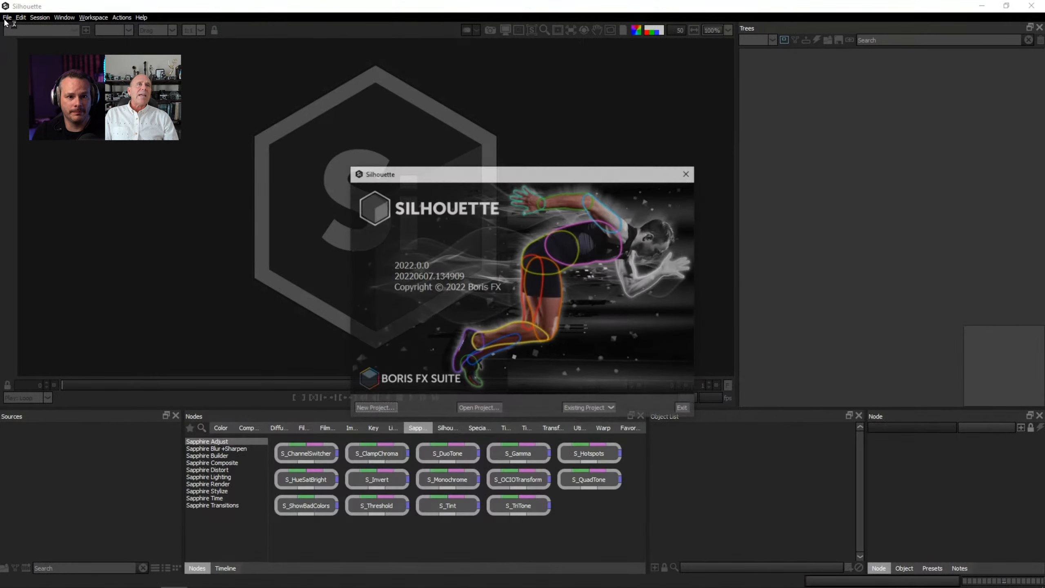
left_click(583, 410)
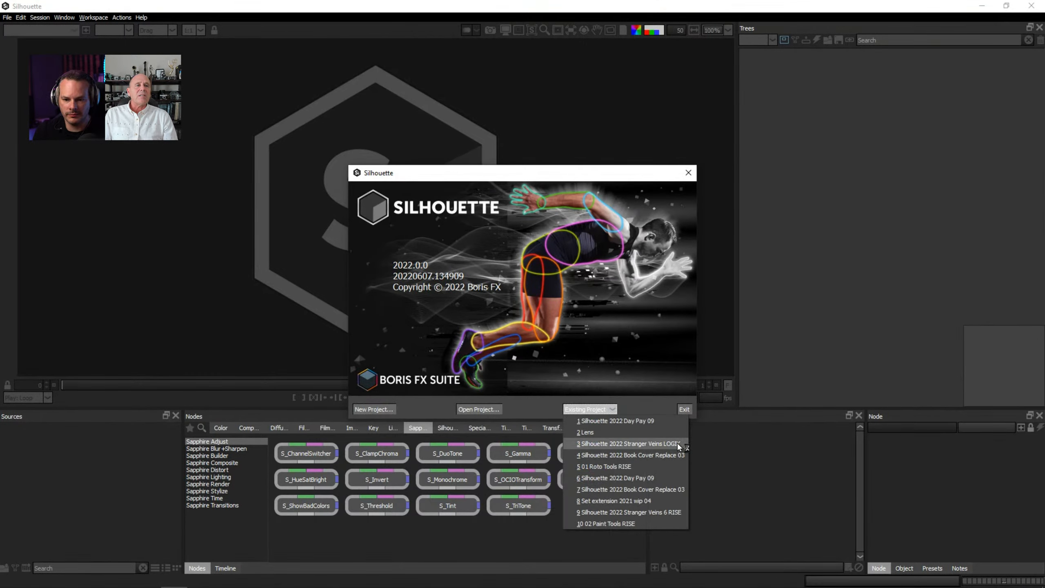
left_click(681, 454)
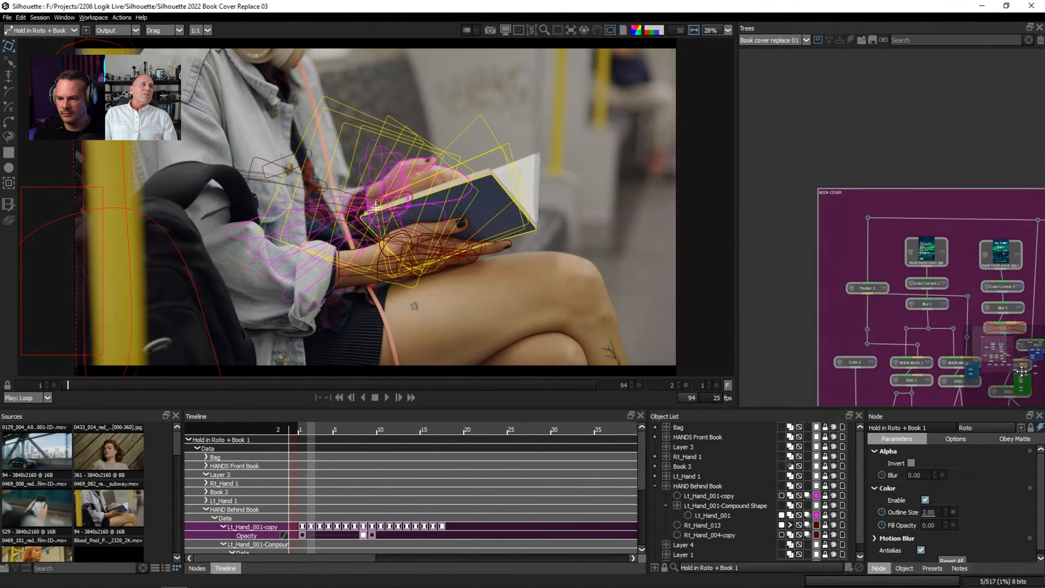
mouse_move(1021, 372)
left_mouse_down()
mouse_move(1040, 381)
mouse_move(1020, 379)
left_mouse_up()
Show the node library, widened to fit its full category names, and browse the Diffusion, Composite and Filter nodes.
left_click(196, 568)
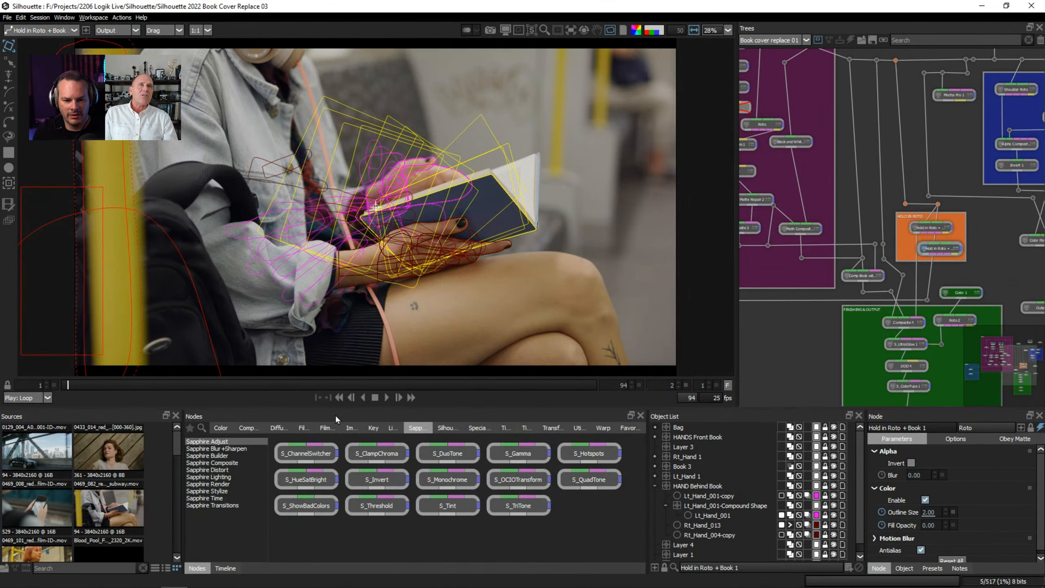
left_click(278, 428)
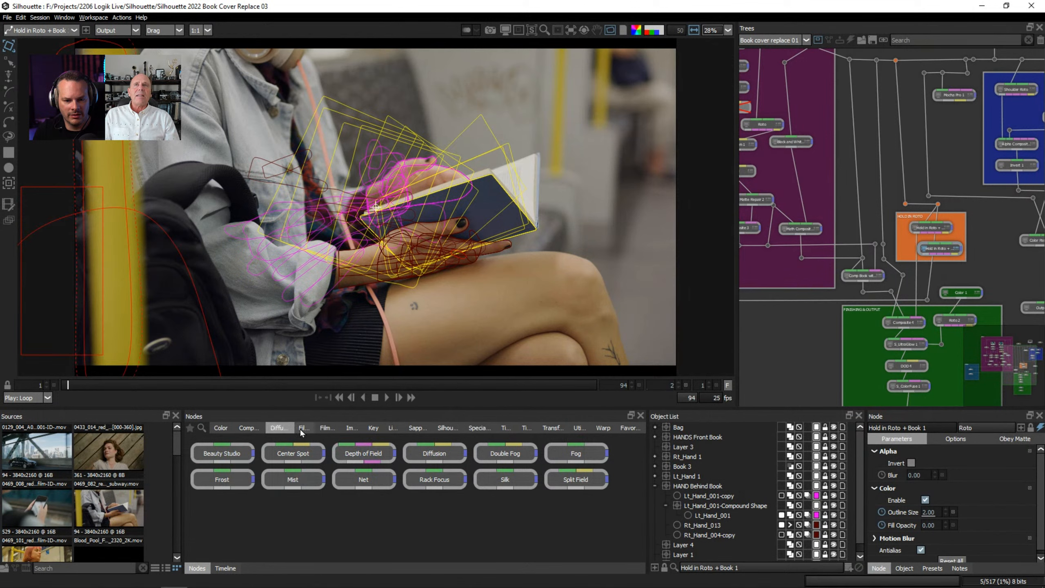
left_click_drag(648, 453, 733, 453)
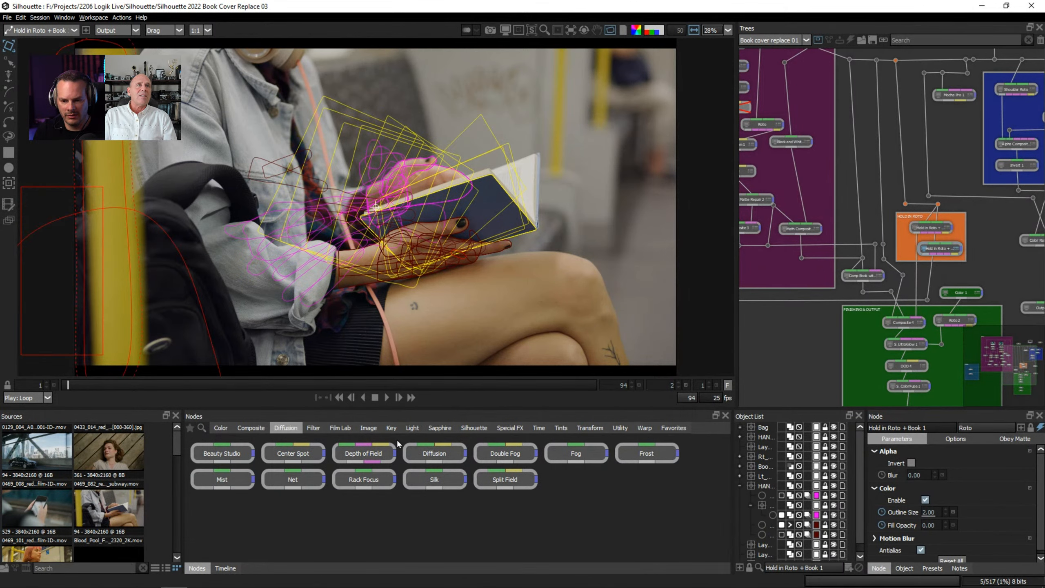
left_click(251, 429)
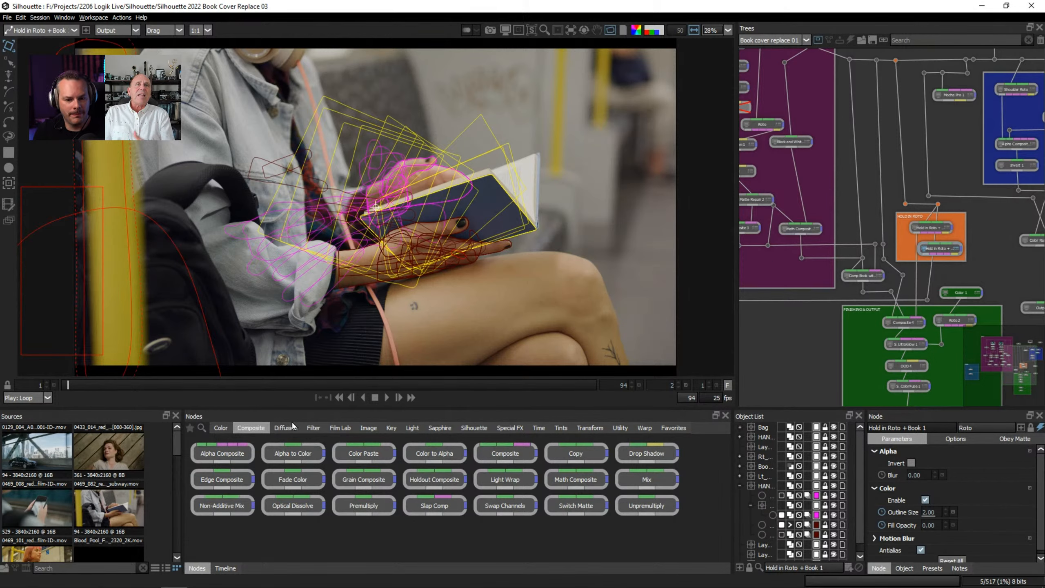
left_click(314, 429)
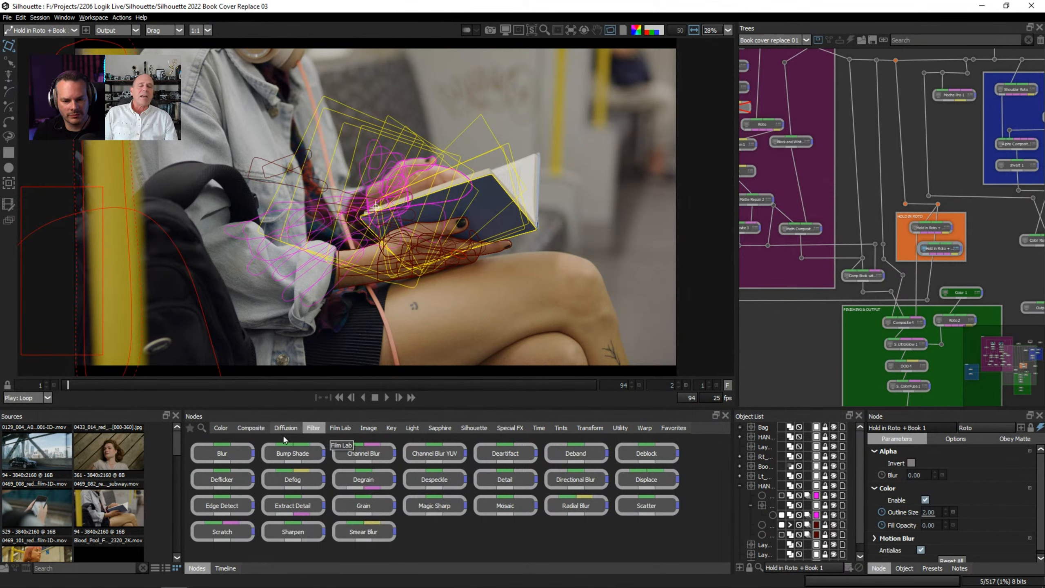
Search the node library for "beau" and return to the Filter category.
left_click(201, 428)
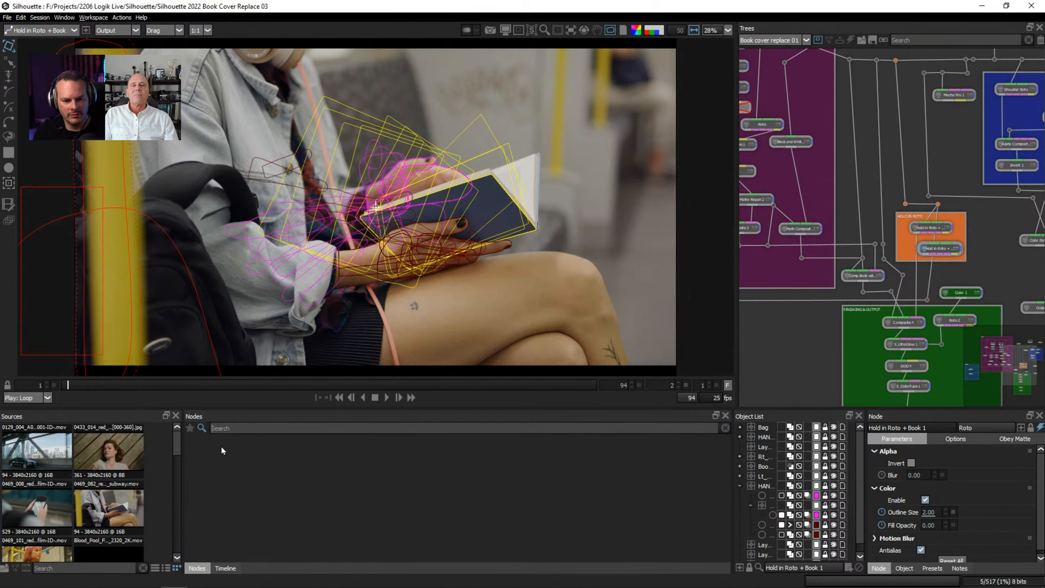
type("beau")
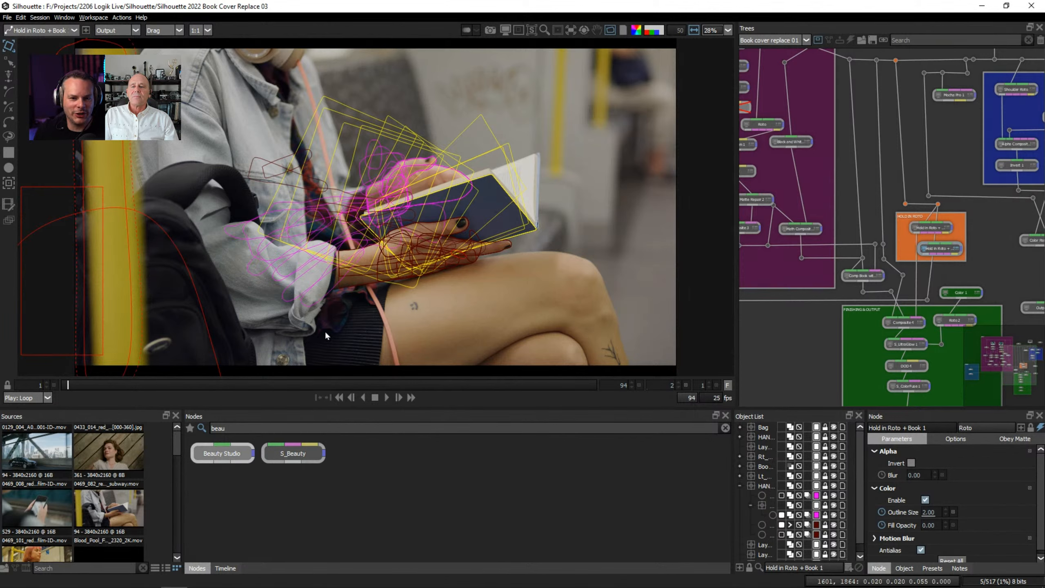
left_click(202, 428)
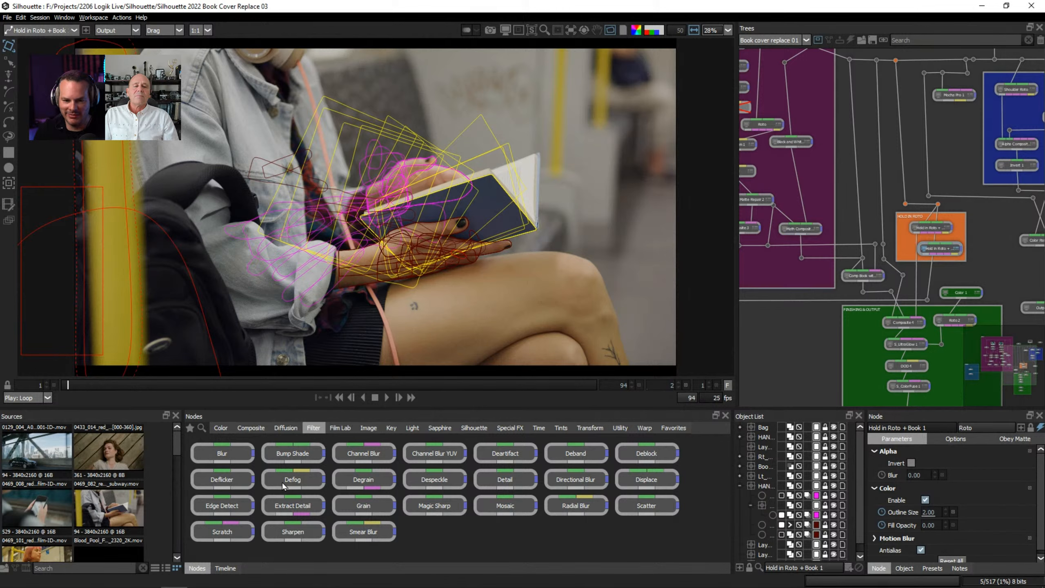
Browse the Silhouette, Special FX, Color and Filter node categories.
left_click(475, 428)
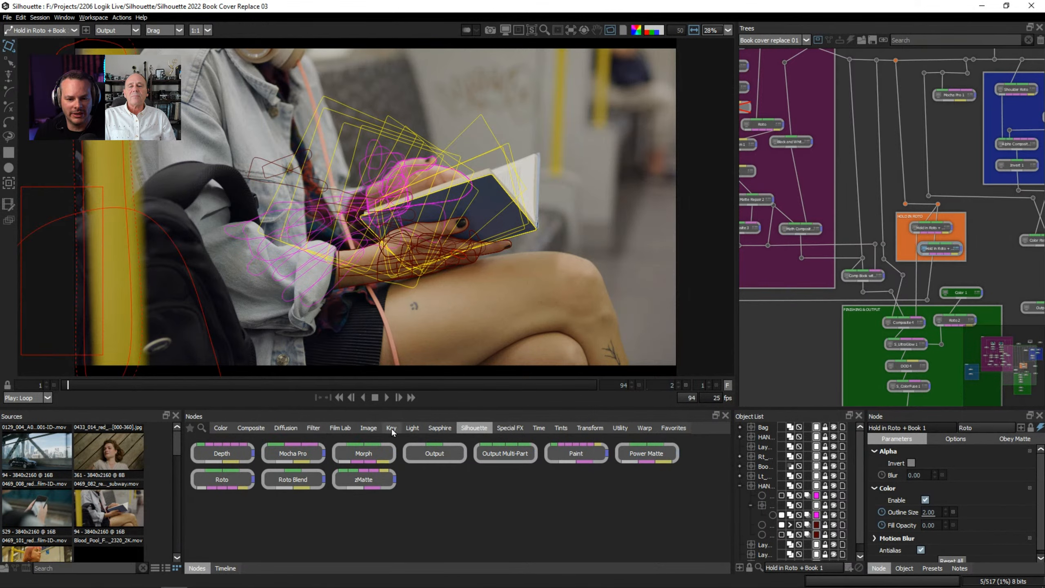
left_click(515, 427)
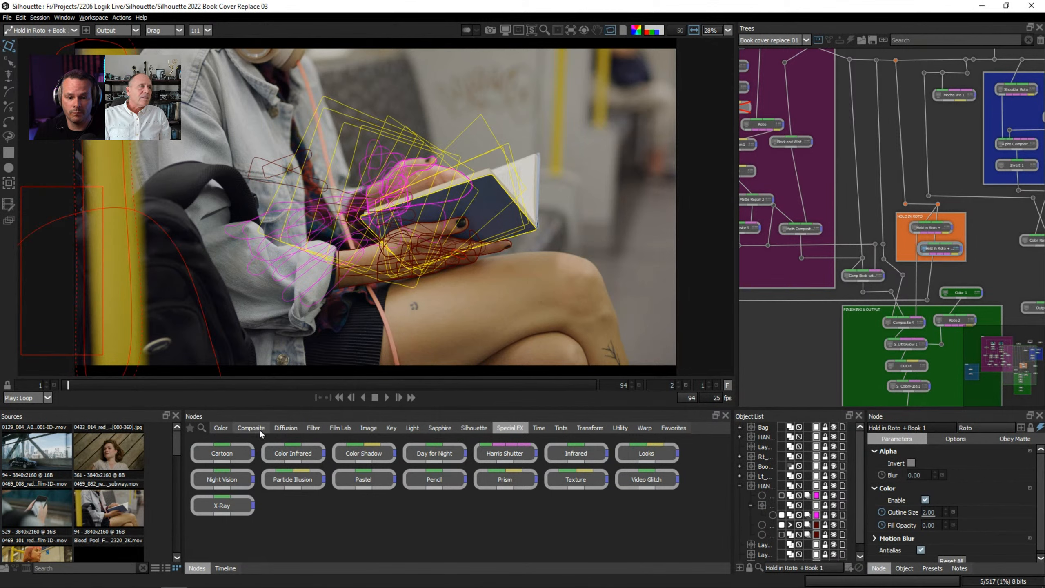
left_click(219, 428)
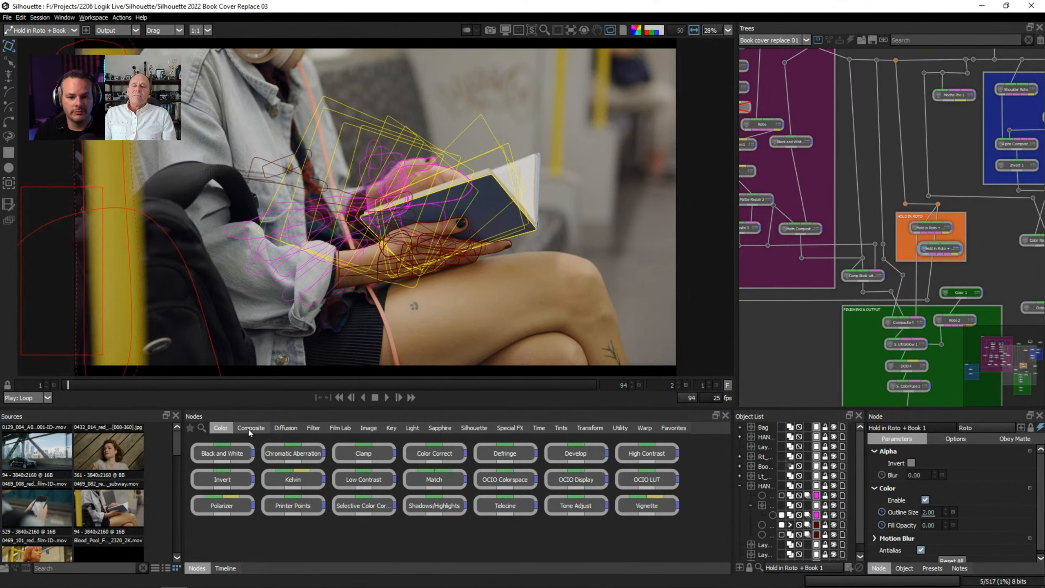
left_click(313, 428)
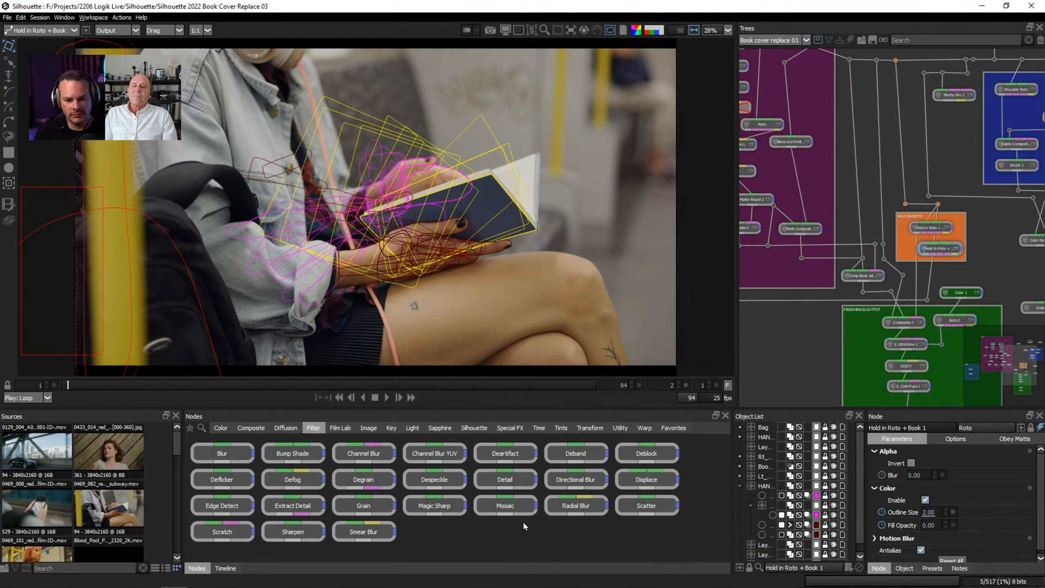